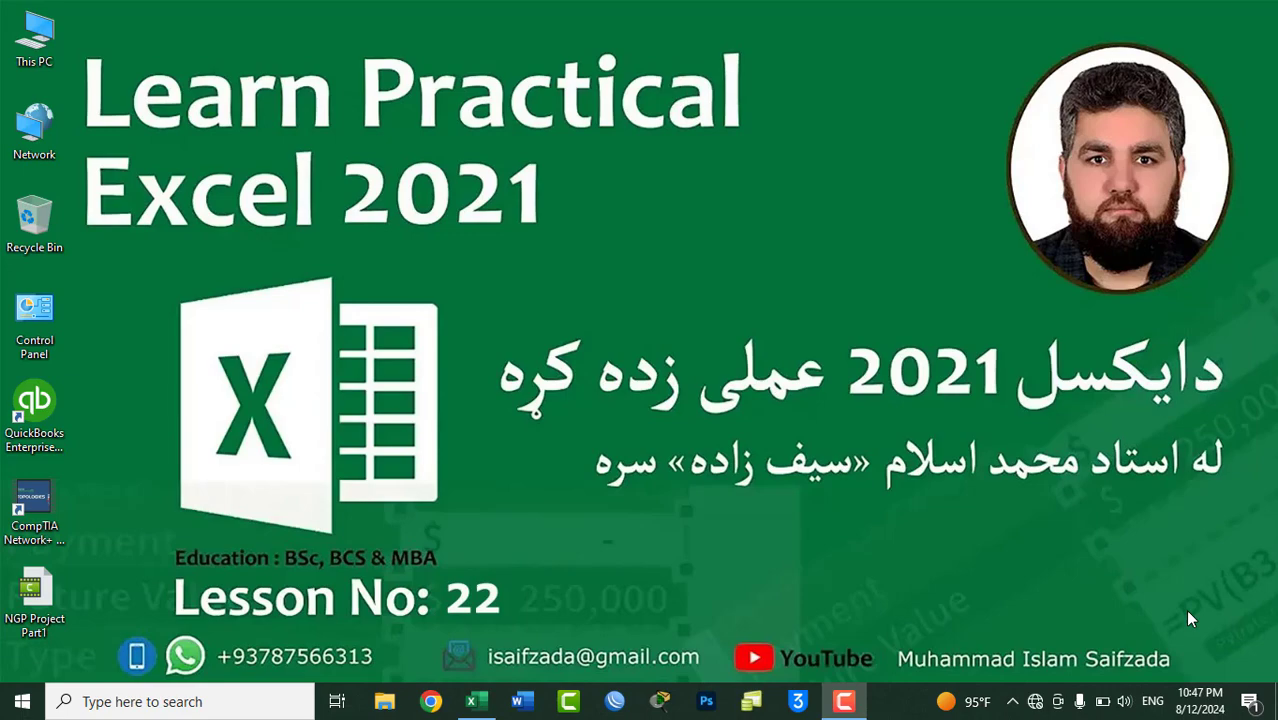
- Bring the Item List workbook window to the front from the taskbar
click(480, 703)
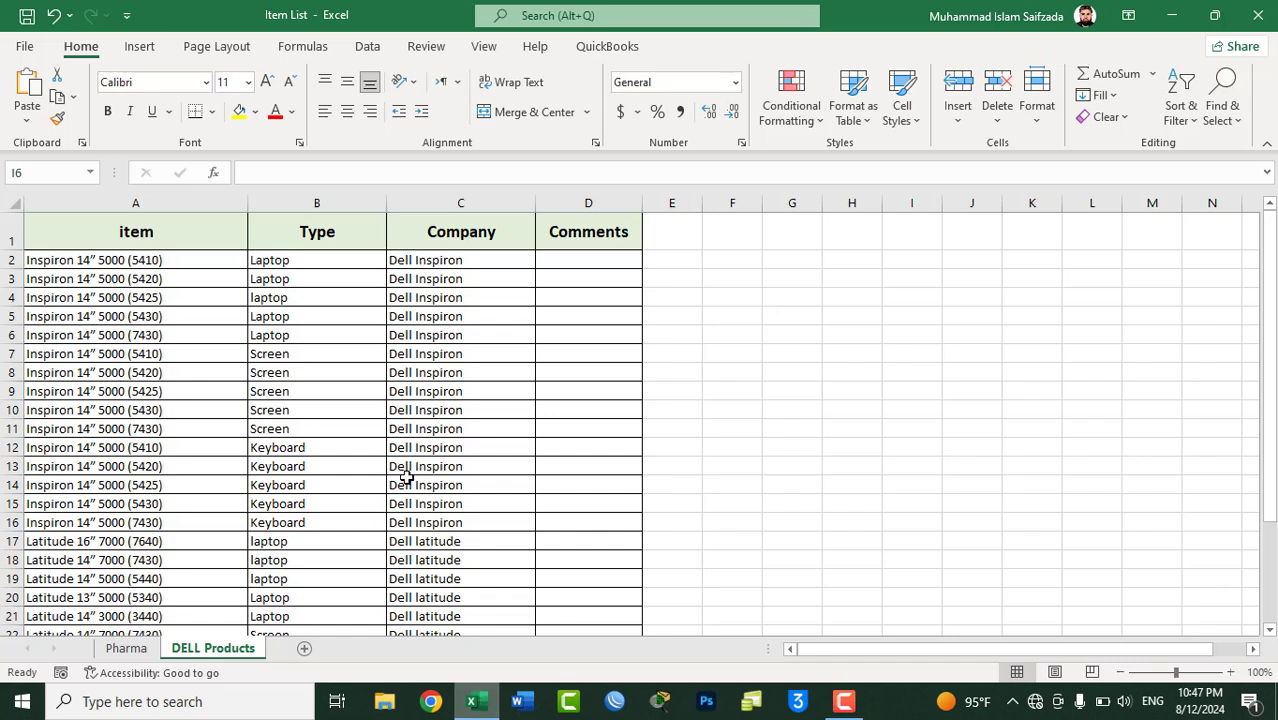
click(1180, 120)
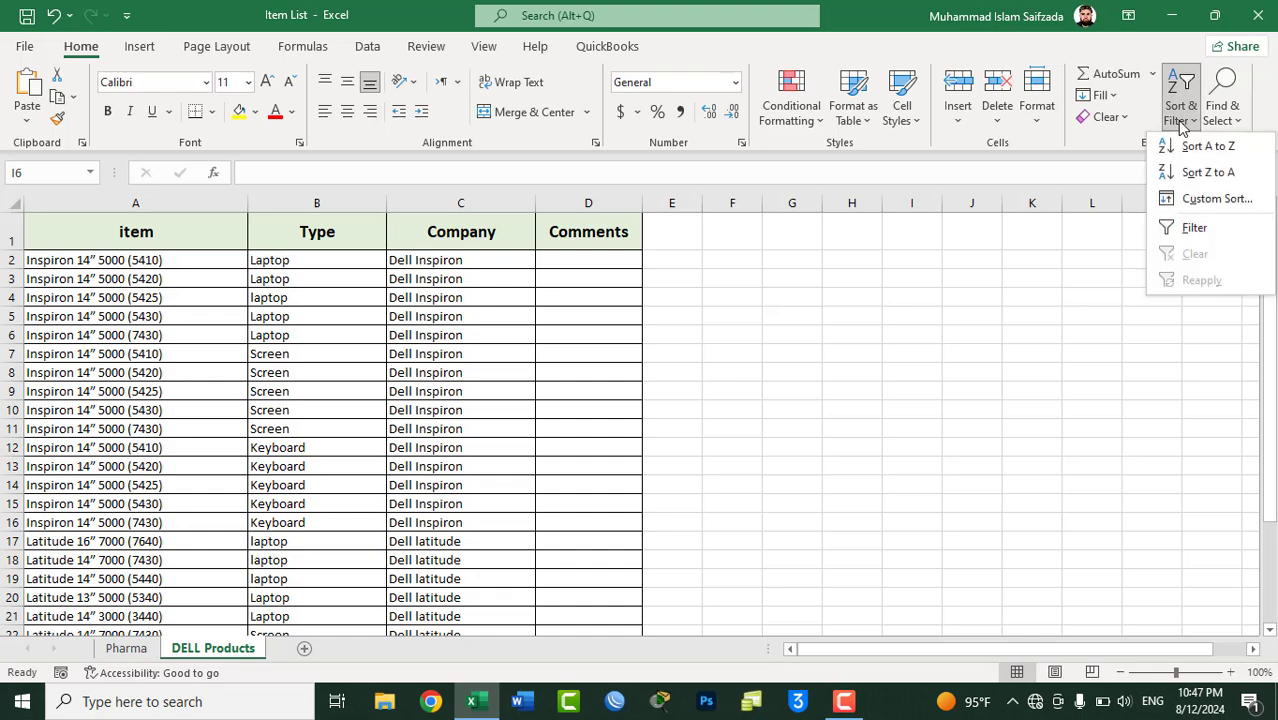
click(1226, 120)
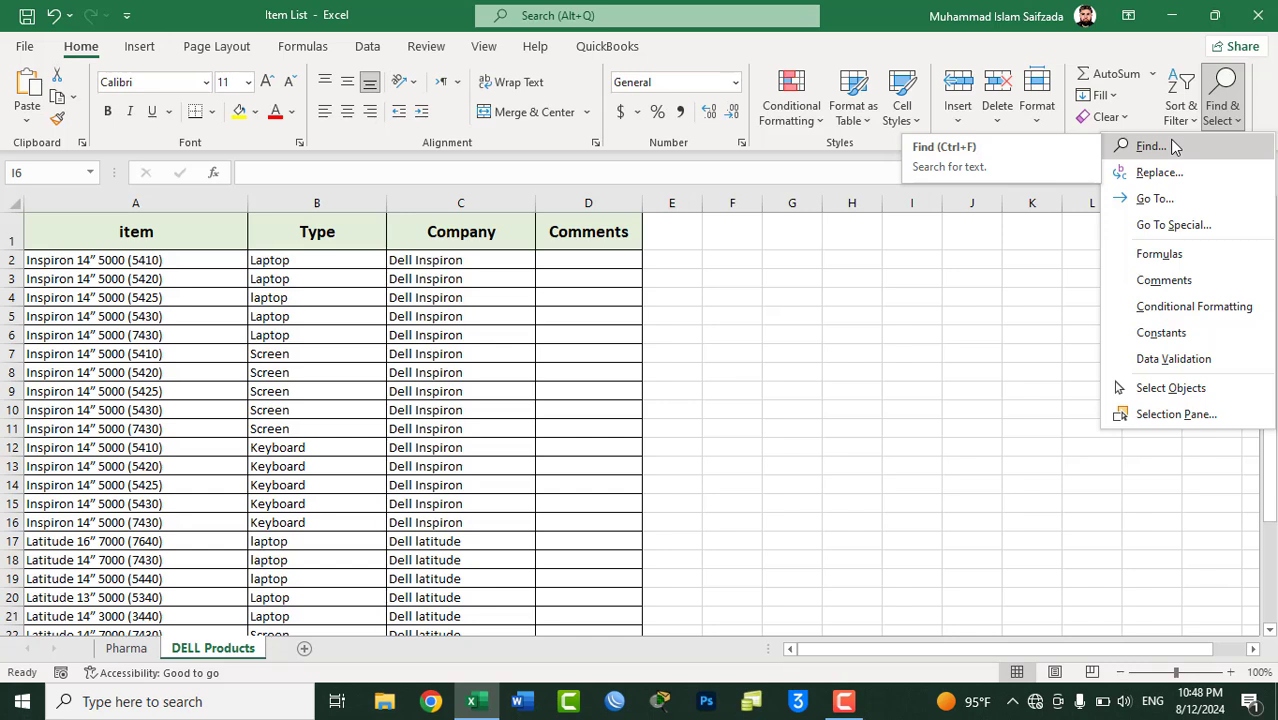
click(1175, 146)
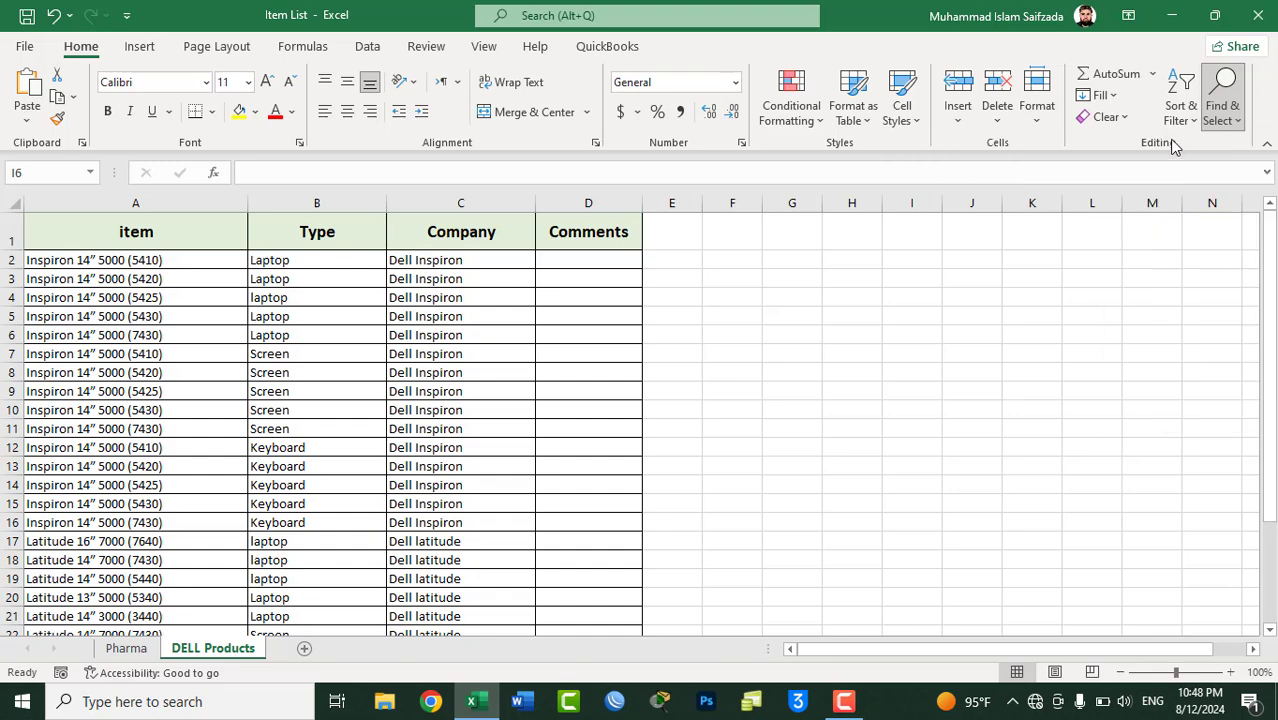
drag(938, 257, 902, 244)
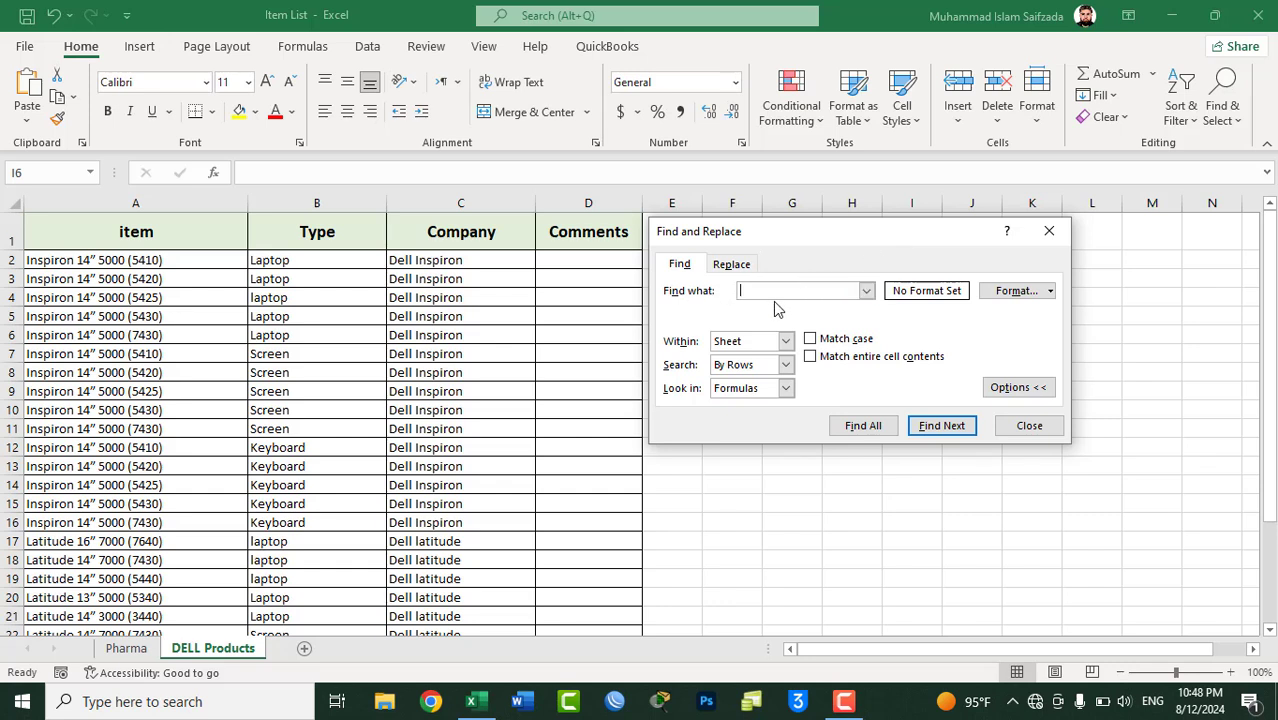
text(L)
text(a)
text(ptop)
click(941, 426)
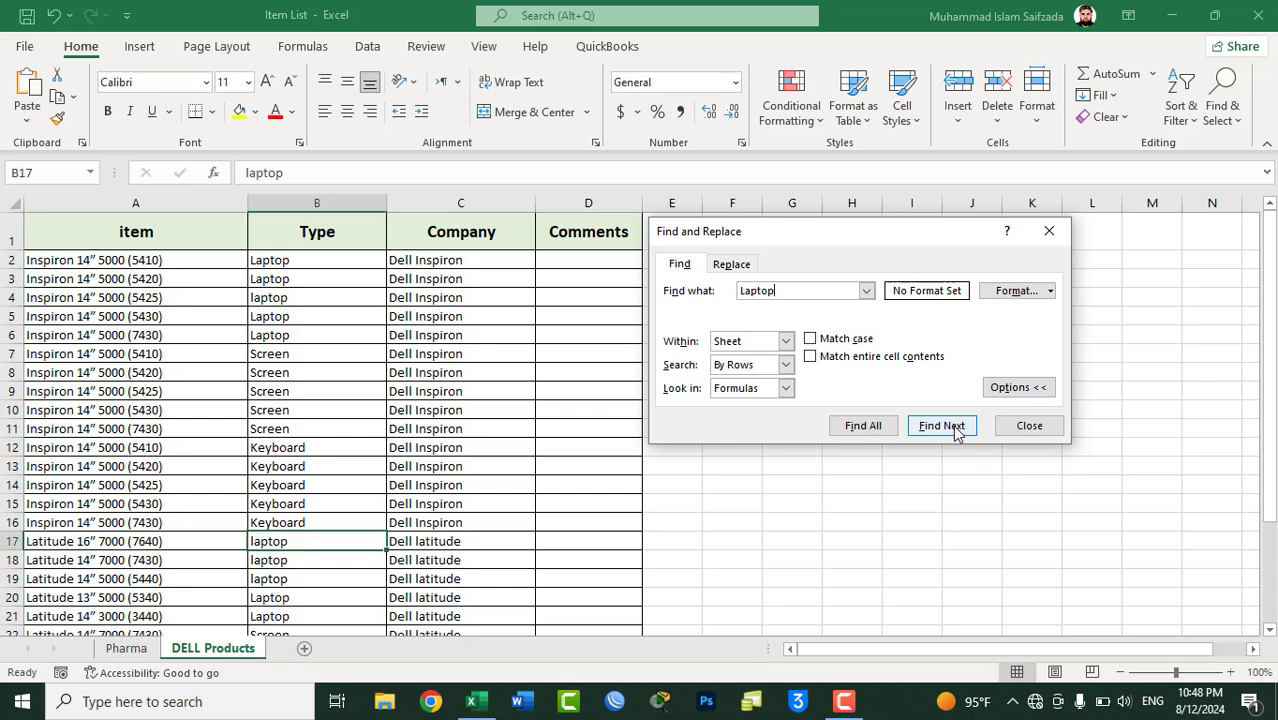
click(954, 429)
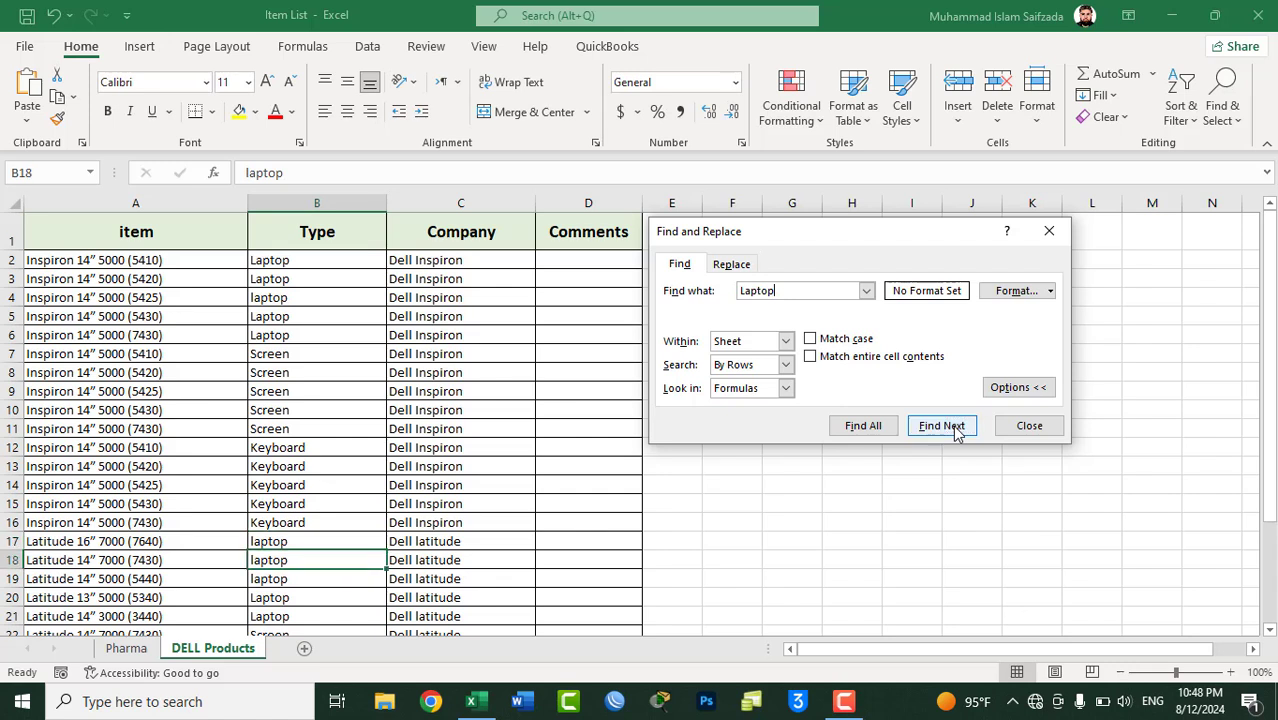
click(954, 429)
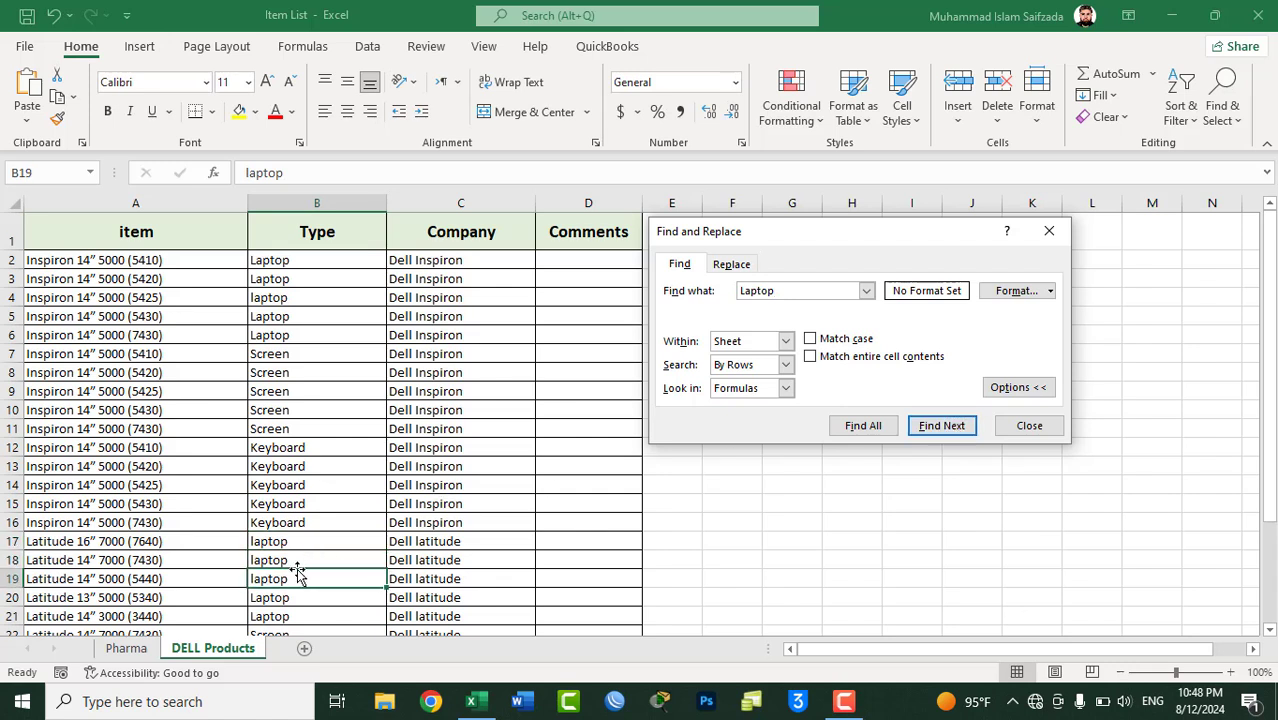
click(953, 428)
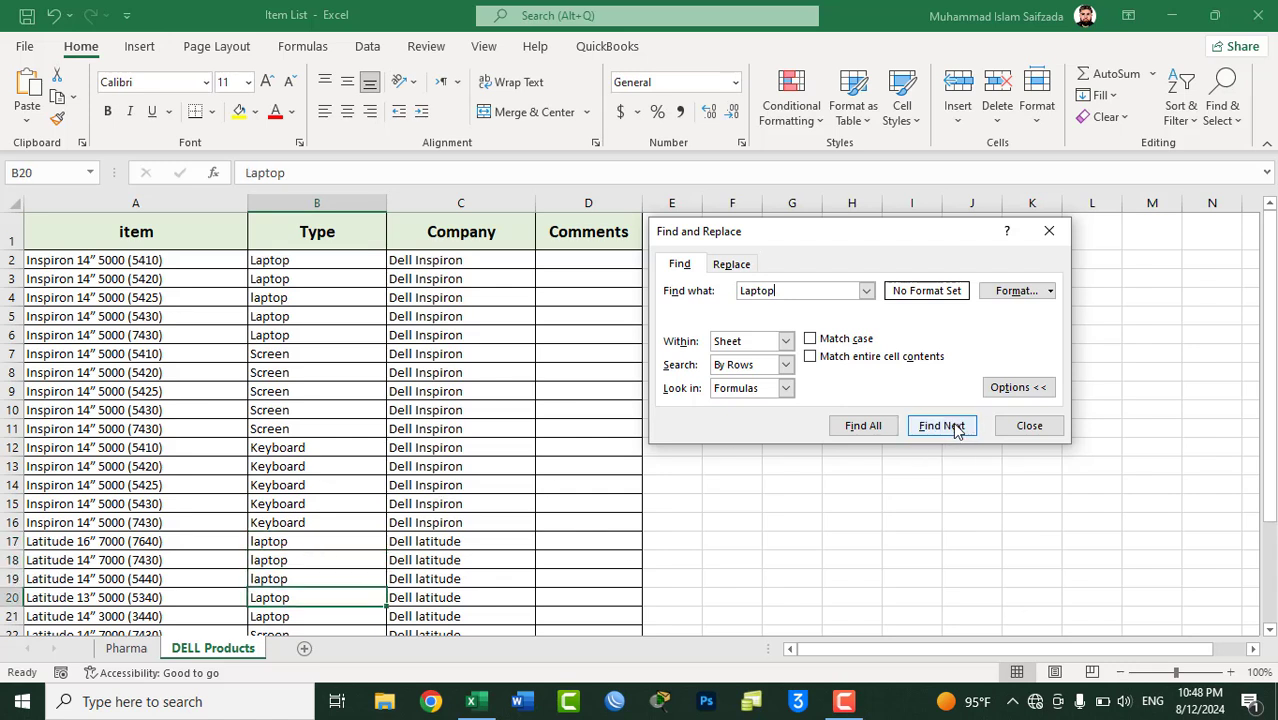
click(955, 429)
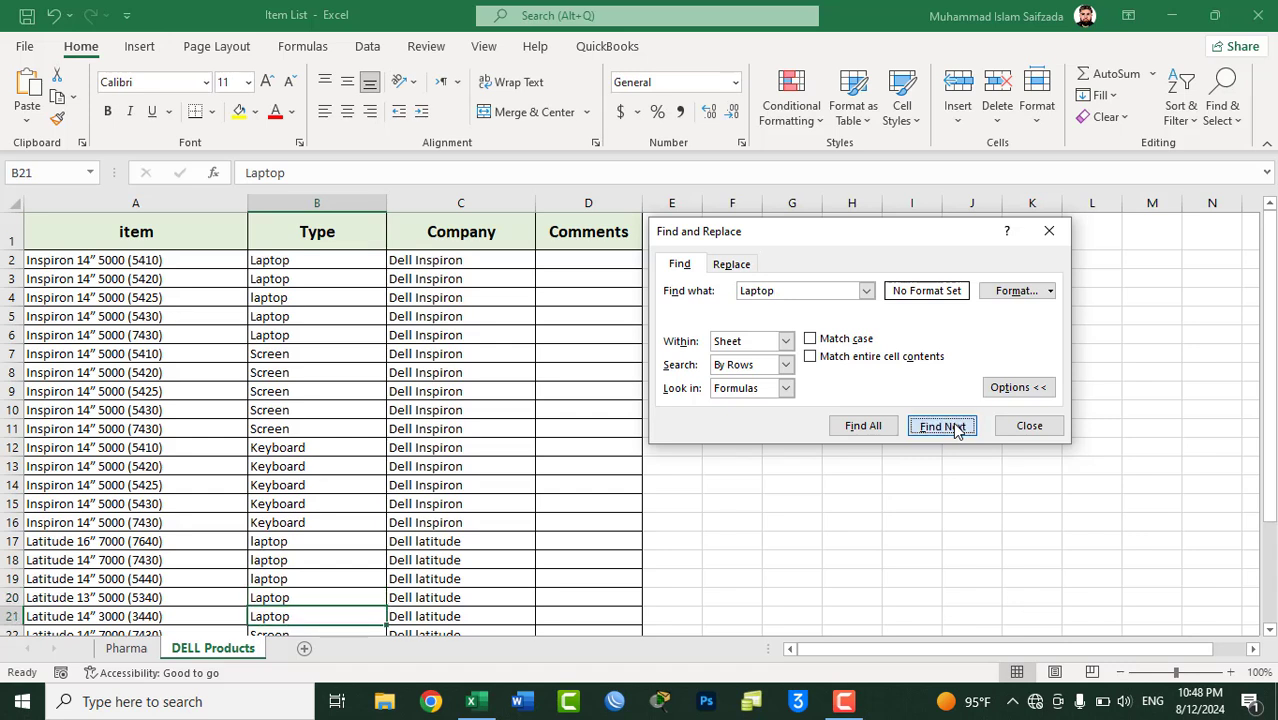
click(955, 429)
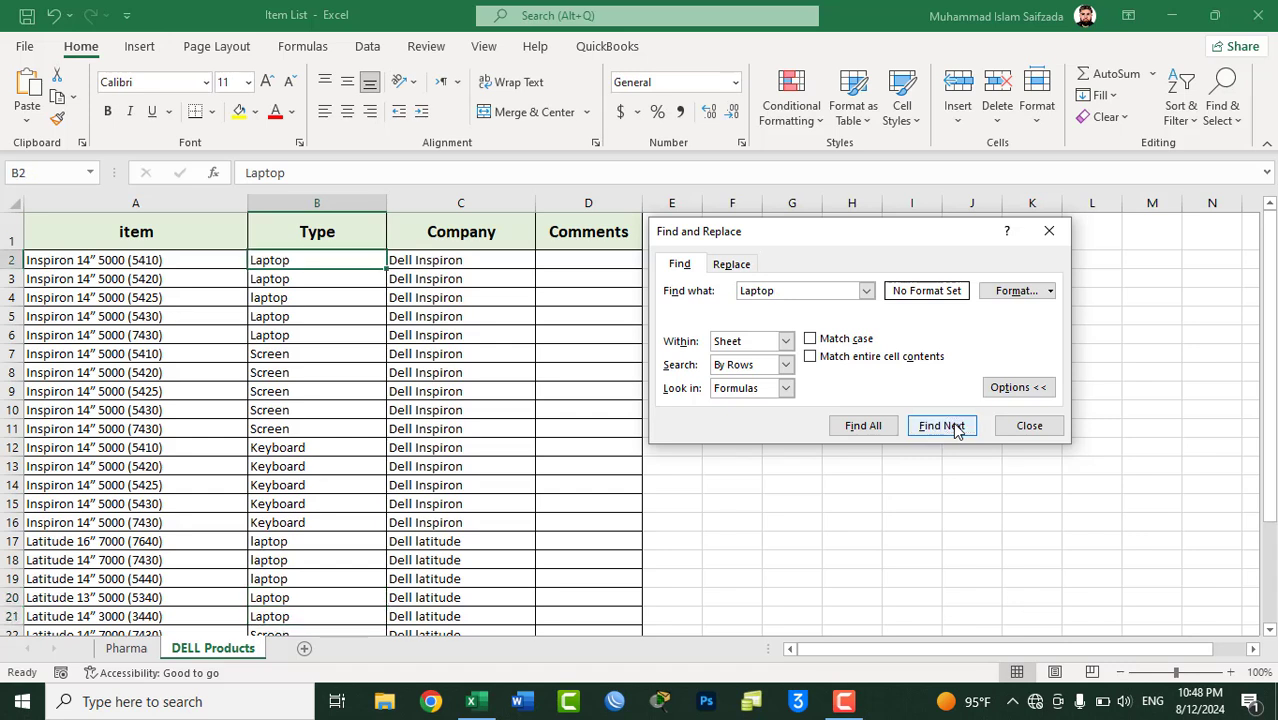
click(955, 429)
click(955, 429)
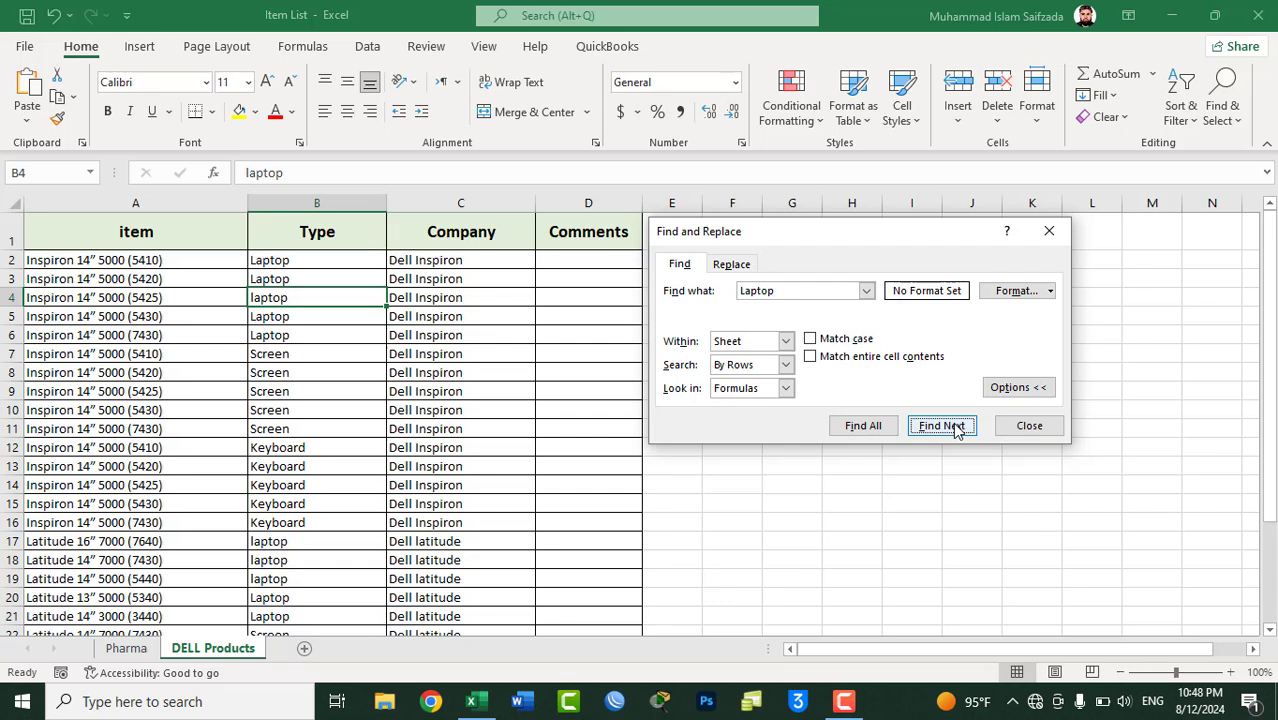
click(955, 429)
click(955, 429)
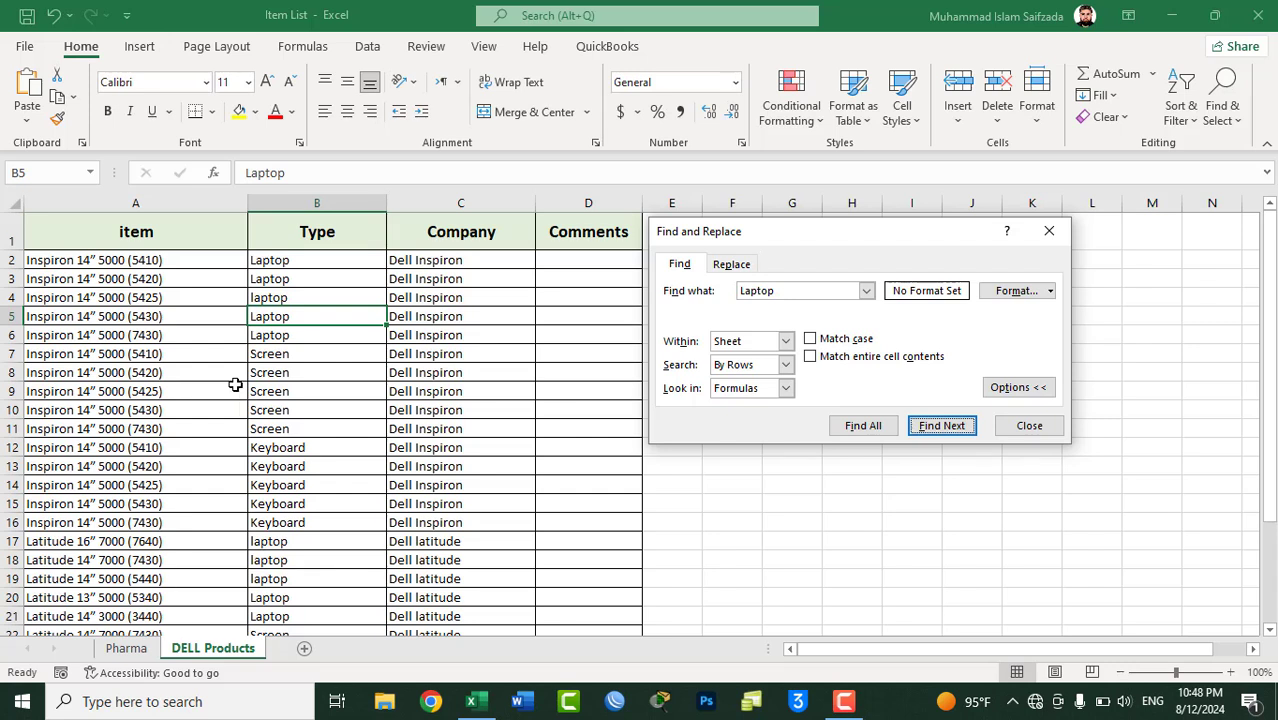
click(798, 292)
key(BackSpace)
key(BackSpace)
key(BackSpace)
key(BackSpace)
key(BackSpace)
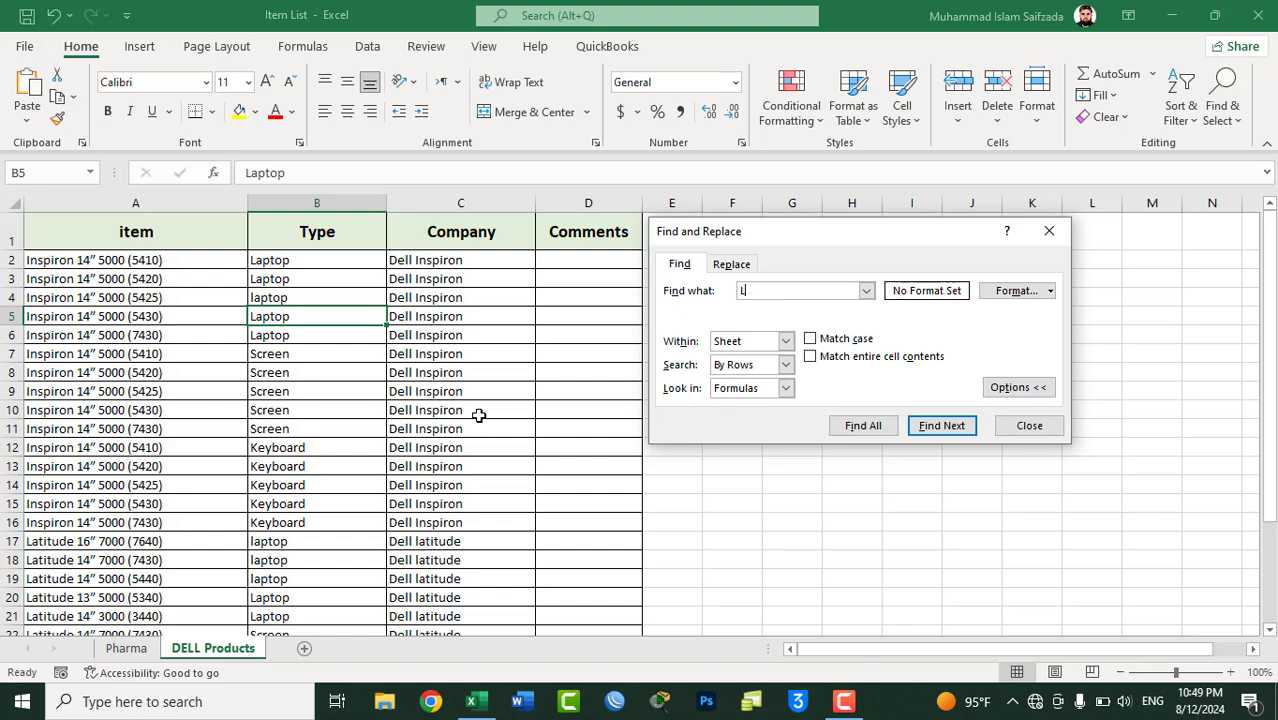
key(BackSpace)
click(1030, 426)
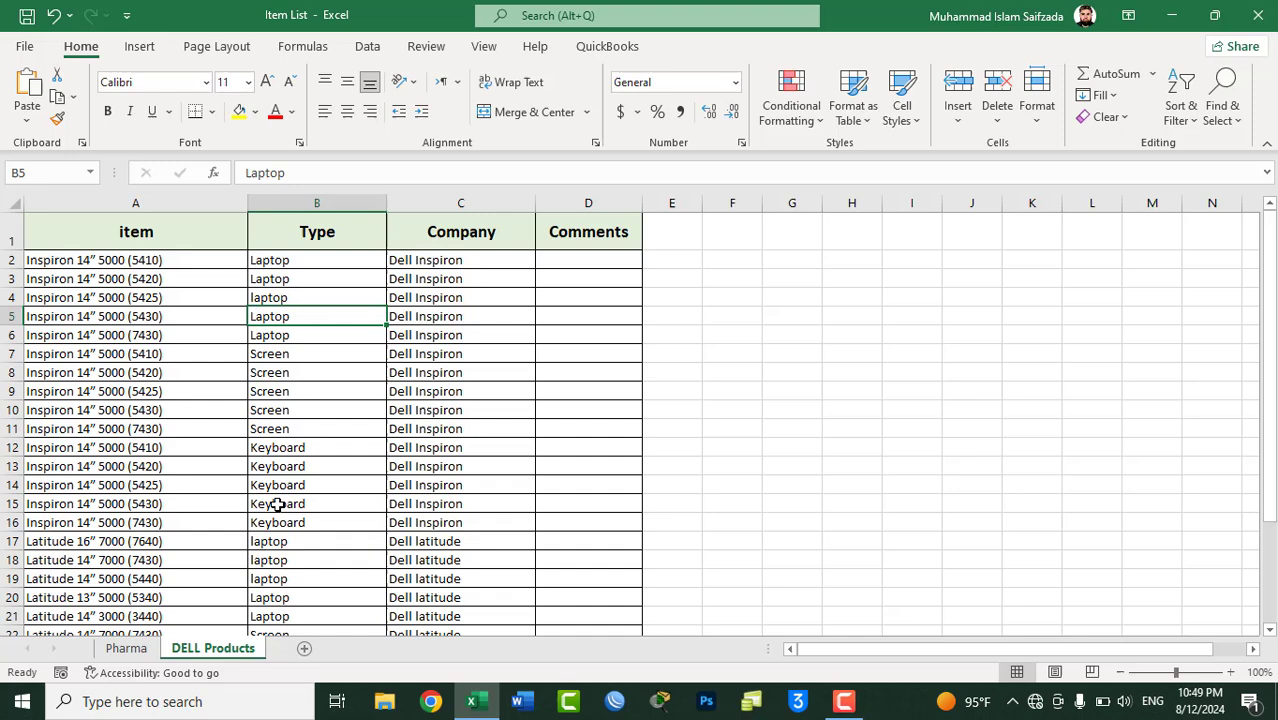
- Look at the Pharma sheet, then return to DELL Products and select cell G4
click(130, 652)
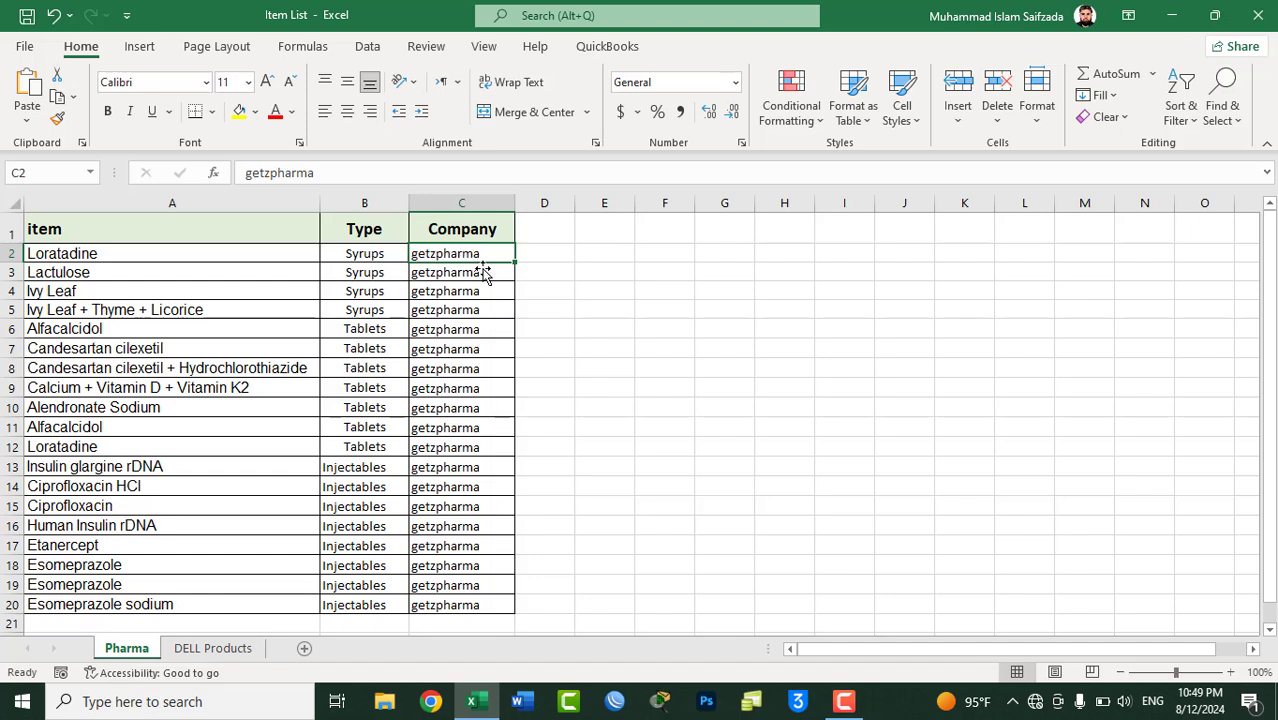
click(210, 650)
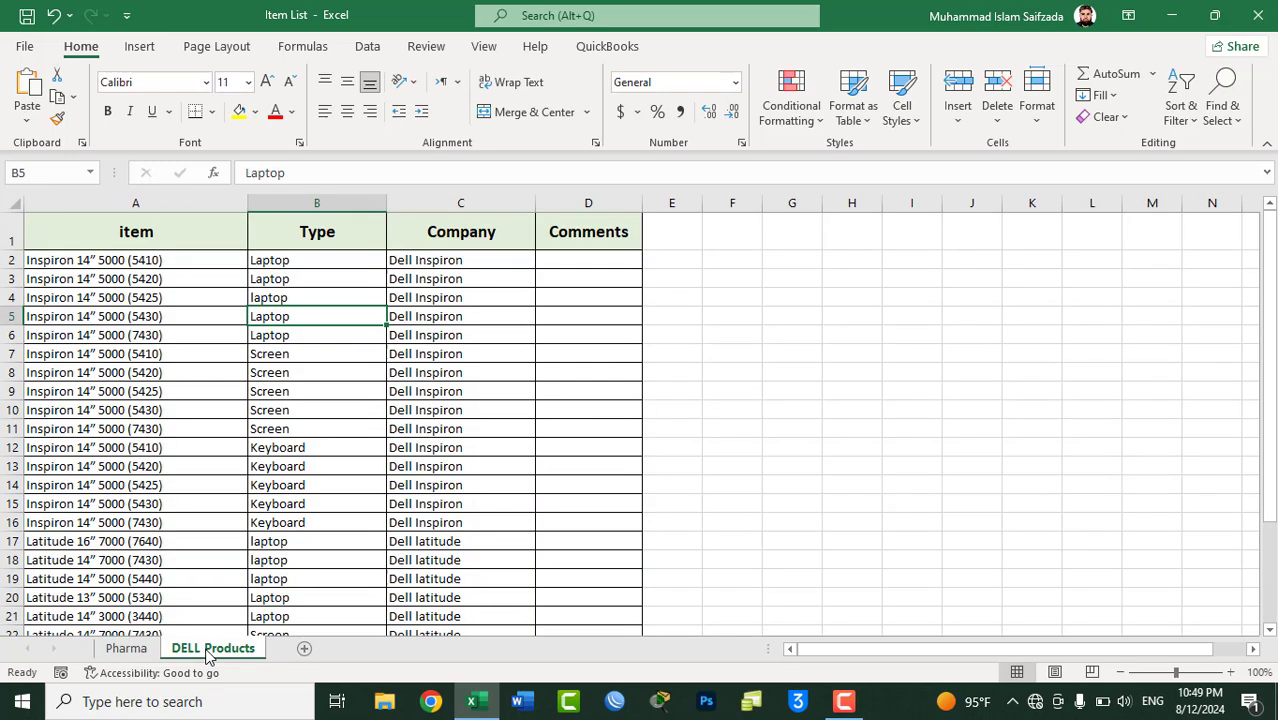
click(802, 299)
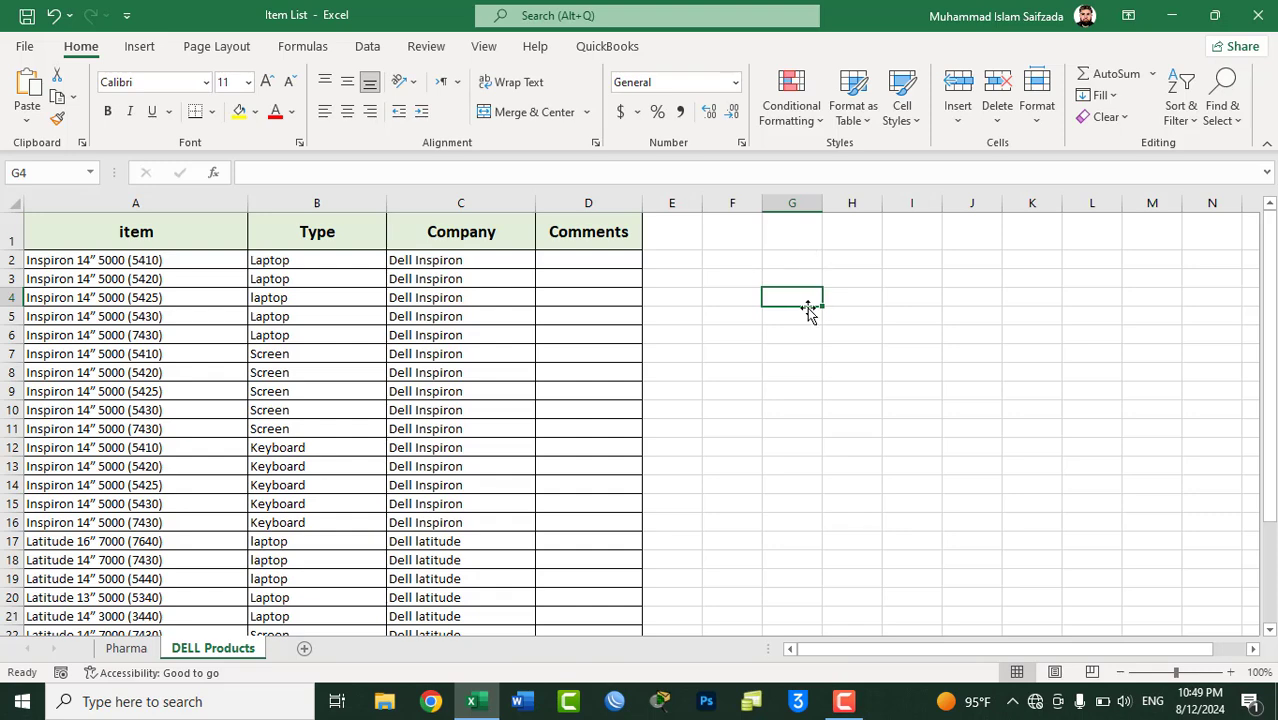
- Search the sheet for 'getzpharma' and move the resulting not-found message aside
key(ctrl+f)
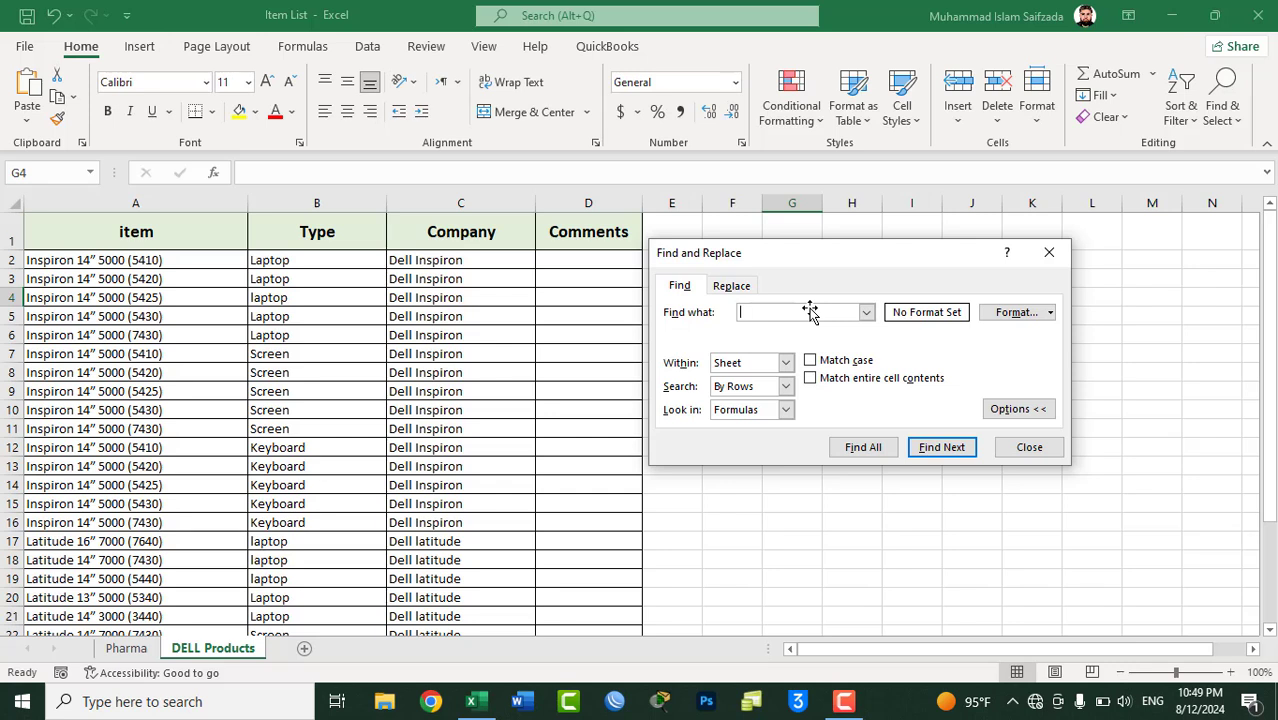
text(getzpharma)
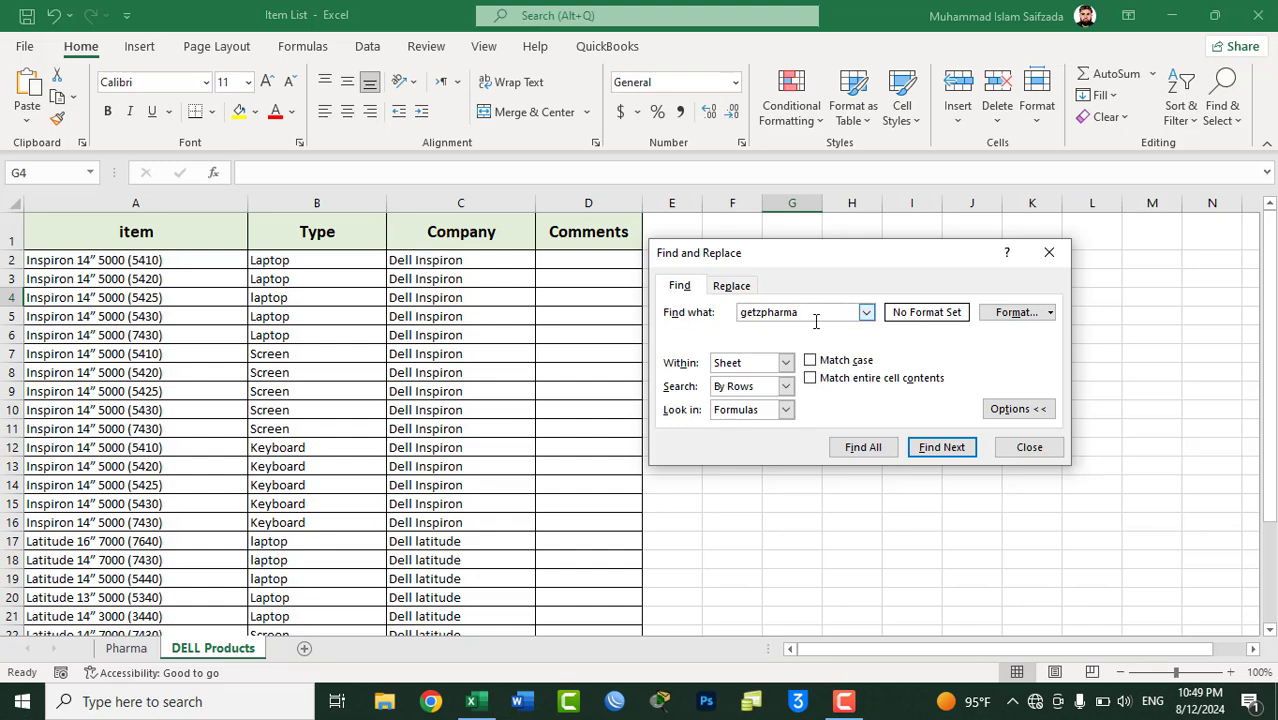
click(945, 452)
mouse_move(700, 330)
mouse_down()
mouse_move(1008, 323)
mouse_move(953, 325)
mouse_up()
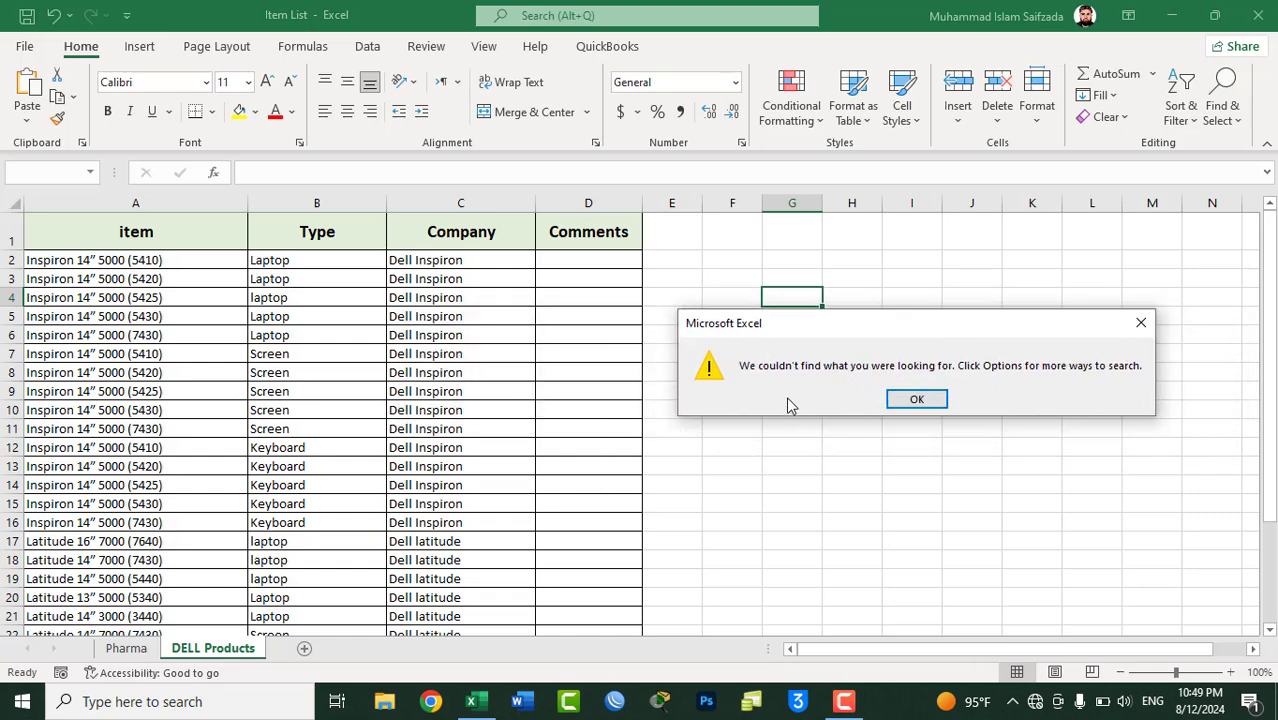
- Close the 'couldn't find' message to return to Find and Replace
click(916, 400)
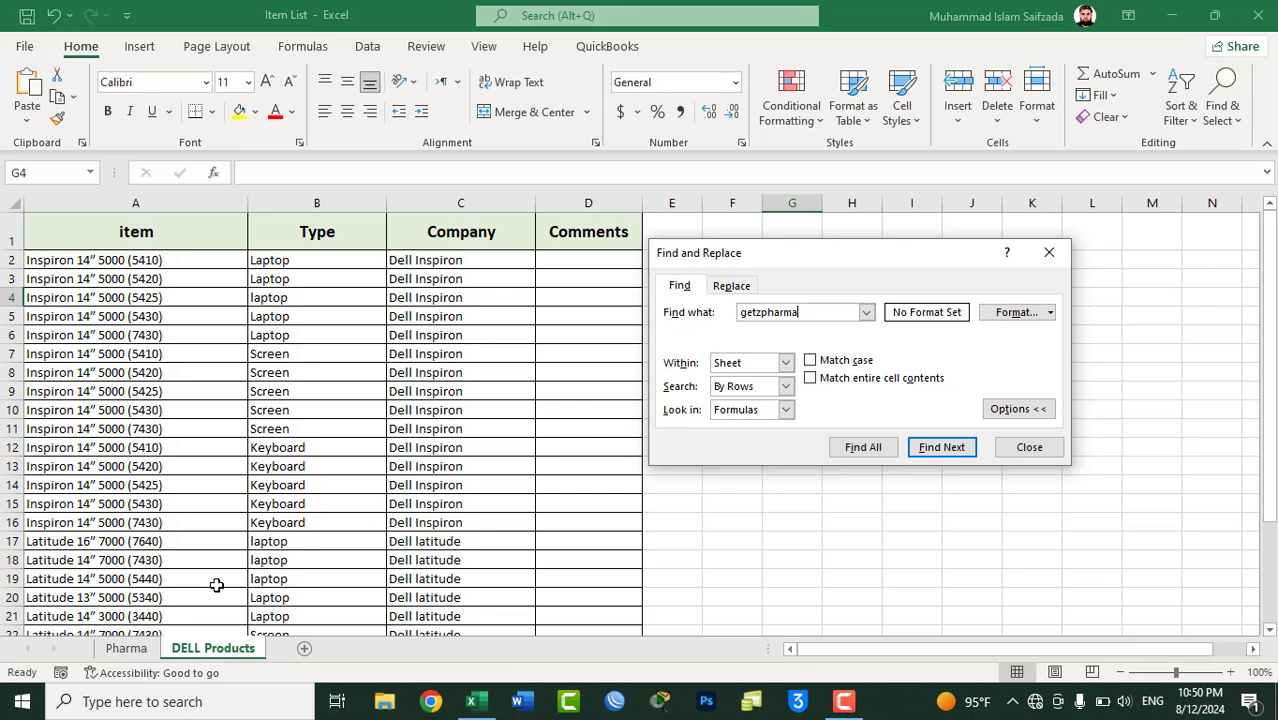
- Widen the getzpharma search to Workbook and step through the Pharma matches down to C13
click(752, 366)
click(754, 393)
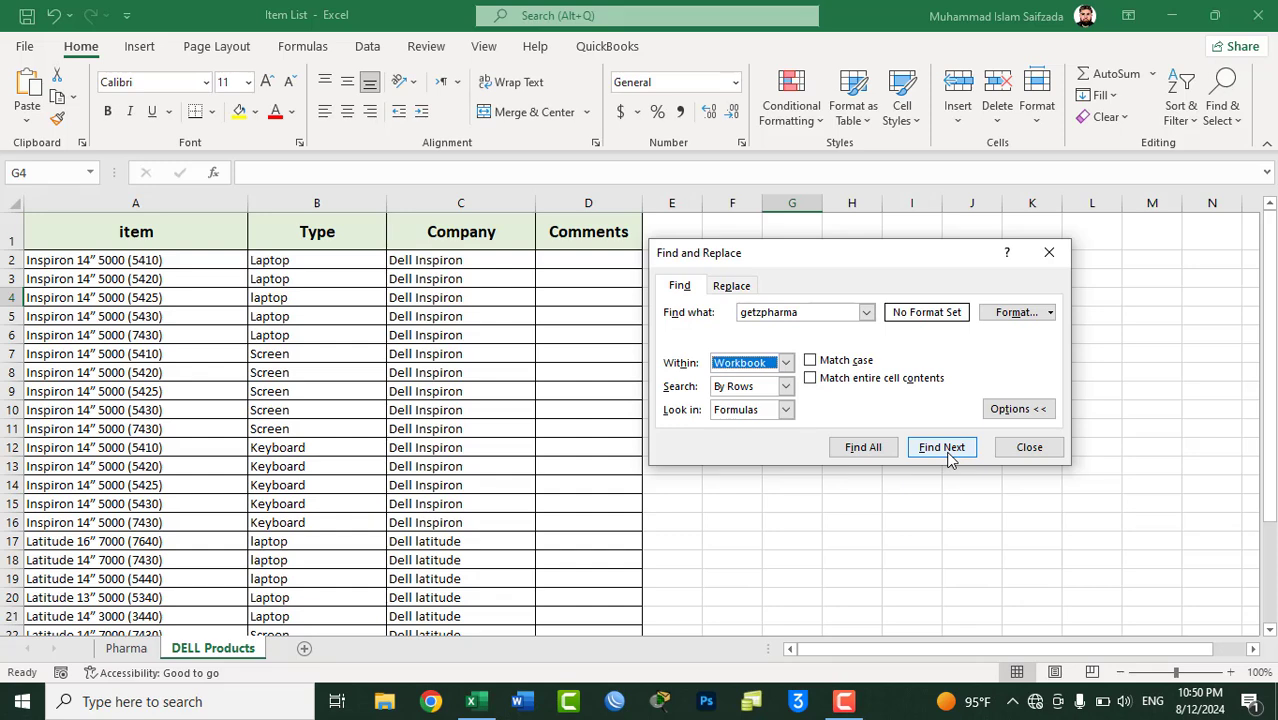
click(949, 455)
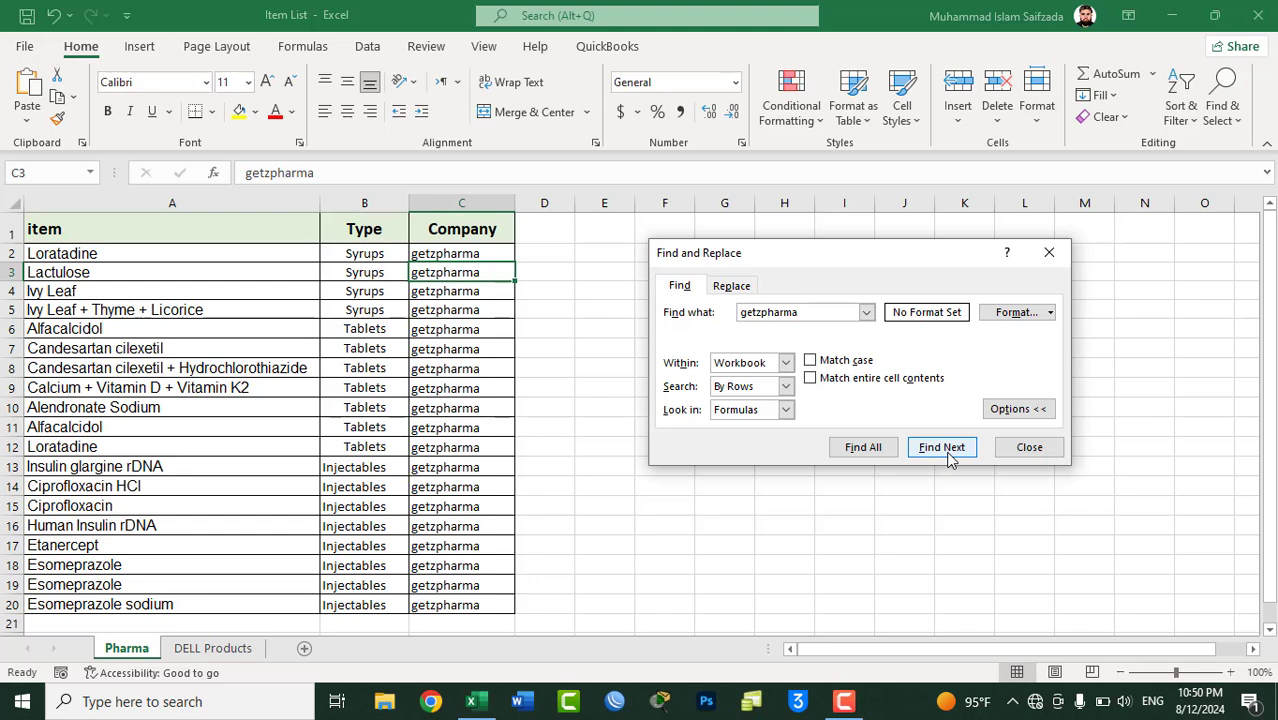
click(949, 455)
click(949, 455)
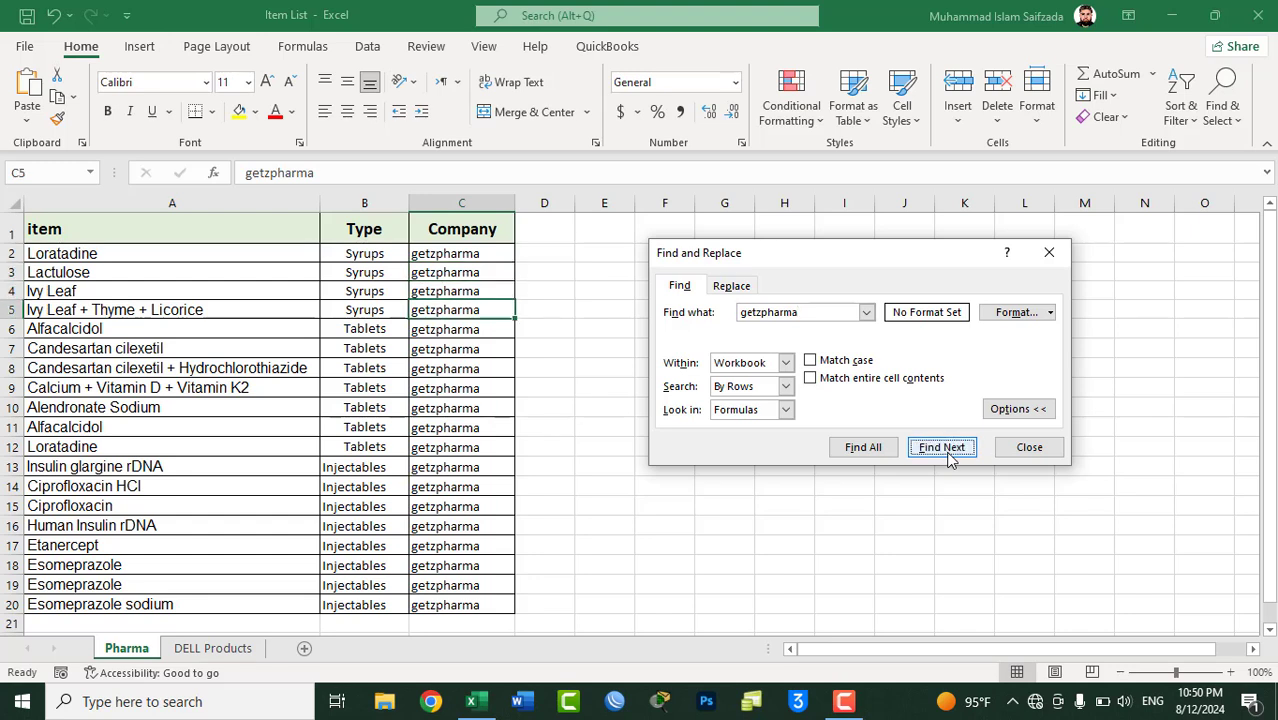
click(949, 455)
click(949, 455)
click(949, 455)
click(949, 455)
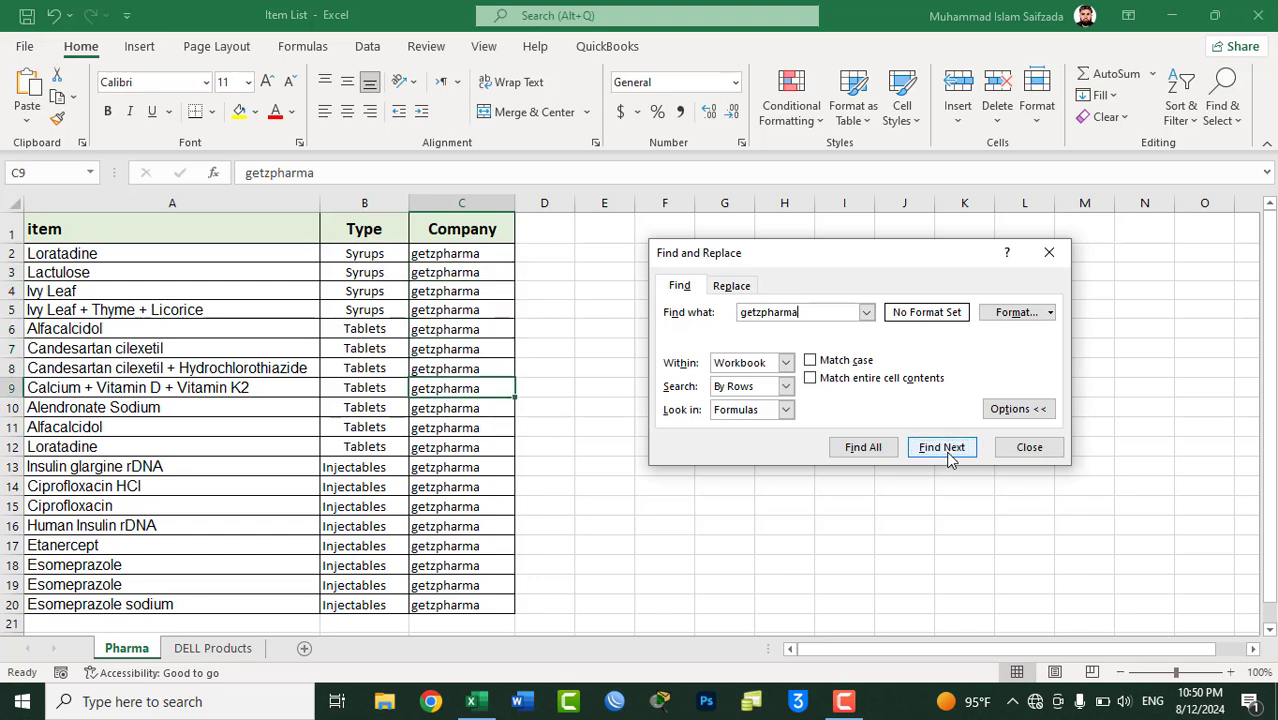
click(949, 455)
click(949, 455)
click(949, 455)
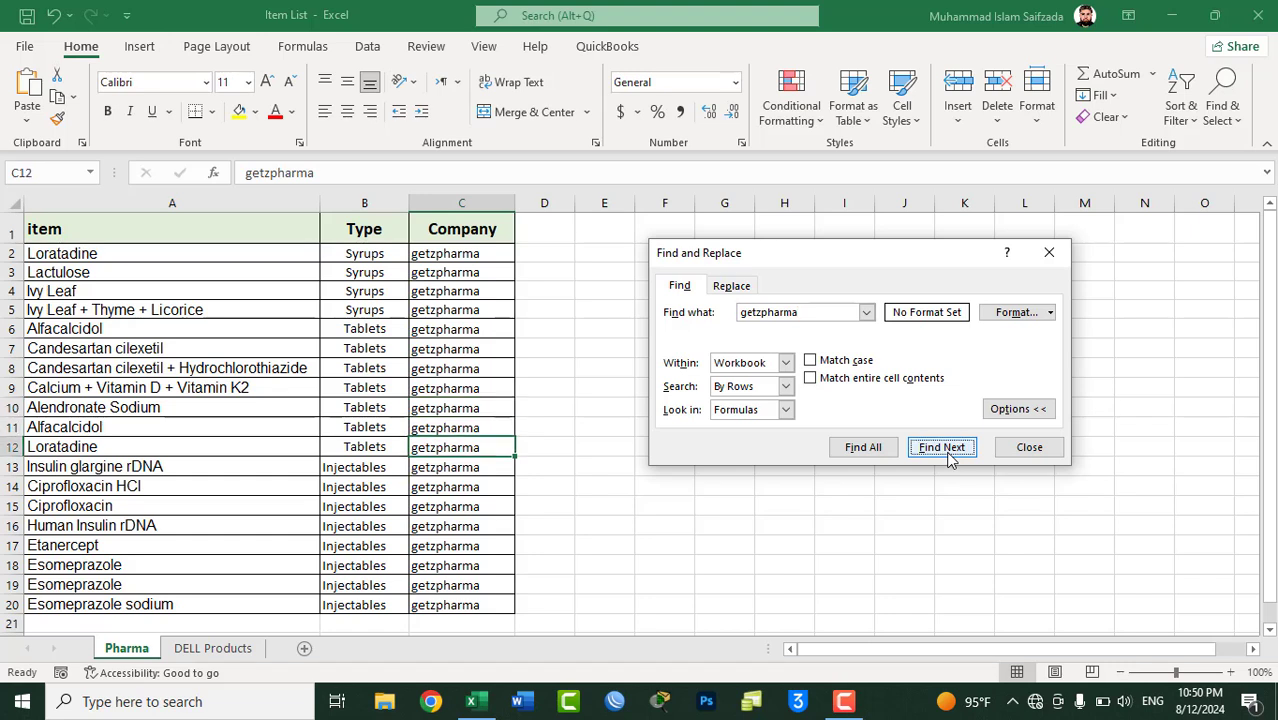
click(949, 455)
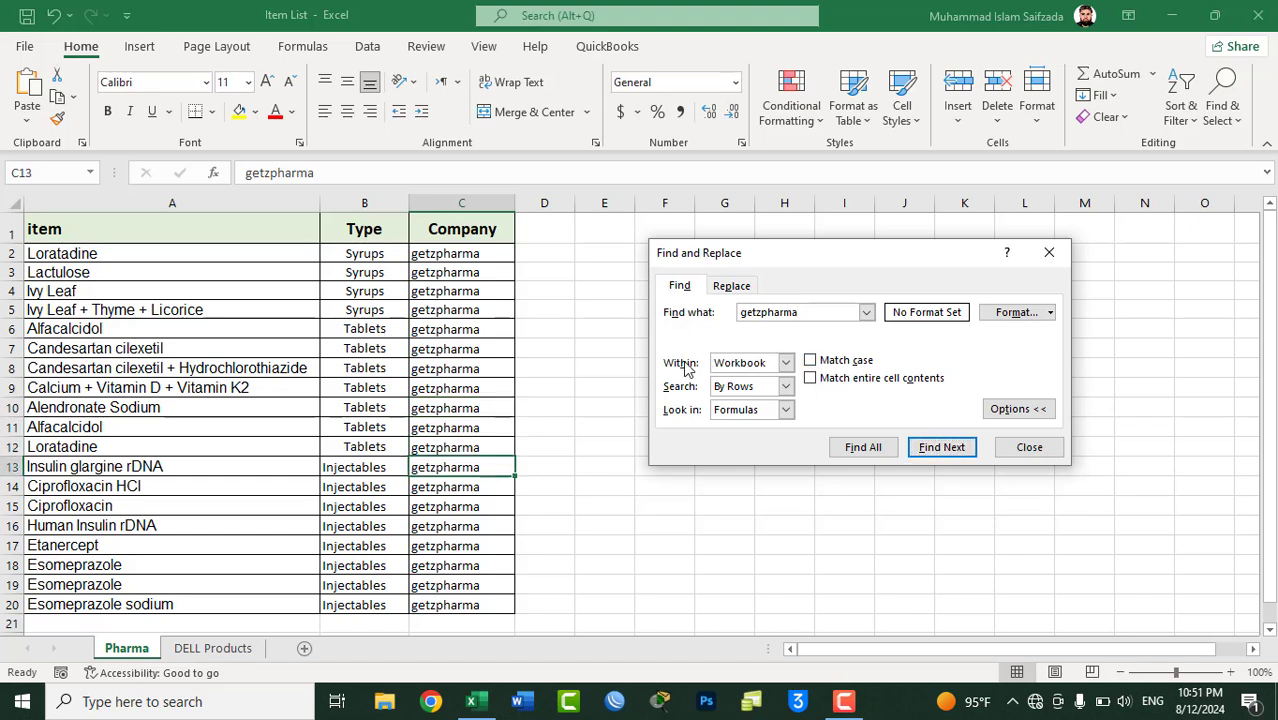
- Limit the search back to Sheet, find the next match in C14, then close the dialog
click(750, 364)
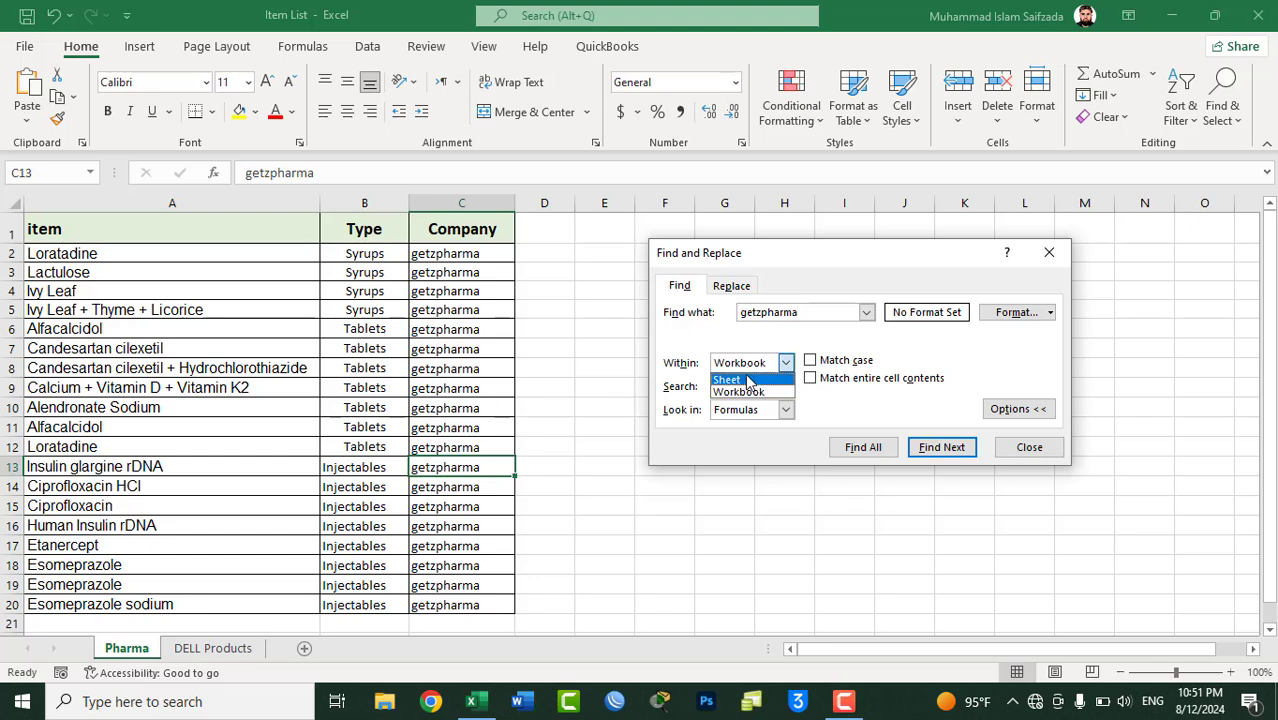
click(720, 346)
click(738, 366)
click(739, 381)
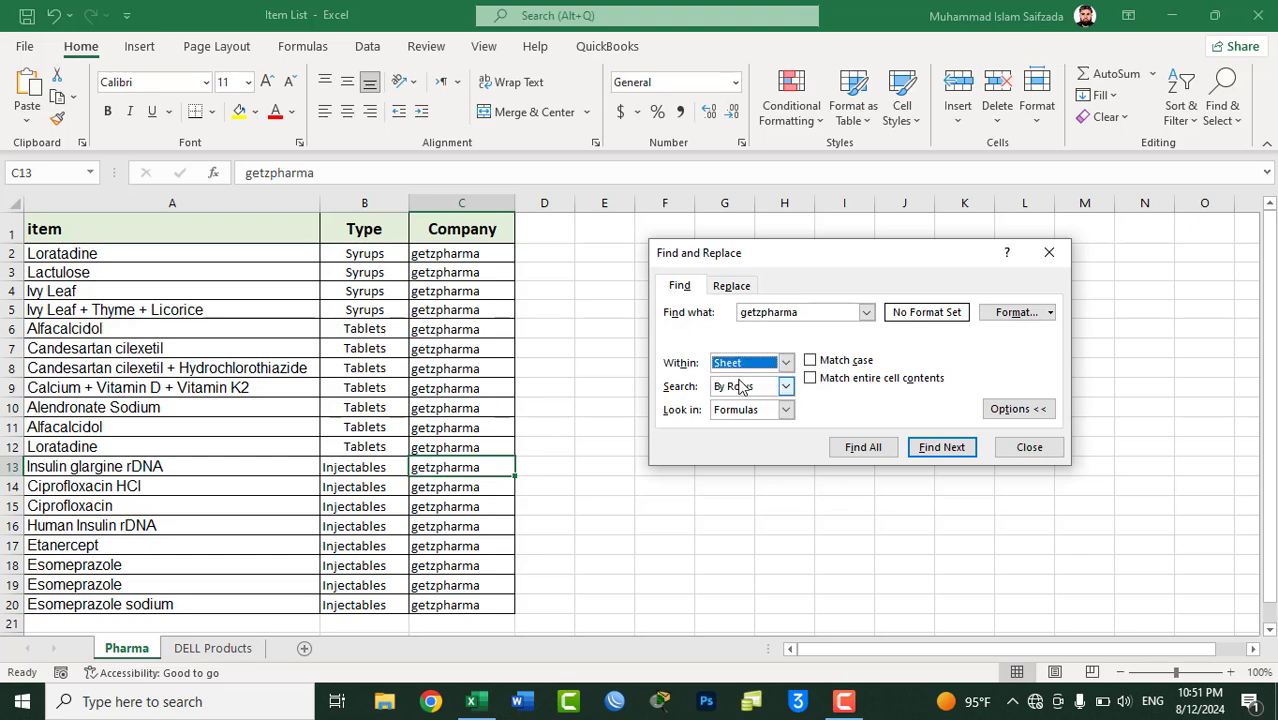
click(945, 449)
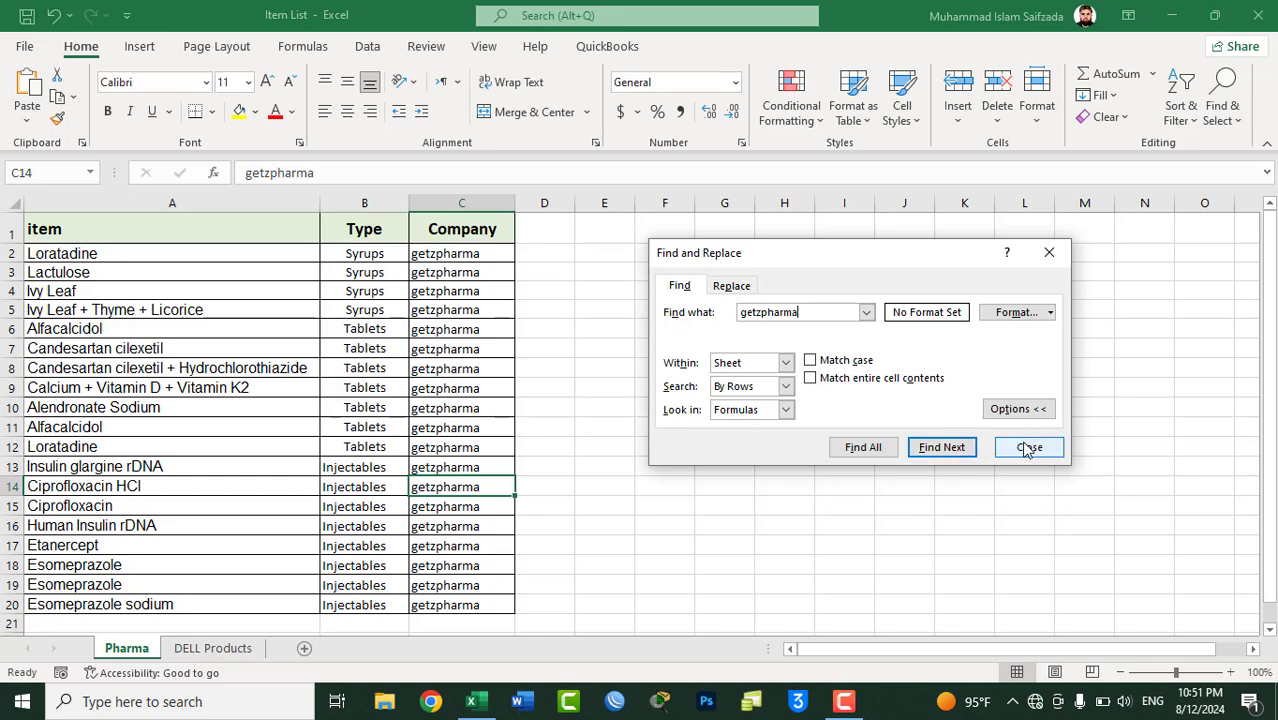
click(1027, 448)
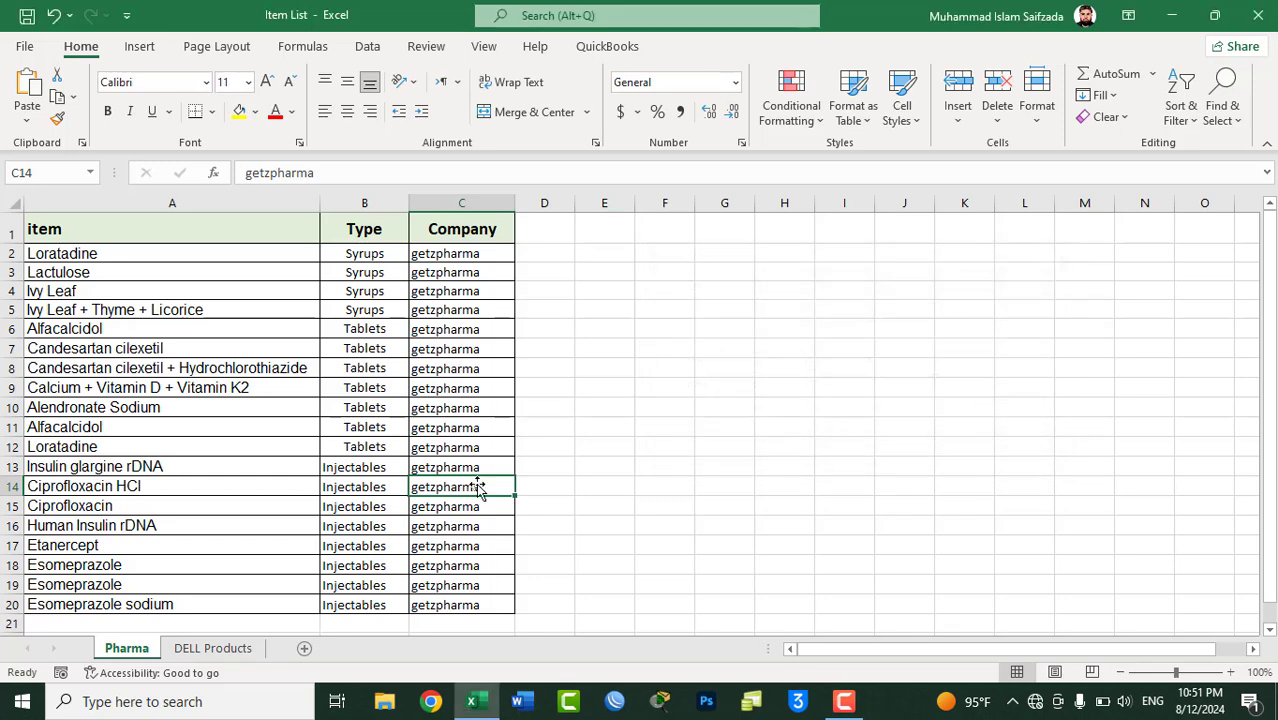
- On DELL Products, search for 'In' and step through the Inspiron matches
click(211, 650)
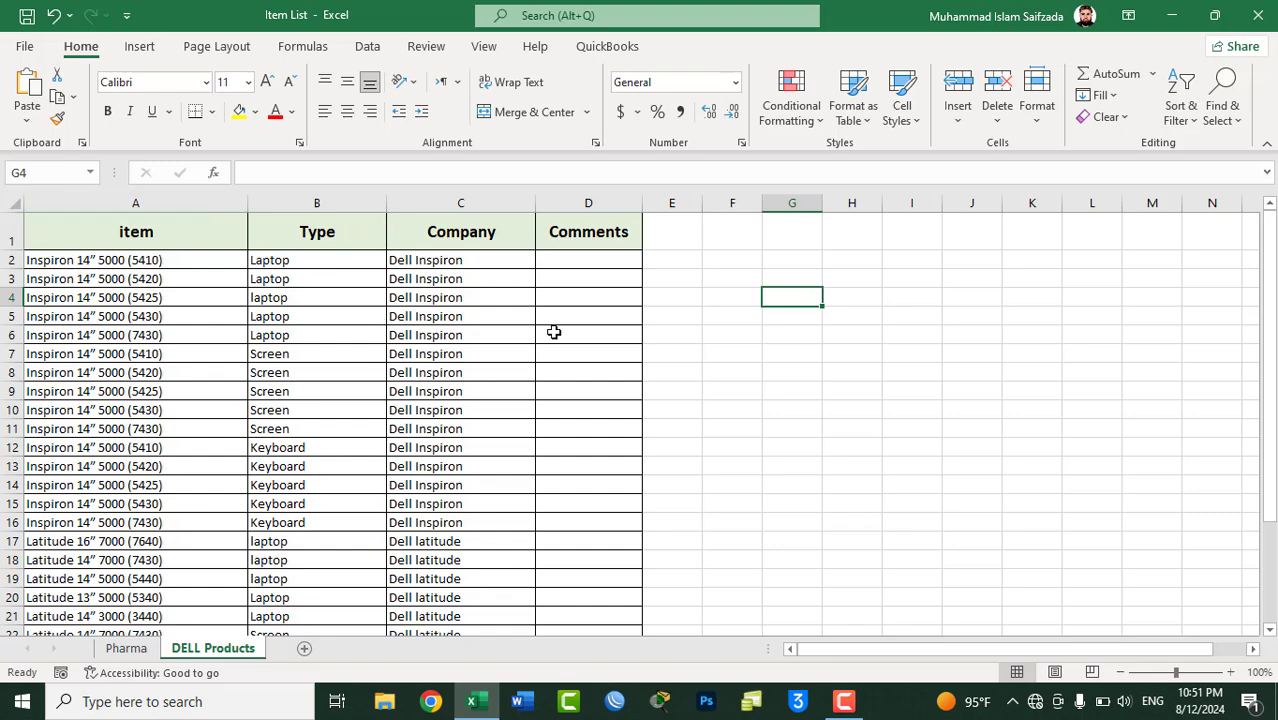
key(ctrl+f)
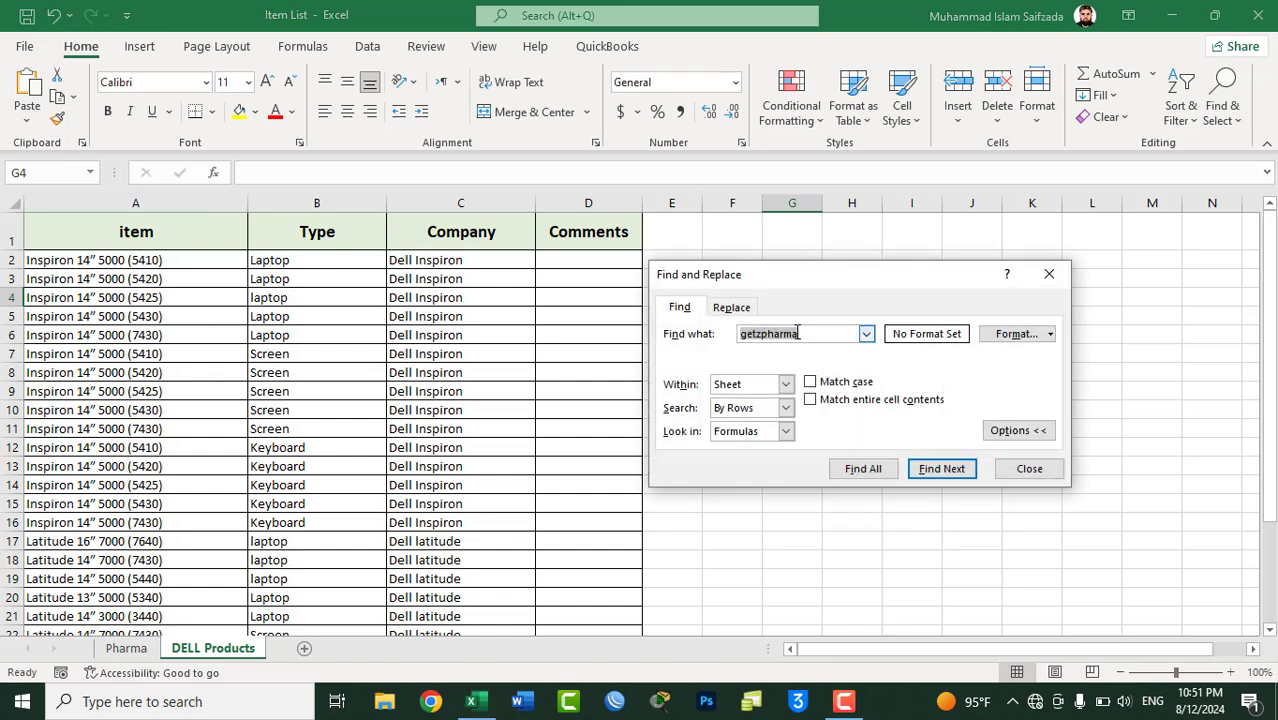
text(Inspiron)
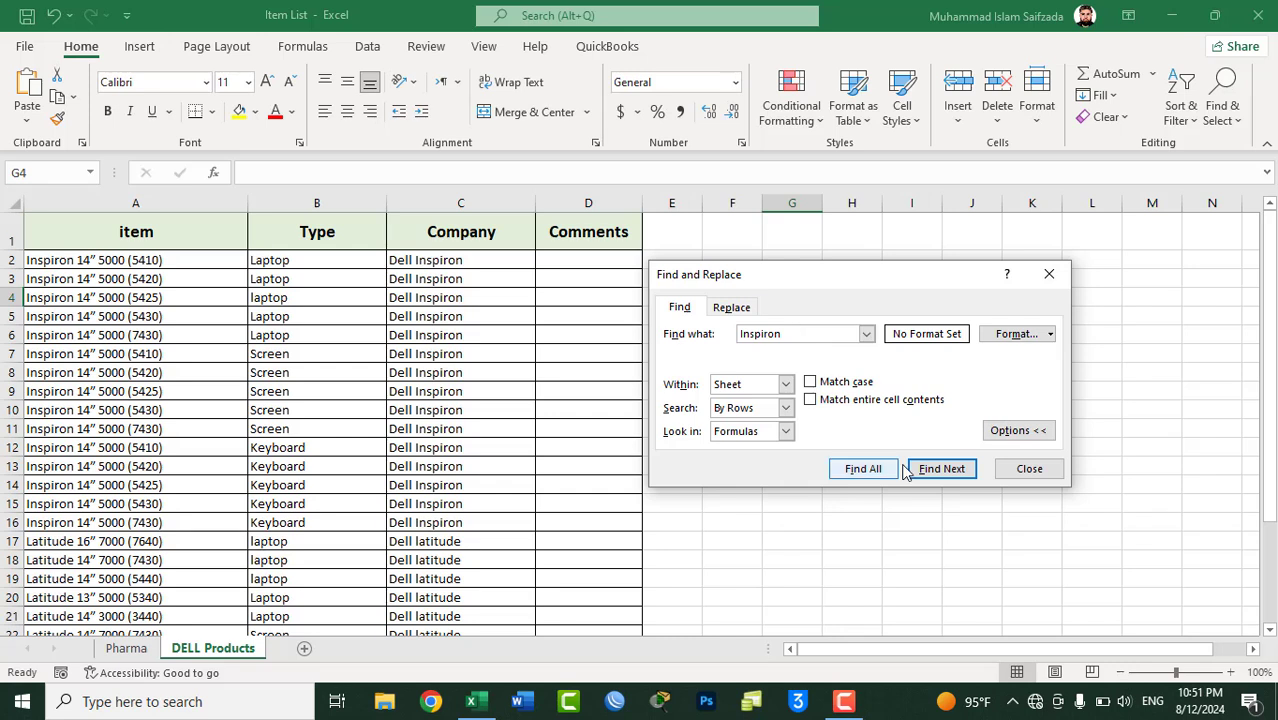
click(935, 472)
click(935, 472)
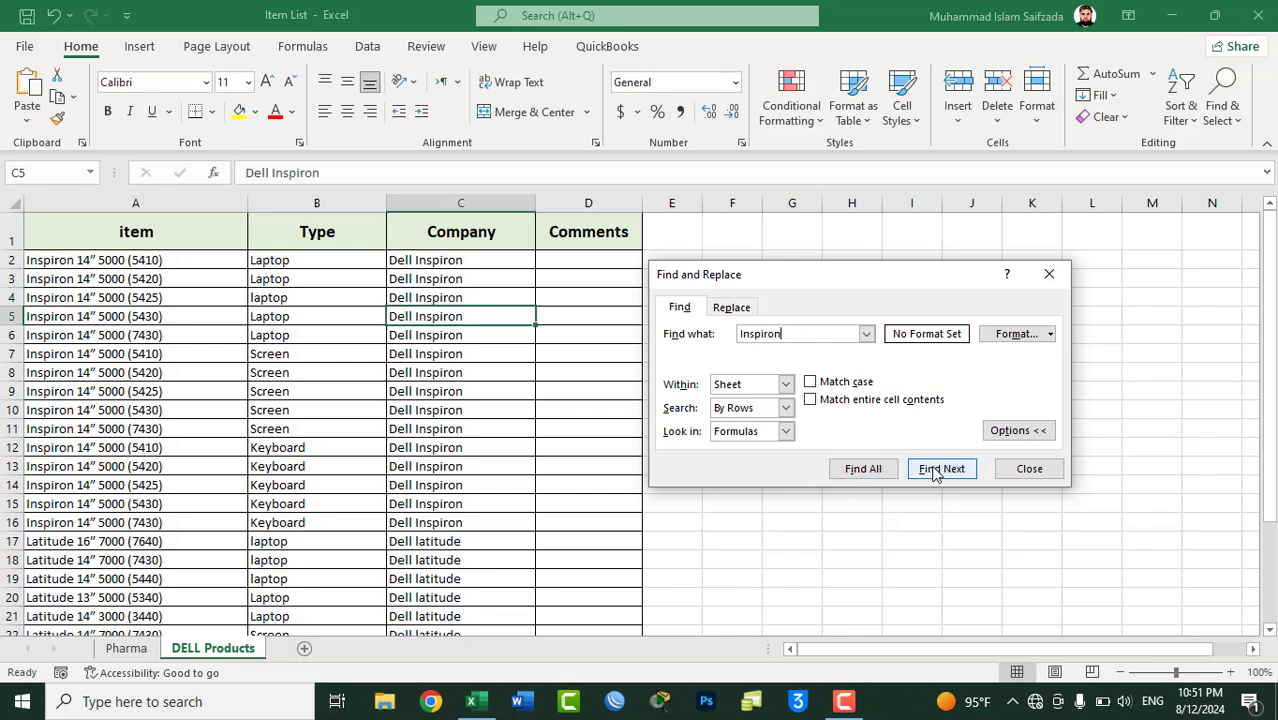
click(935, 472)
click(935, 472)
click(935, 472)
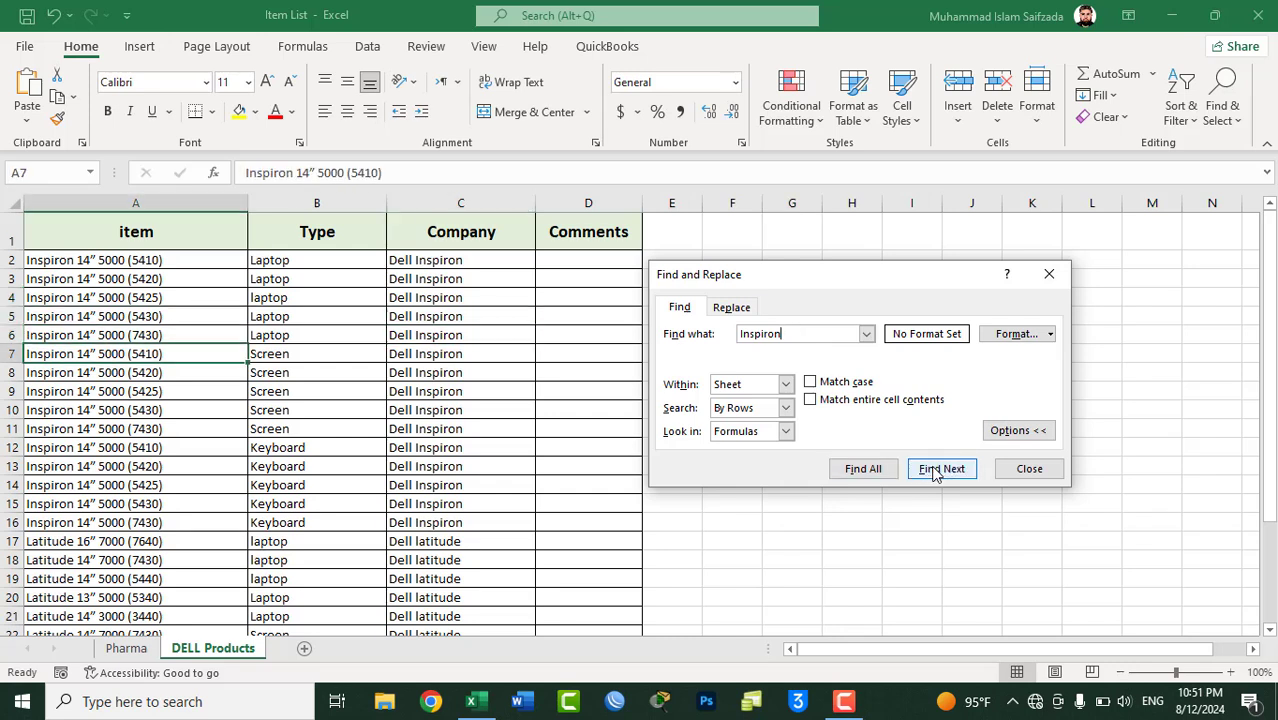
click(935, 472)
click(935, 472)
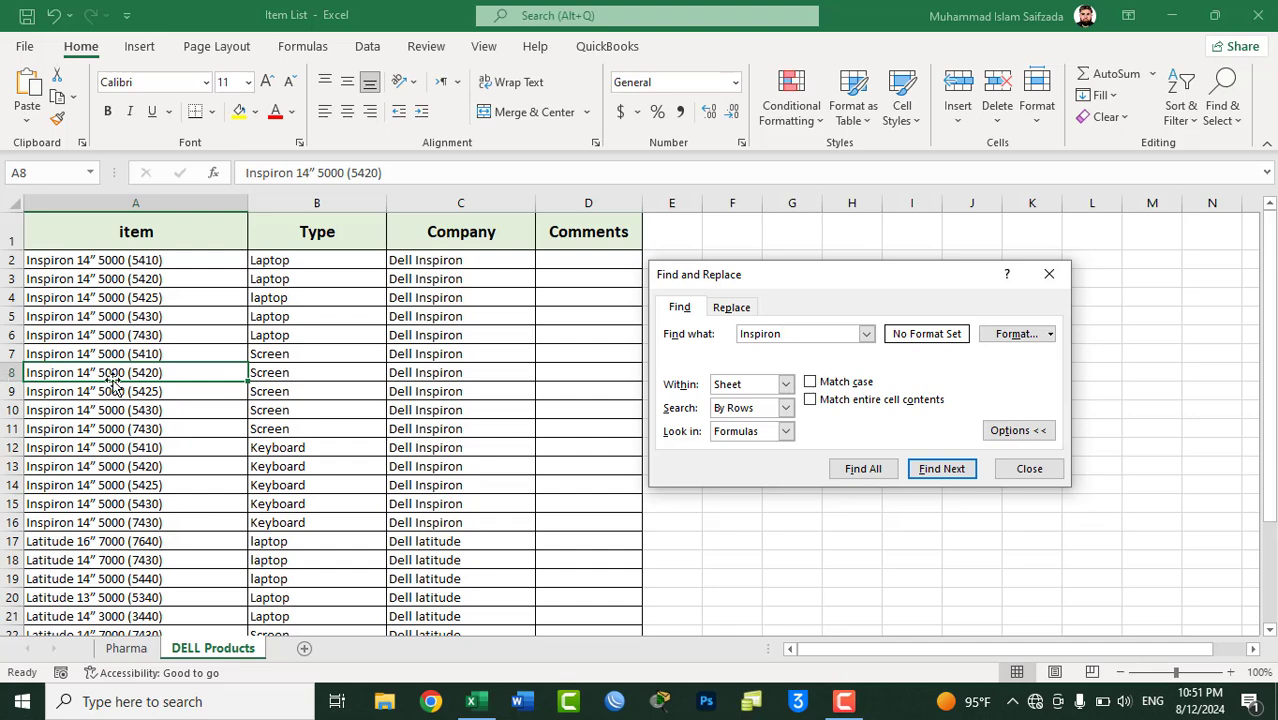
- Select row 8, column A and row 2, then resume the Inspiron search from cell A2
click(8, 372)
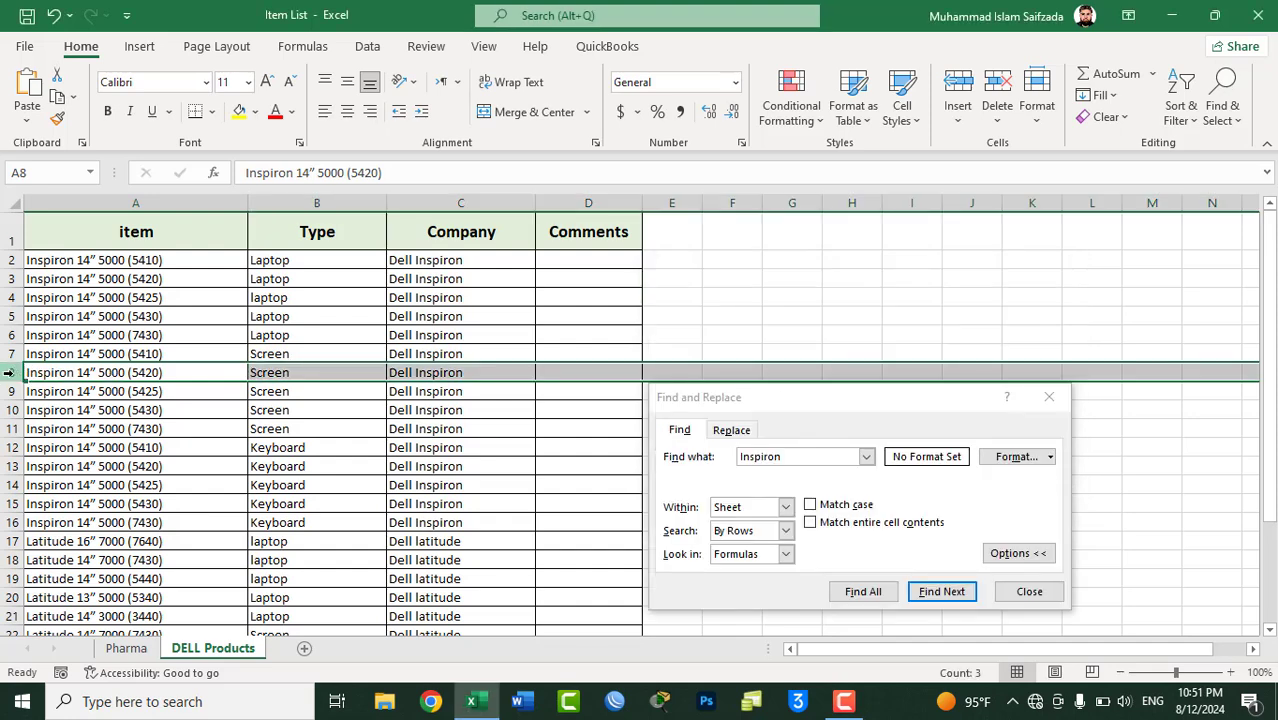
click(119, 202)
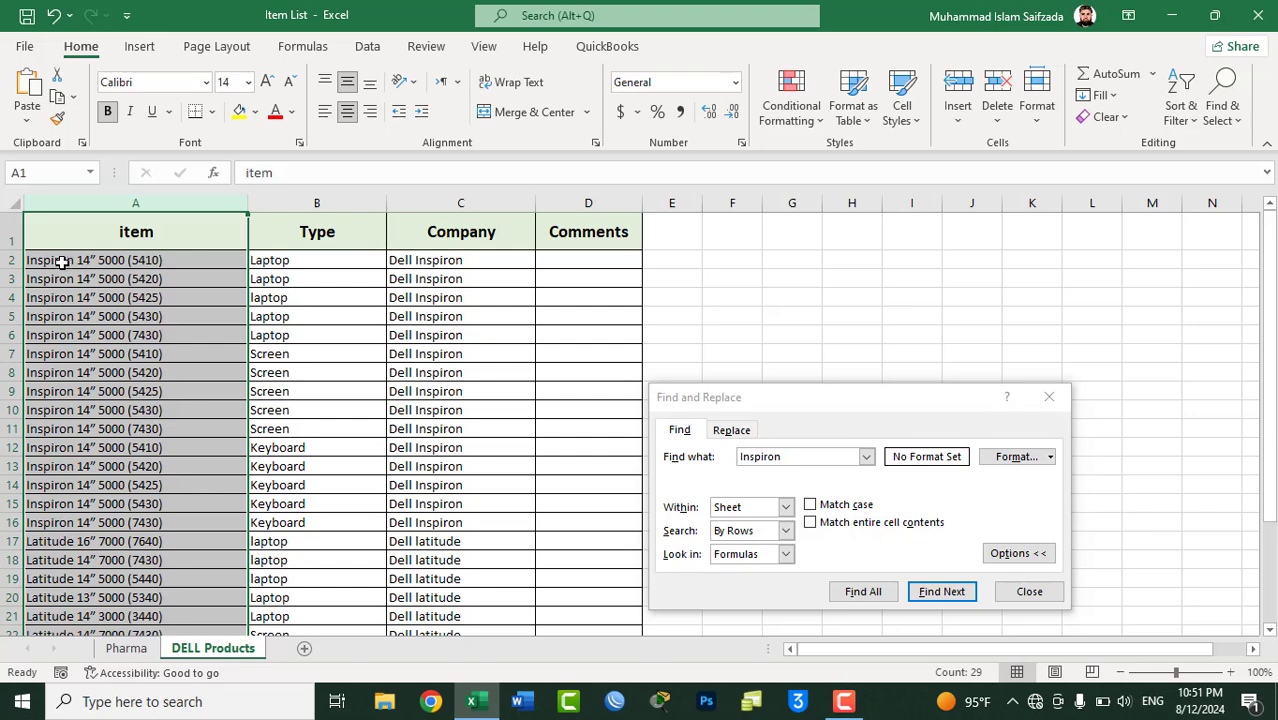
click(62, 260)
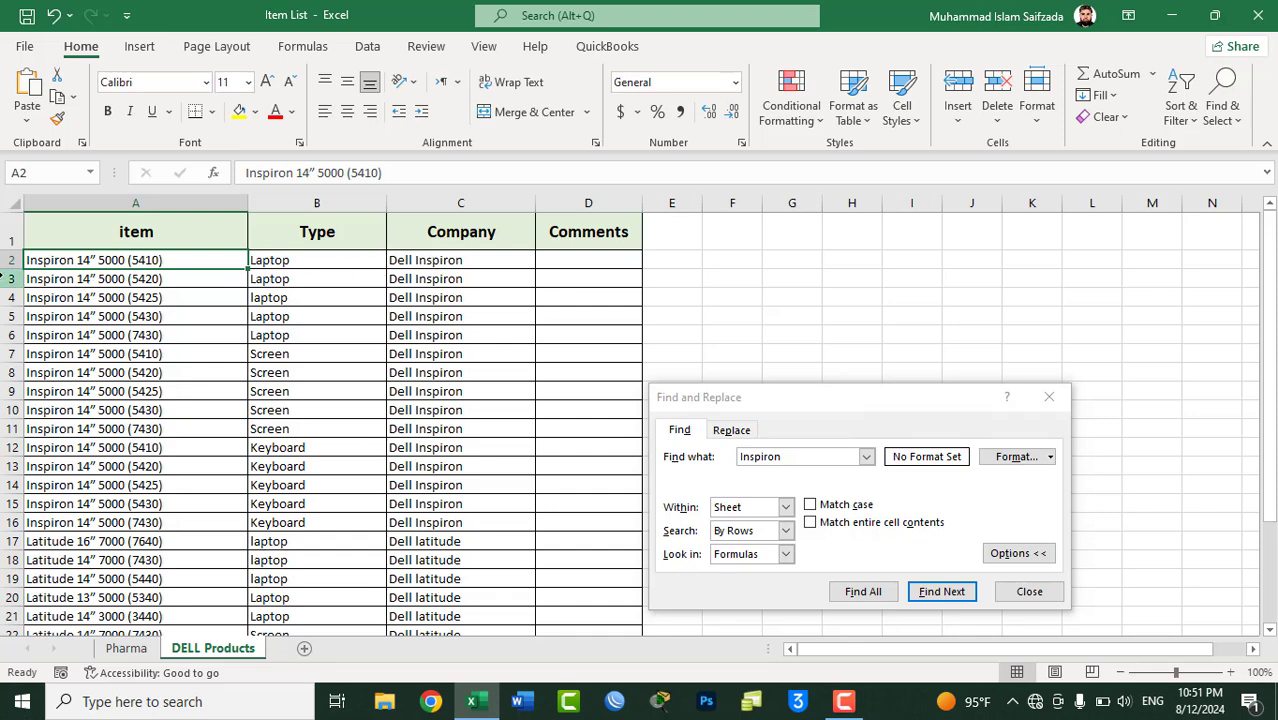
click(7, 260)
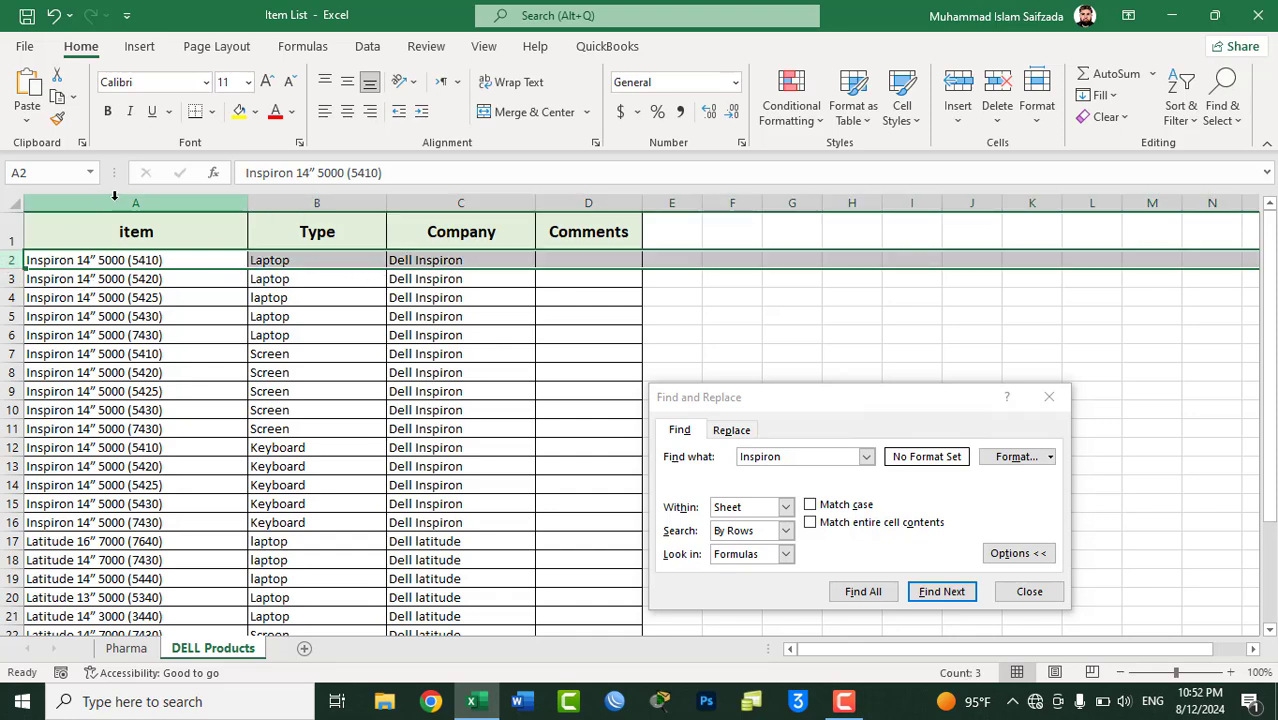
click(94, 258)
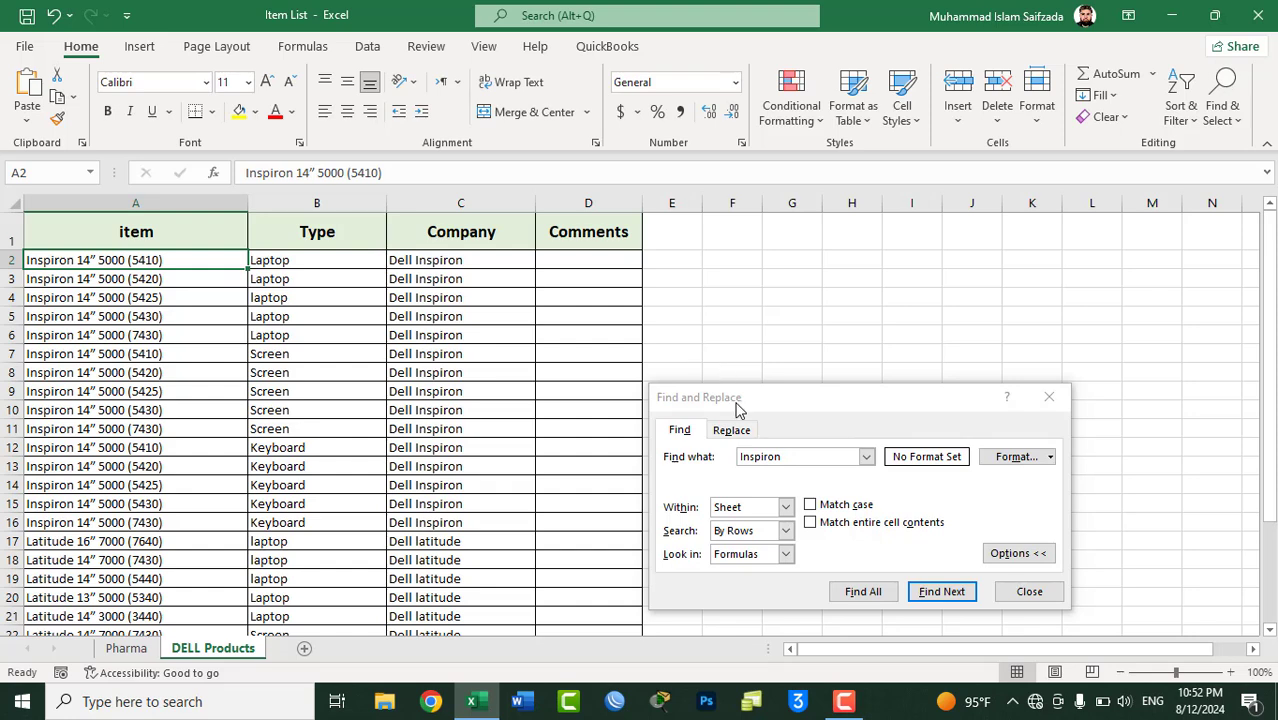
drag(738, 397, 767, 226)
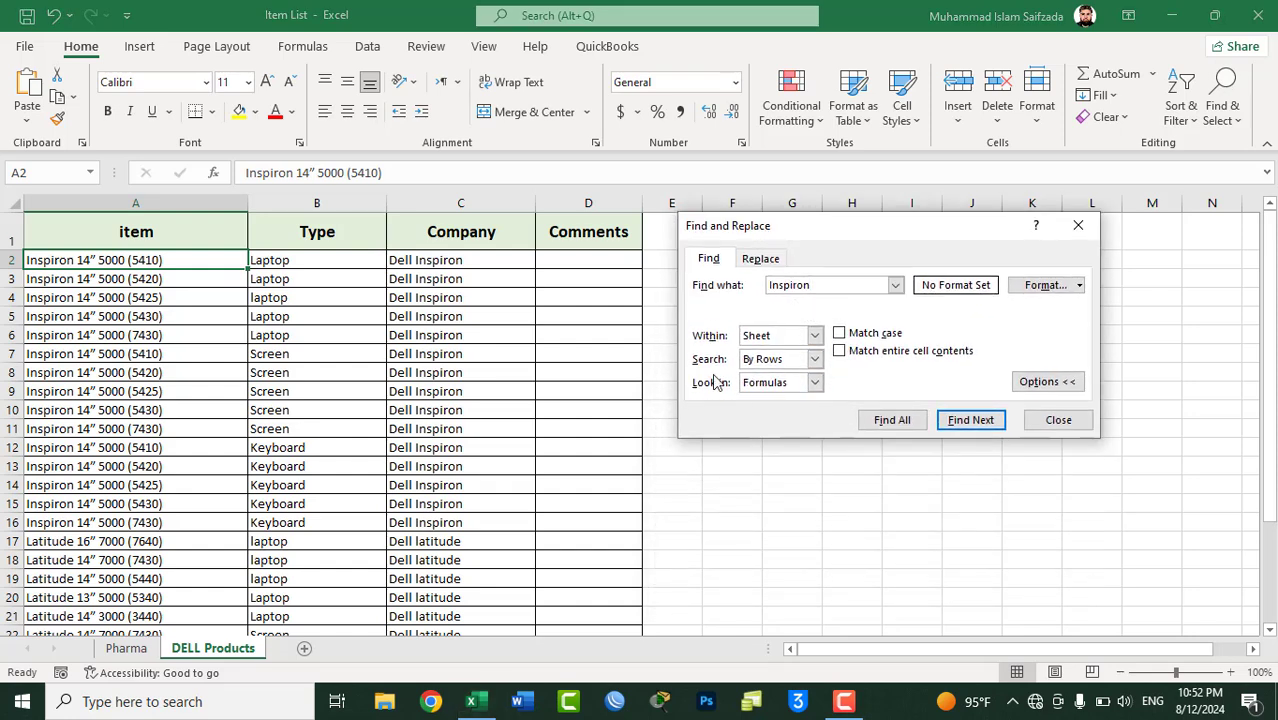
click(958, 420)
- Set the search order to By Columns and step down the Inspiron matches in column A
click(958, 420)
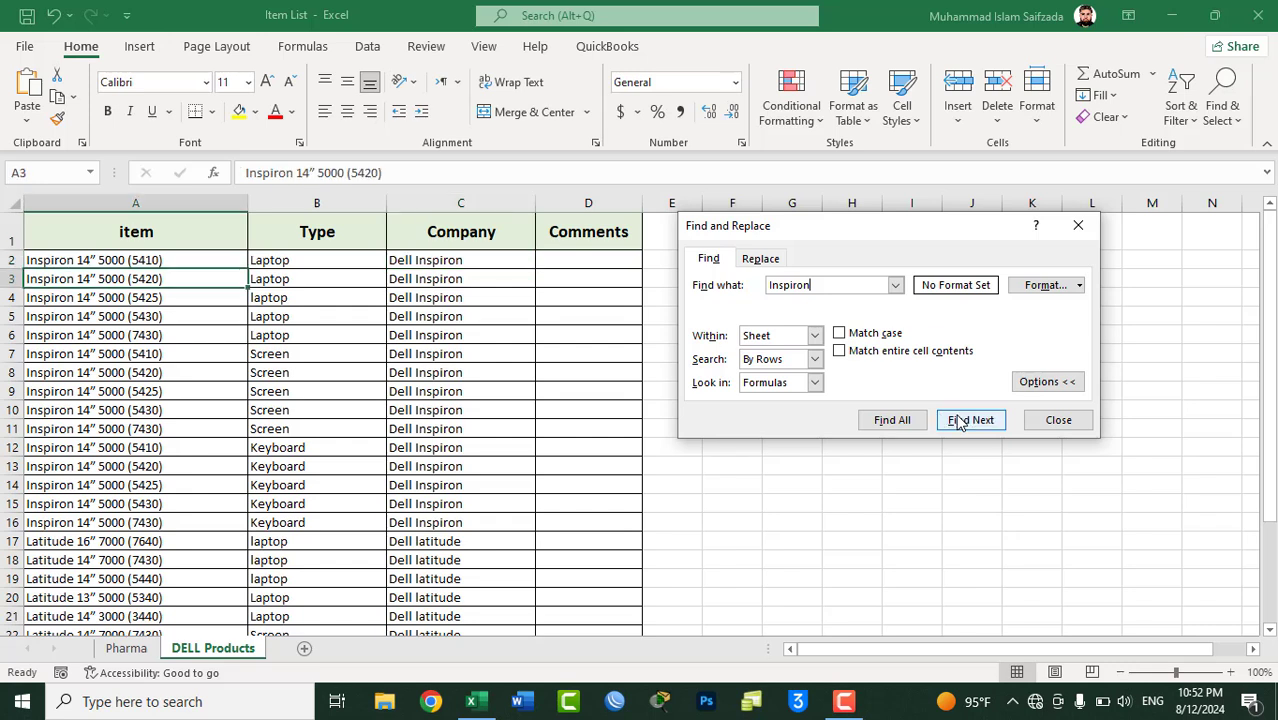
click(814, 359)
click(792, 391)
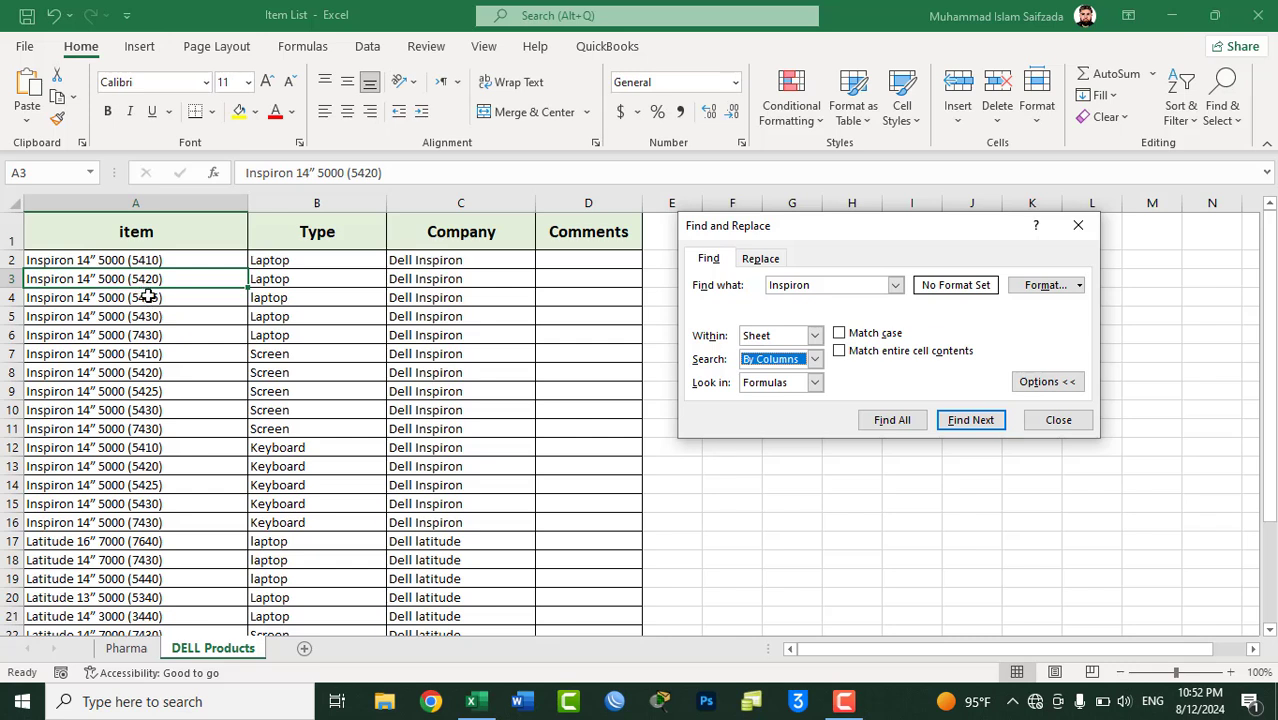
click(980, 428)
click(980, 428)
click(980, 428)
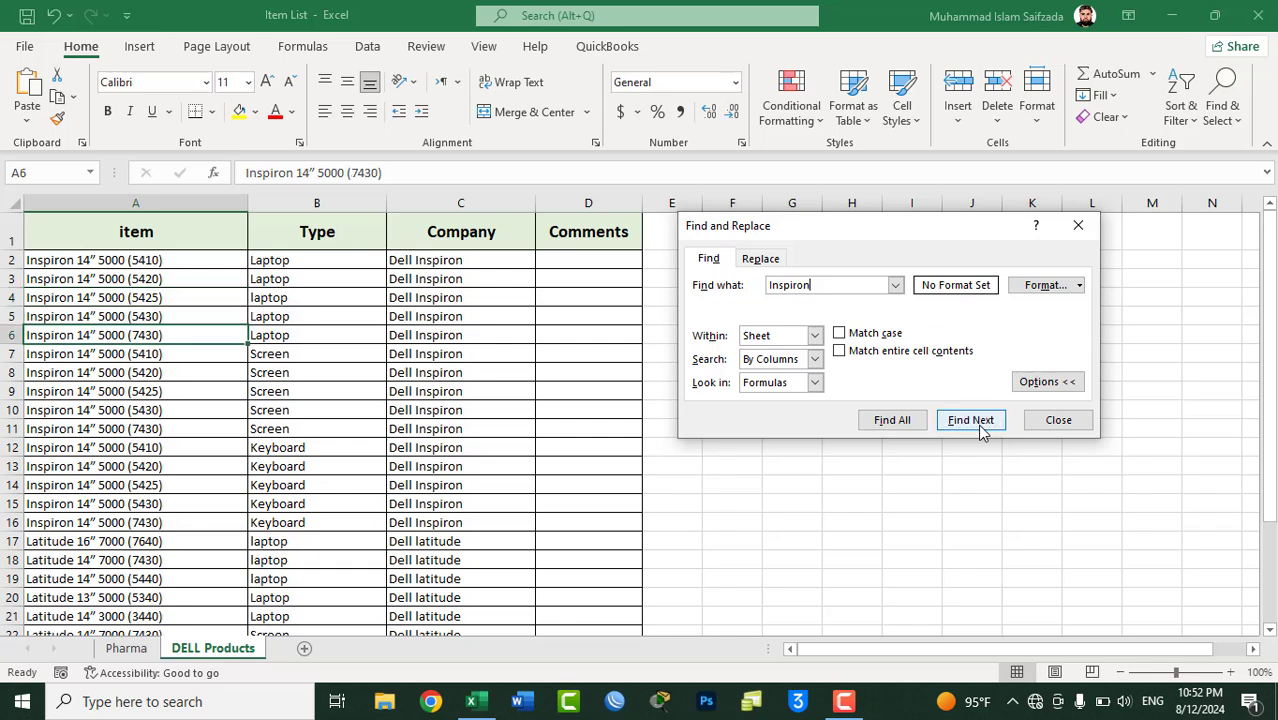
click(980, 428)
click(971, 420)
click(971, 420)
click(971, 420)
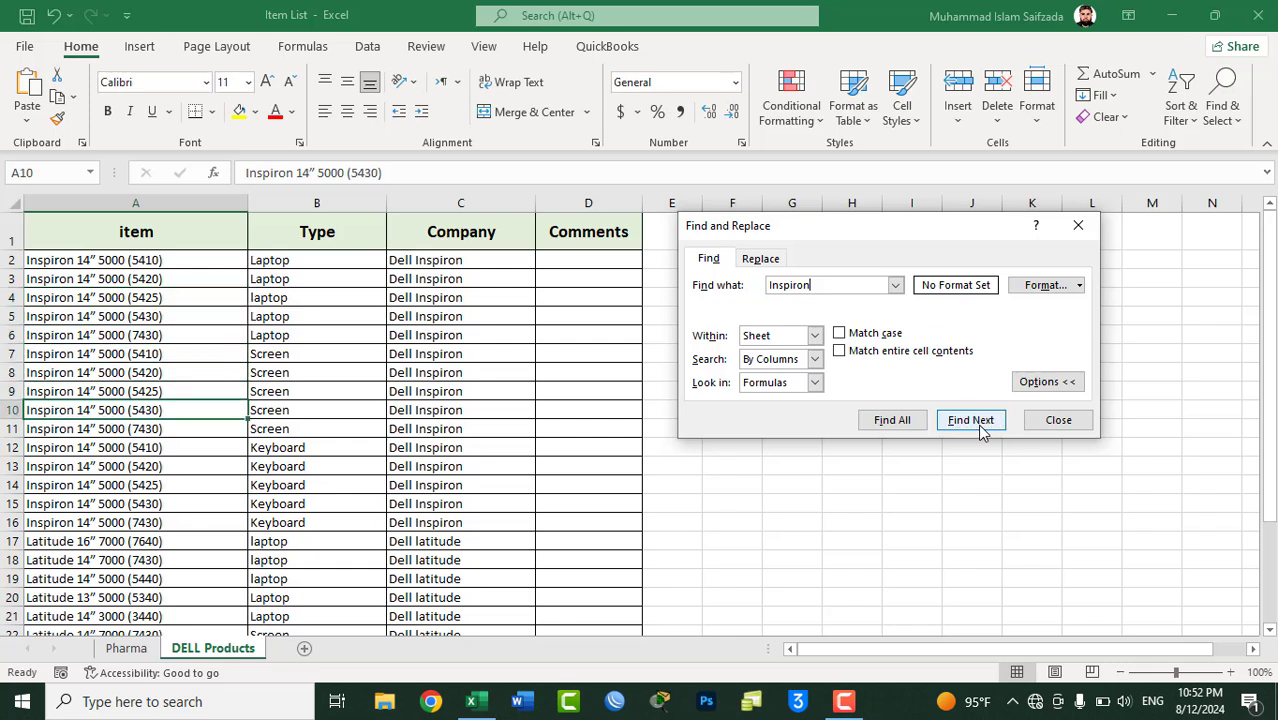
click(971, 420)
click(971, 420)
click(980, 427)
click(980, 427)
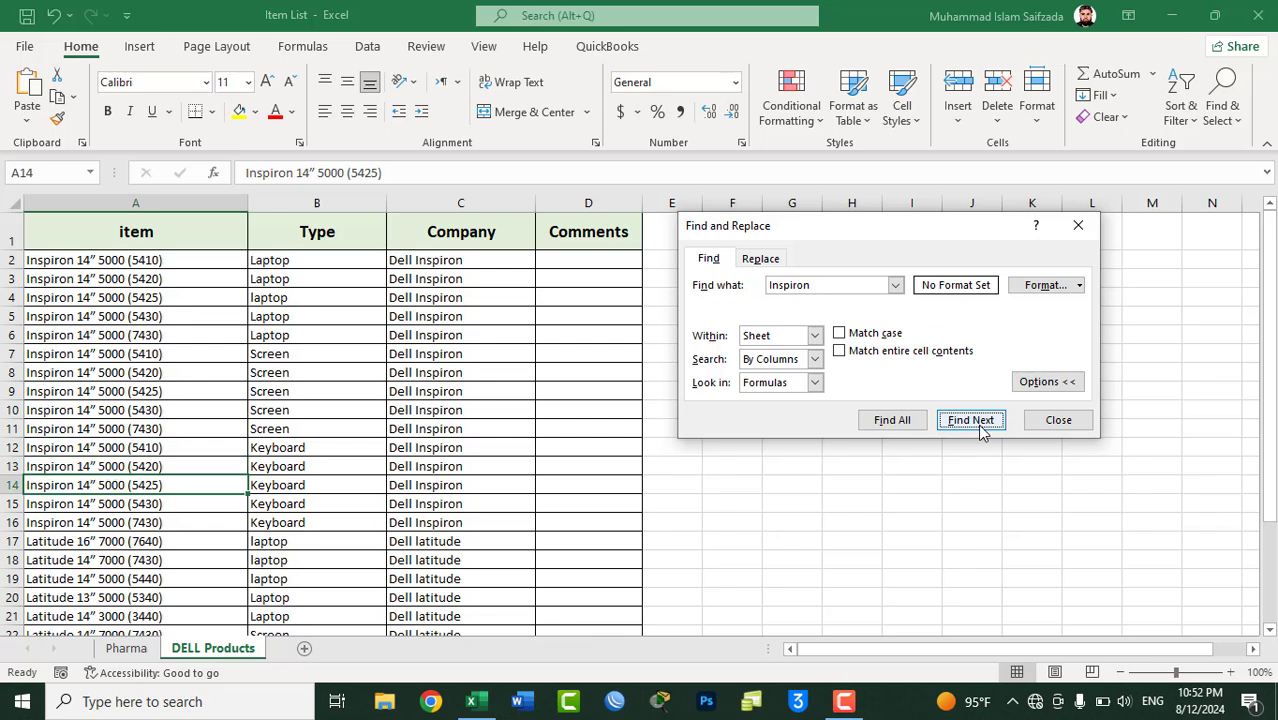
click(980, 427)
click(980, 428)
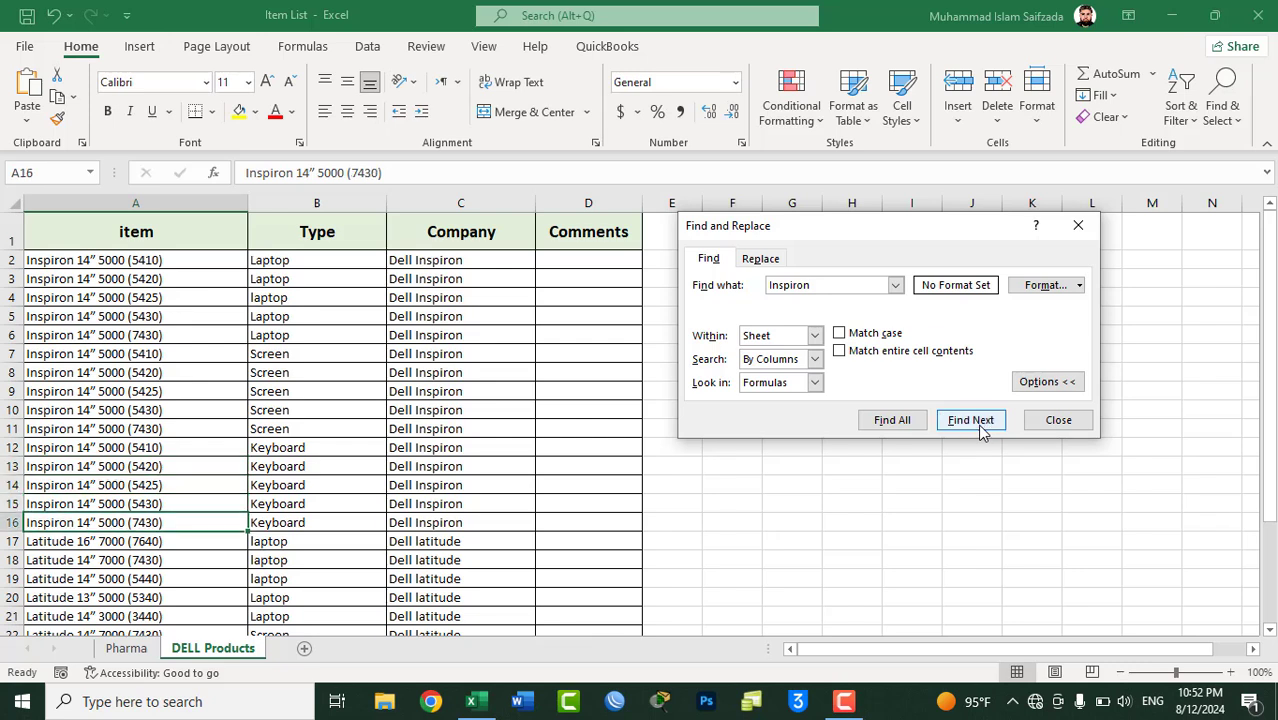
- Continue into the Company column's Inspiron matches, then reopen the search order choices
click(980, 428)
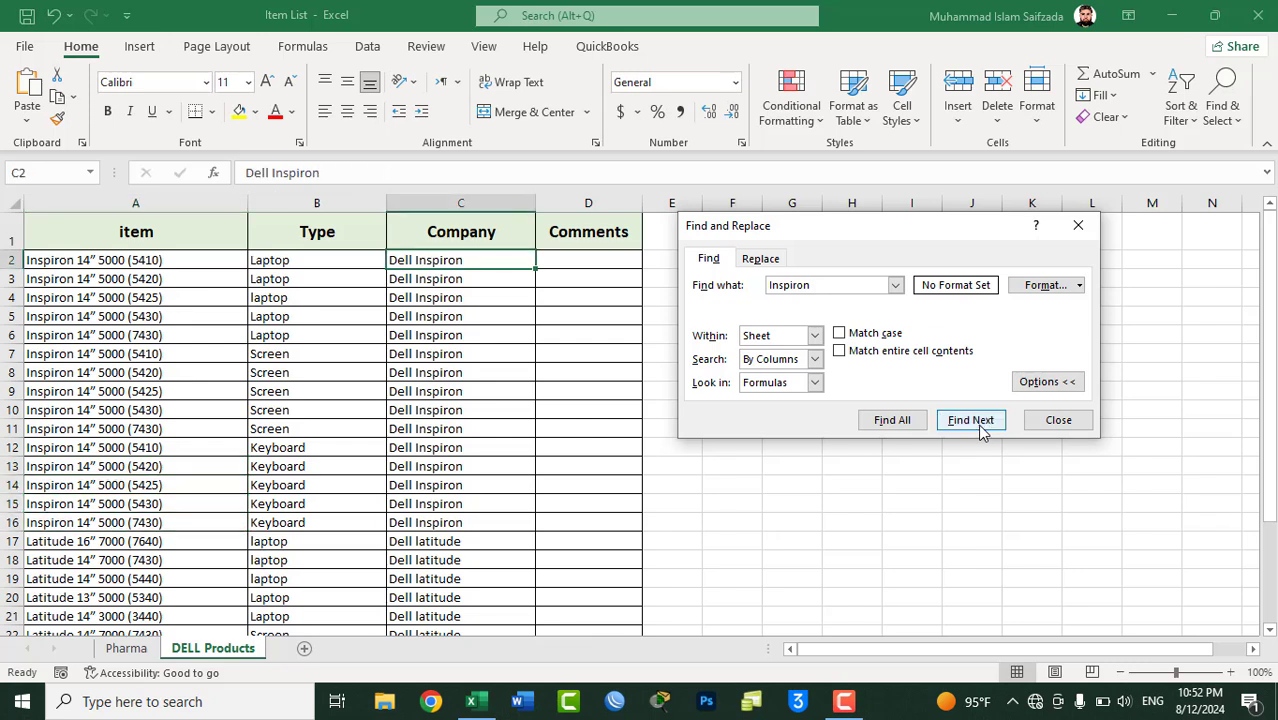
click(980, 427)
click(980, 427)
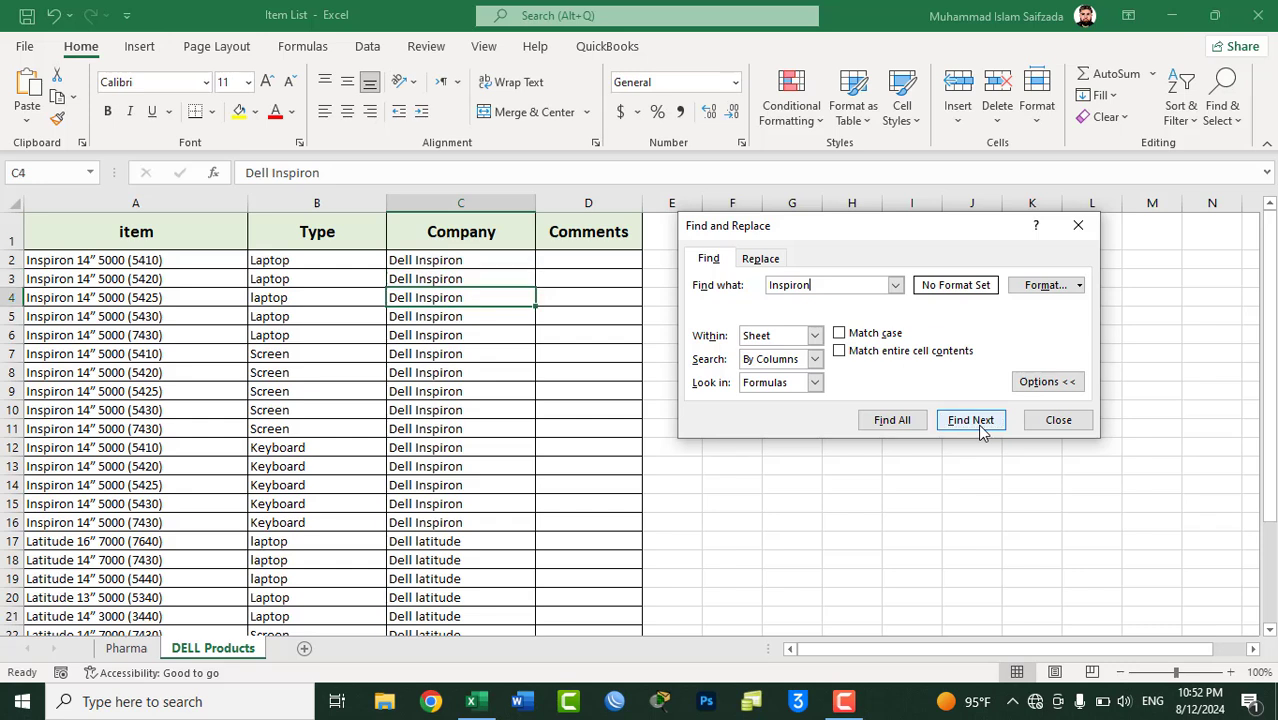
click(779, 359)
- Set the search order back to By Rows and step through five more Inspiron matches
click(765, 374)
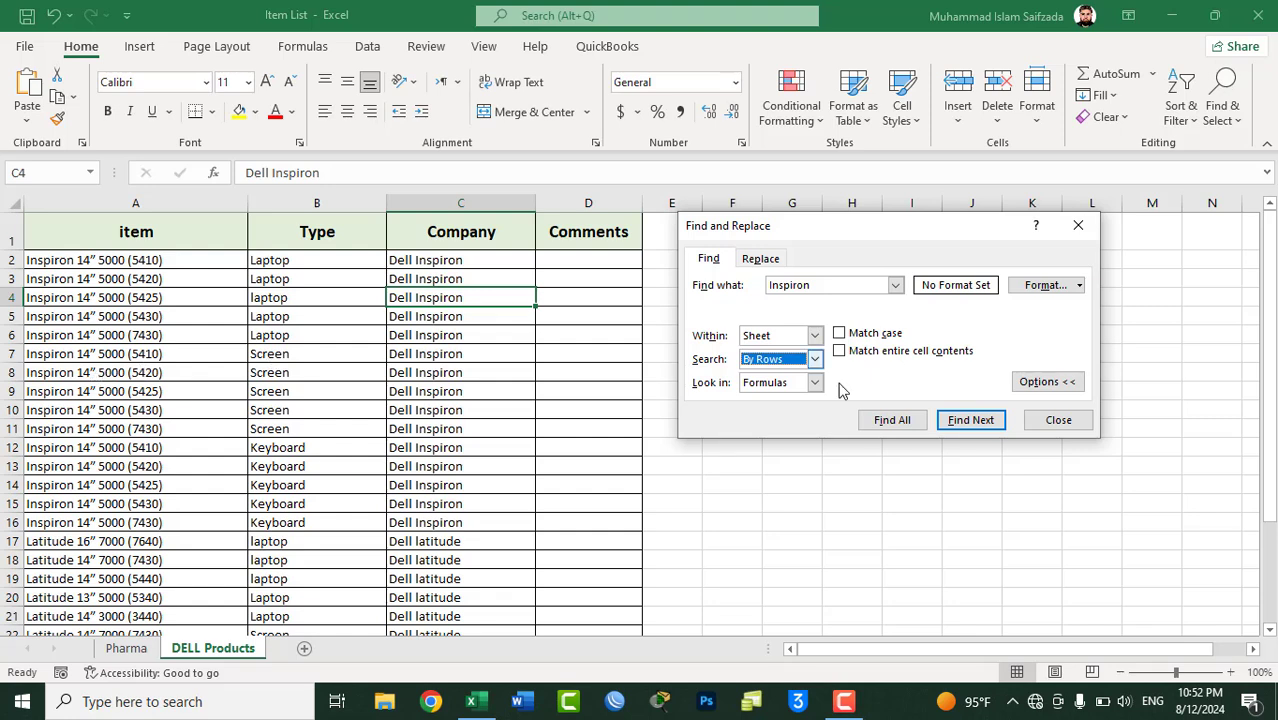
click(968, 420)
click(968, 420)
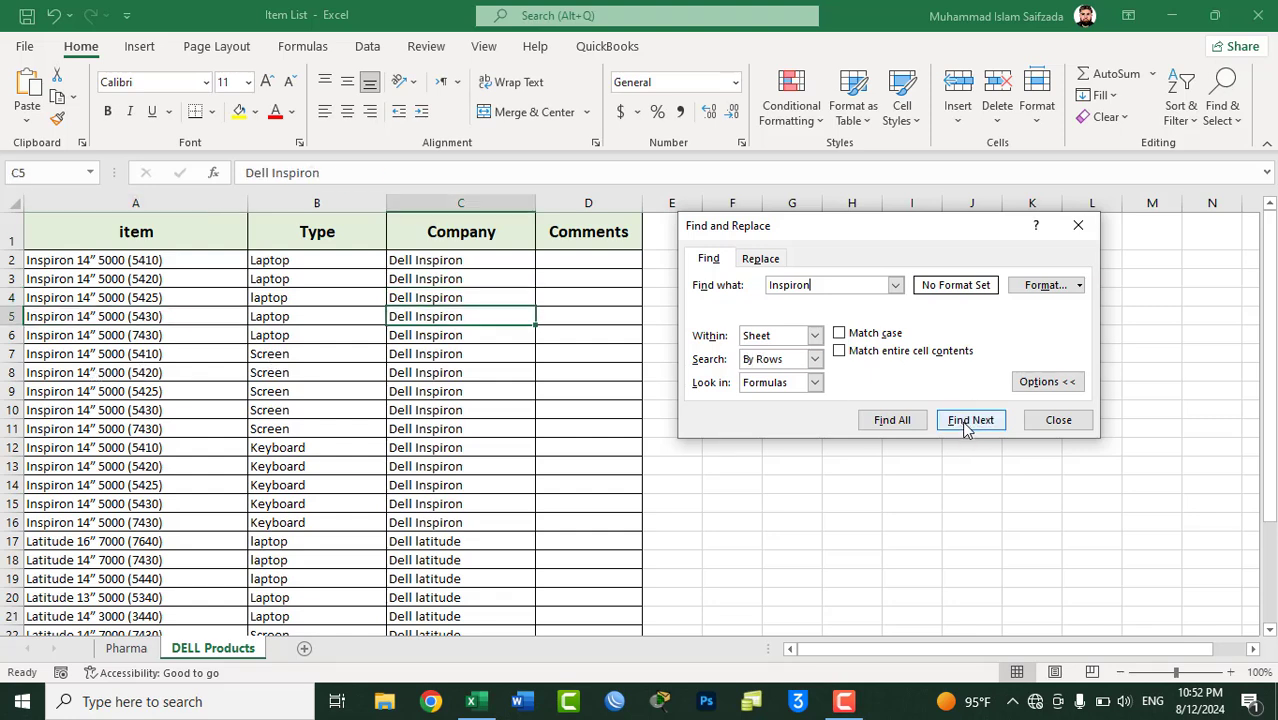
click(968, 420)
click(968, 420)
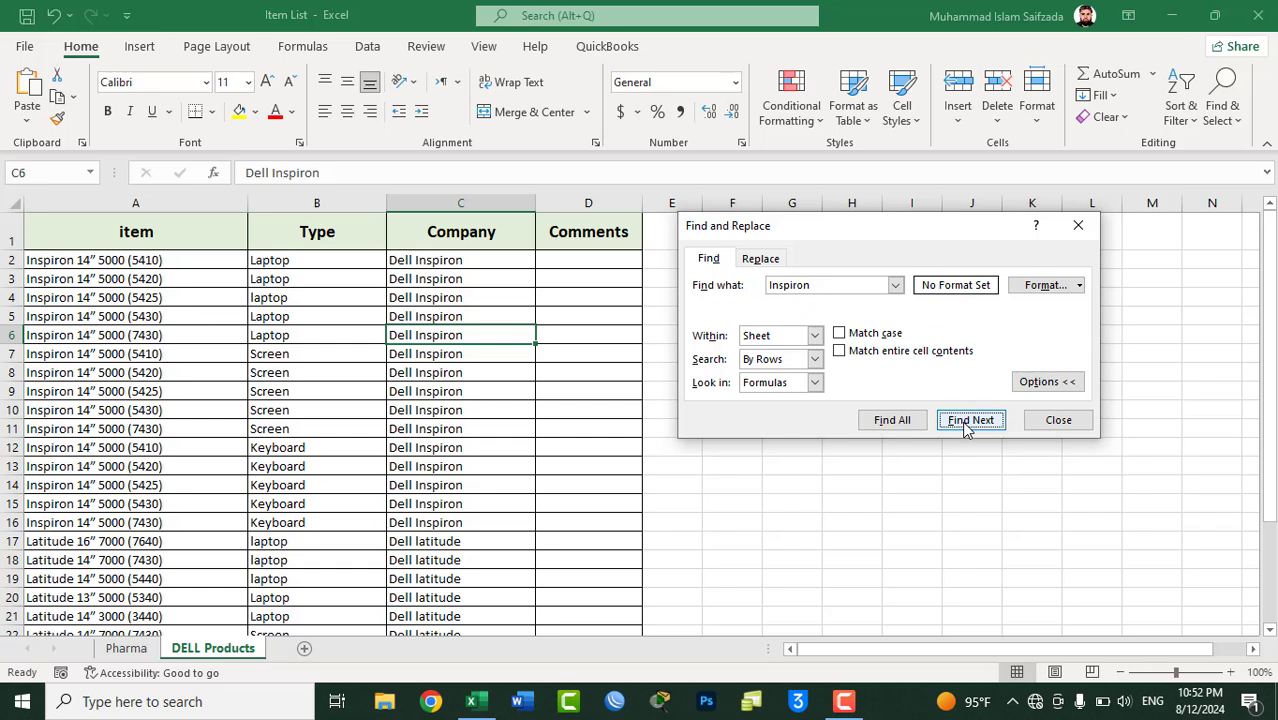
click(968, 420)
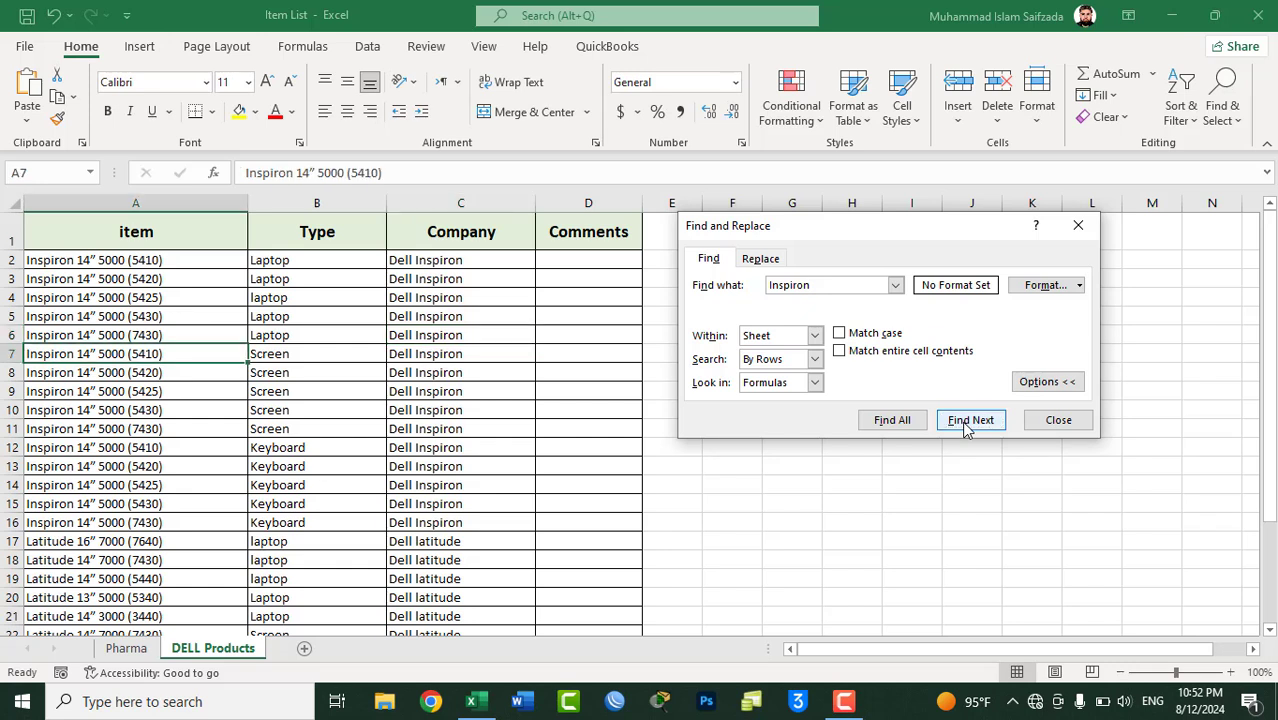
- Review the search order and Look in choices, keeping By Rows and Formulas, then close
click(814, 359)
click(785, 370)
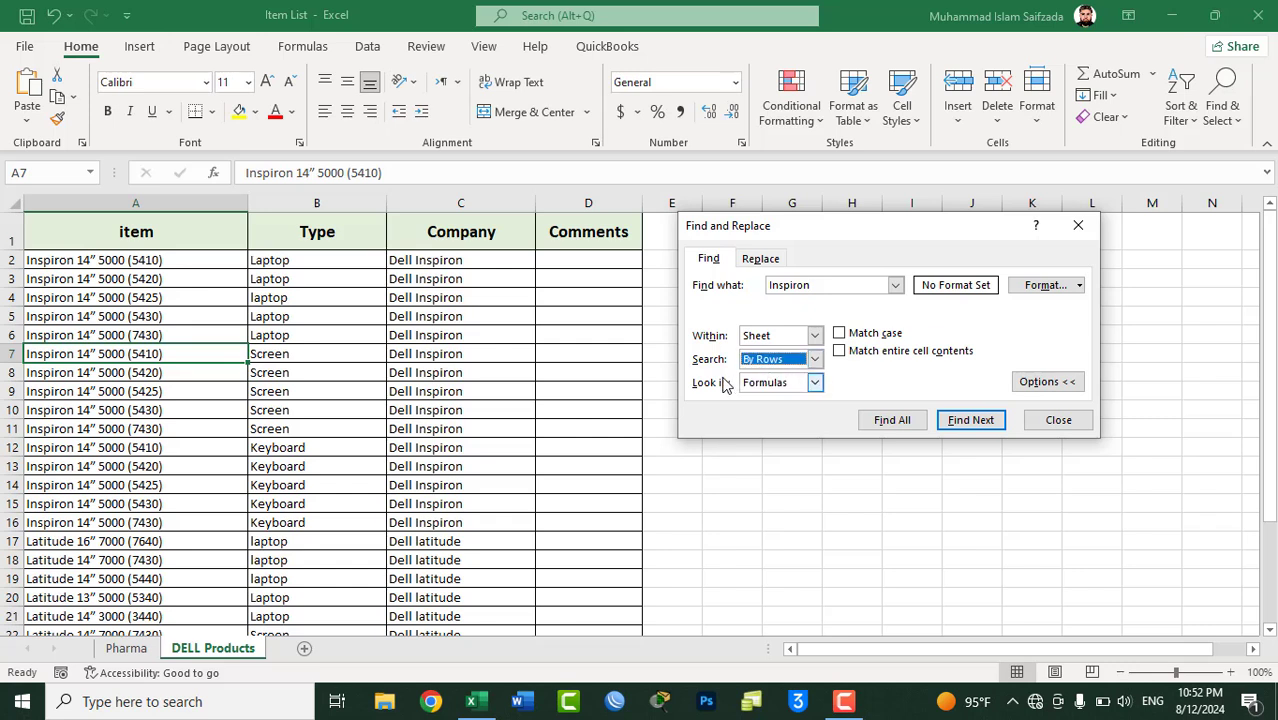
click(815, 382)
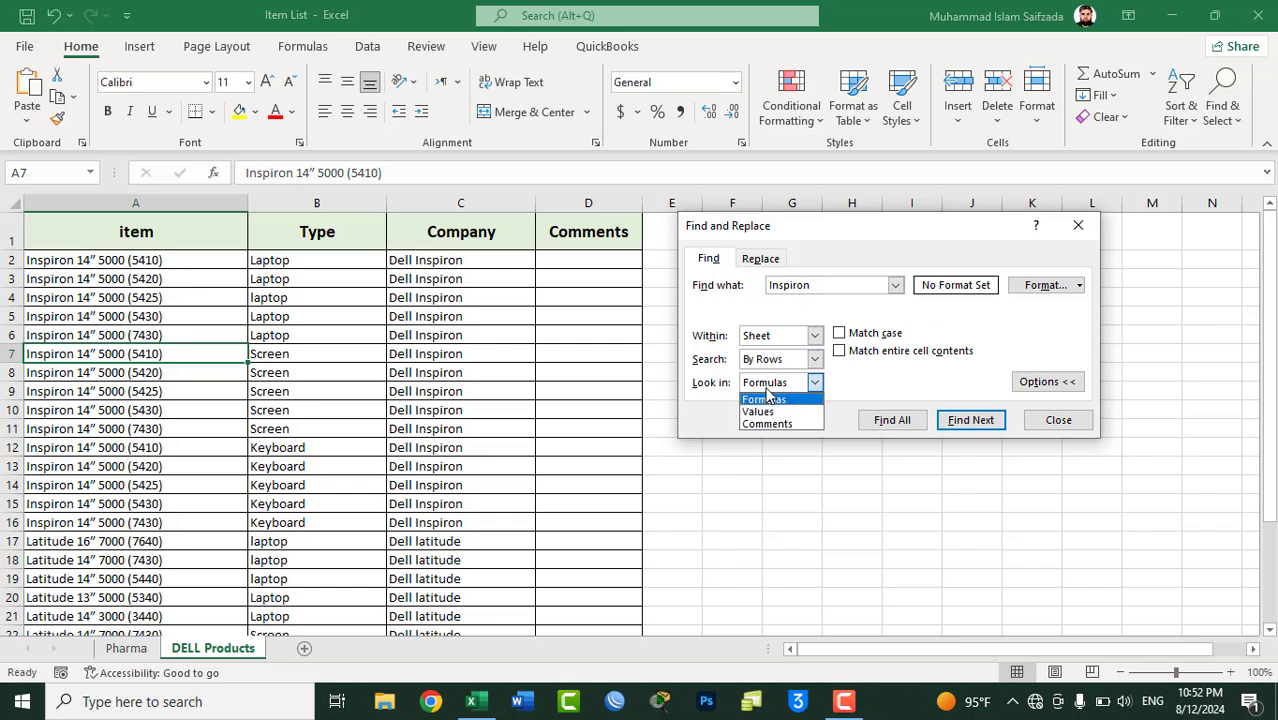
click(768, 398)
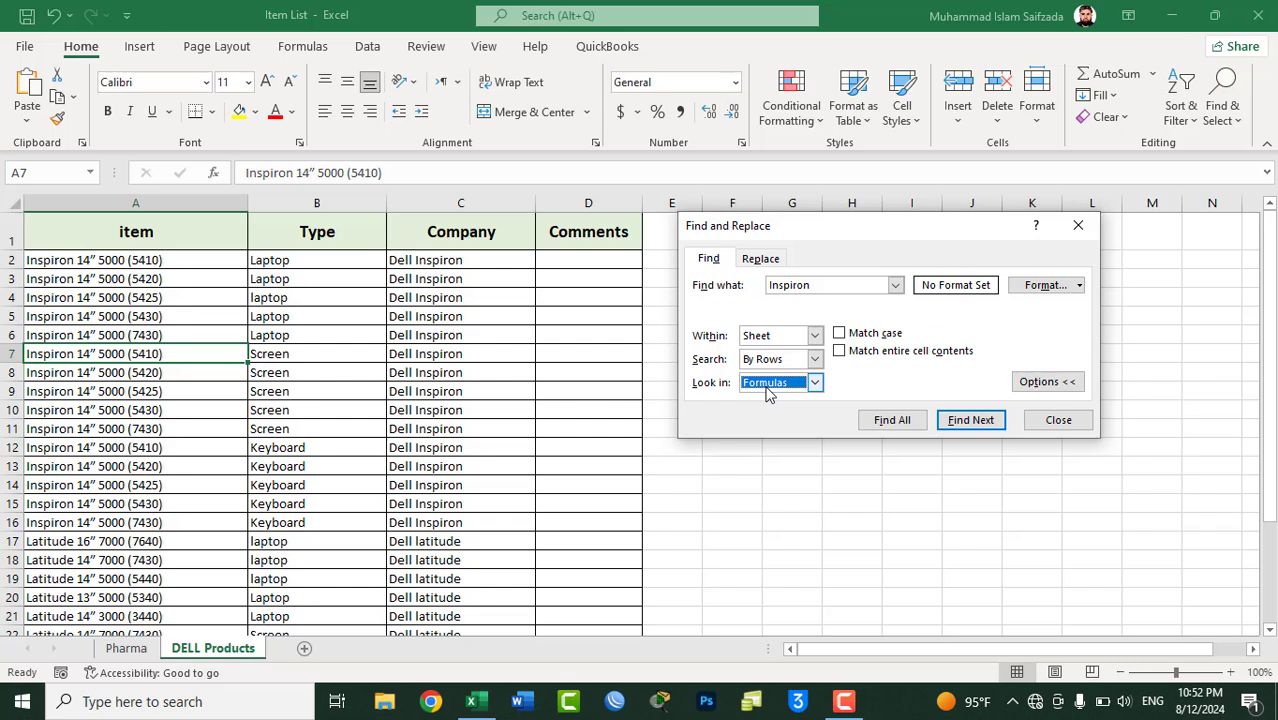
click(768, 390)
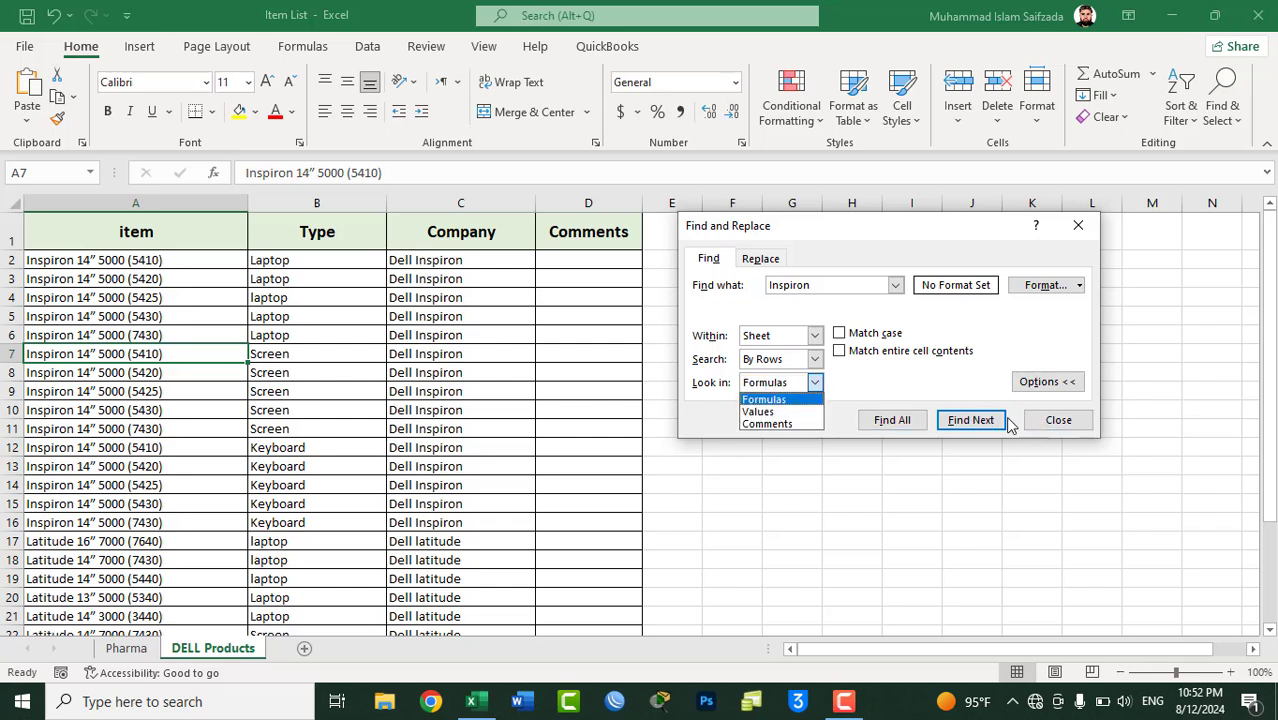
click(1057, 421)
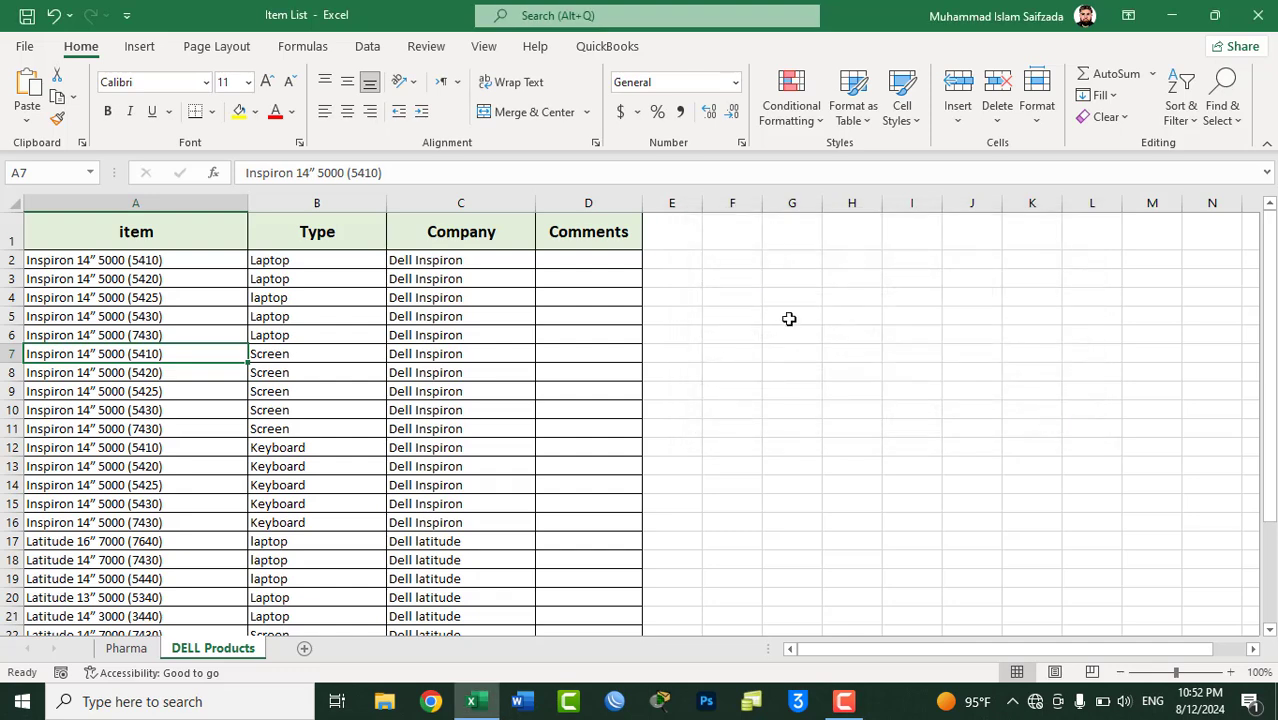
- Enter 10 in F2, 20 in F3, and =SUM(F2:F3) in F4 to show 30
click(724, 246)
text(10)
key(Return)
text(2)
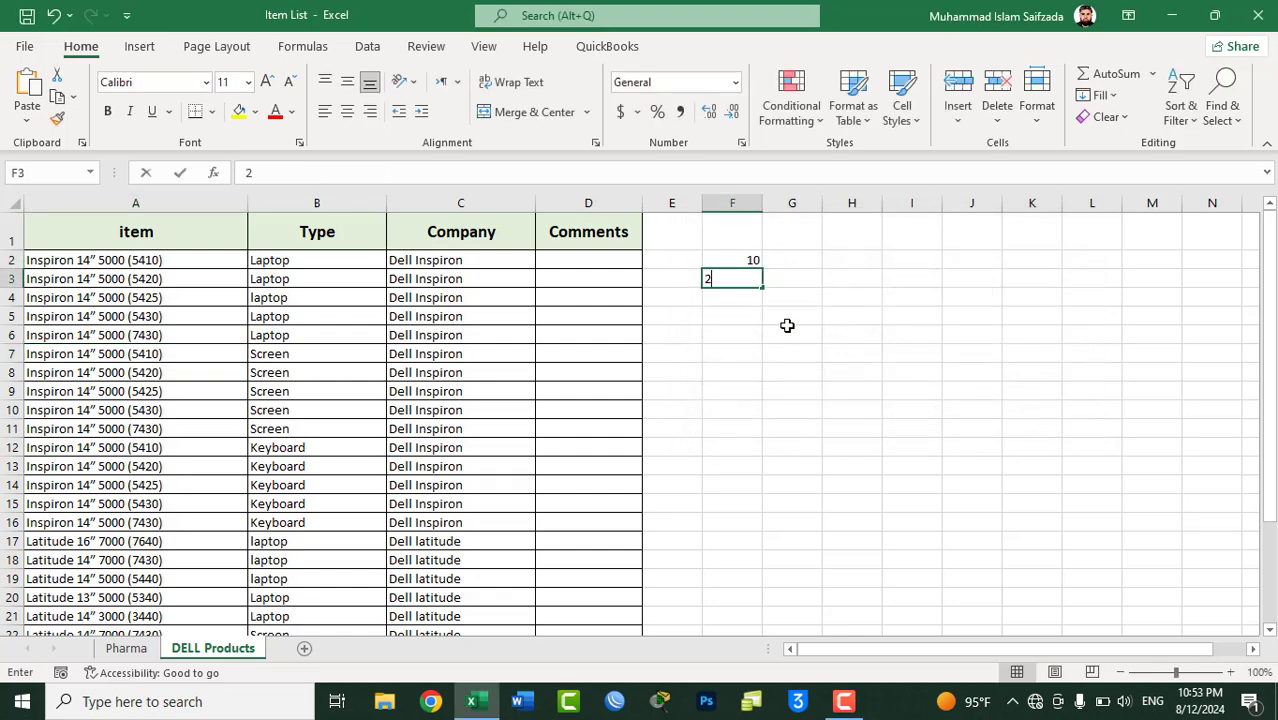
text(0)
key(Return)
text(=)
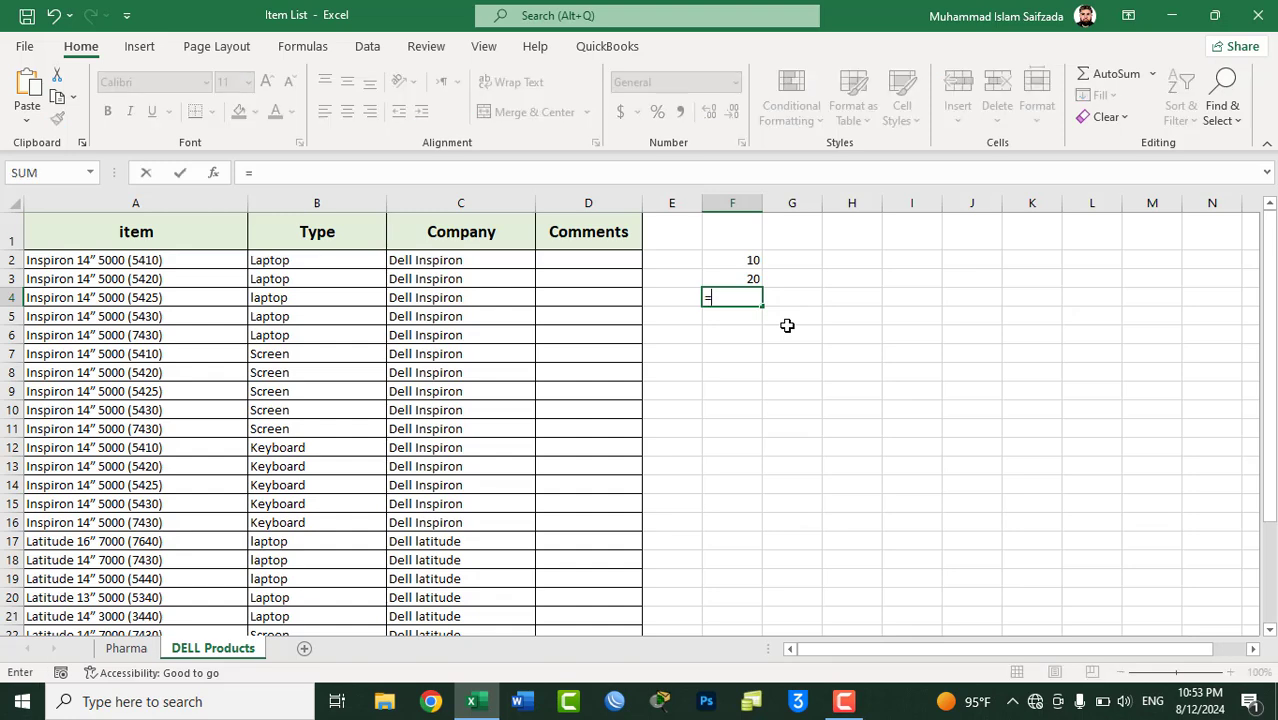
text(sum()
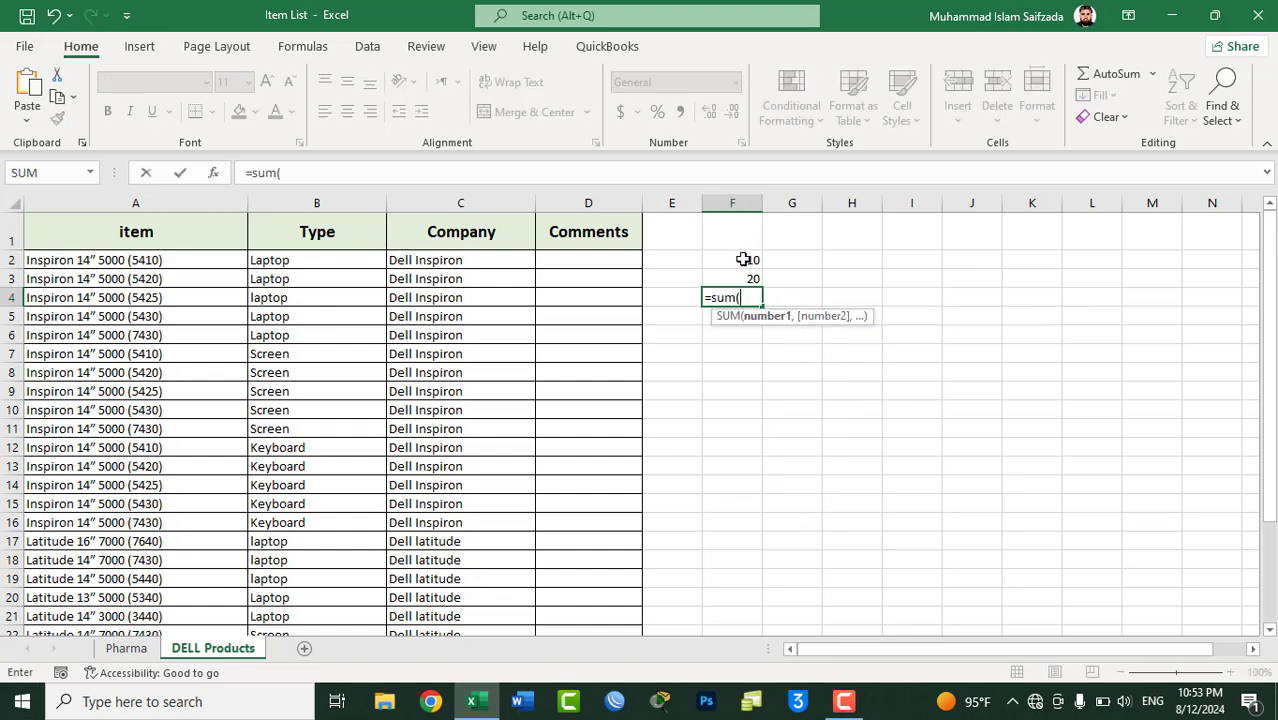
drag(746, 259, 746, 274)
text())
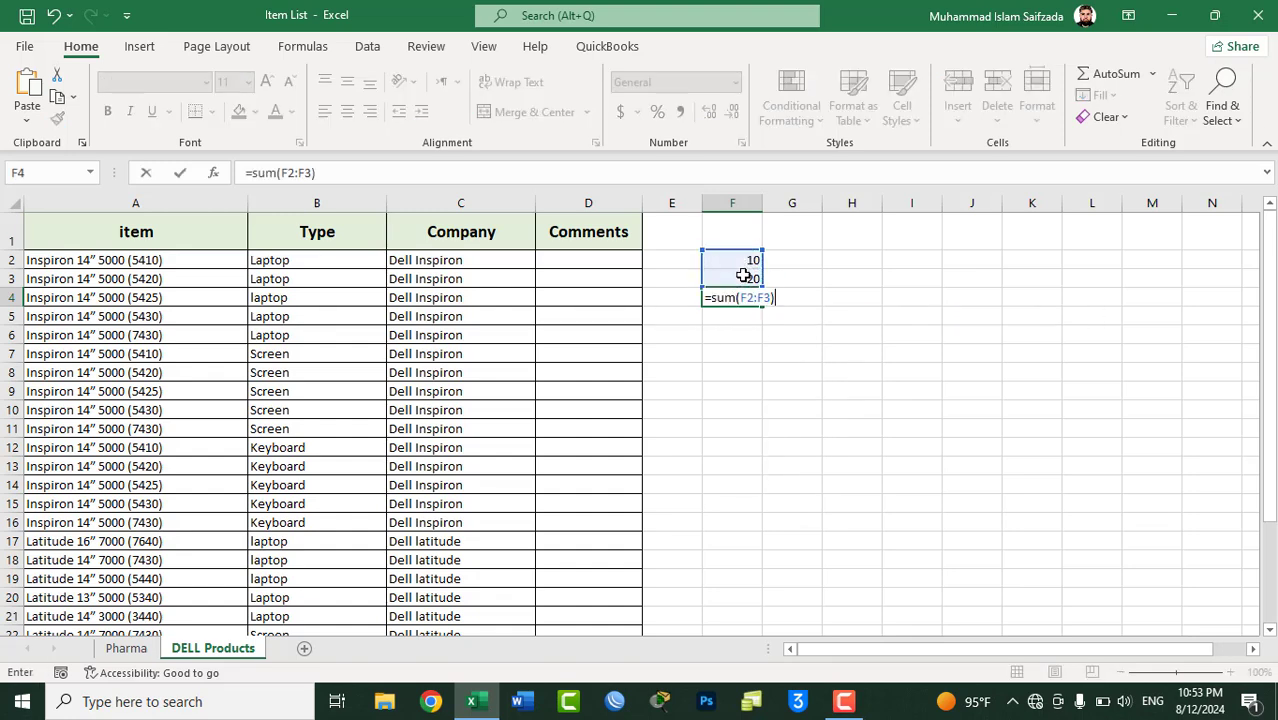
key(Return)
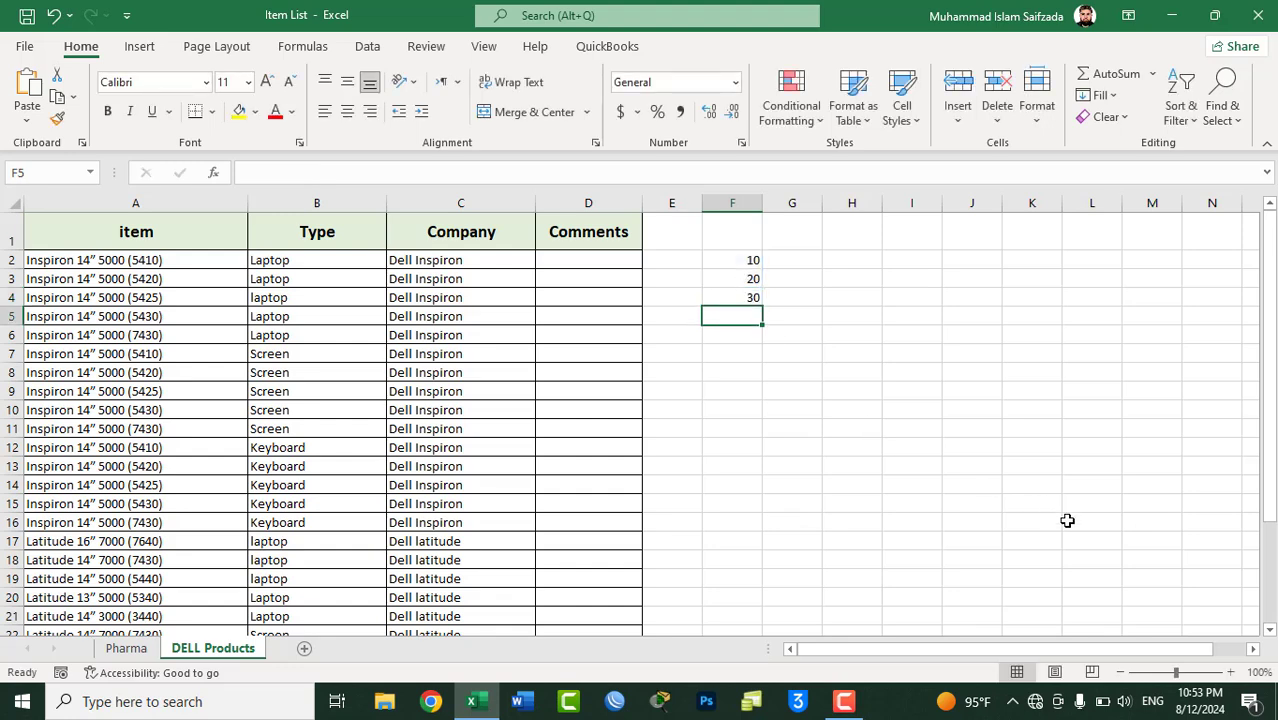
click(1067, 520)
- Search for '=sum(' to find the formula cell F4
key(ctrl+f)
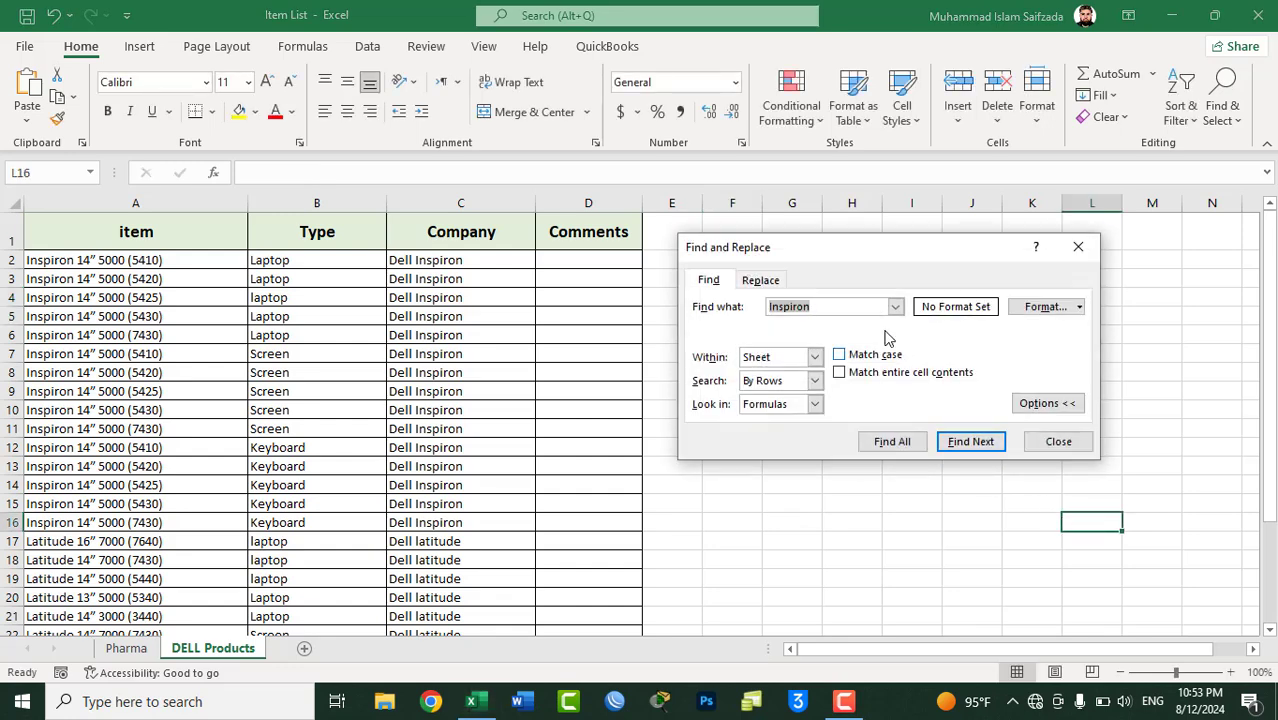
drag(890, 251, 1051, 122)
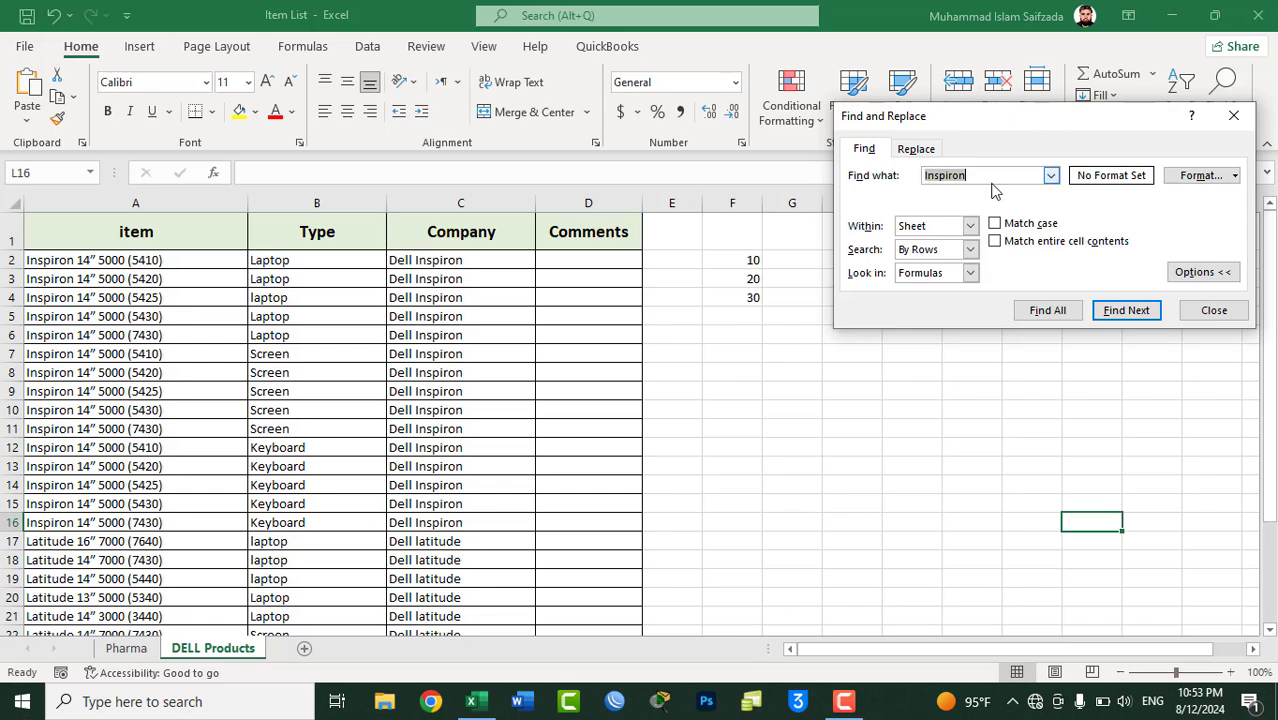
text(=sum)
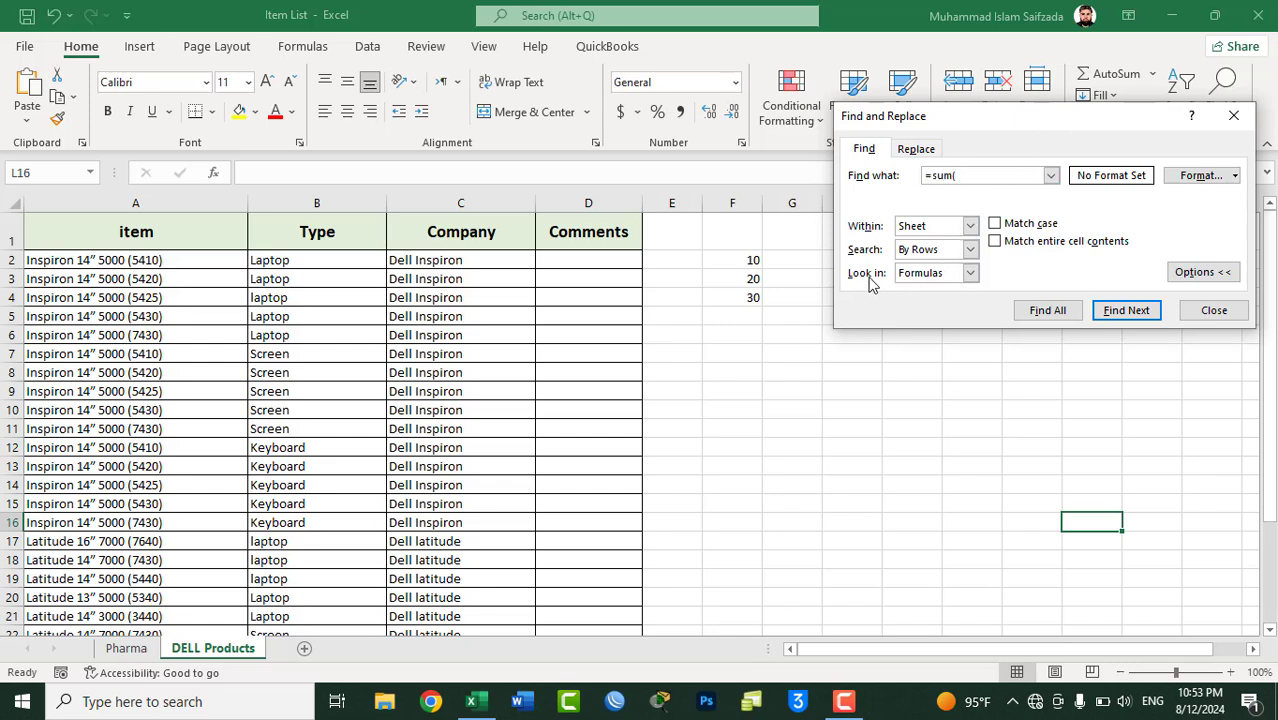
text(()
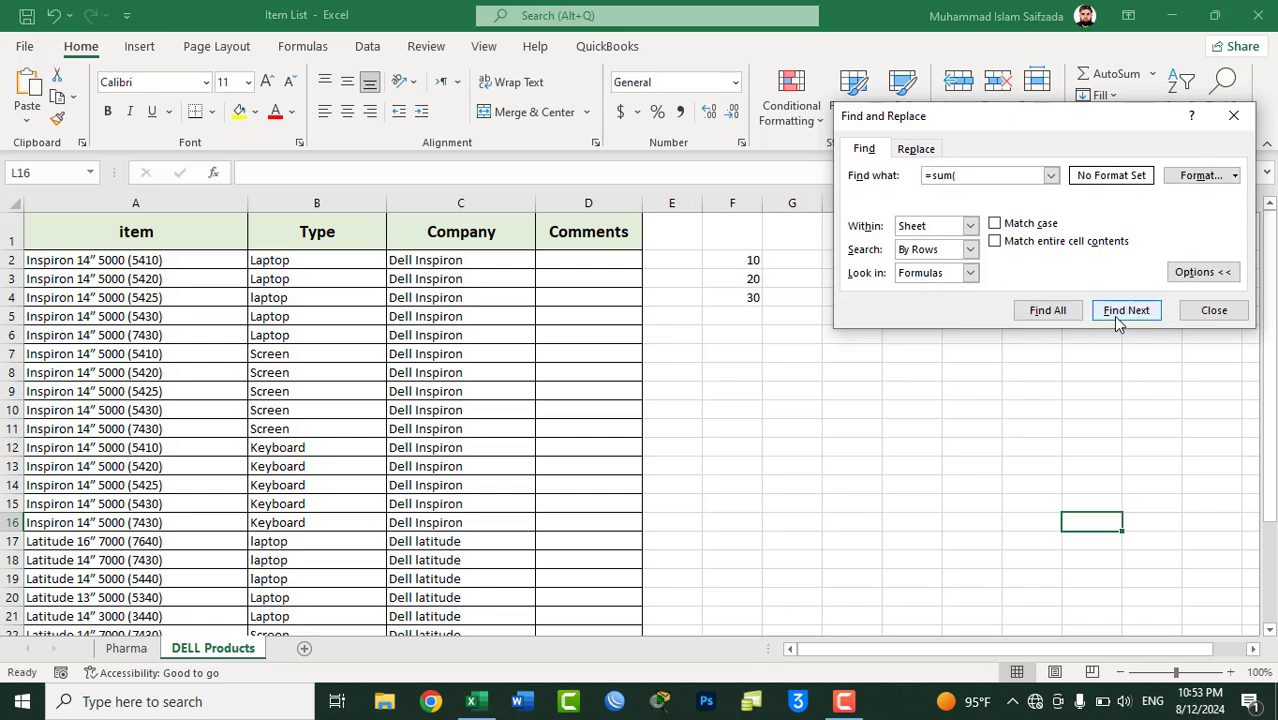
click(1118, 318)
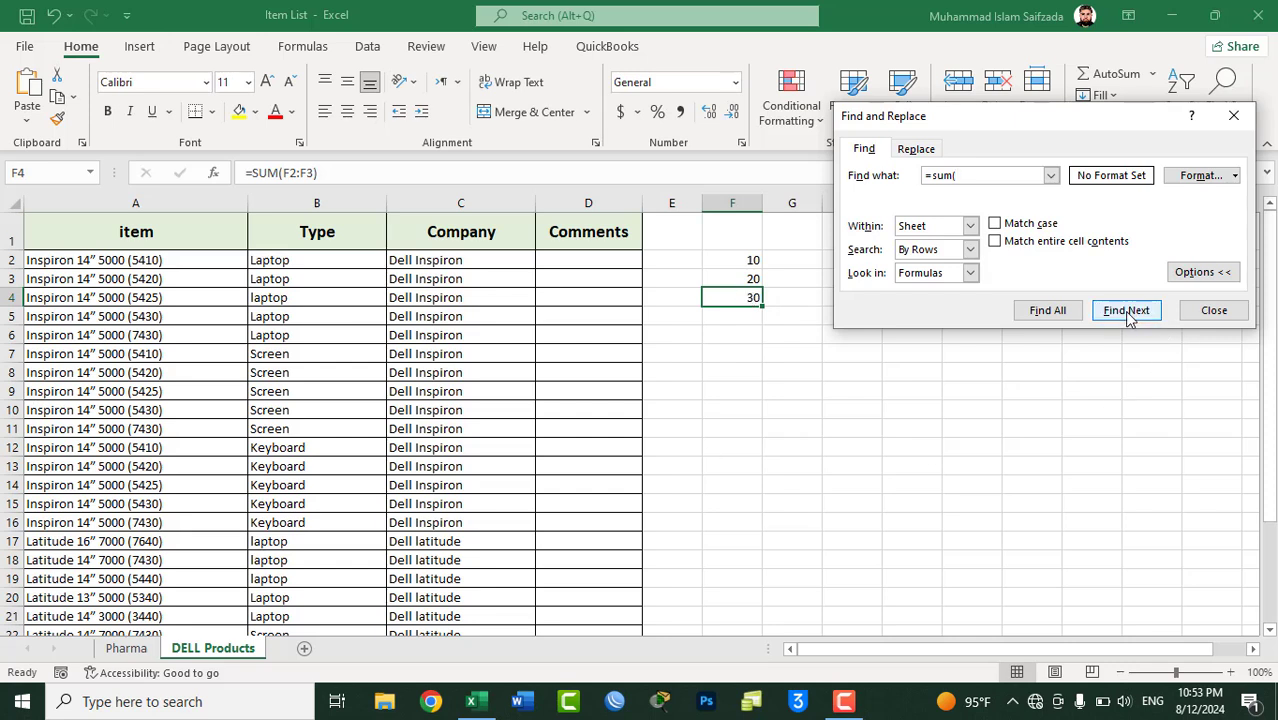
- Set Look in to Values and replace the search text with Dell
click(962, 274)
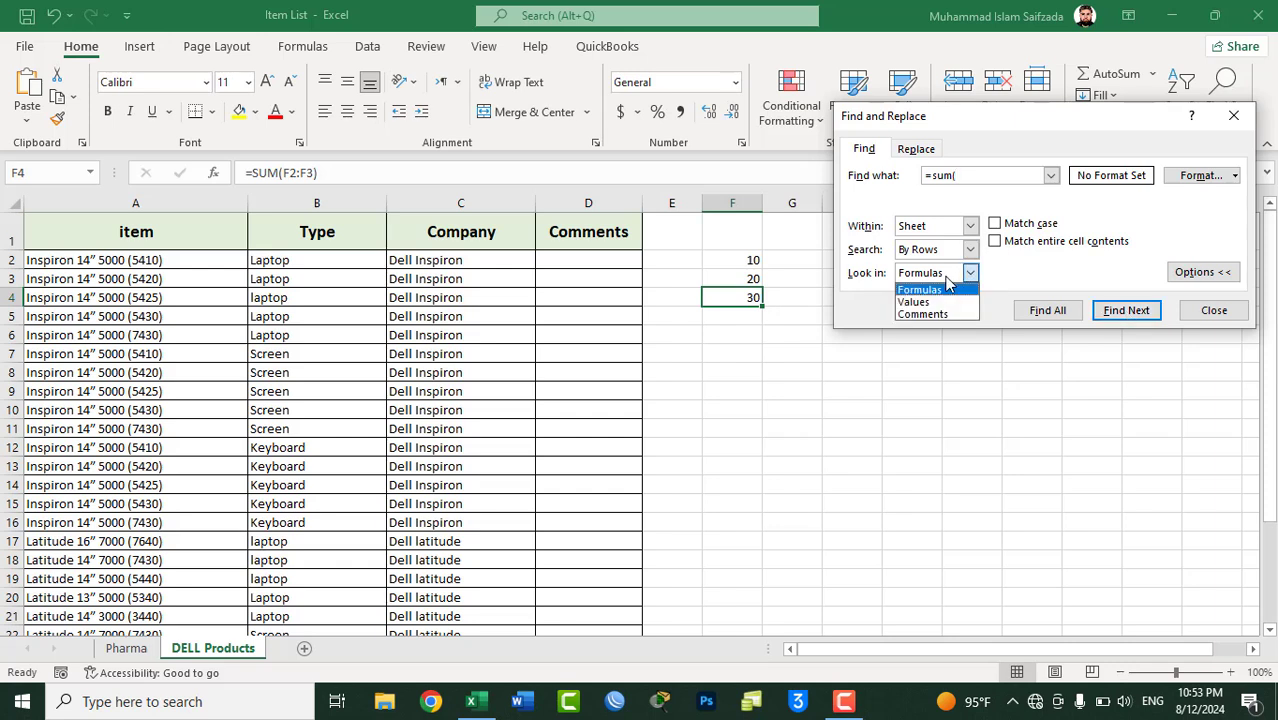
click(918, 302)
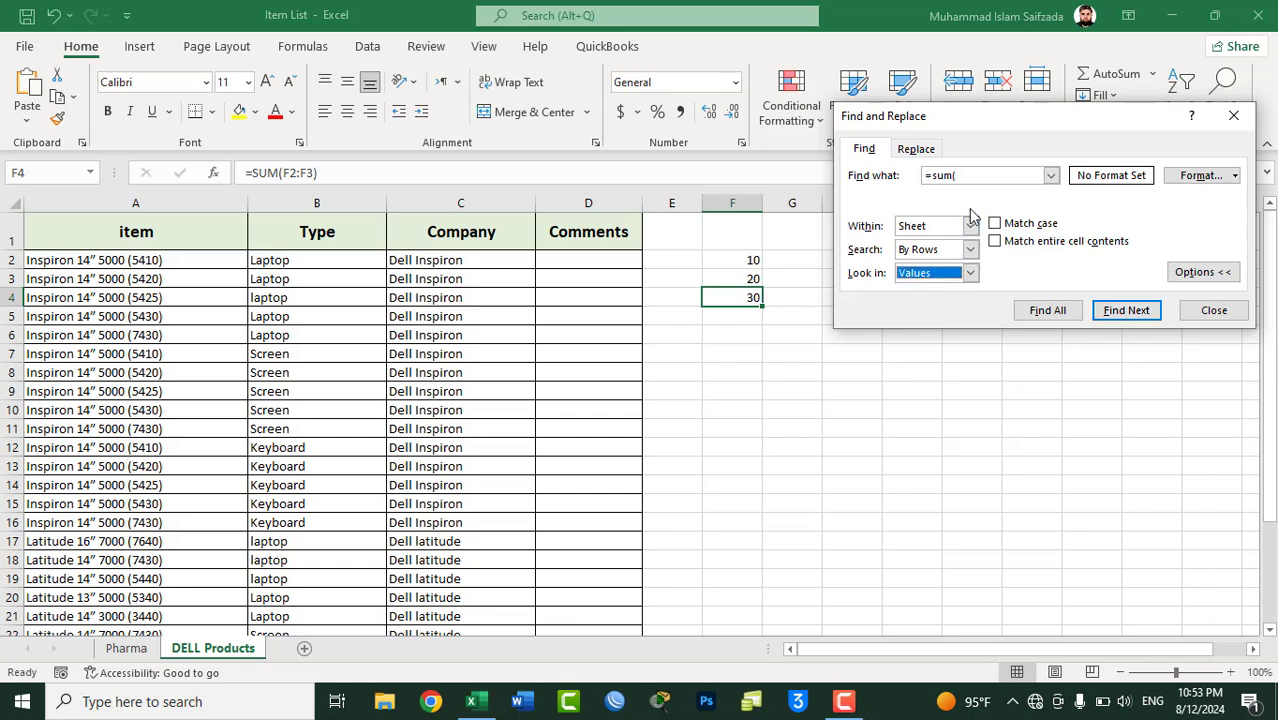
drag(968, 175, 882, 177)
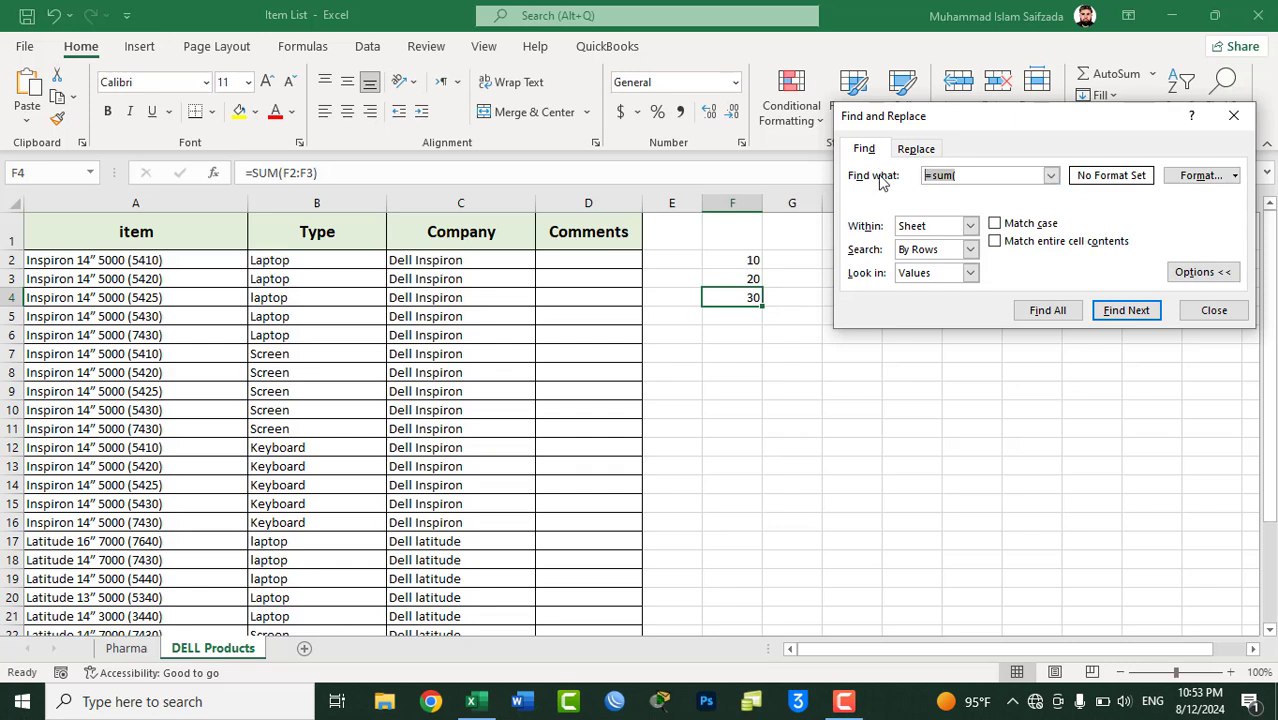
click(924, 278)
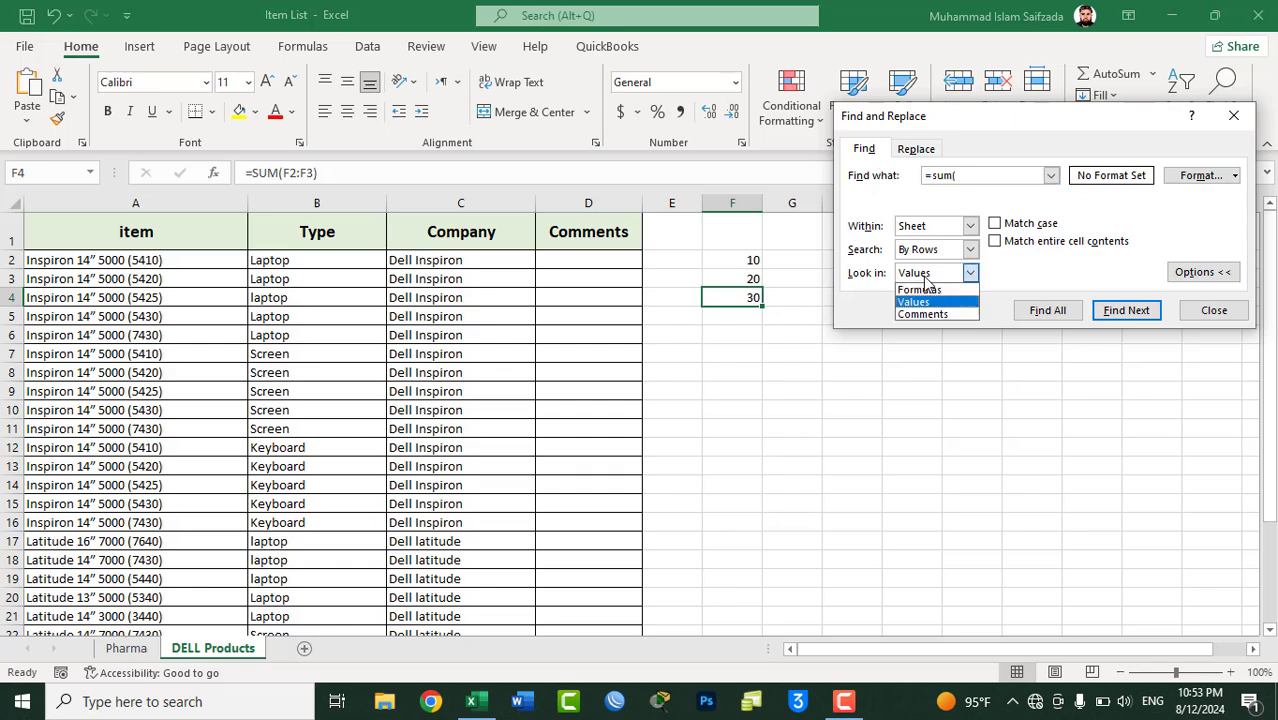
click(967, 175)
drag(987, 176, 885, 172)
text(DE)
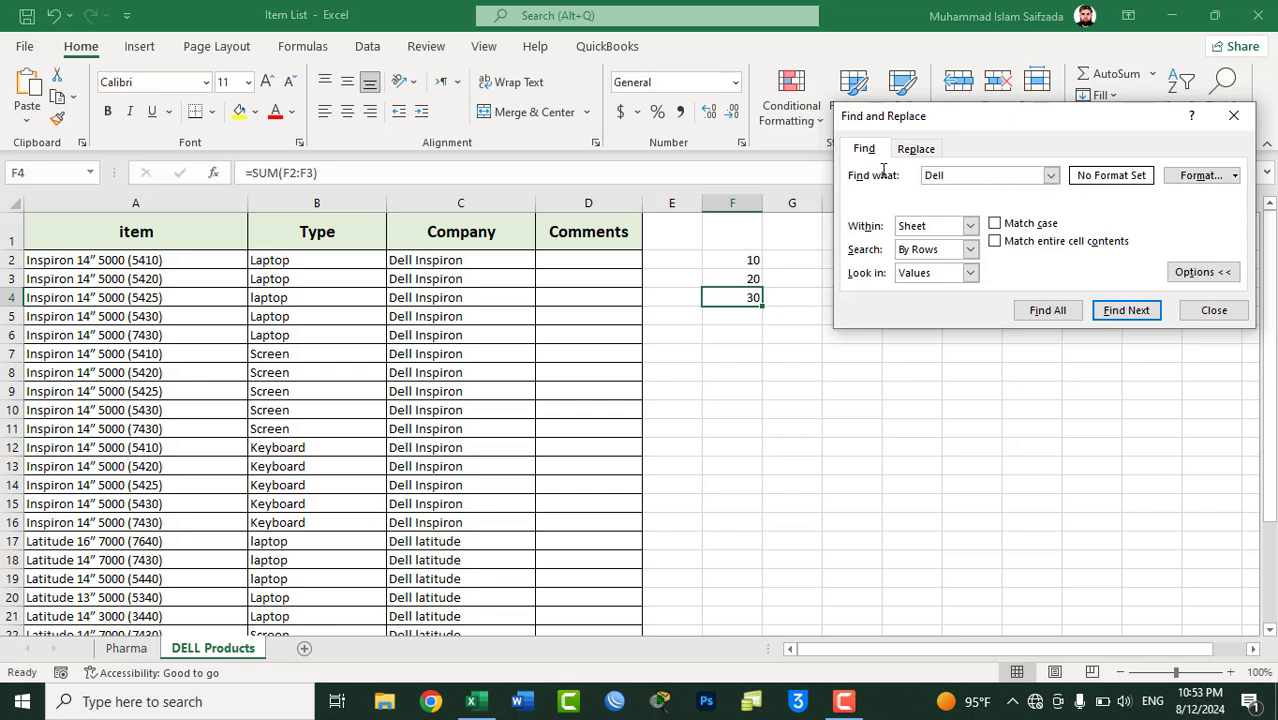
- Step through four more Dell matches in the sheet's values
click(1125, 311)
click(1125, 311)
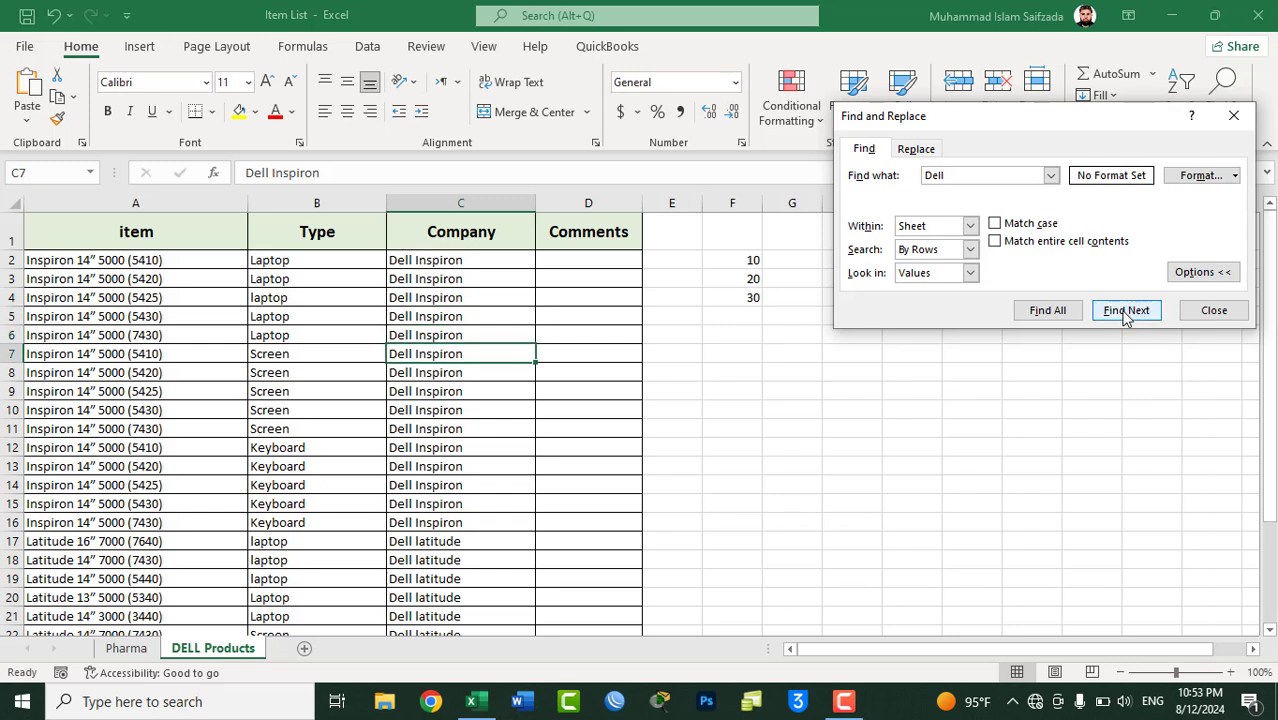
click(1125, 311)
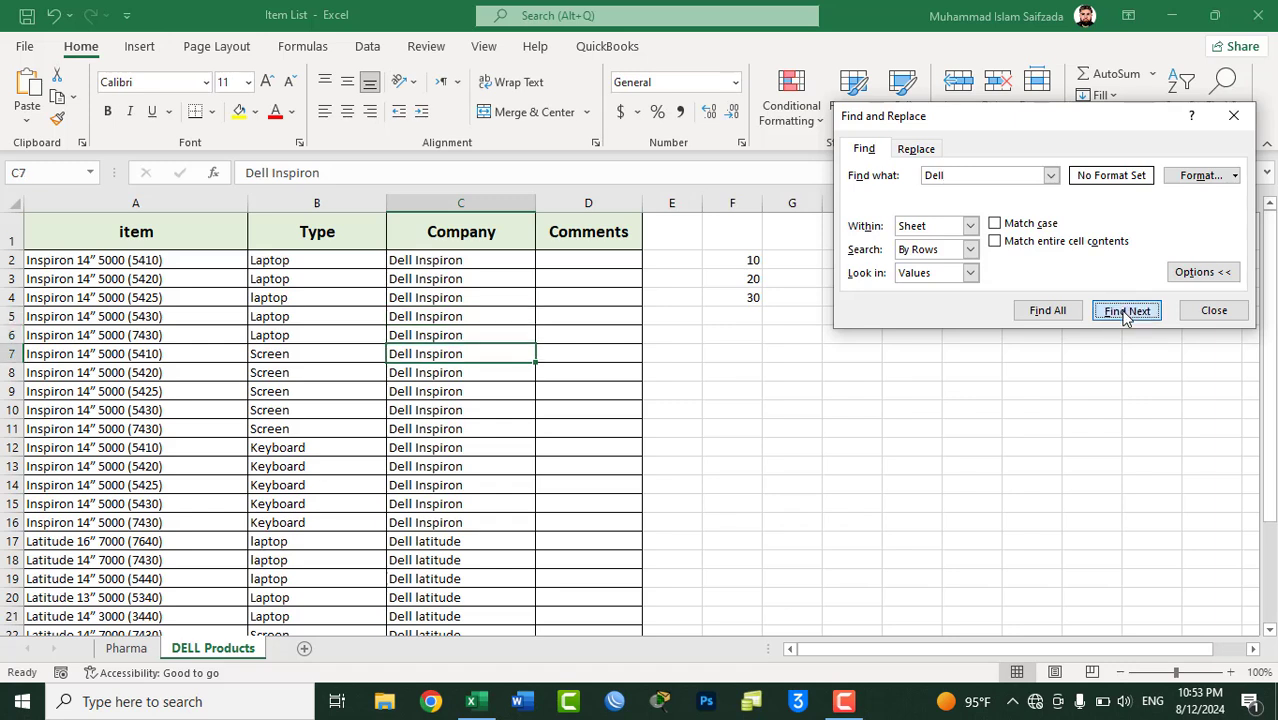
click(1125, 311)
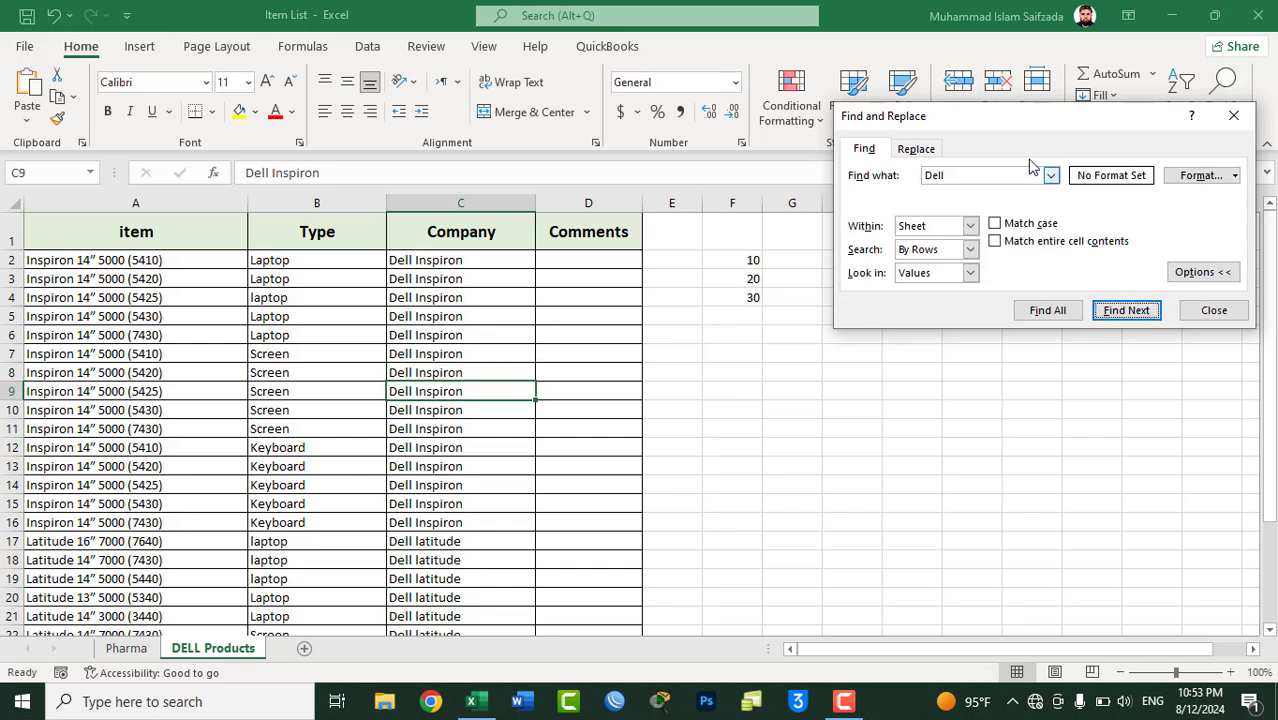
- Search values for '5420', step through its matches, then close Find and Replace
drag(948, 176, 903, 177)
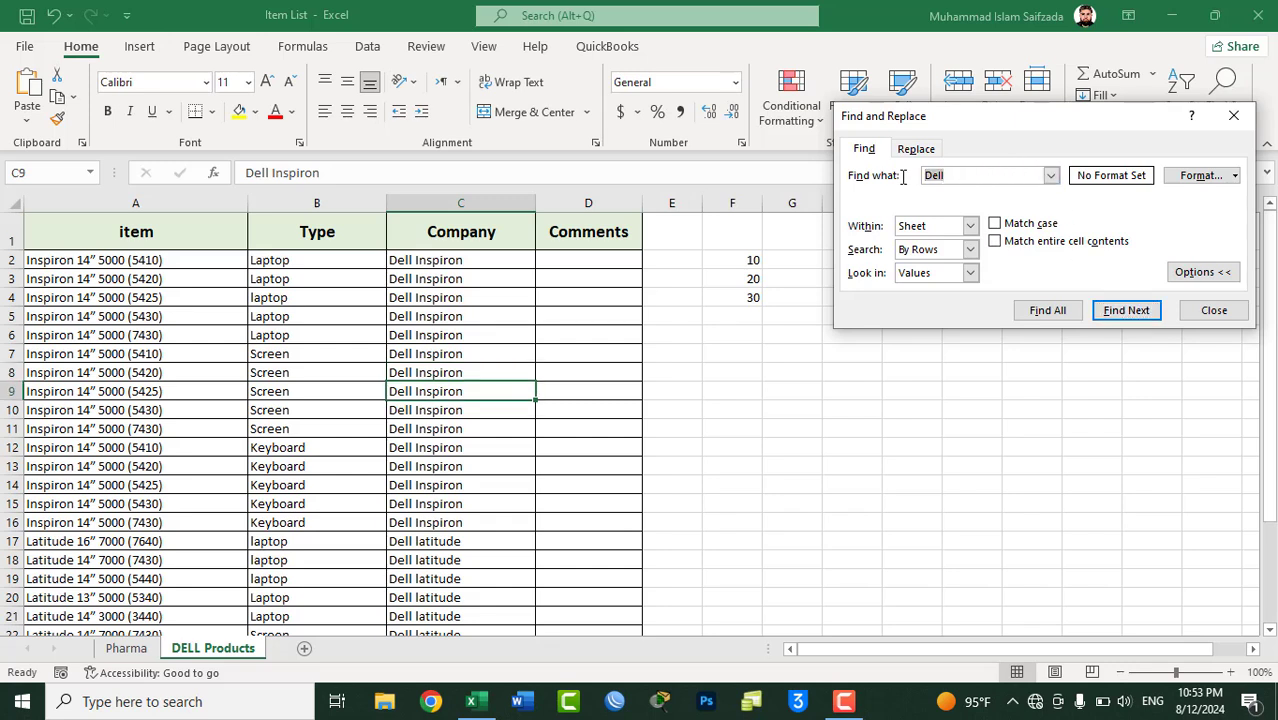
text(5420)
click(1127, 312)
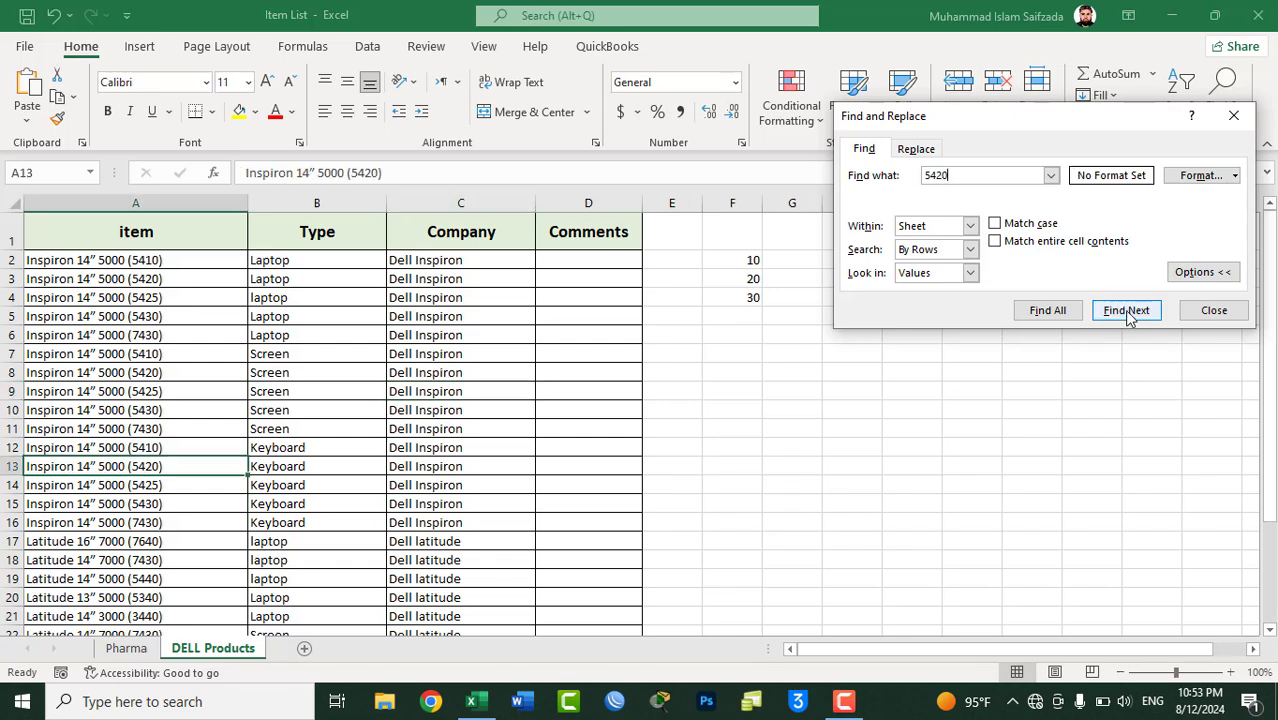
click(1127, 312)
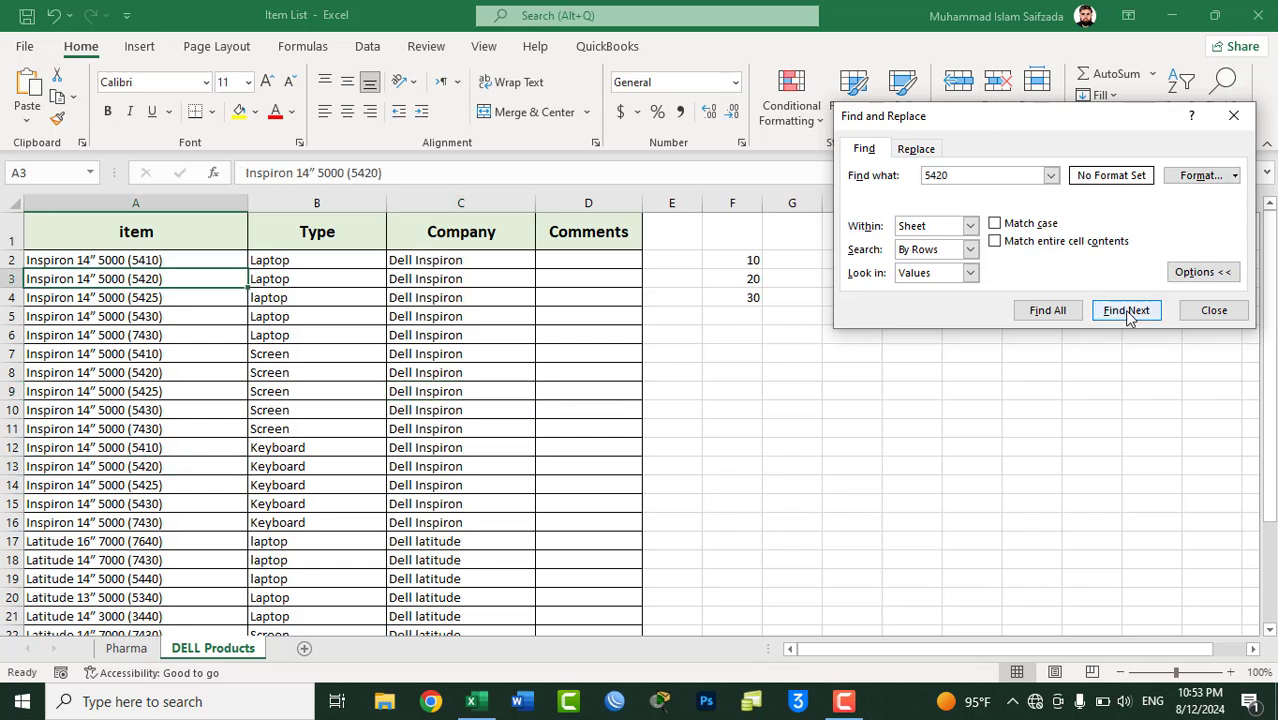
click(1127, 312)
click(1127, 312)
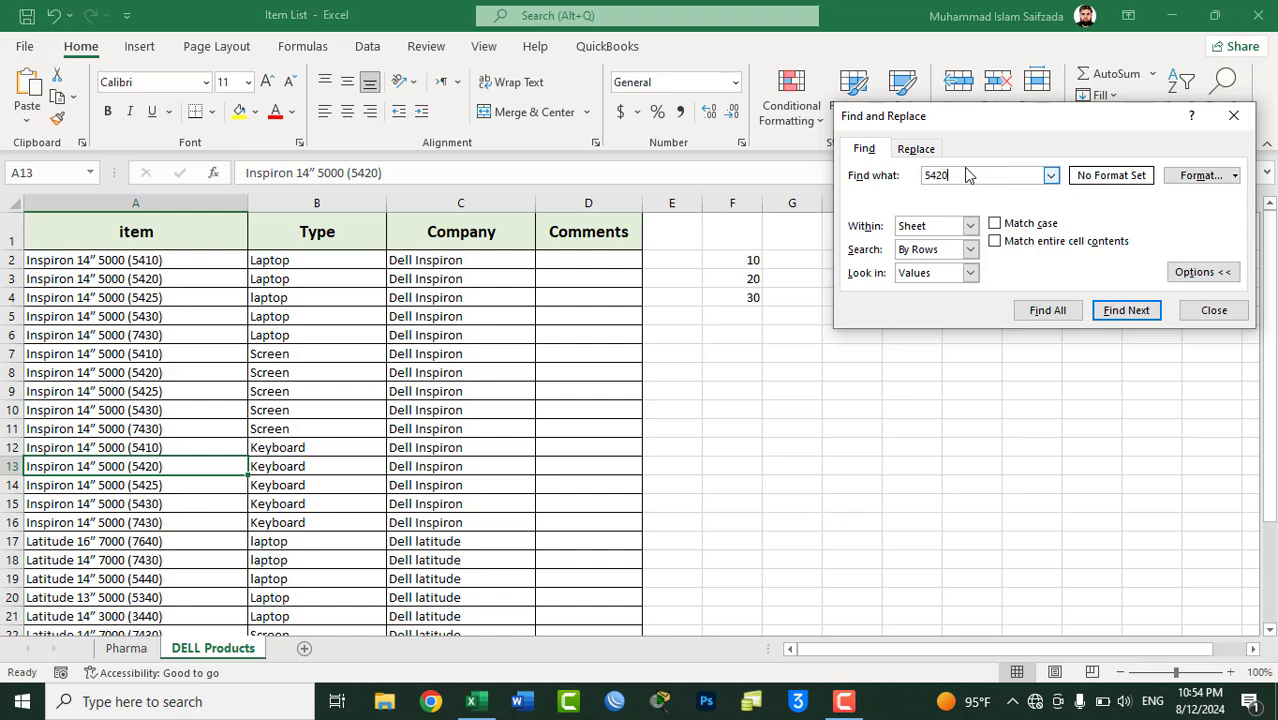
click(913, 284)
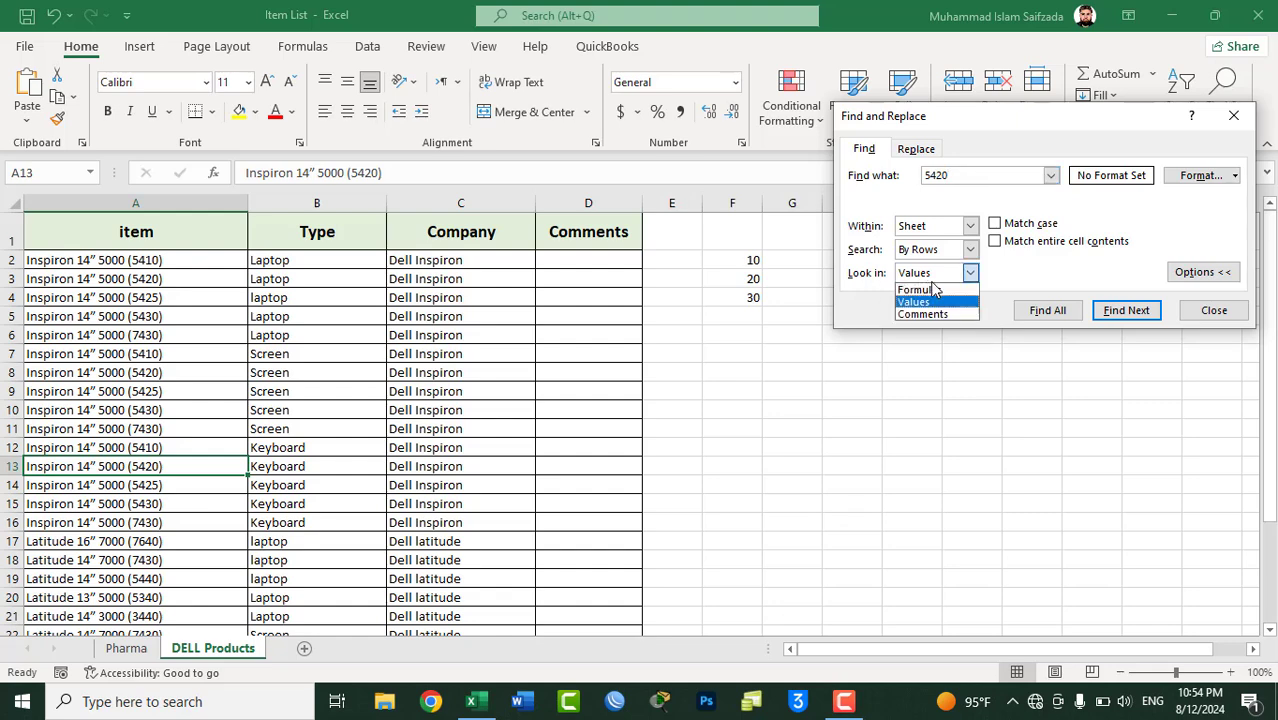
click(1210, 312)
click(1210, 312)
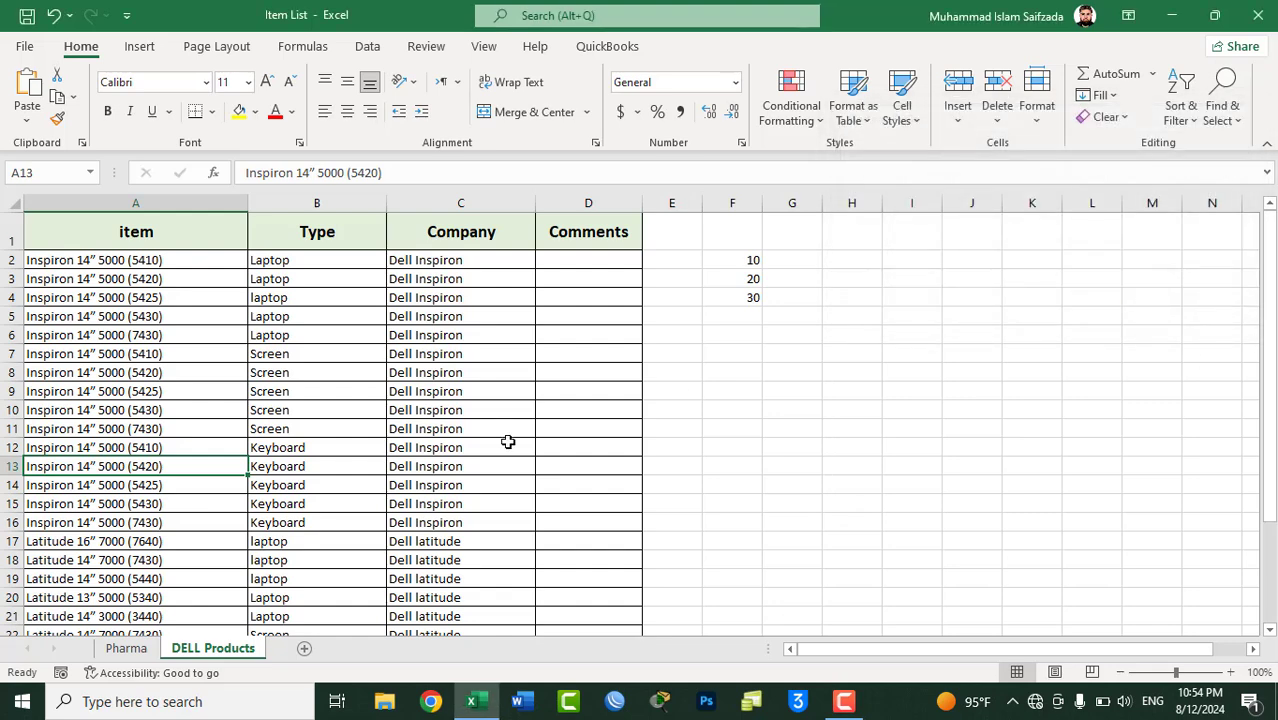
- Insert a comment 'This is the company name' on C5 (Dell Inspiron)
click(412, 316)
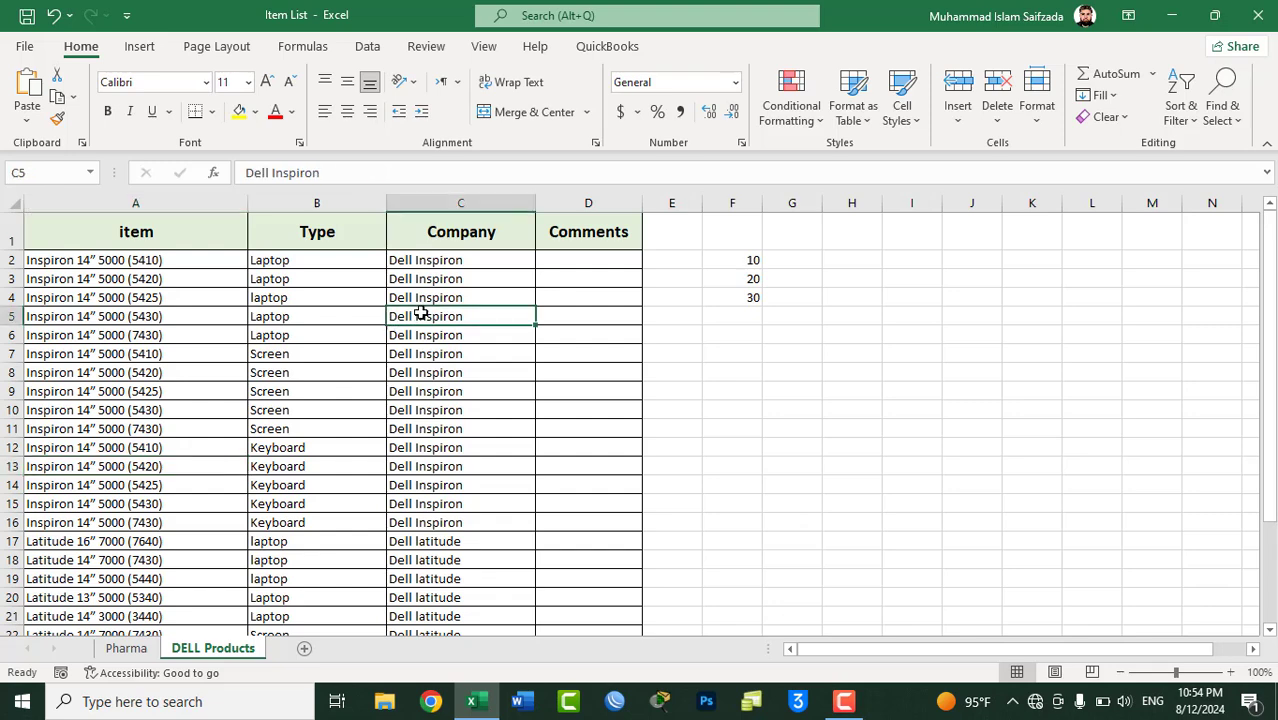
right_click(430, 317)
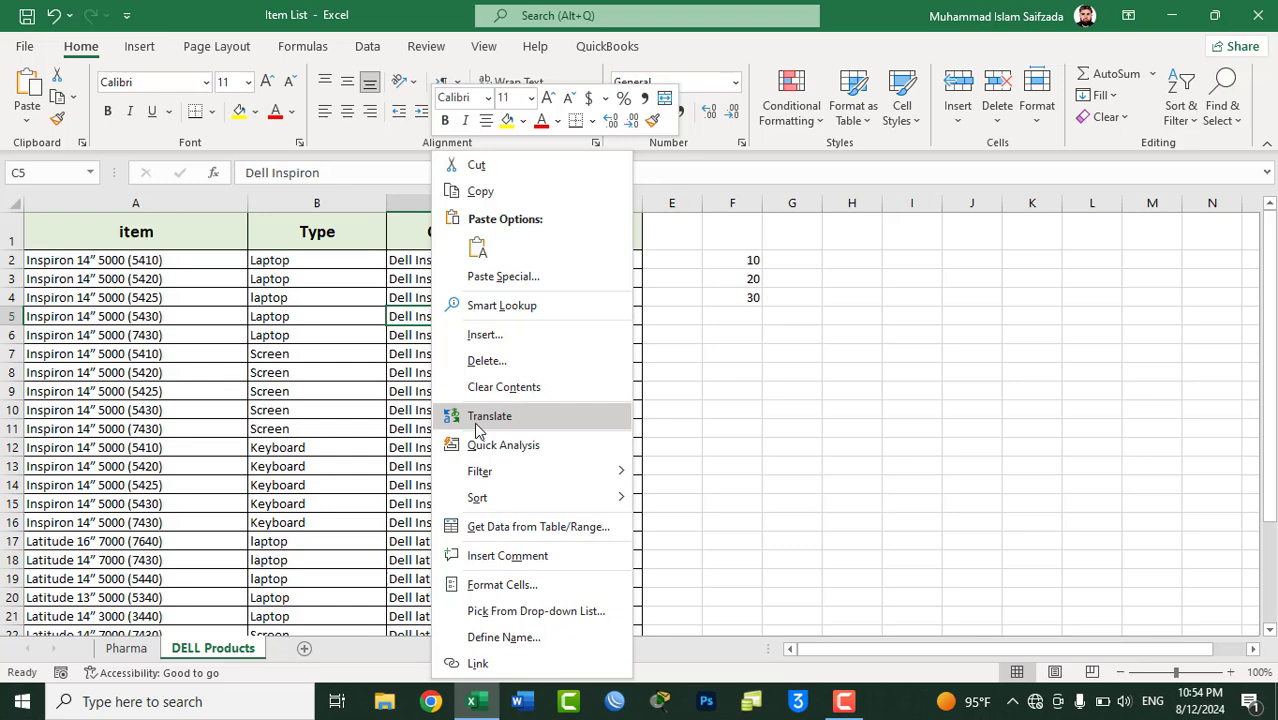
click(507, 555)
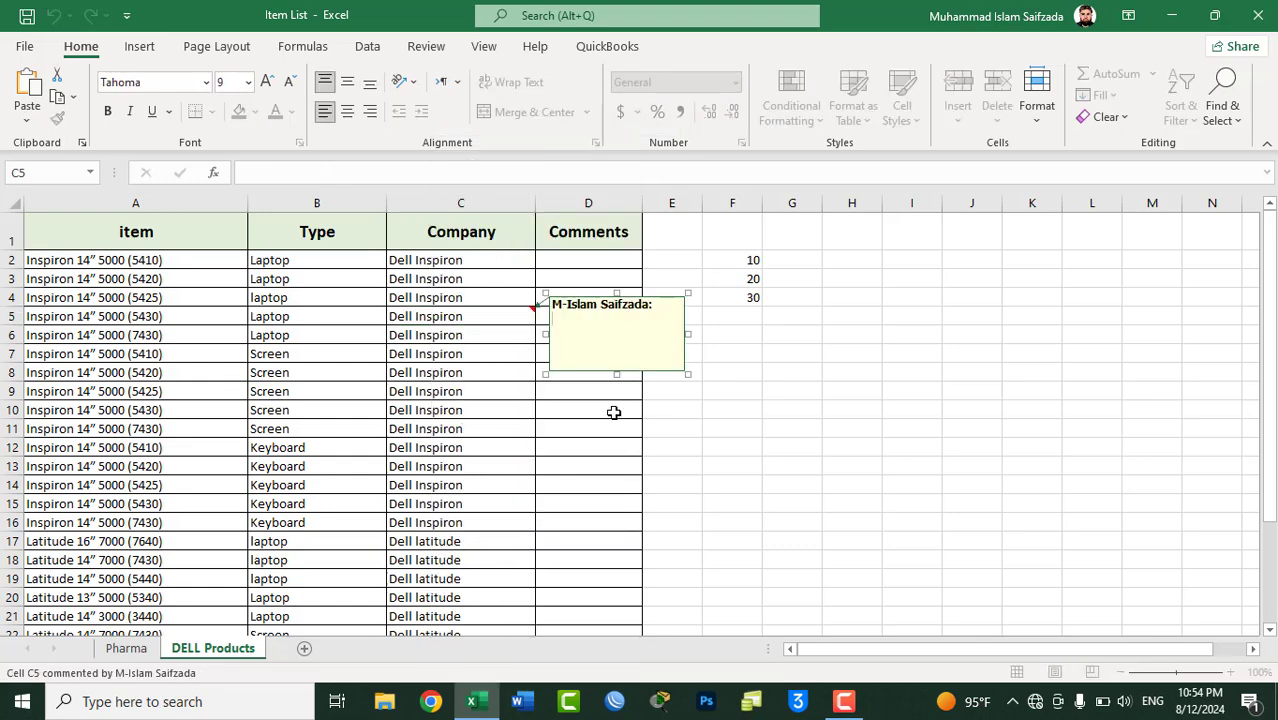
text(This is the com)
text(pan)
text(me)
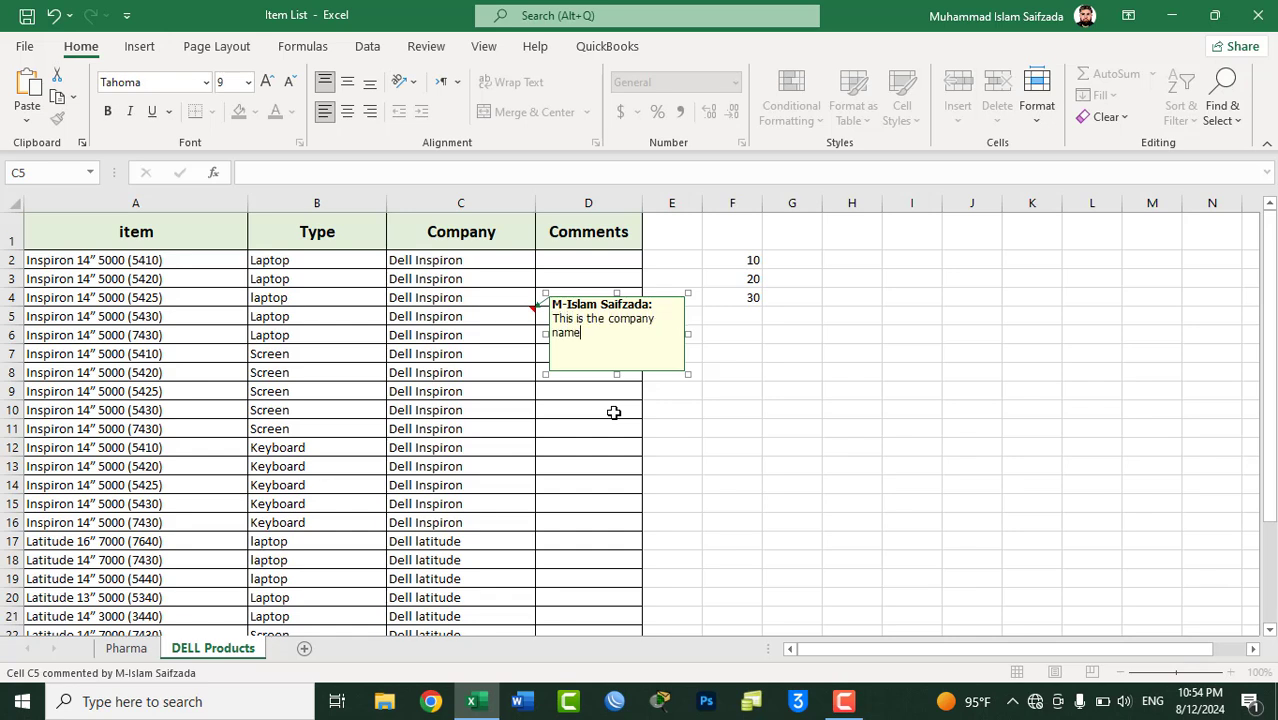
click(1021, 423)
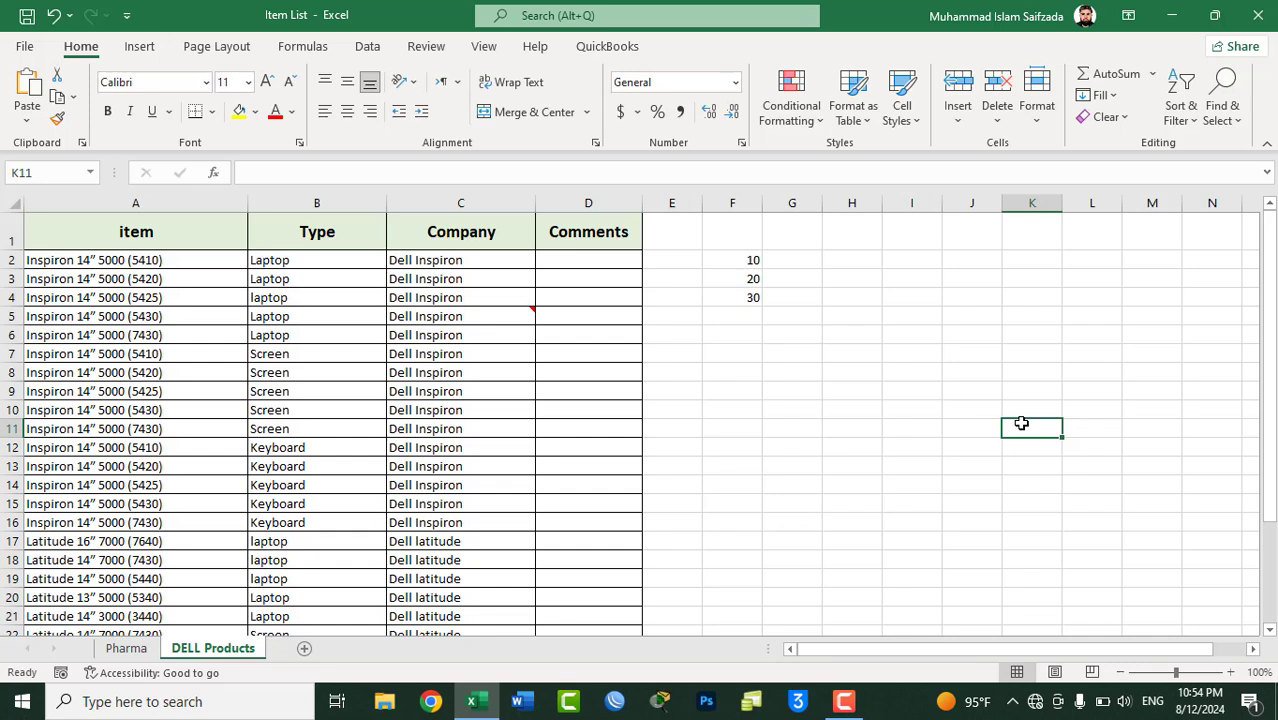
- Search comments for 'the company name', then close Find and Replace and select H6
key(ctrl+f)
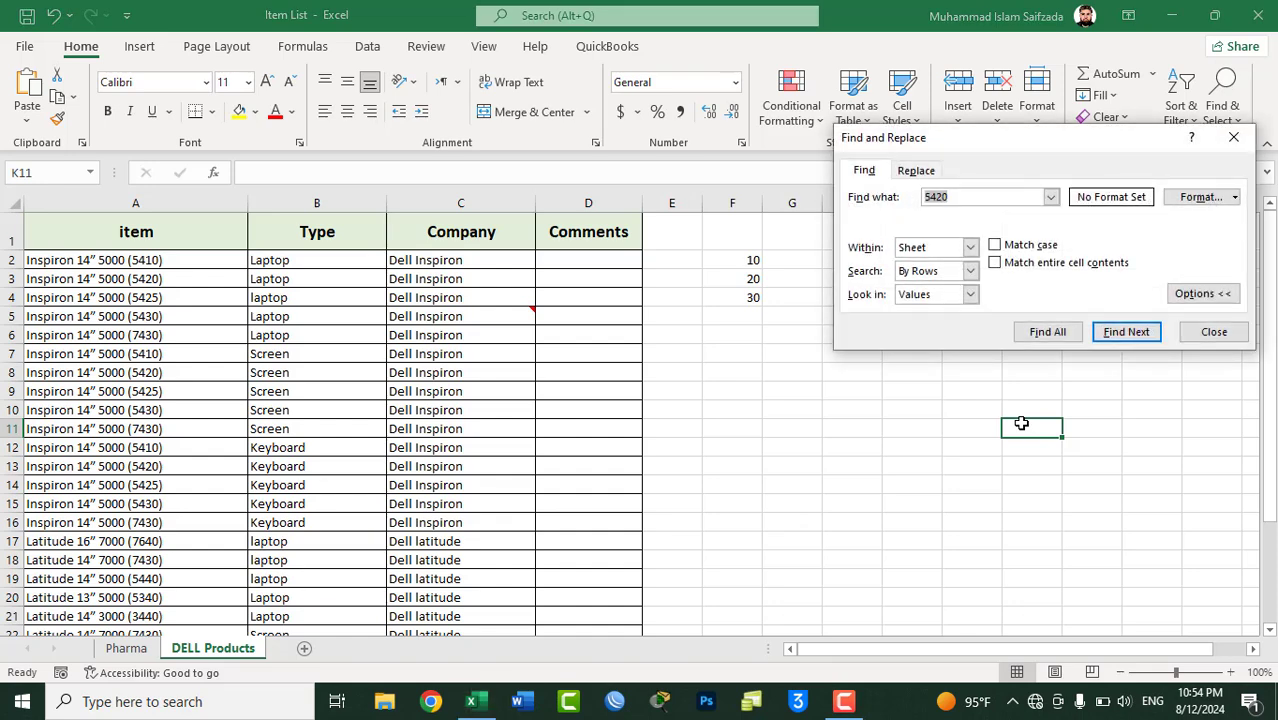
click(977, 193)
key(ctrl+a)
text(Th)
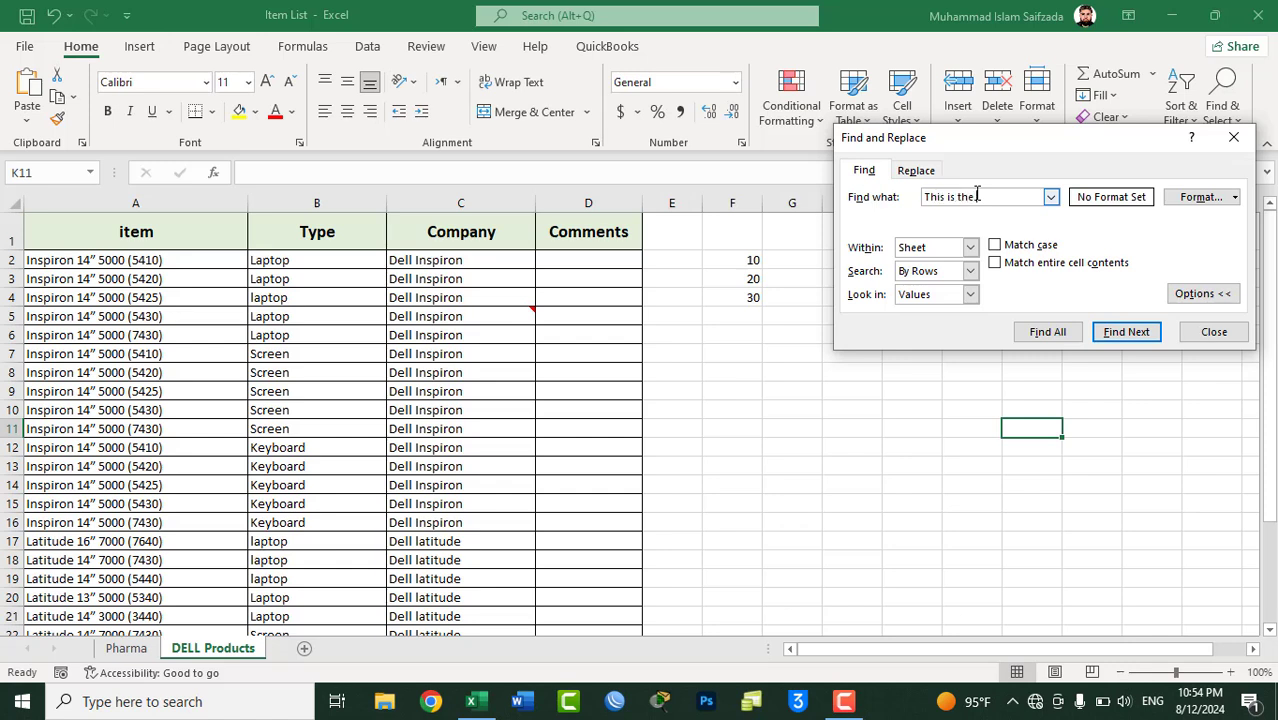
text(me)
click(916, 295)
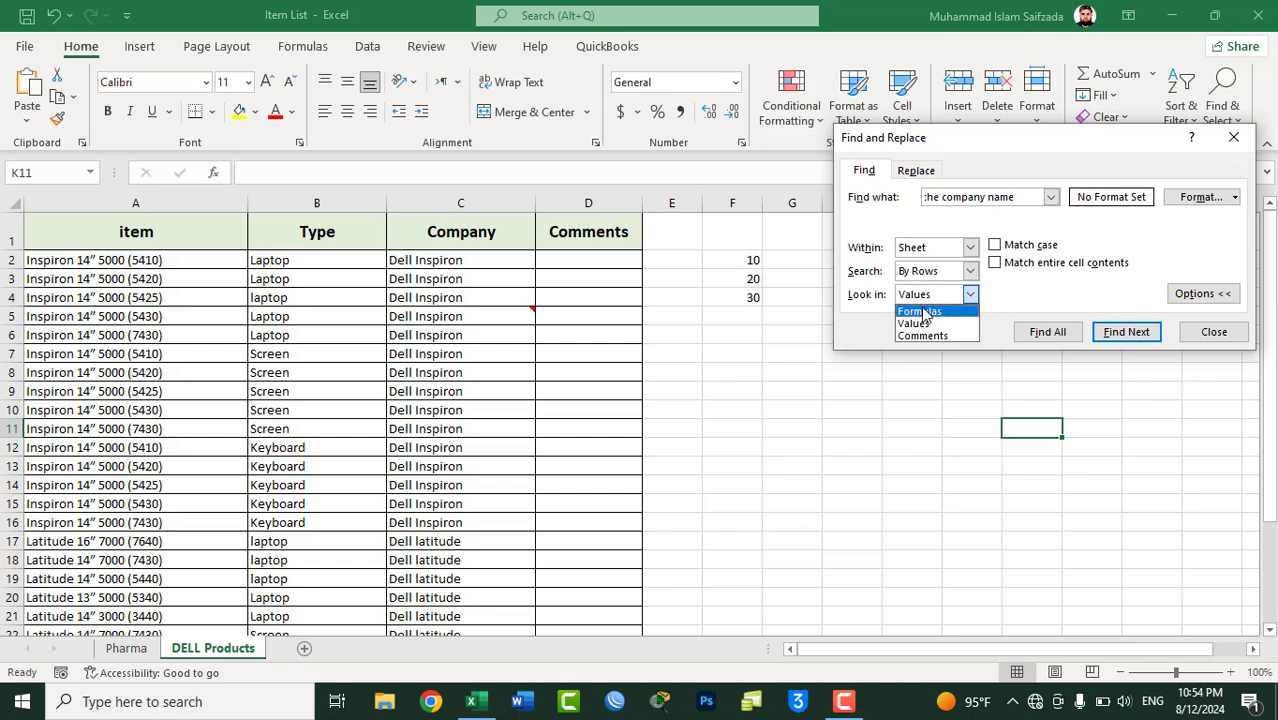
click(930, 336)
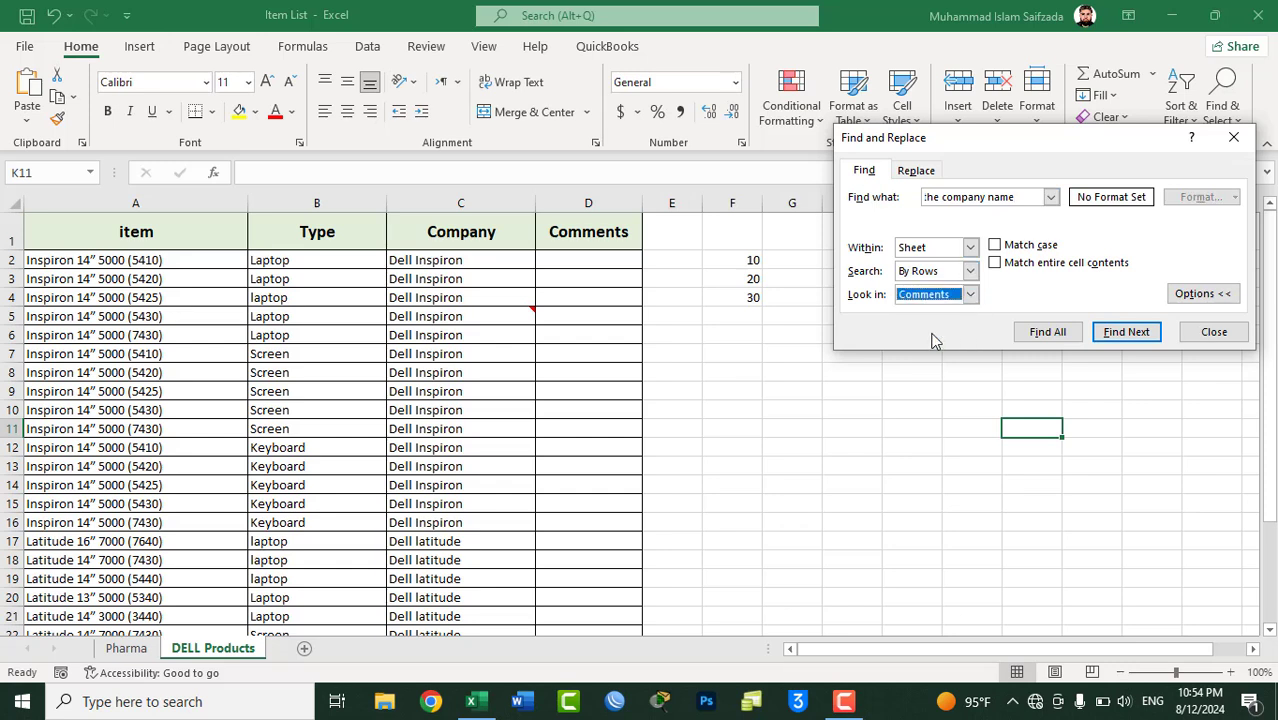
click(1128, 333)
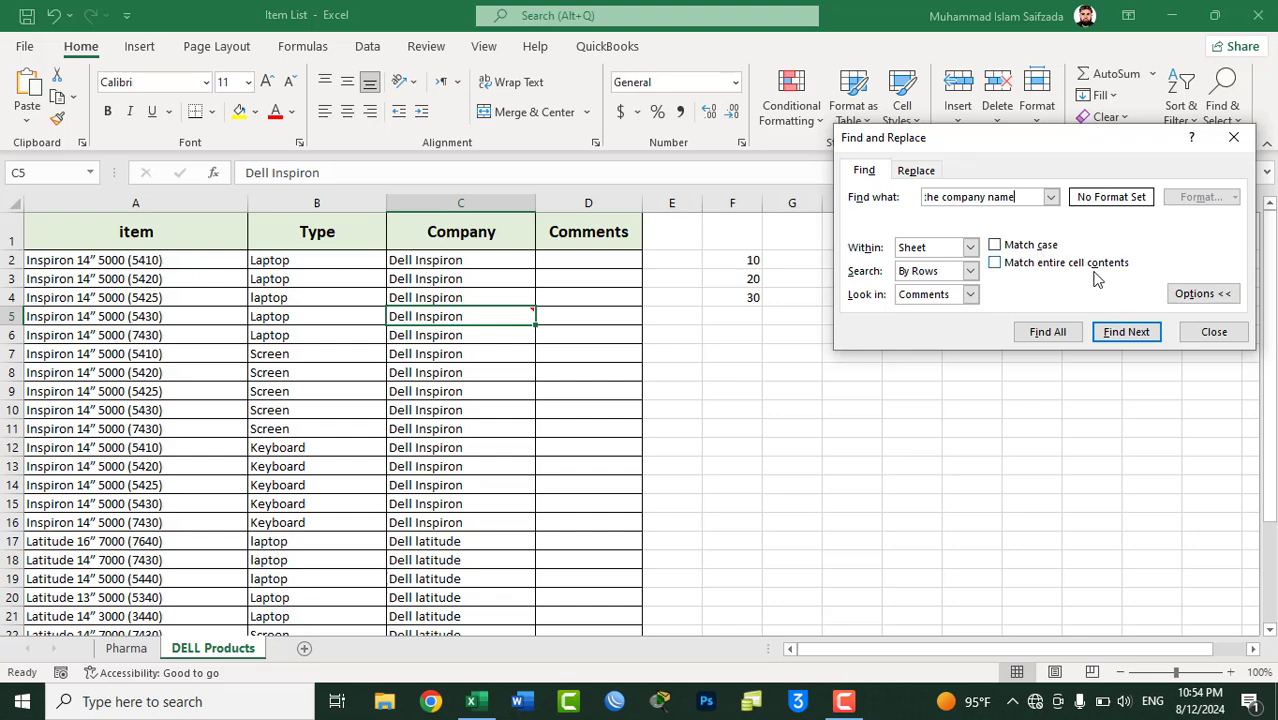
click(1211, 329)
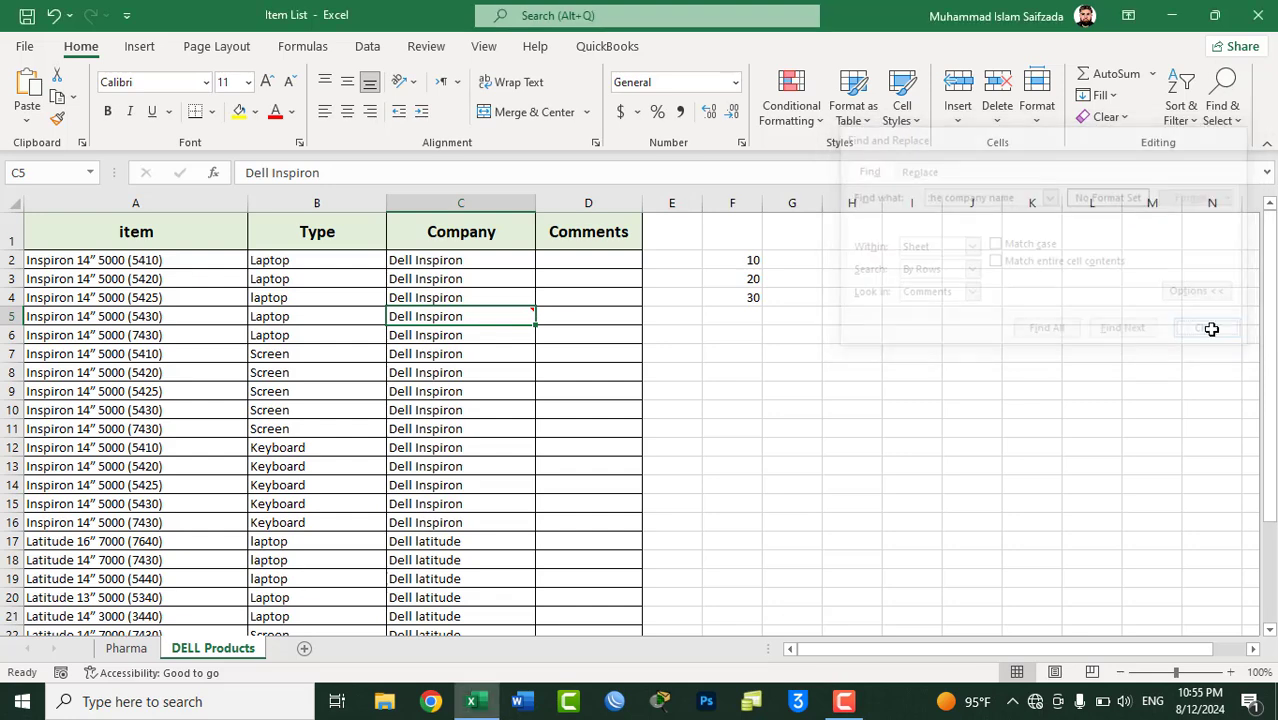
click(832, 333)
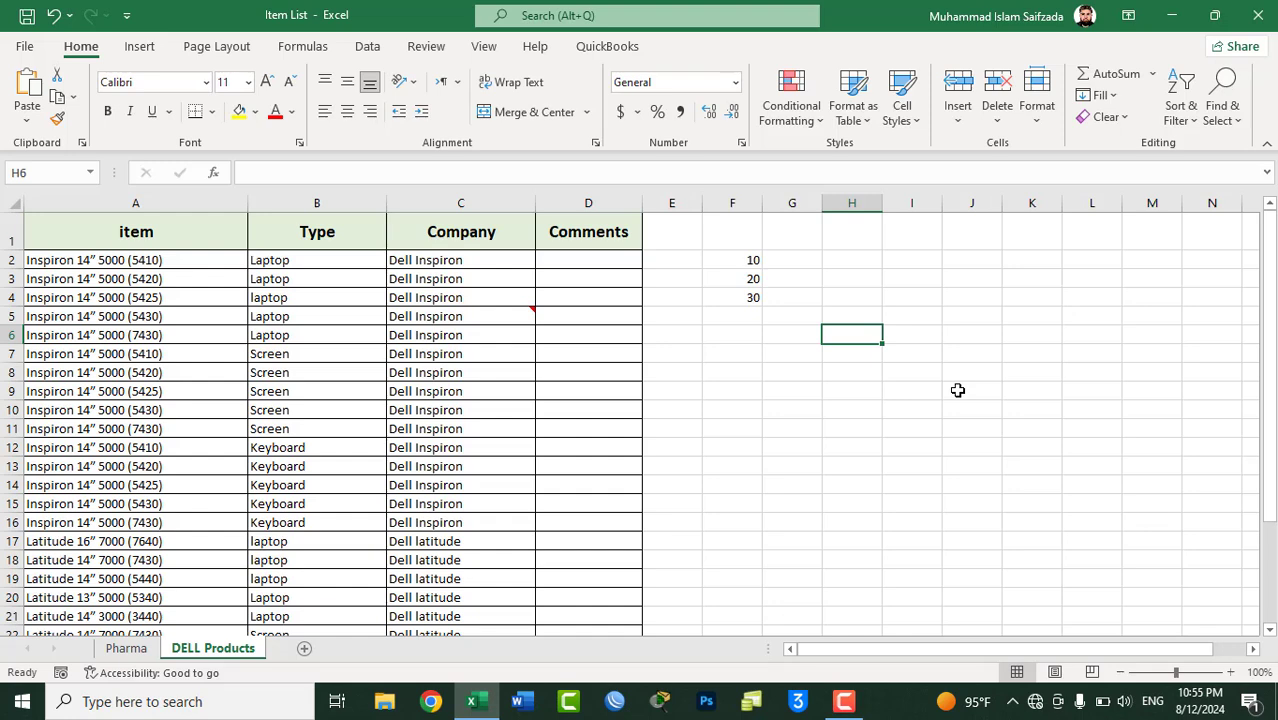
- Set Find to look in Formulas, by rows, within the sheet, and clear the old search text
key(ctrl+f)
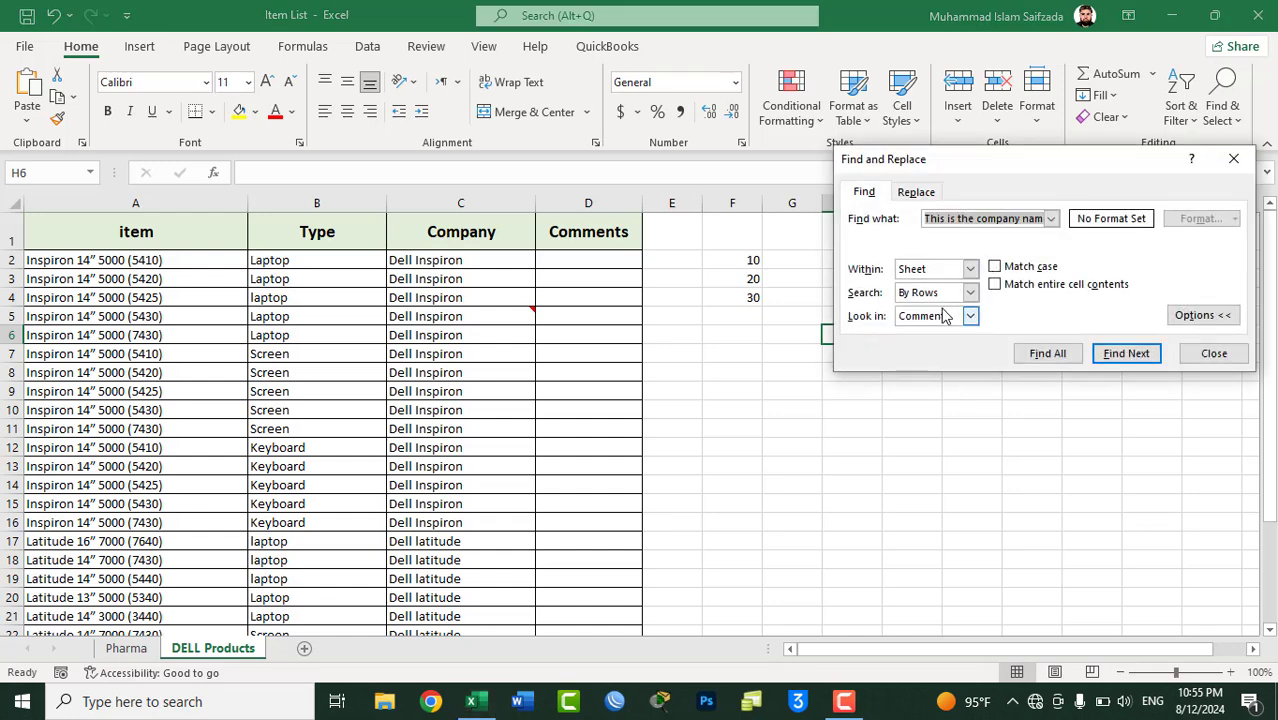
click(935, 319)
click(930, 333)
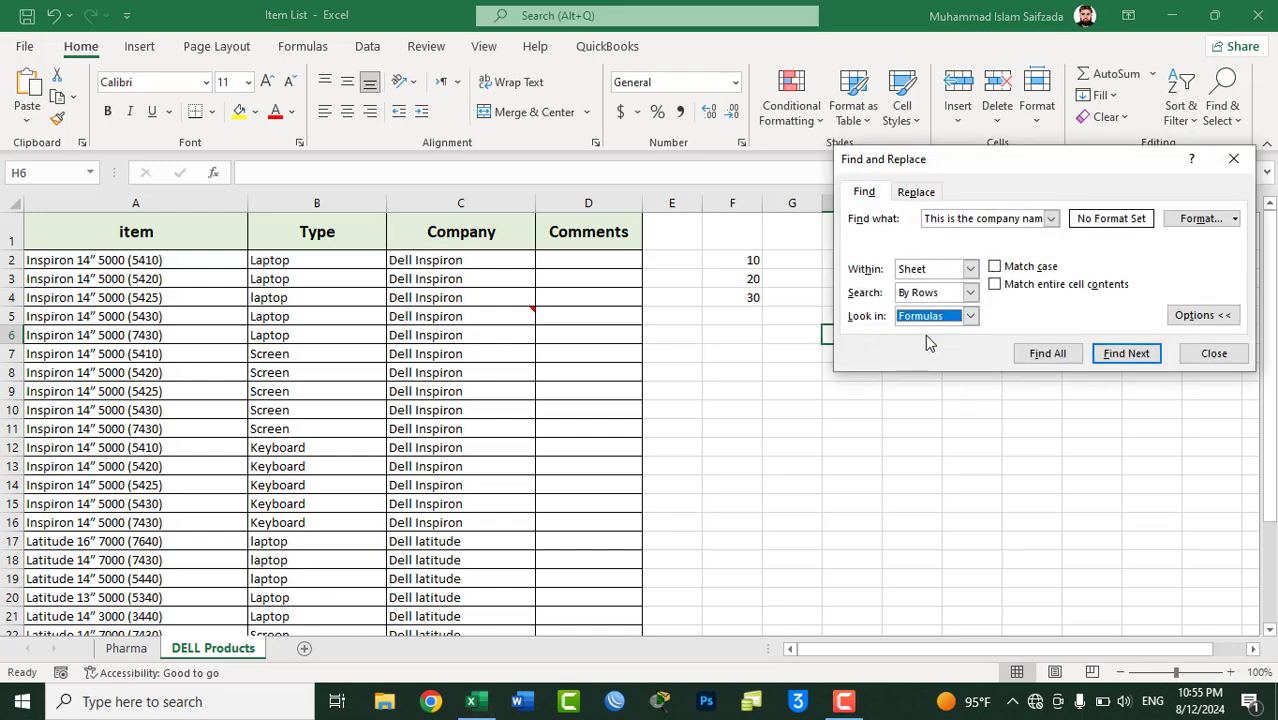
click(942, 293)
click(938, 309)
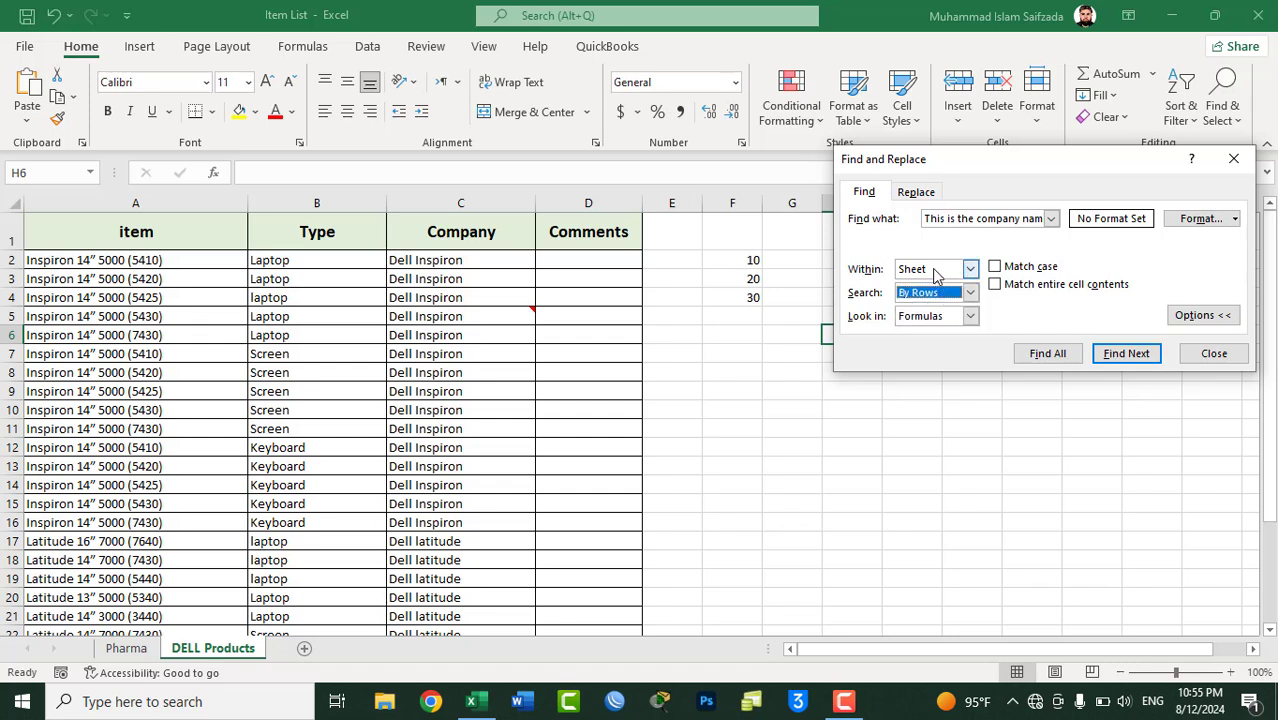
click(940, 269)
click(930, 283)
click(977, 222)
key(ctrl+shift+Right)
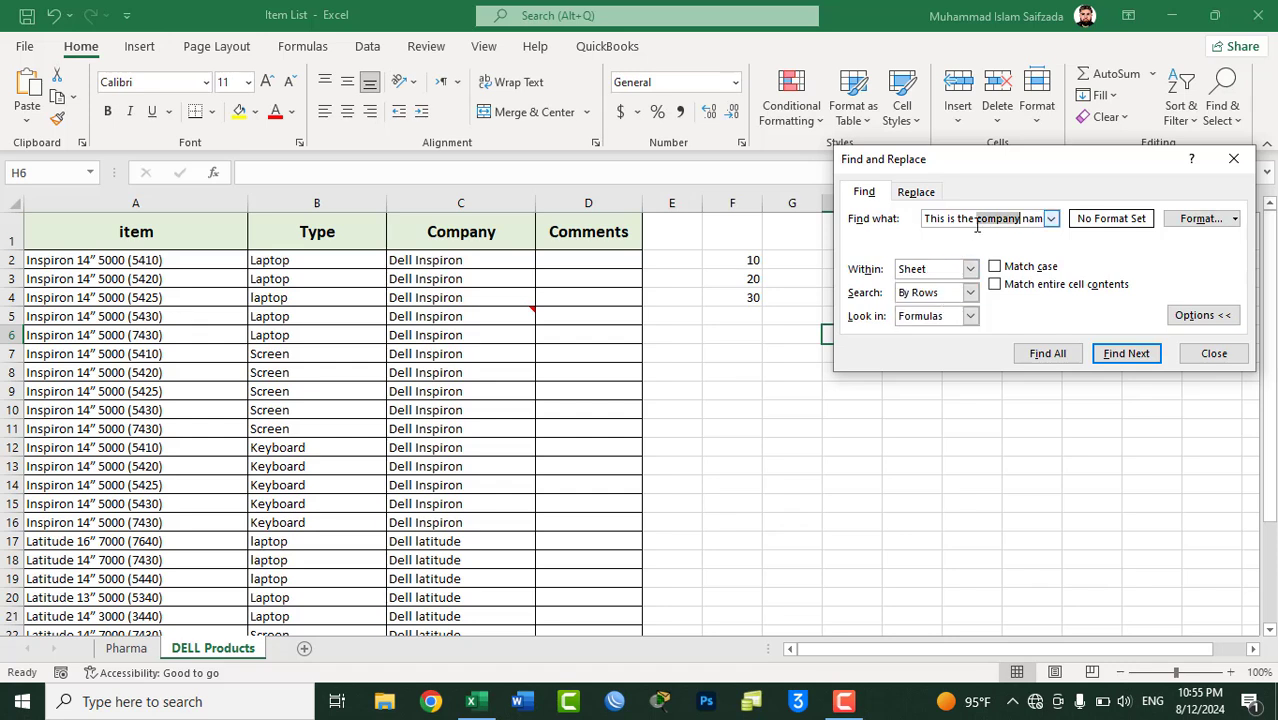
key(Delete)
key(shift+Home)
key(Delete)
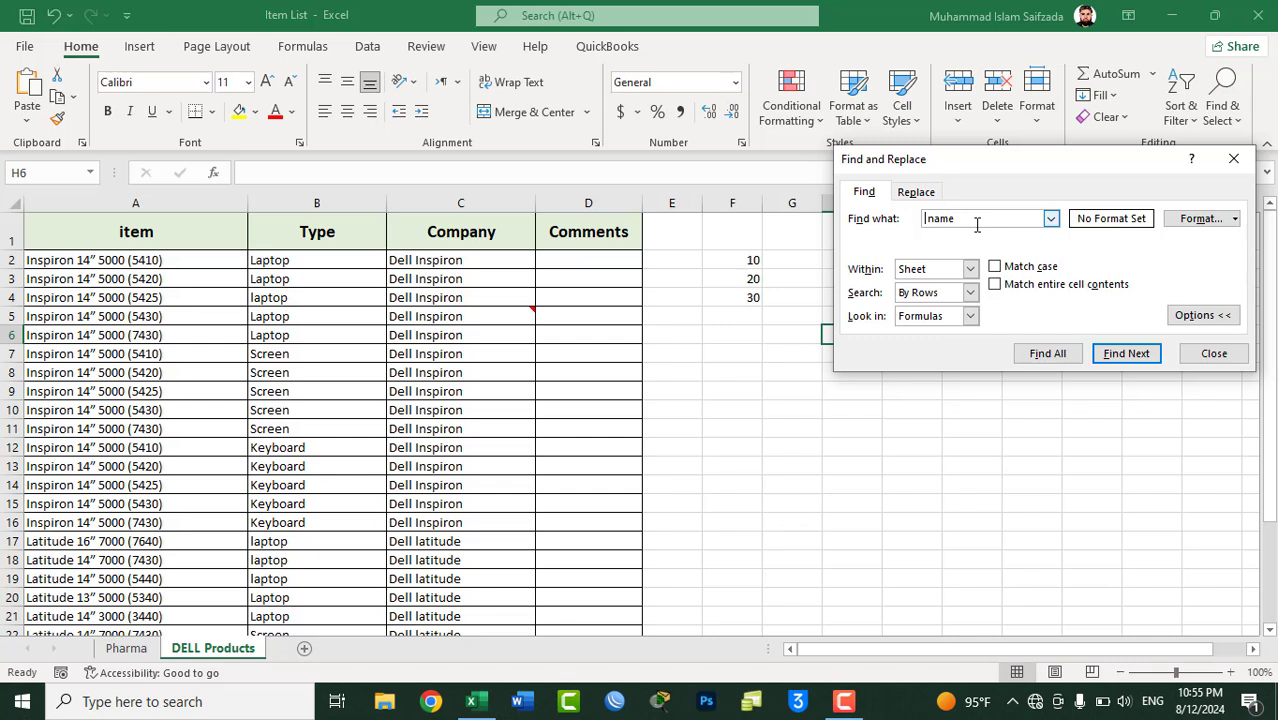
key(shift+End)
key(Delete)
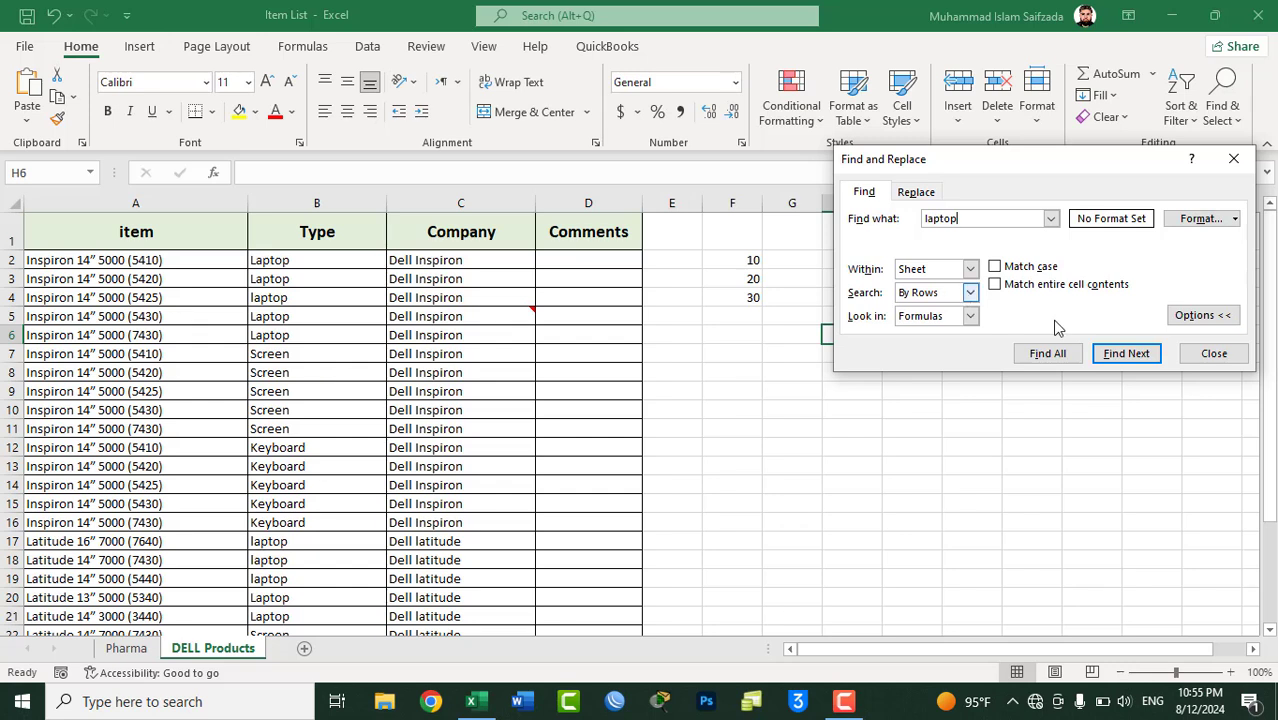
- Step through the 'laptop' matches in the Type column, reaching B21
click(1130, 353)
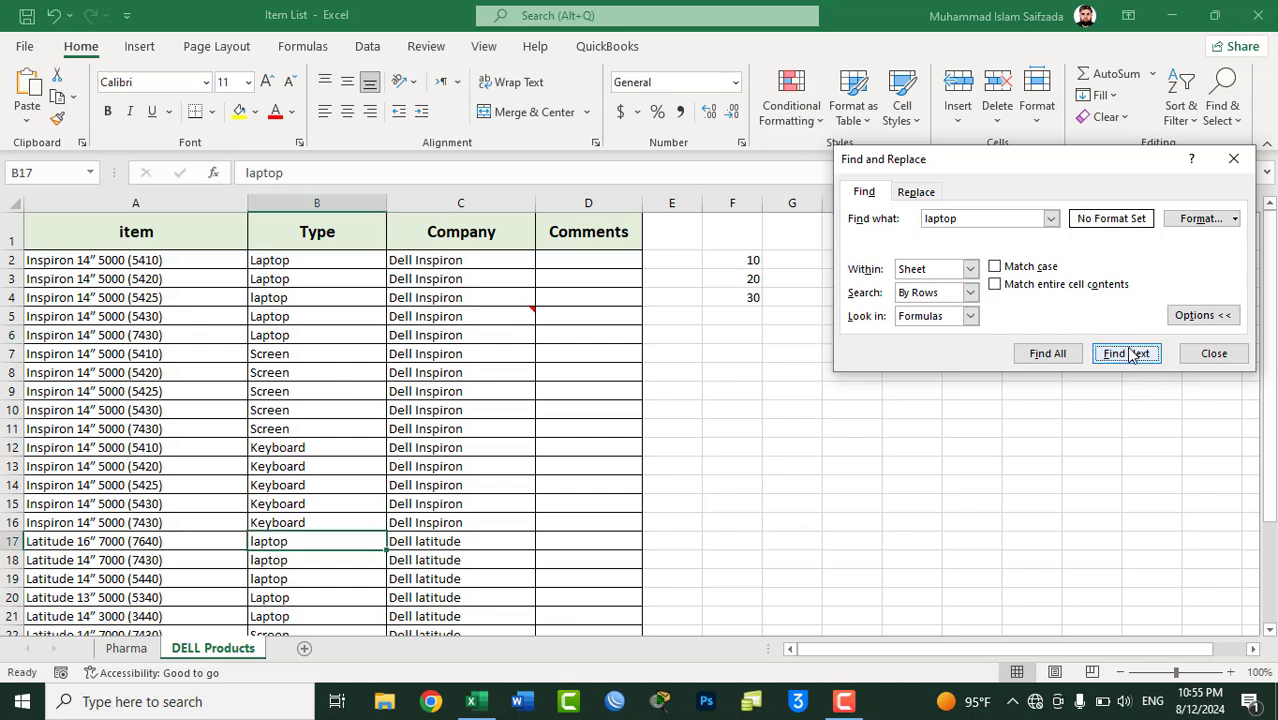
click(1130, 353)
click(1130, 353)
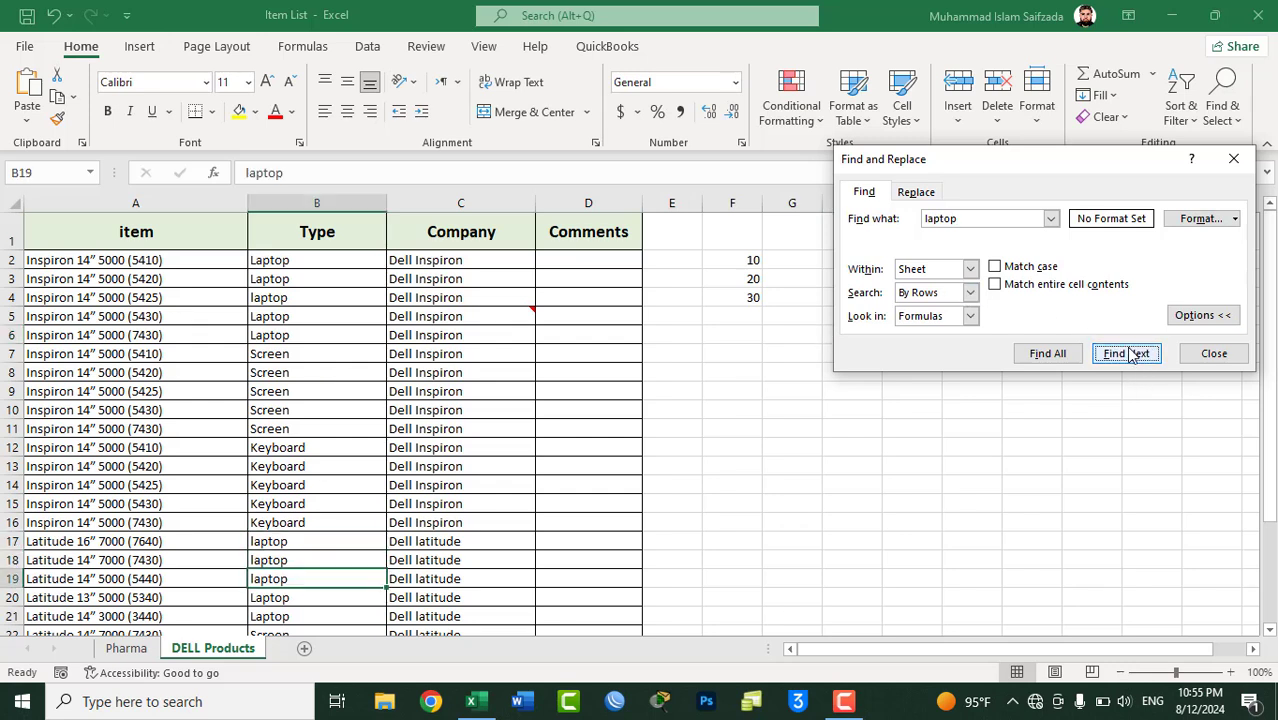
click(1130, 353)
click(1130, 353)
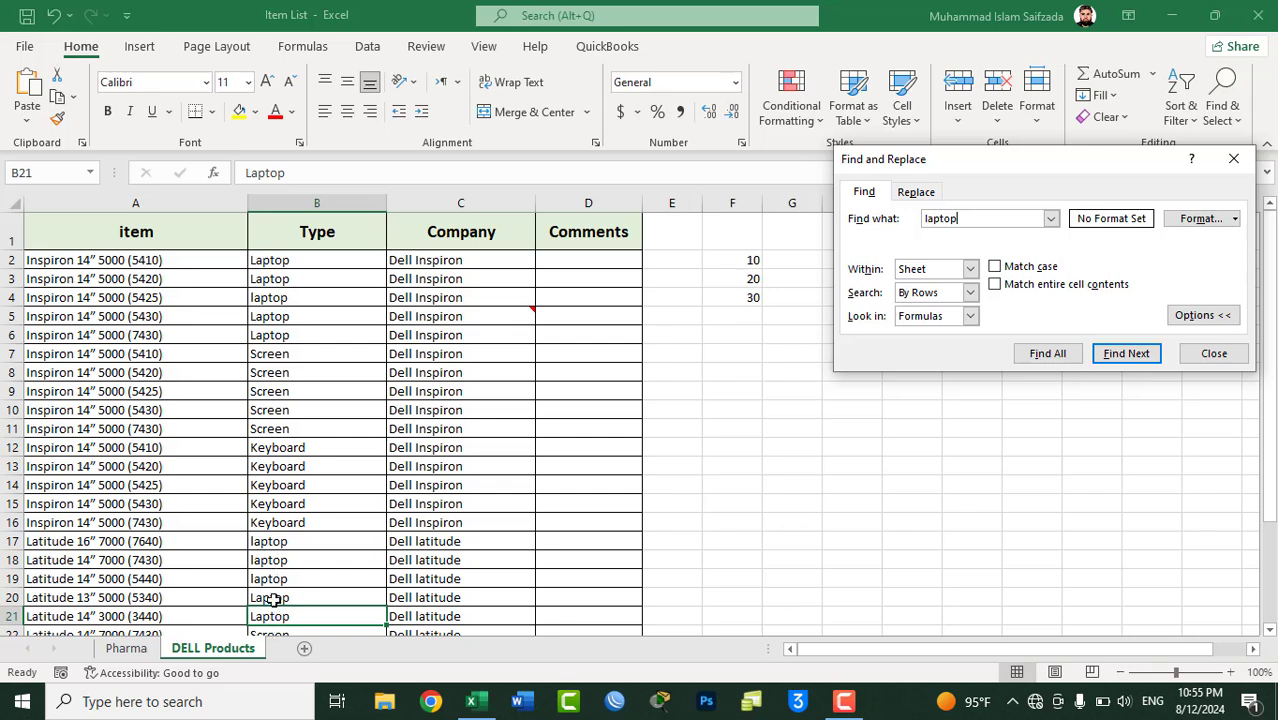
- Continue through the laptop matches, then turn on Match case
click(1117, 365)
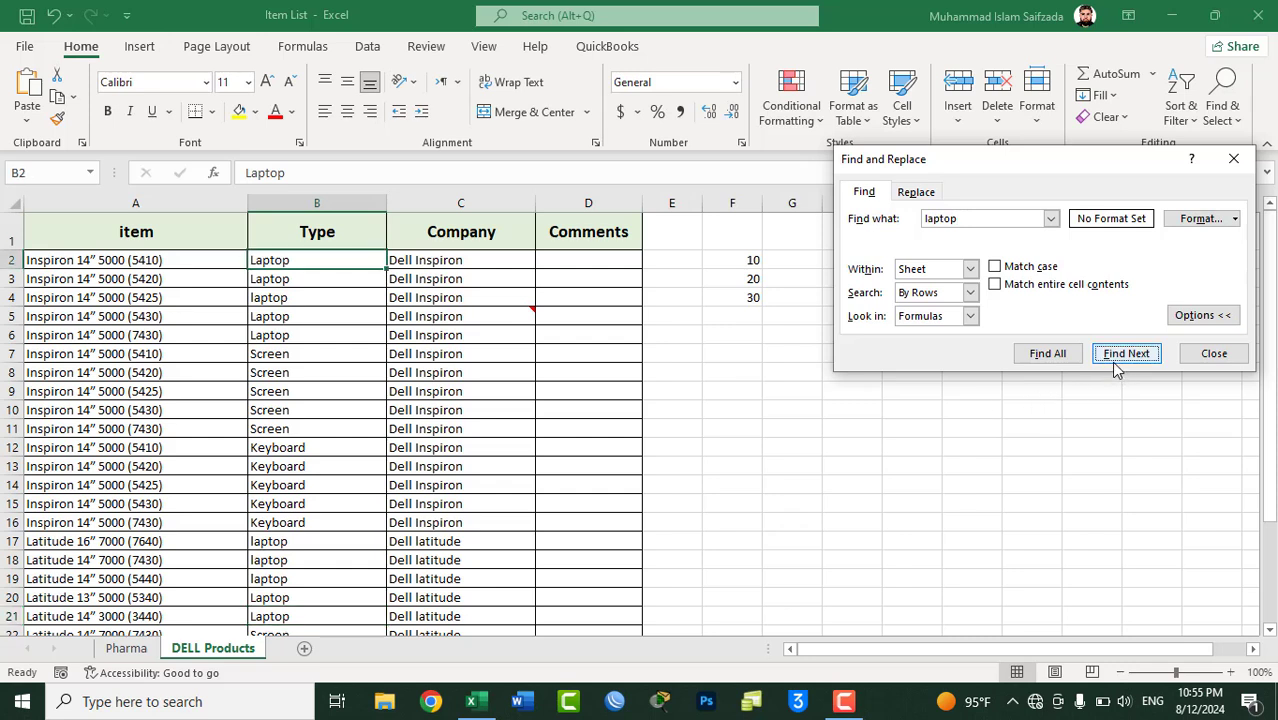
click(1117, 360)
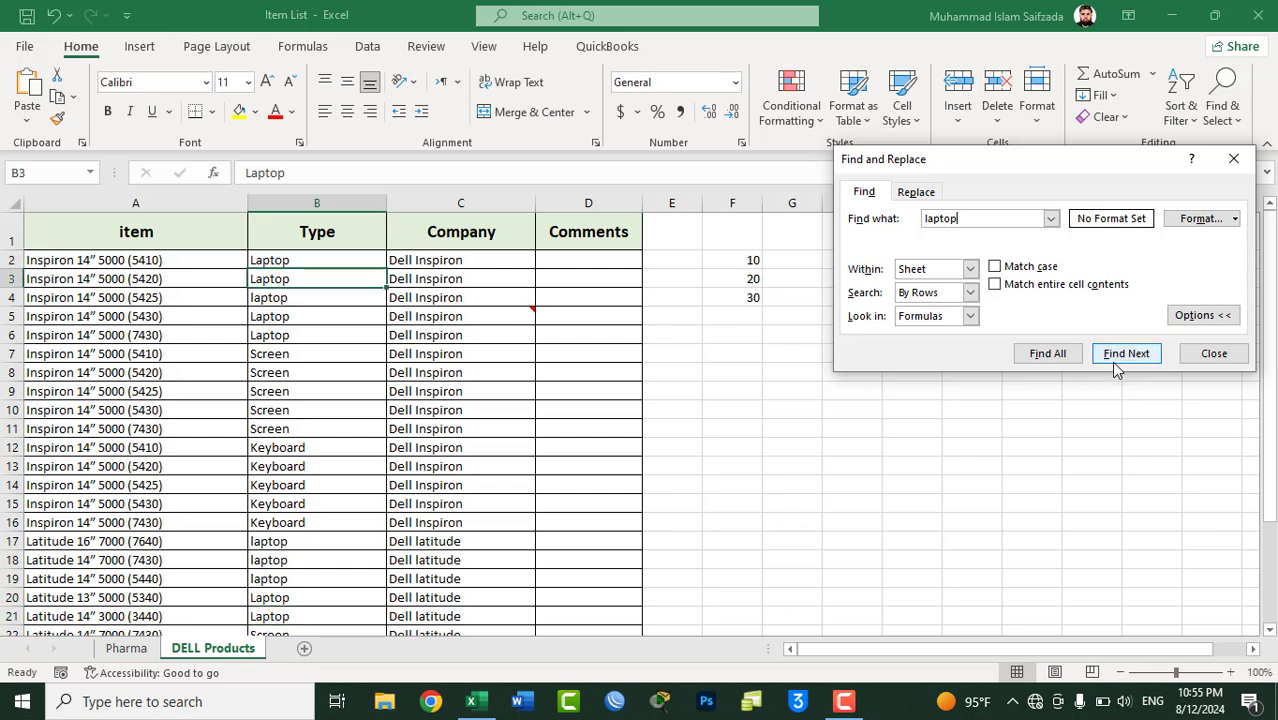
click(1029, 272)
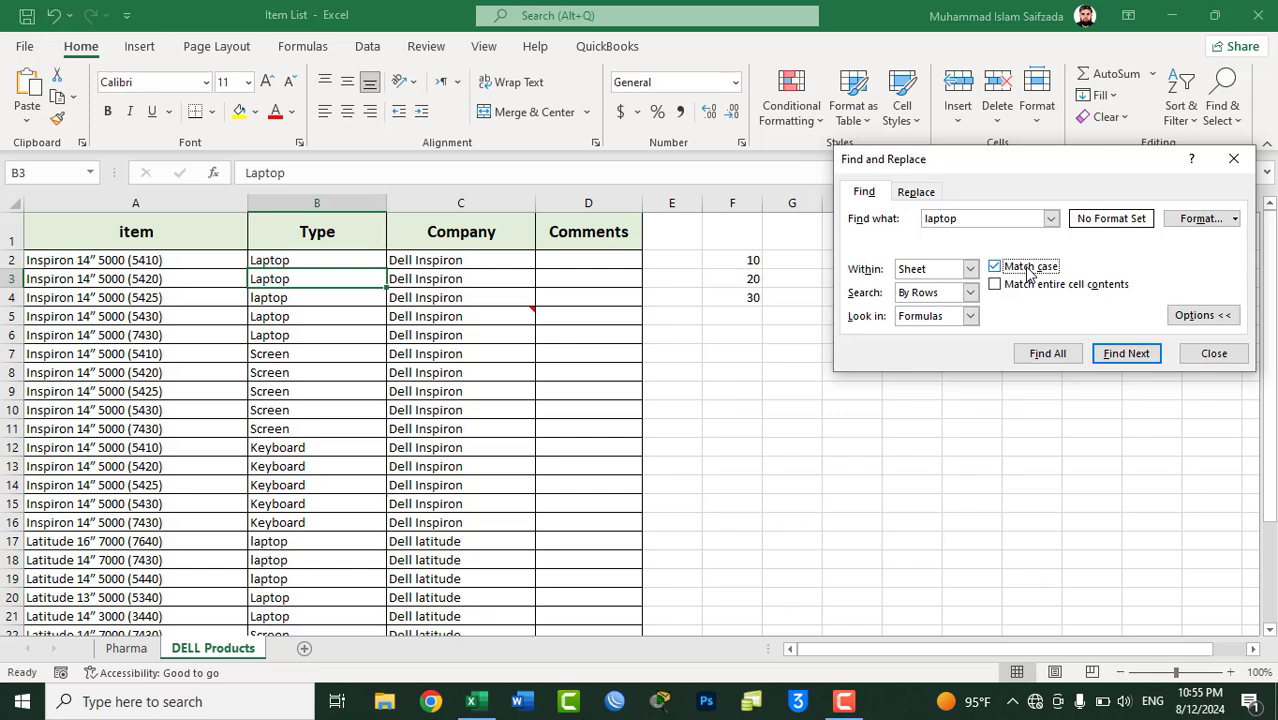
click(966, 218)
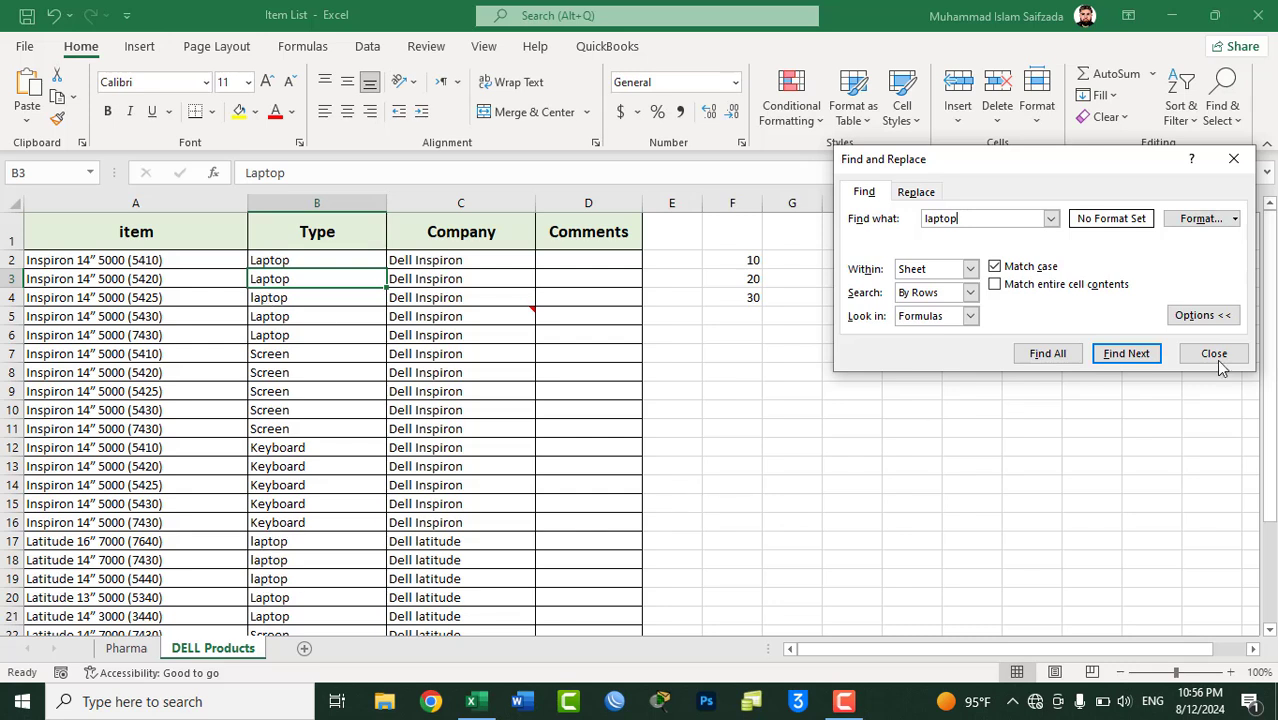
- Step through the lowercase 'laptop' entries to B19, then turn Match case off
click(1128, 354)
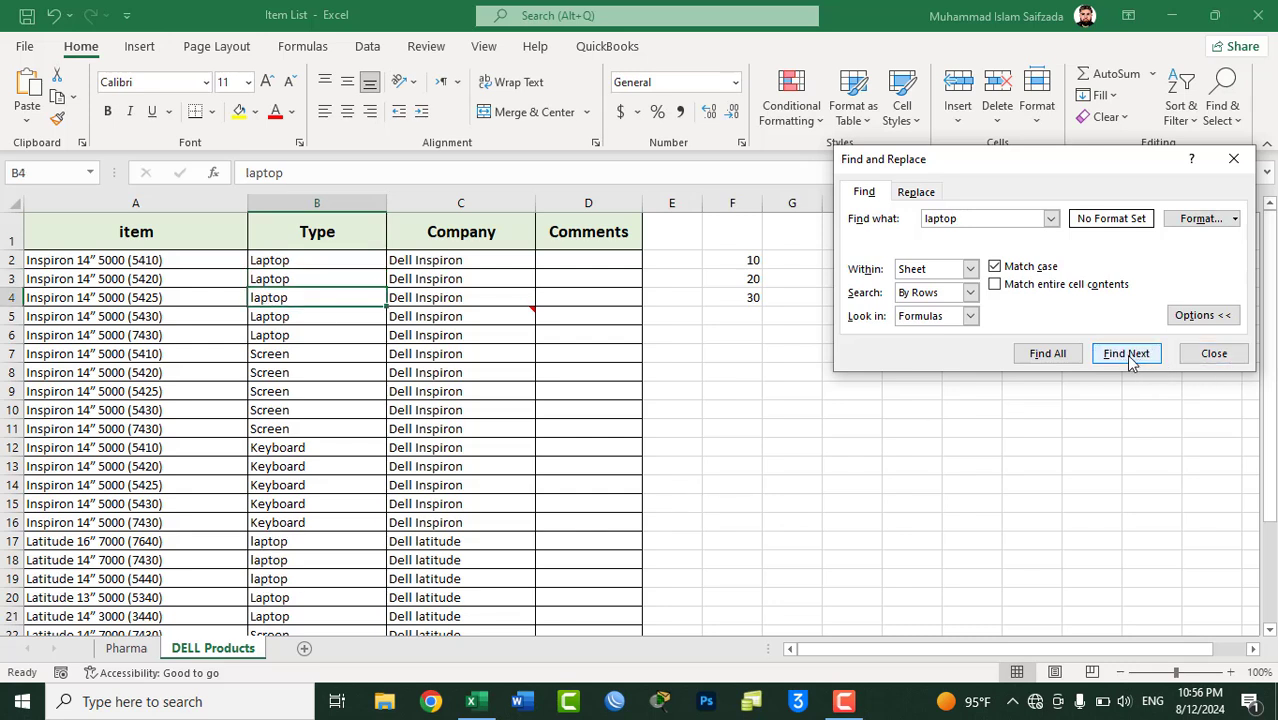
click(1128, 354)
click(1128, 354)
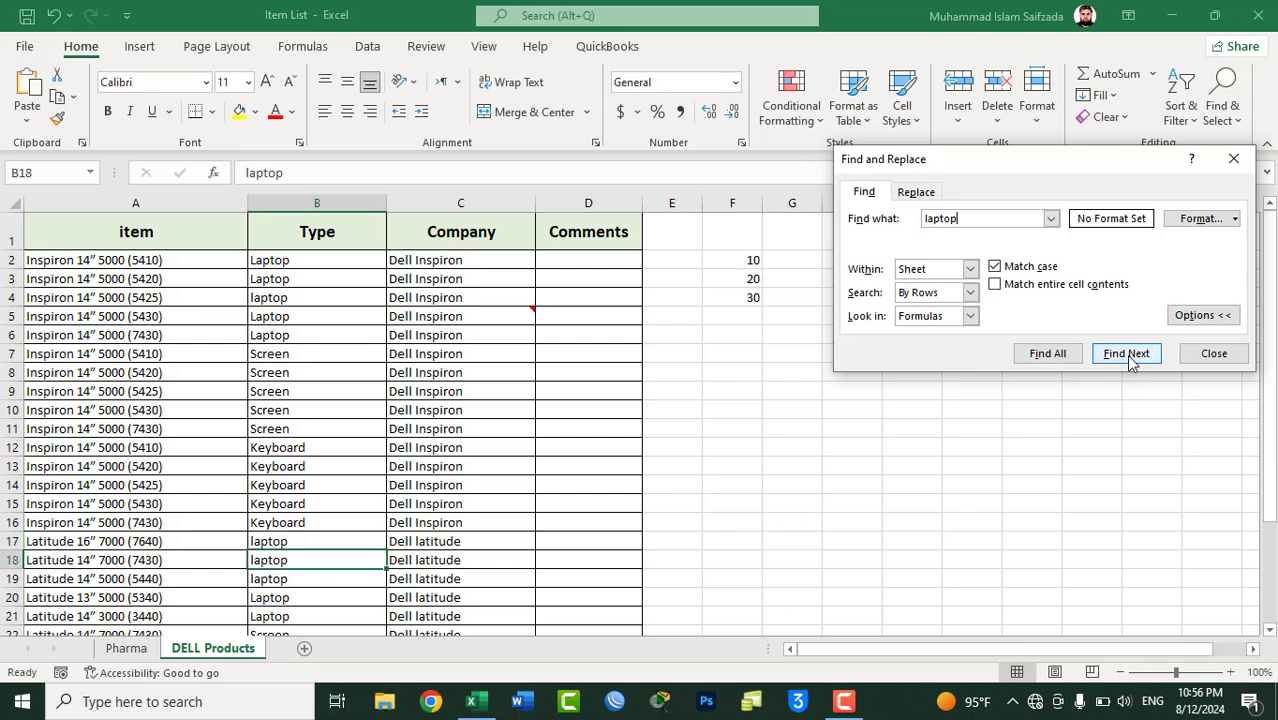
click(1128, 356)
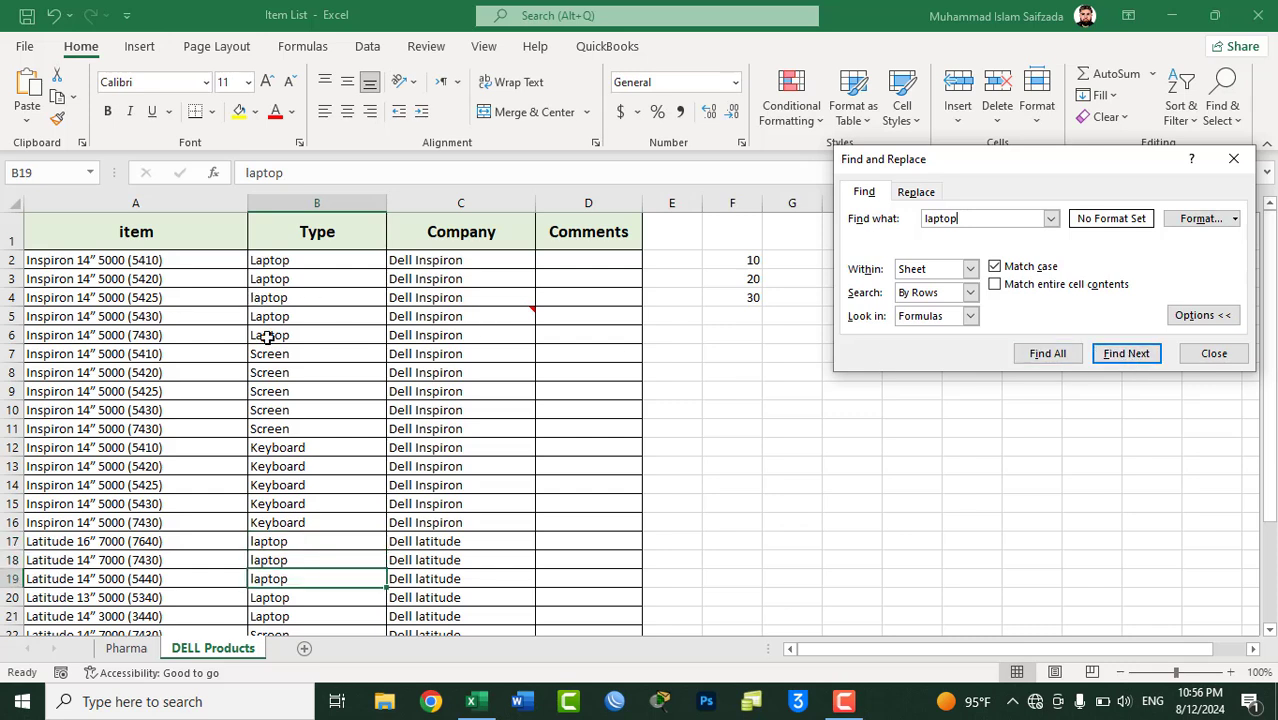
click(1034, 272)
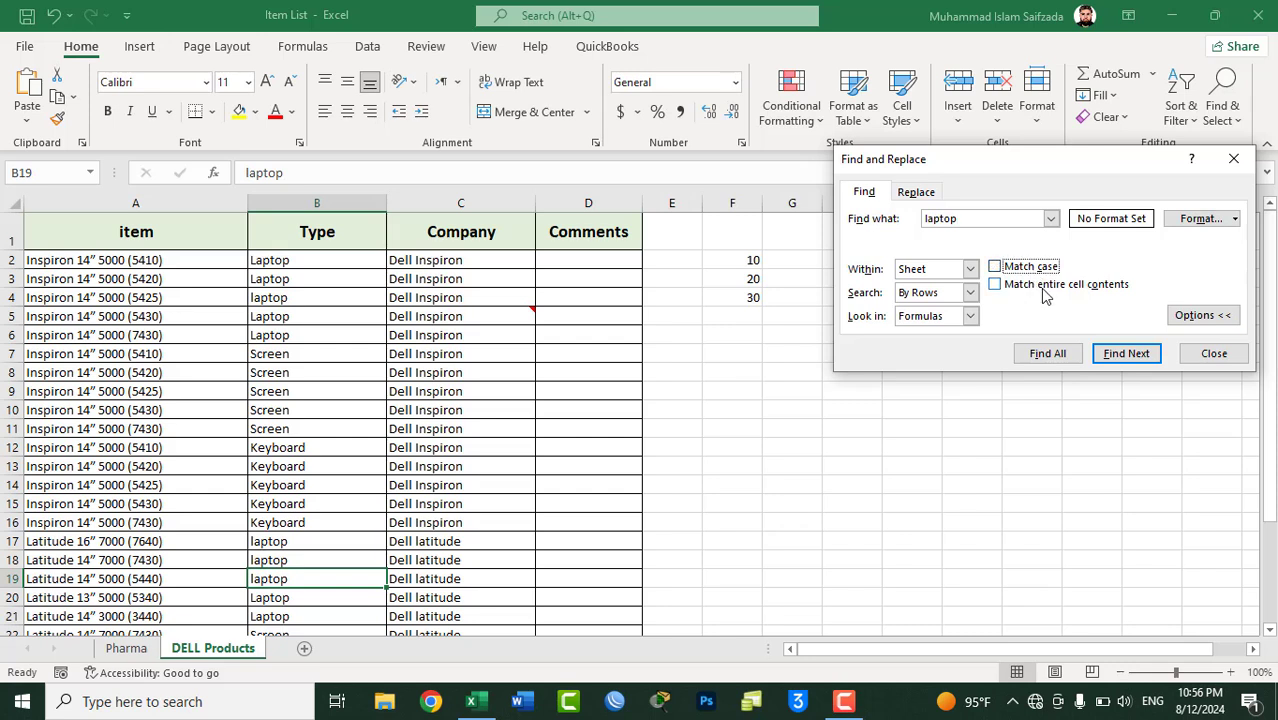
- Search for 'lapt' and step through the partial Laptop matches
click(977, 217)
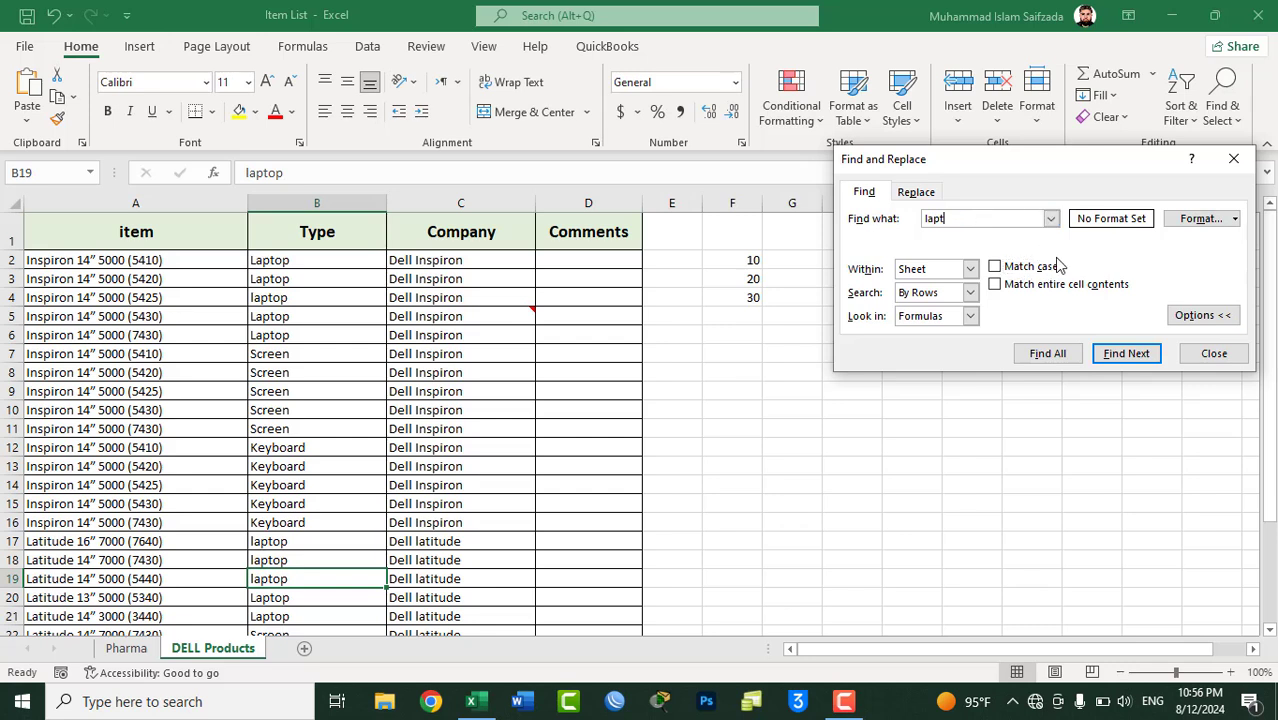
click(1119, 357)
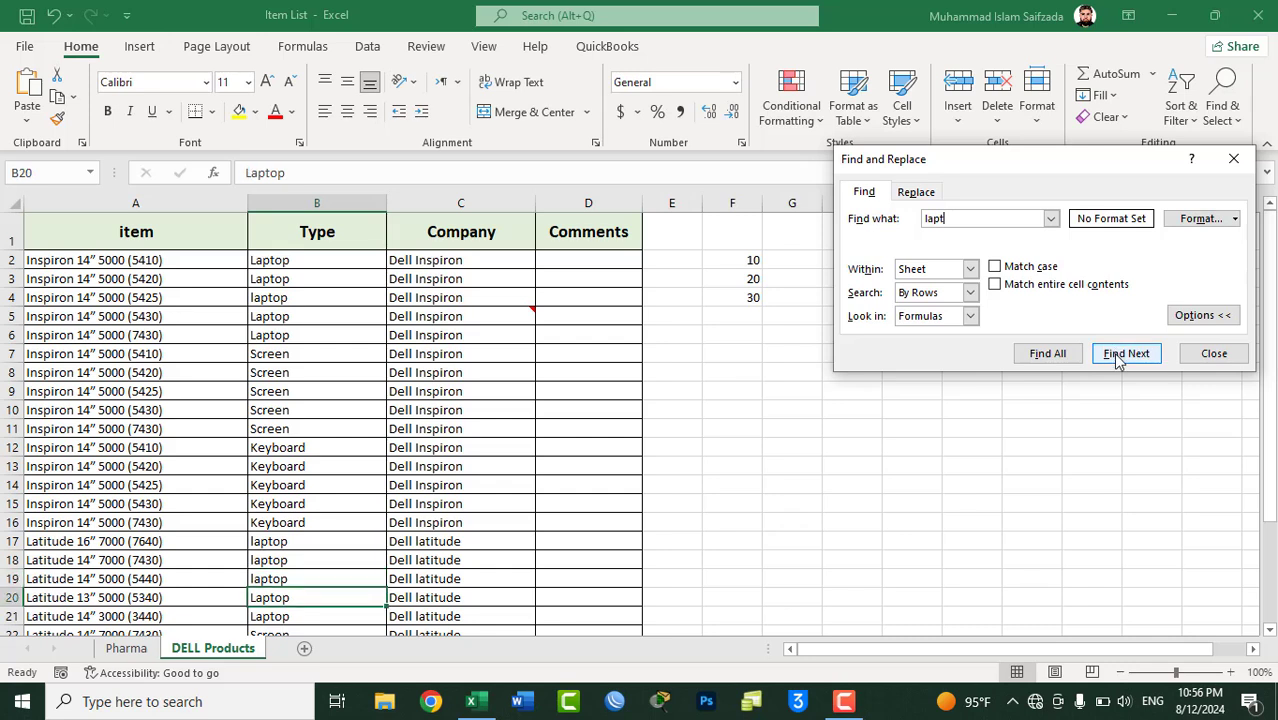
click(1119, 358)
click(1119, 360)
click(1119, 360)
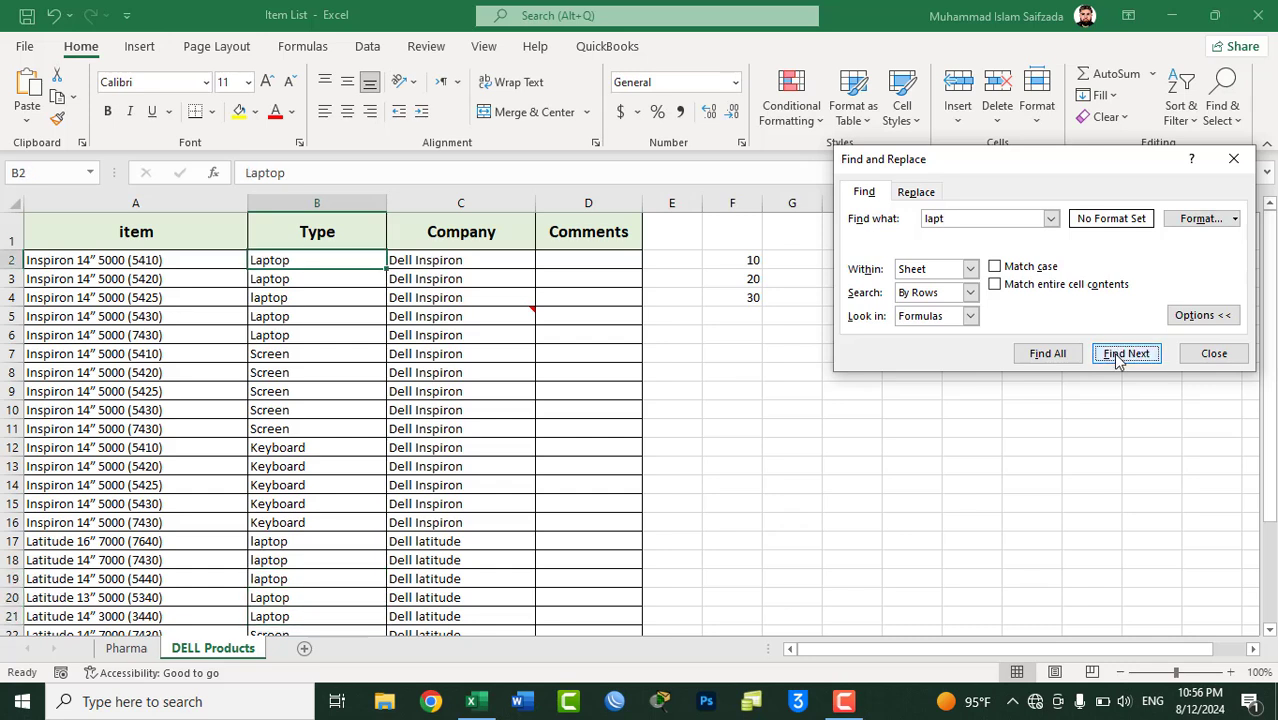
click(1119, 360)
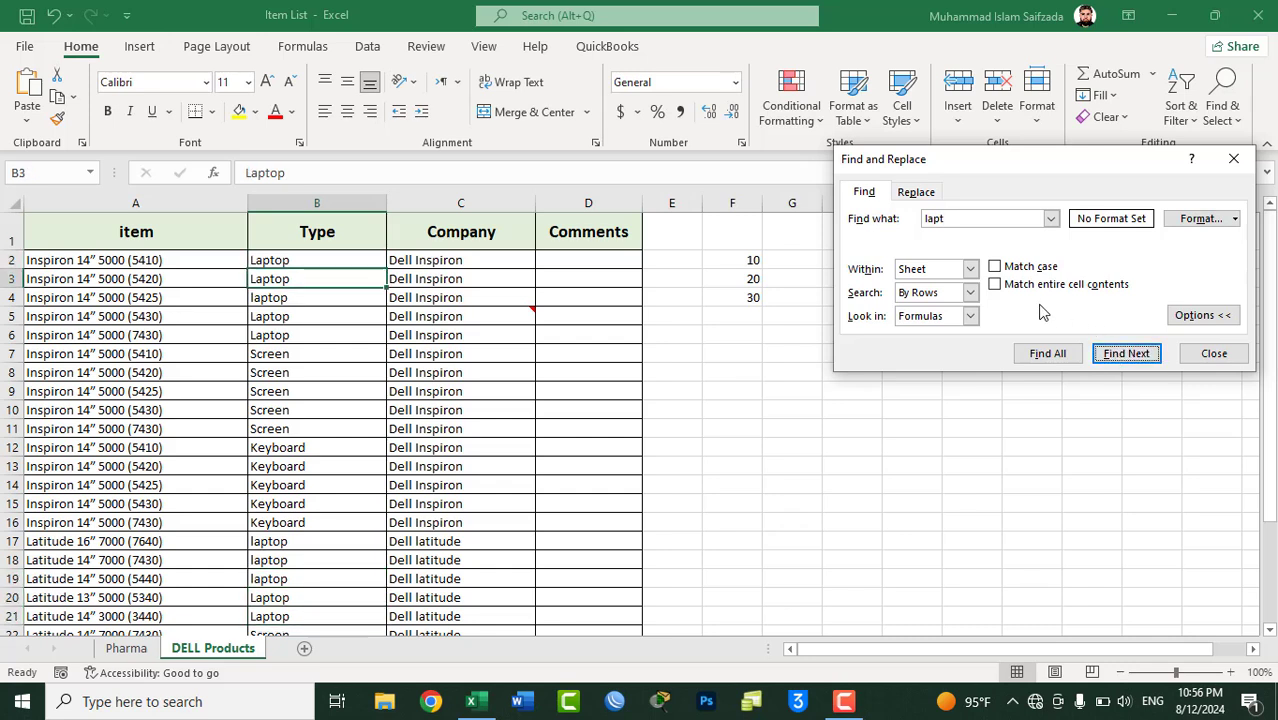
- Require entire cell contents and search 'lapt' again, dismissing the not-found message
click(1022, 288)
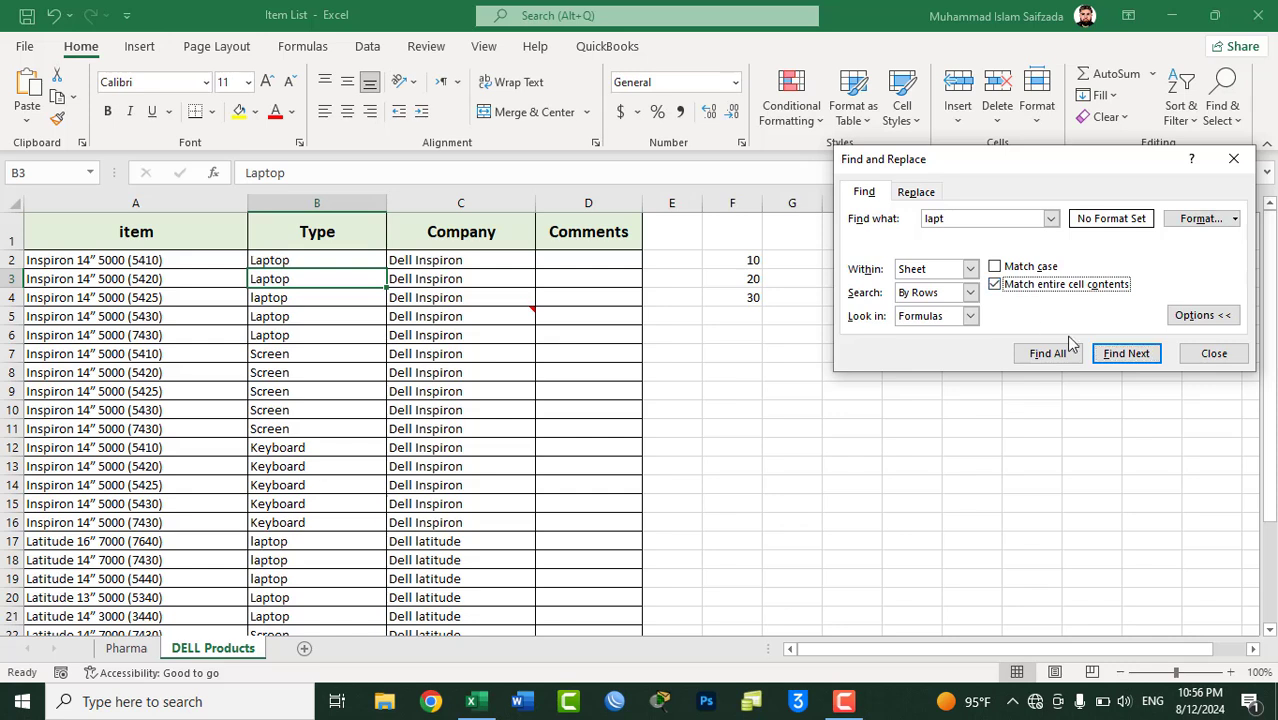
click(956, 217)
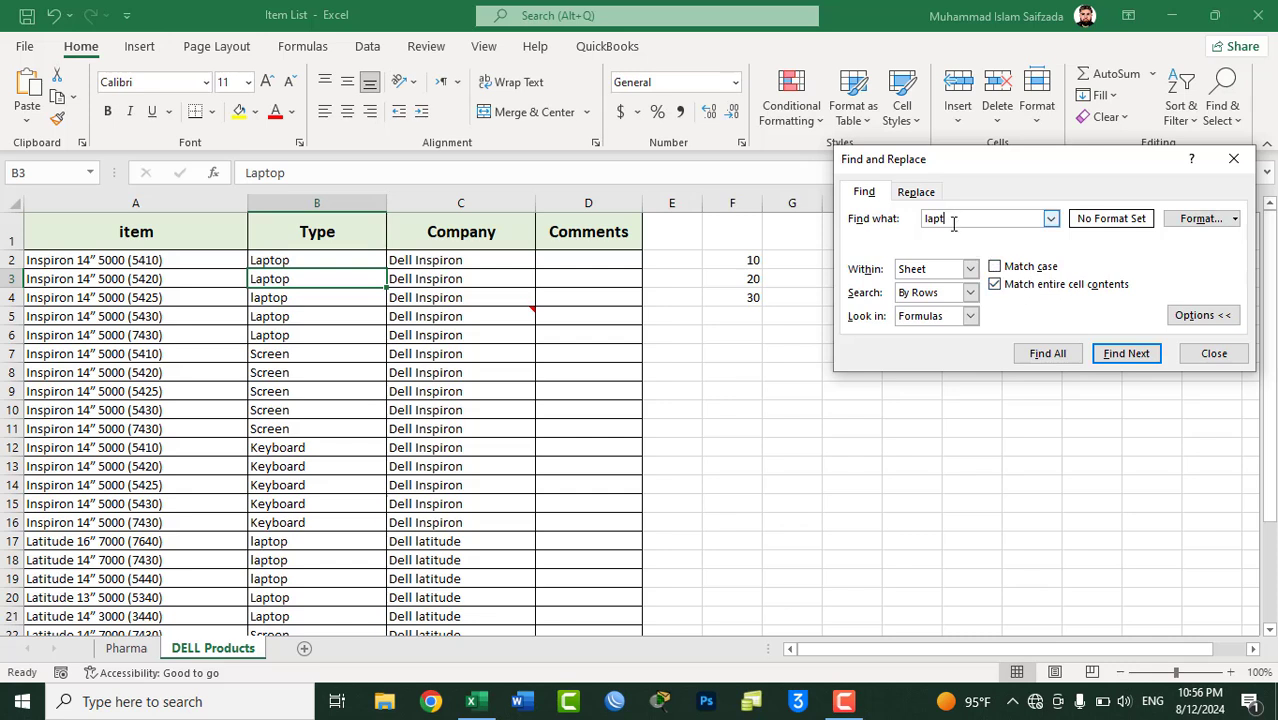
drag(950, 218, 923, 218)
click(1124, 360)
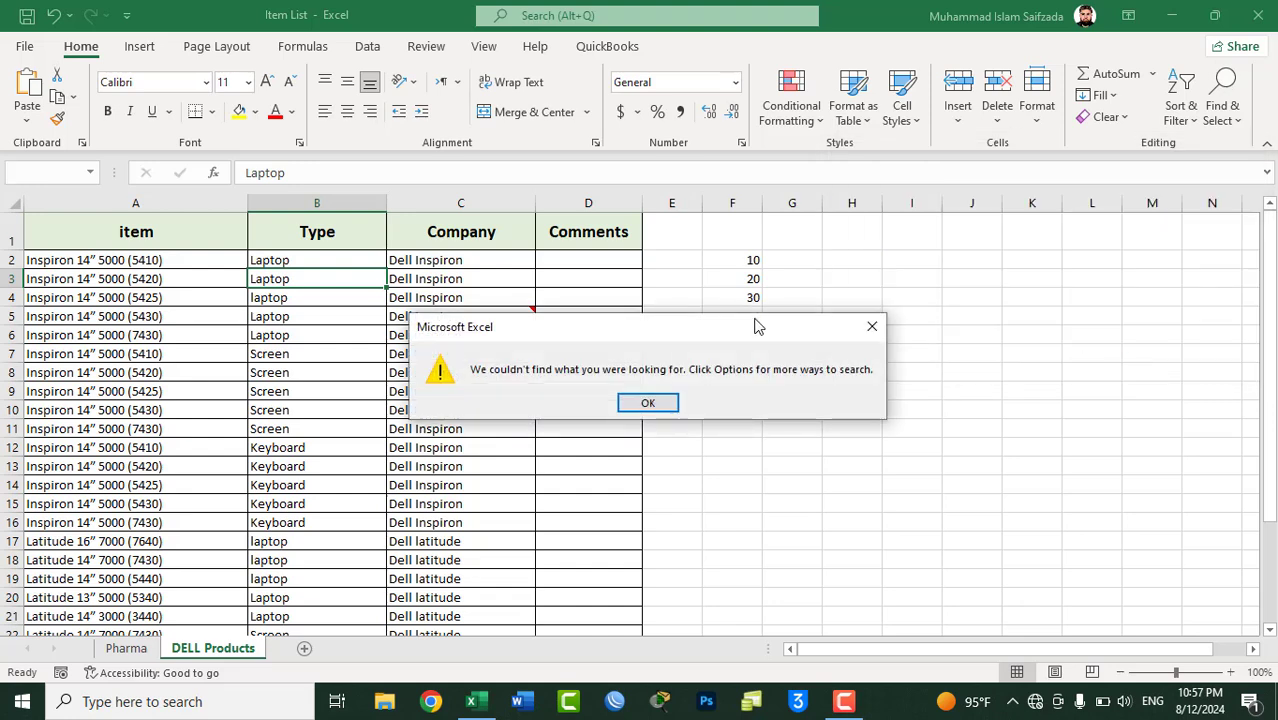
mouse_move(730, 334)
mouse_down()
mouse_move(830, 303)
mouse_move(895, 301)
mouse_up()
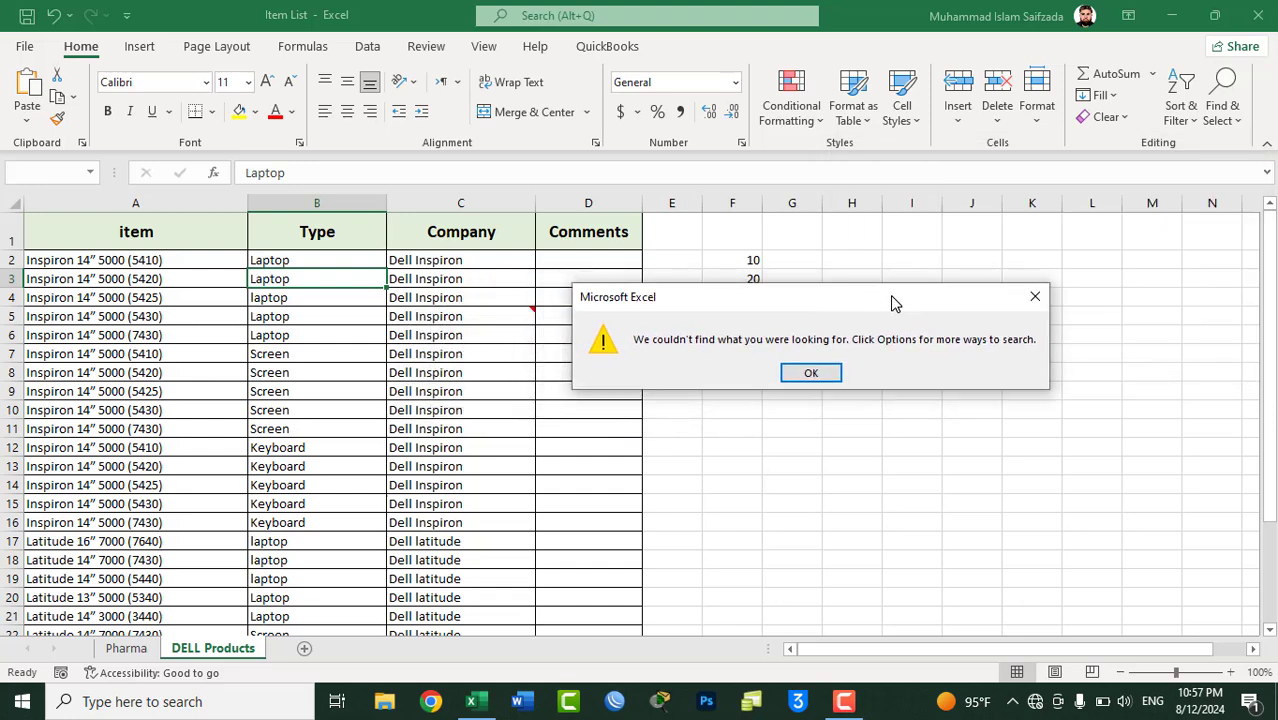
click(808, 374)
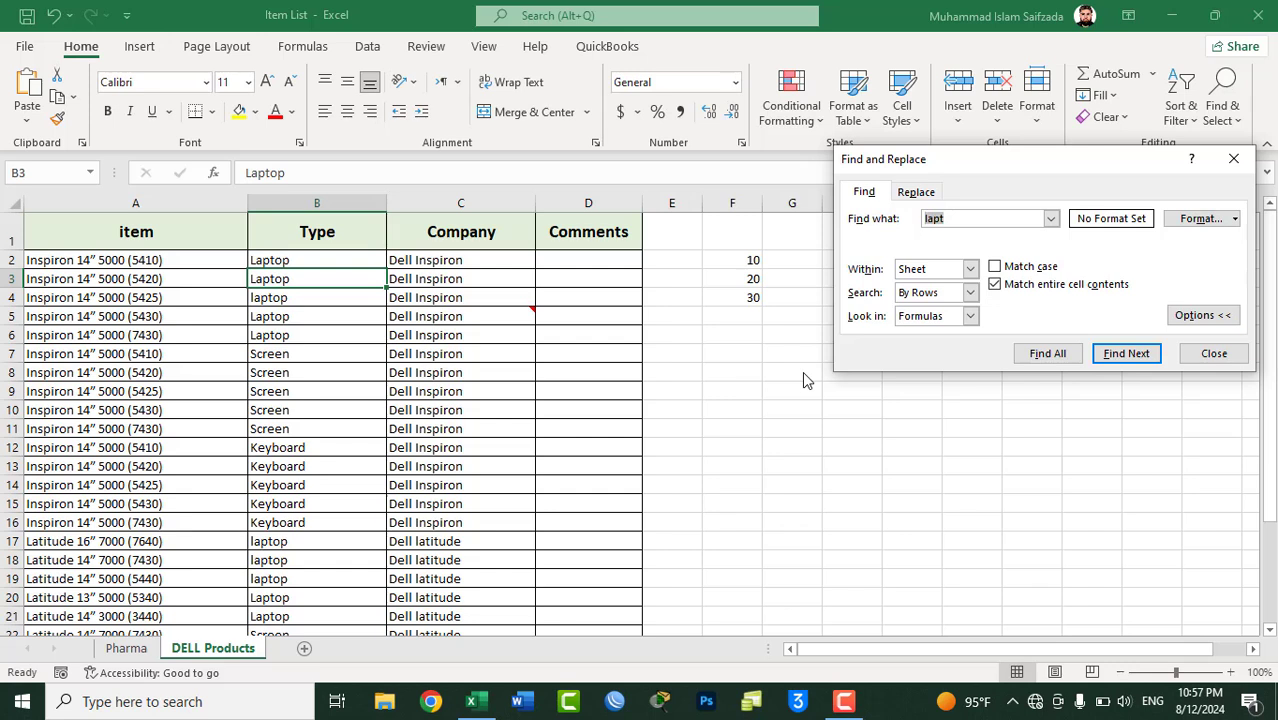
- Allow partial matches again, step to the Laptop entry in B6, and close the dialog
click(995, 284)
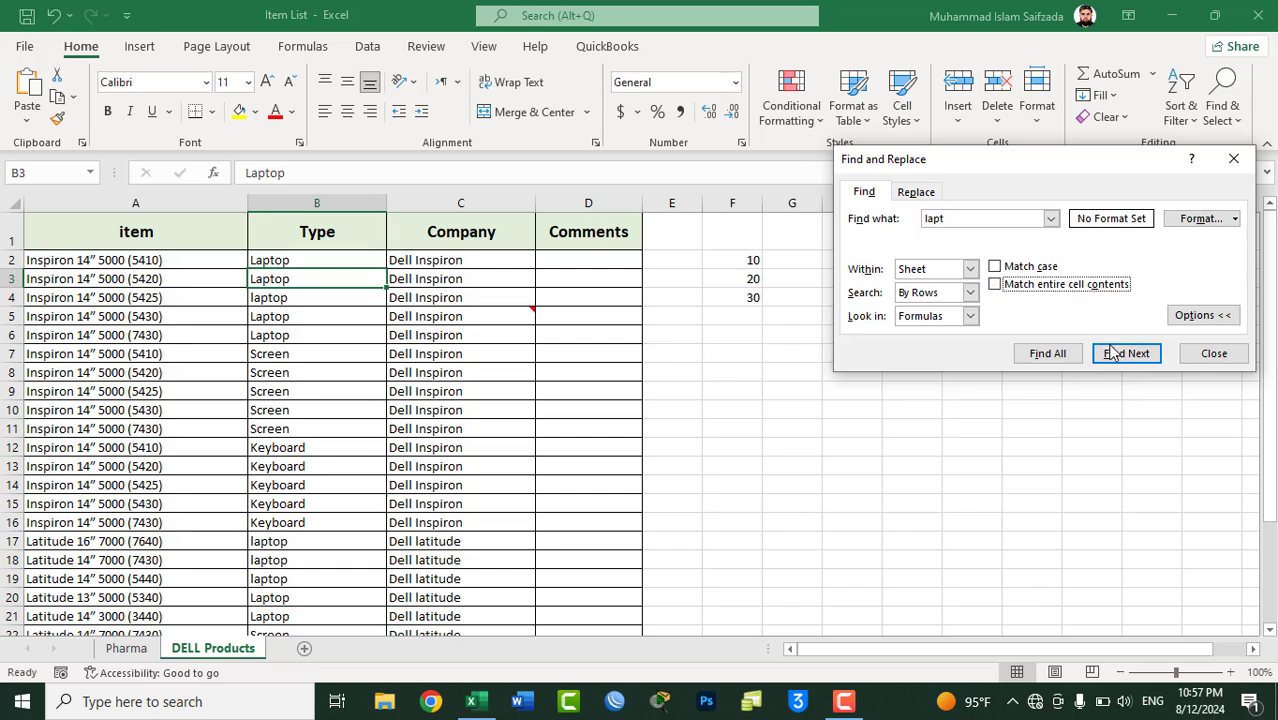
click(1115, 354)
click(1117, 355)
click(1119, 357)
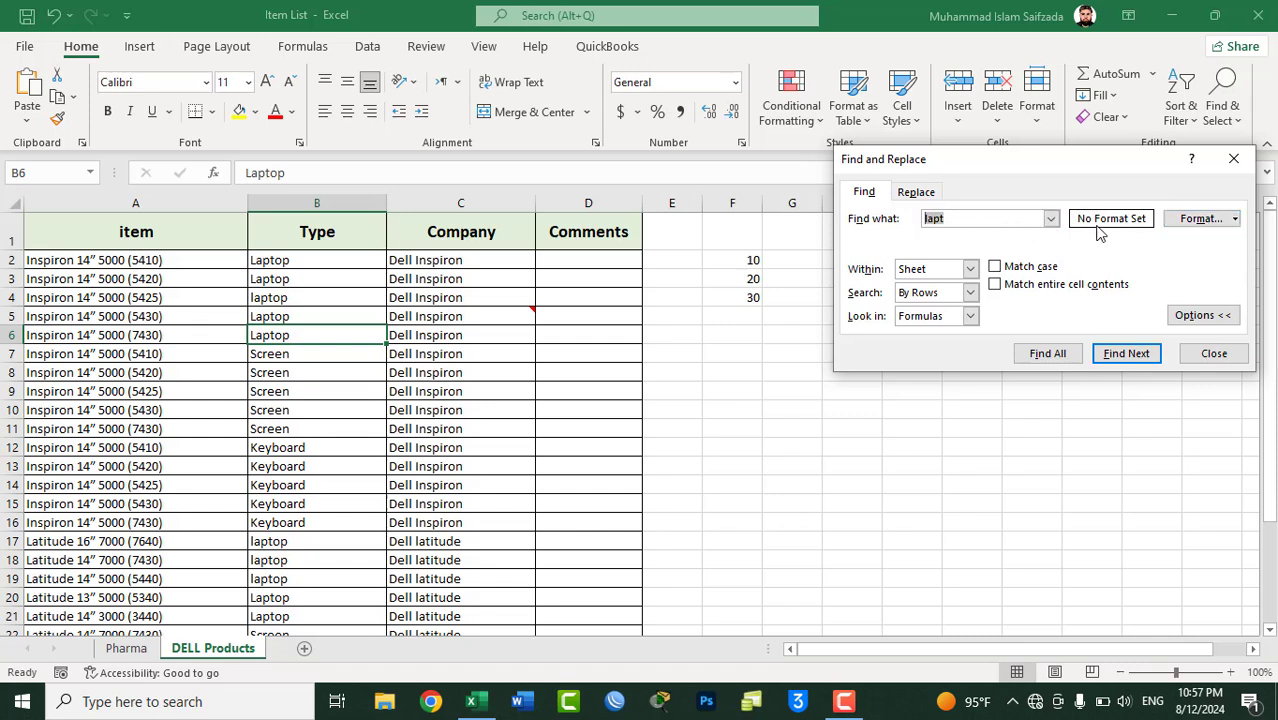
click(1212, 355)
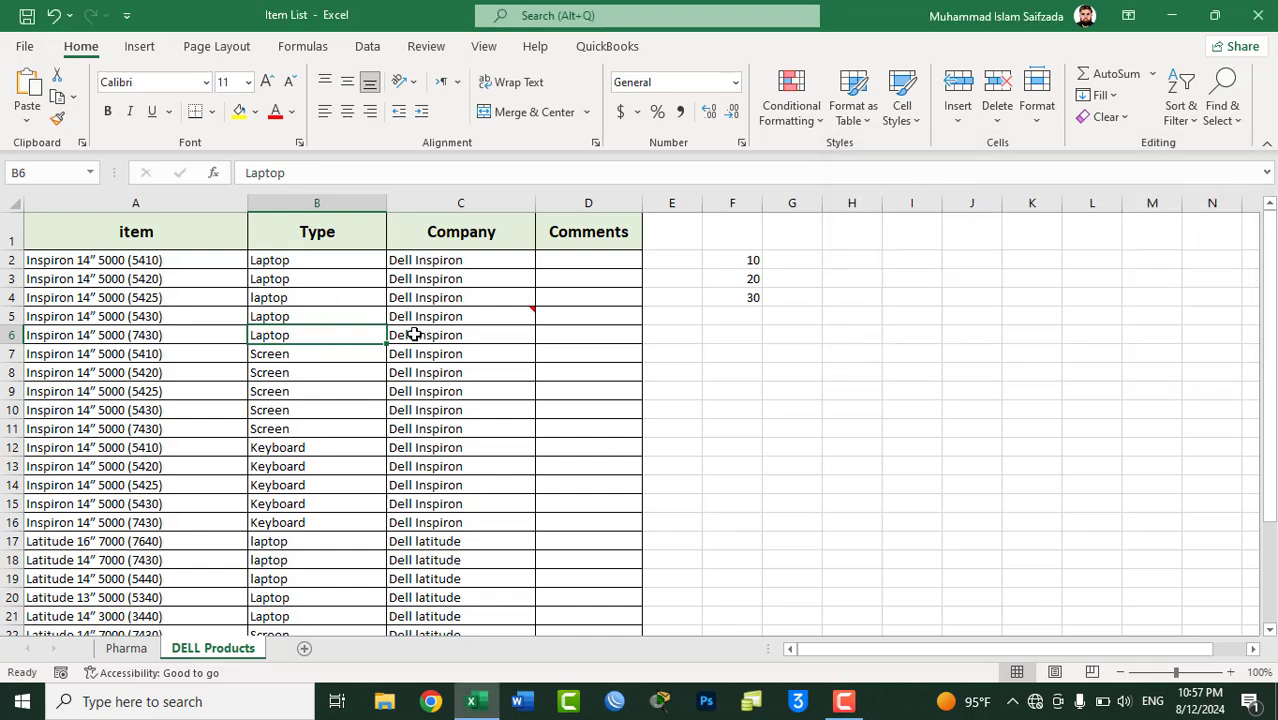
- Bold the Dell Inspiron cells C2:C4 and colour C10:C13 dark red
drag(436, 260, 430, 298)
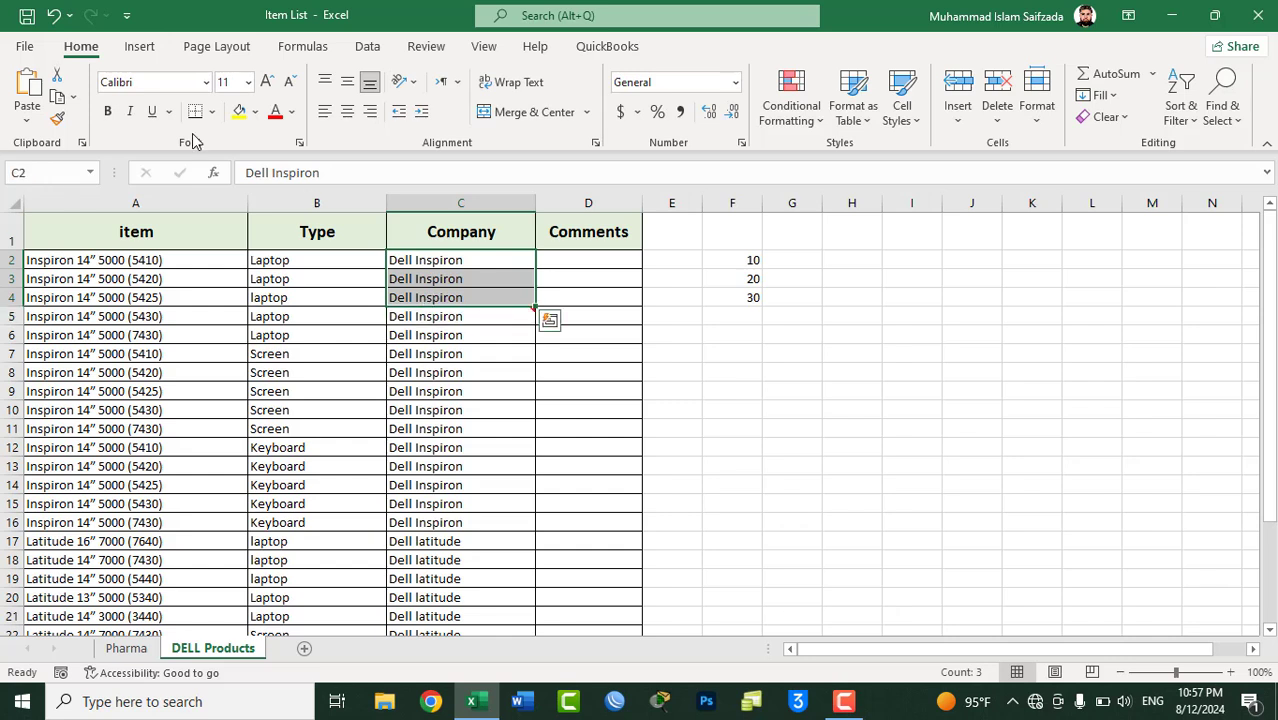
click(107, 111)
click(430, 410)
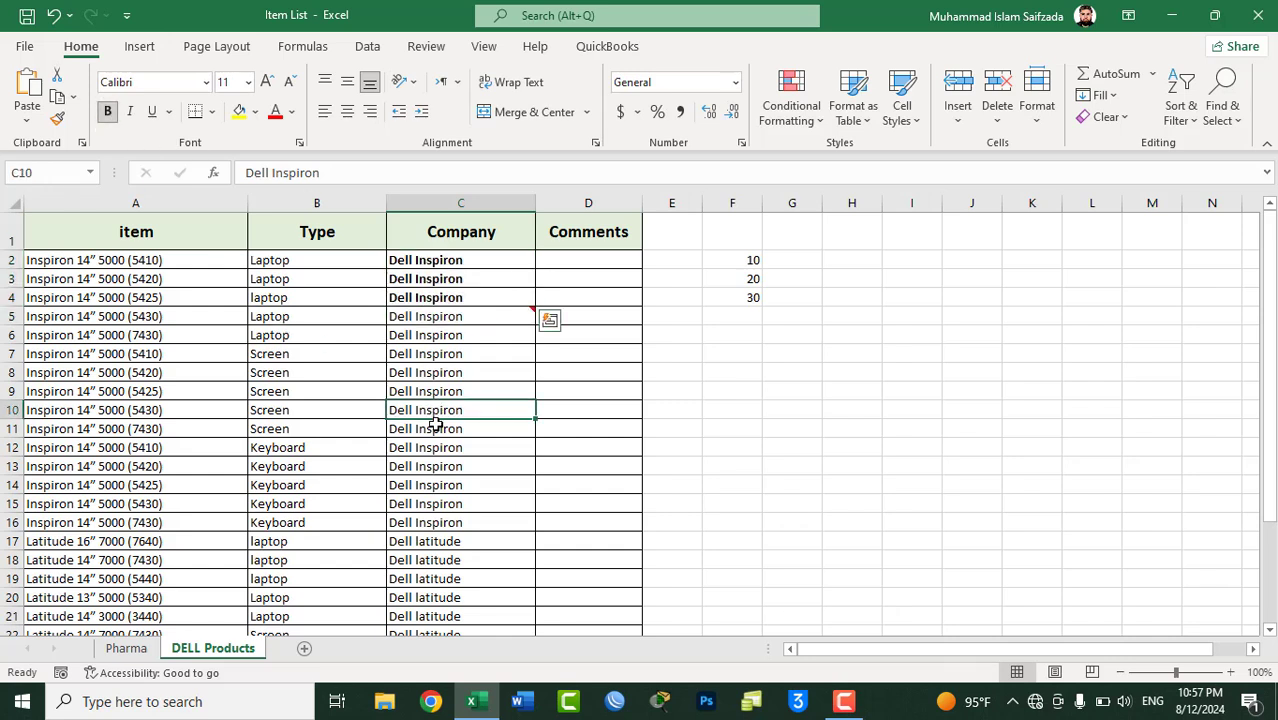
drag(435, 424, 437, 468)
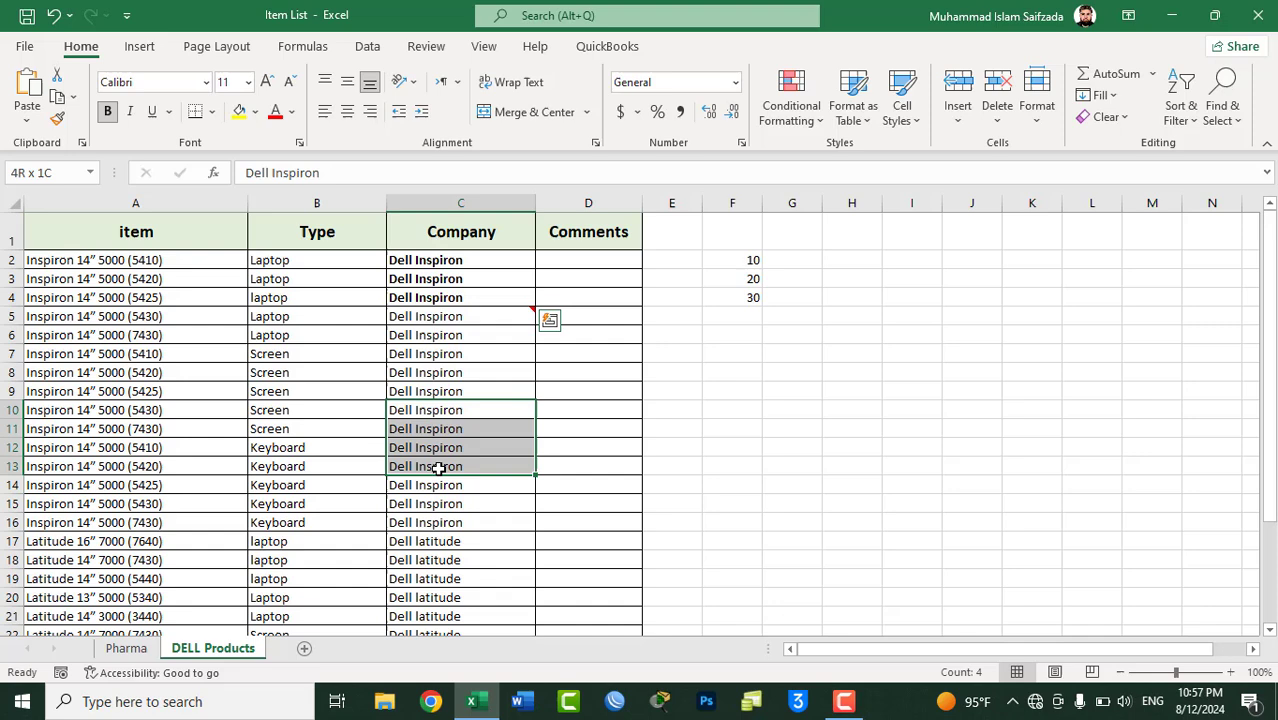
click(294, 113)
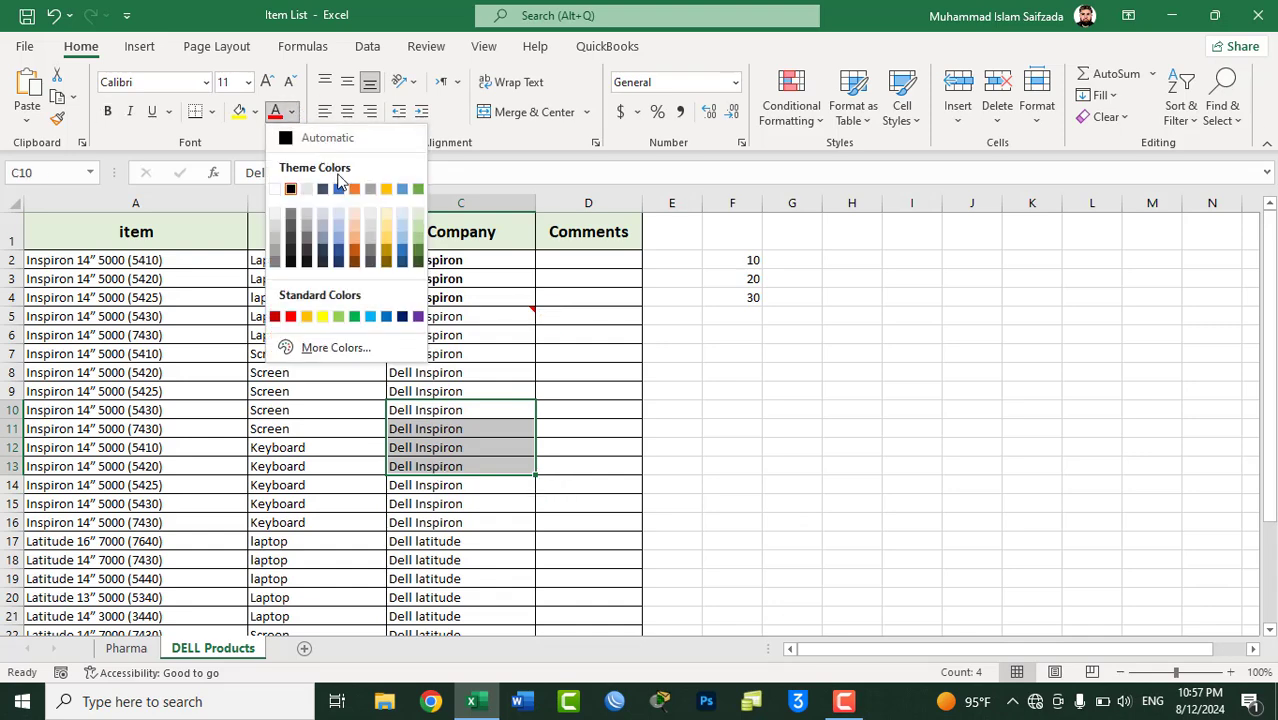
click(276, 318)
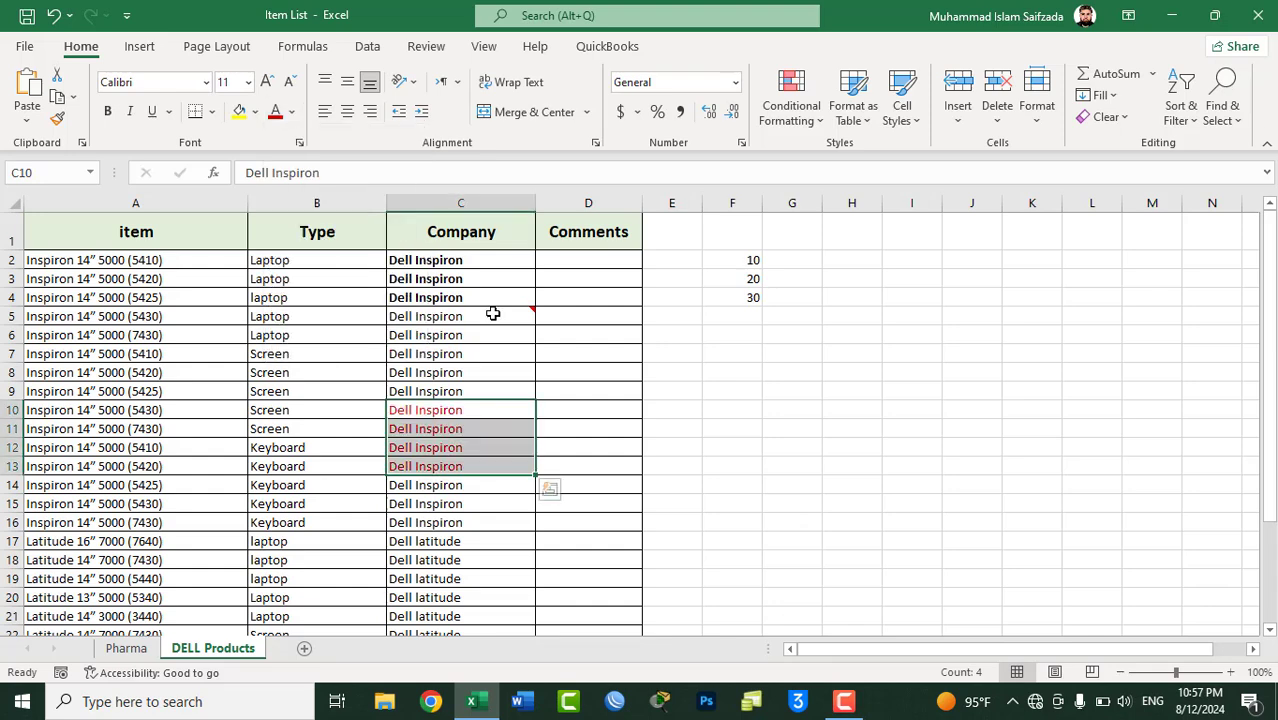
click(870, 262)
- Search for 'Dell Inspiron', step through matches to C6, and open the Format criteria
key(ctrl+f)
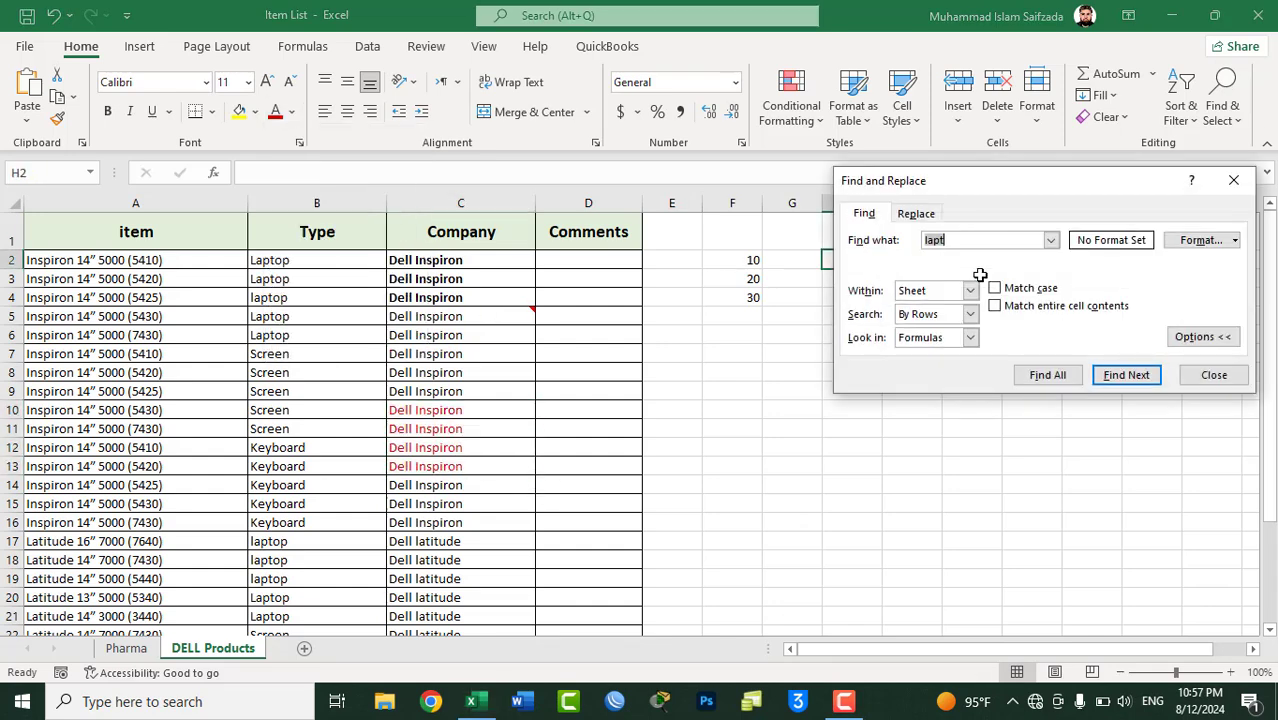
text(Dell Ins)
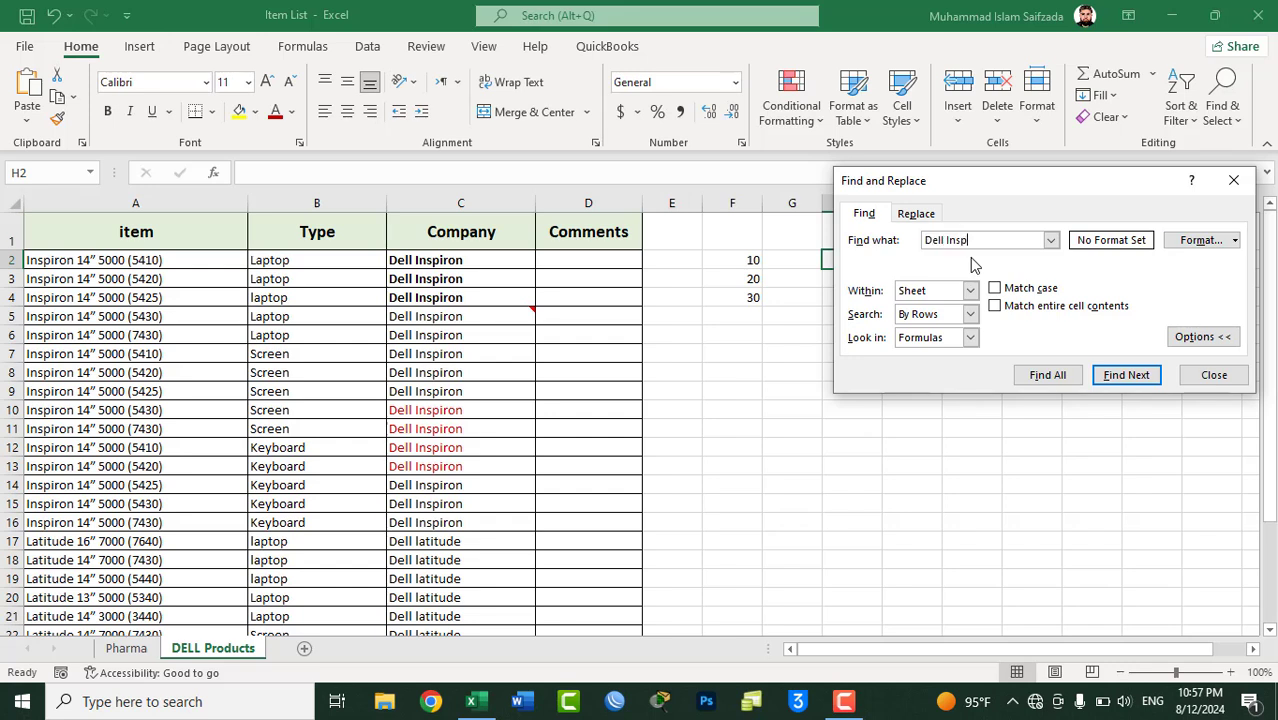
text(iron)
click(1127, 376)
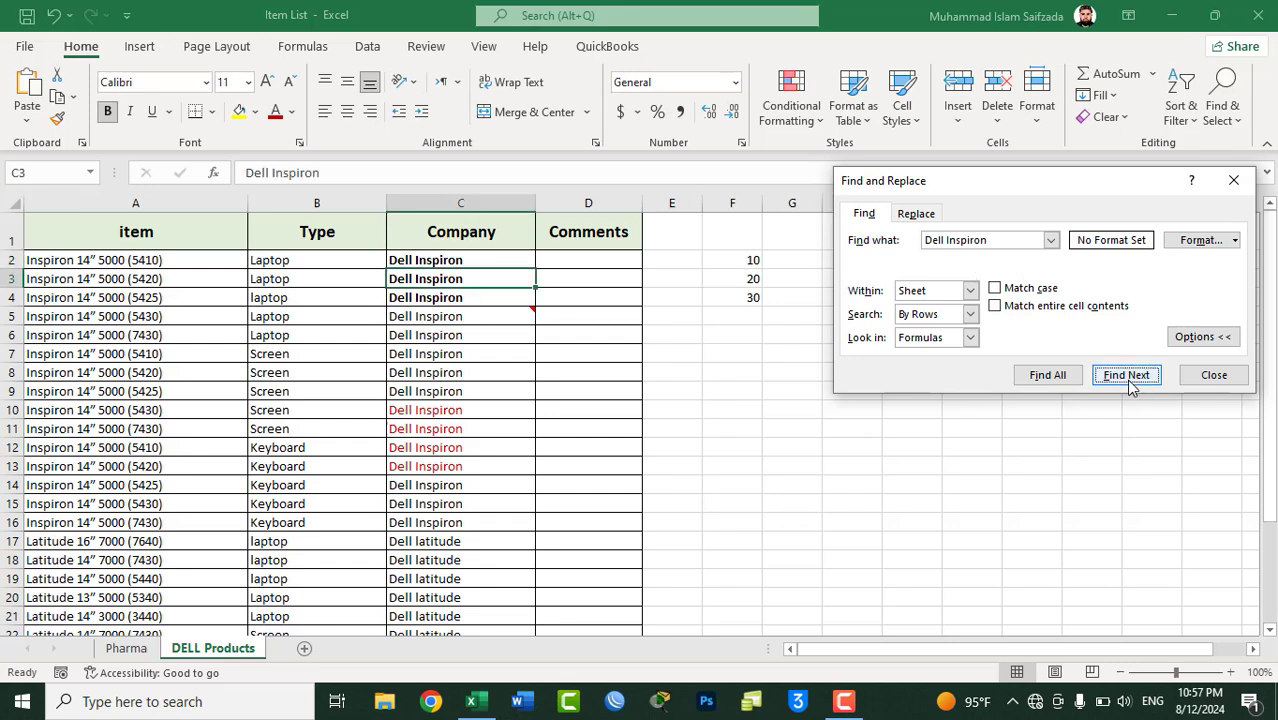
click(1129, 376)
click(1129, 382)
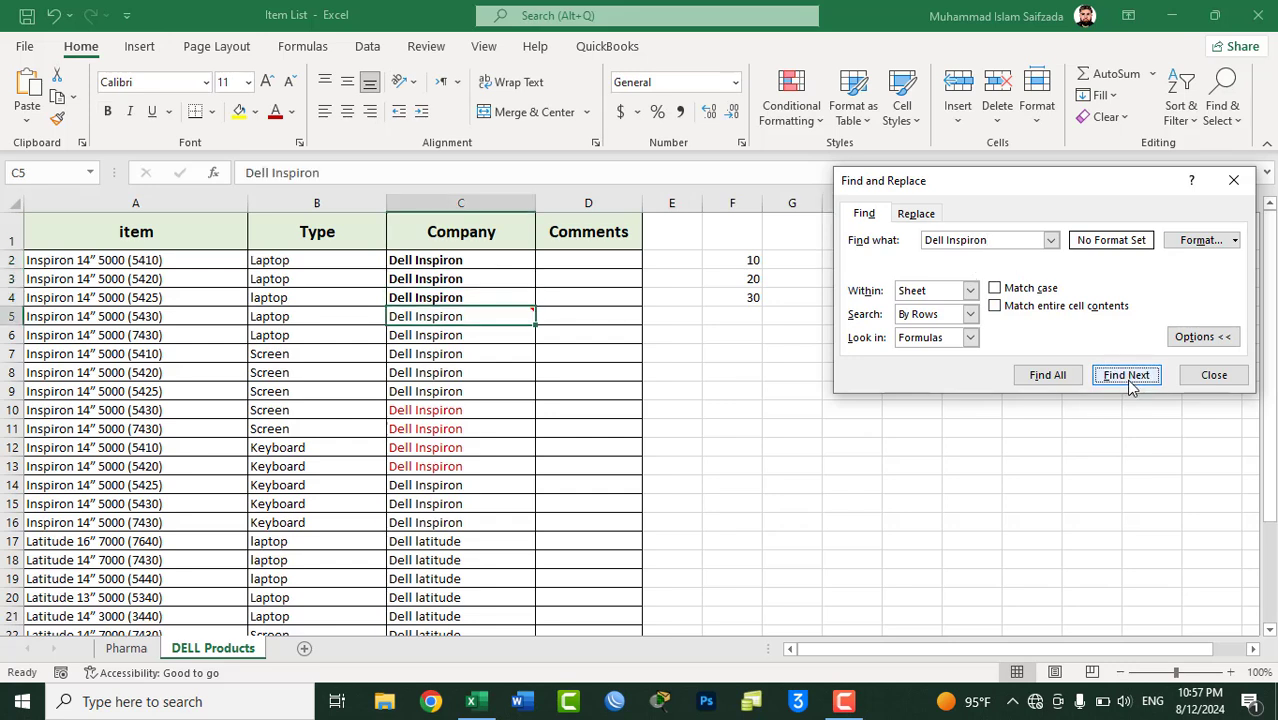
click(1129, 382)
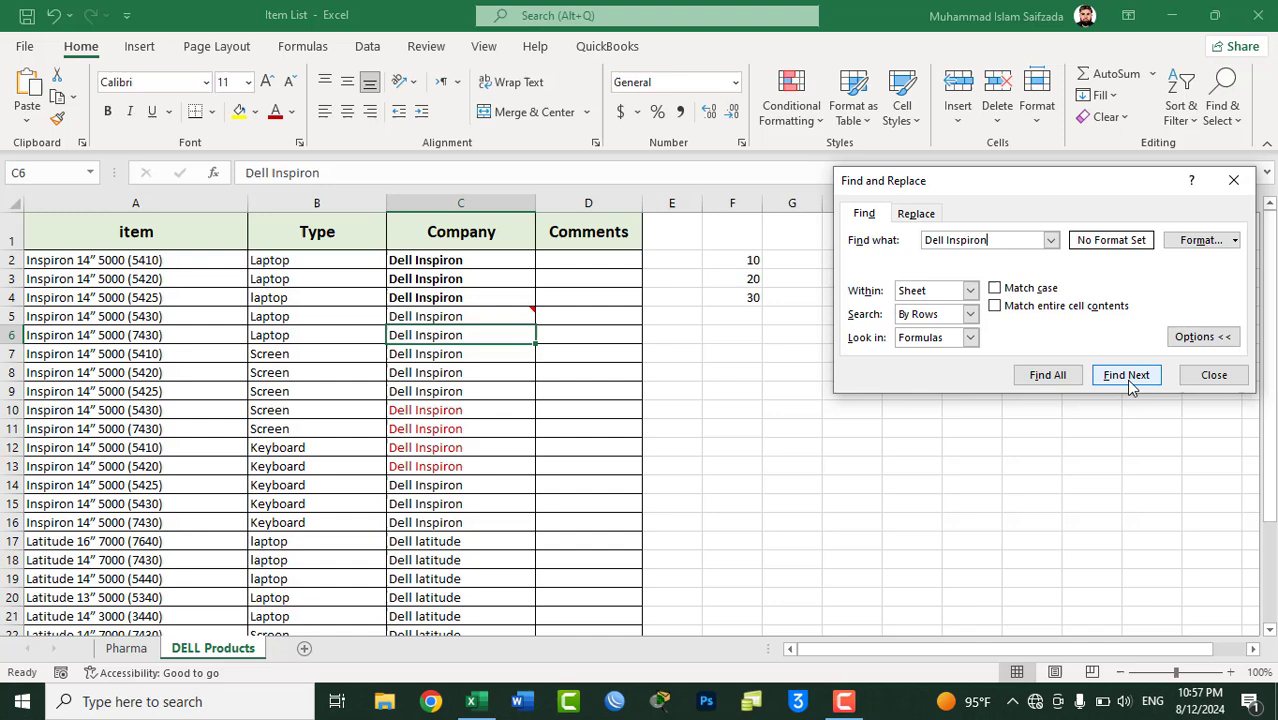
click(1200, 240)
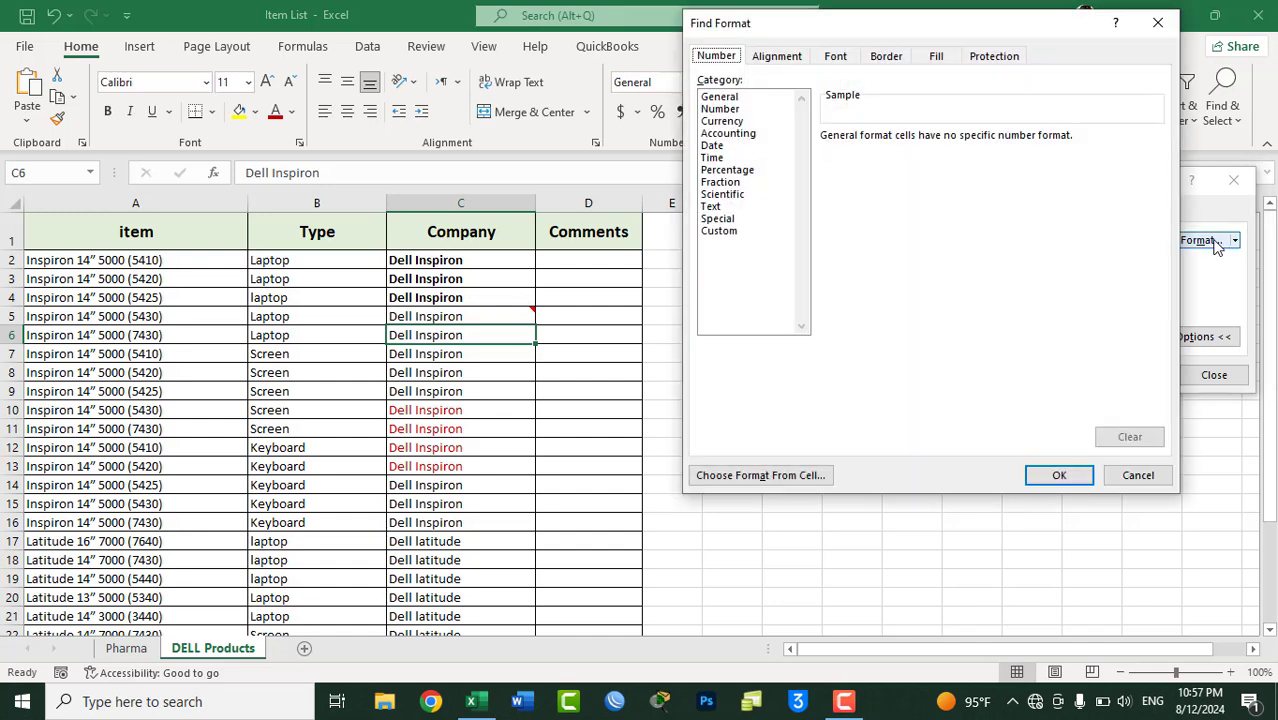
- Limit the search to Bold font and step through the bold Dell Inspiron cells
click(843, 56)
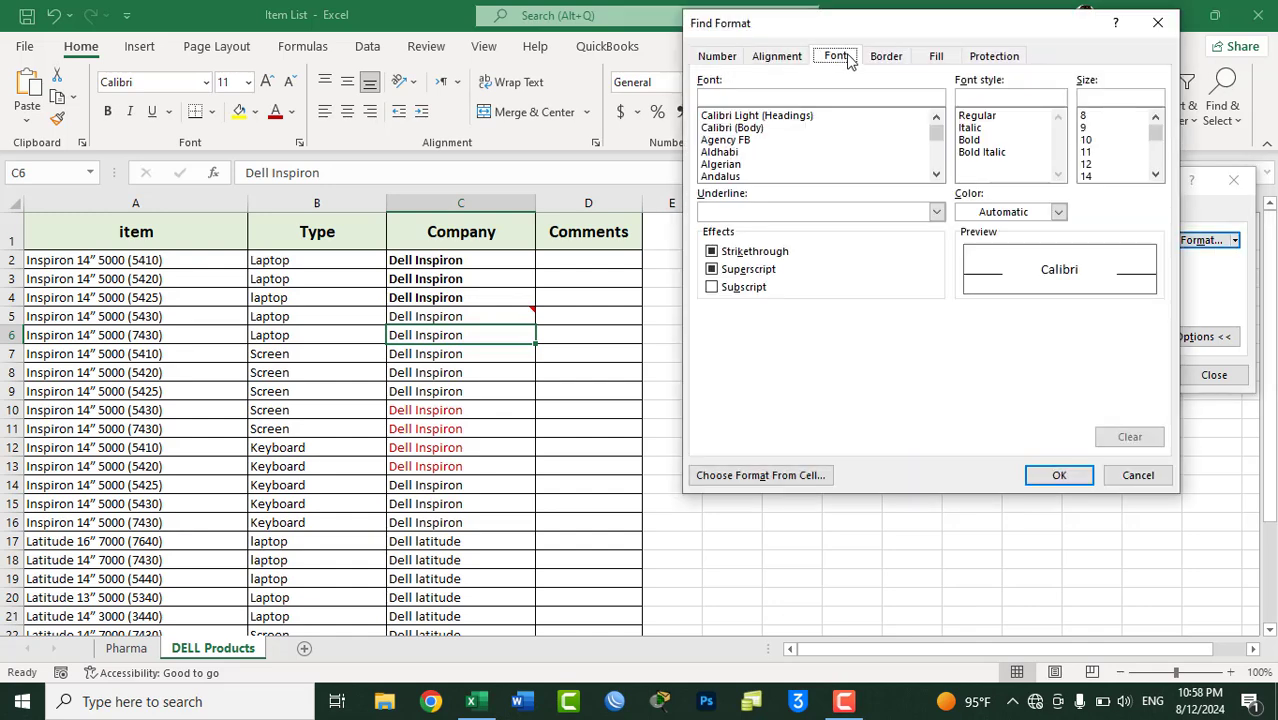
click(970, 141)
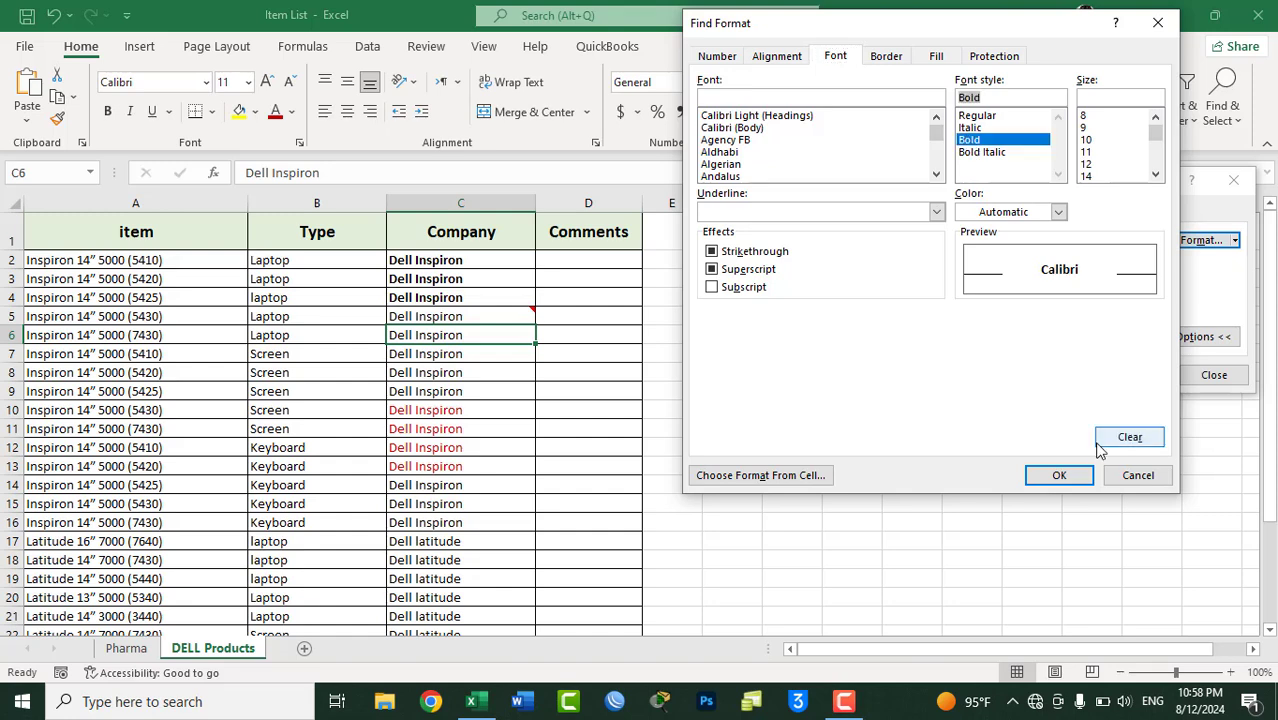
click(1082, 478)
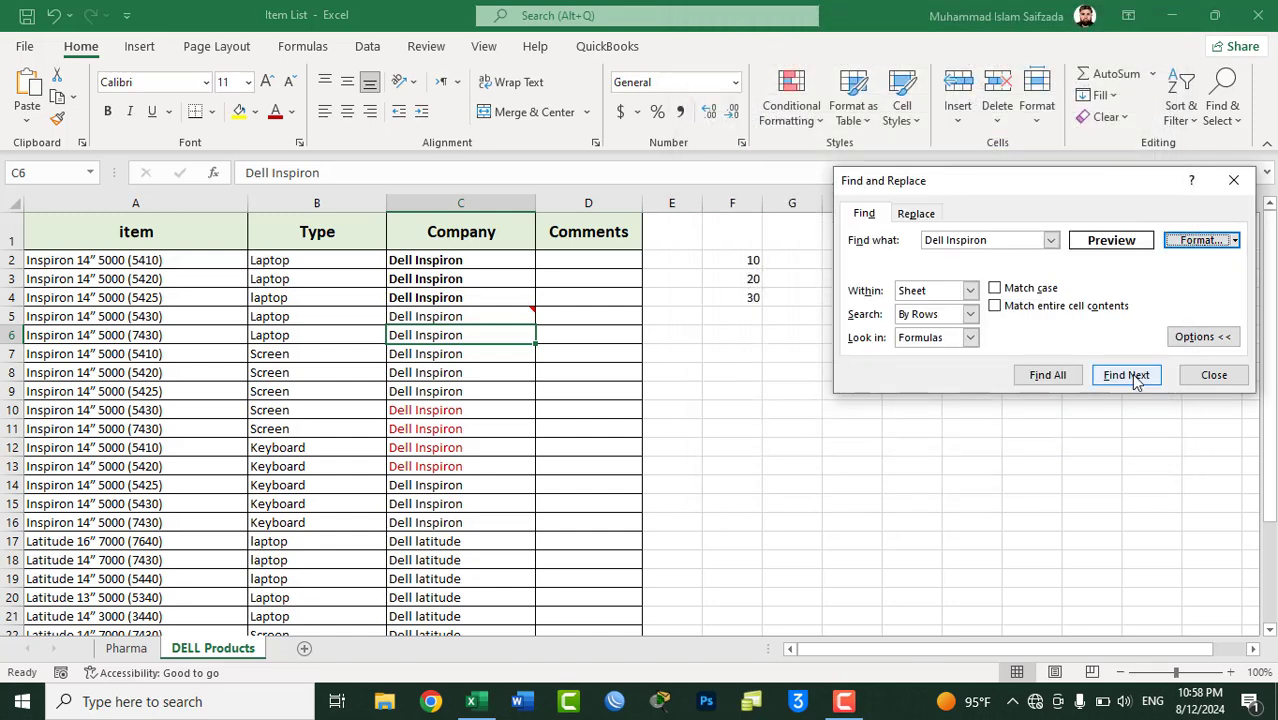
click(1127, 375)
click(1127, 375)
click(1127, 375)
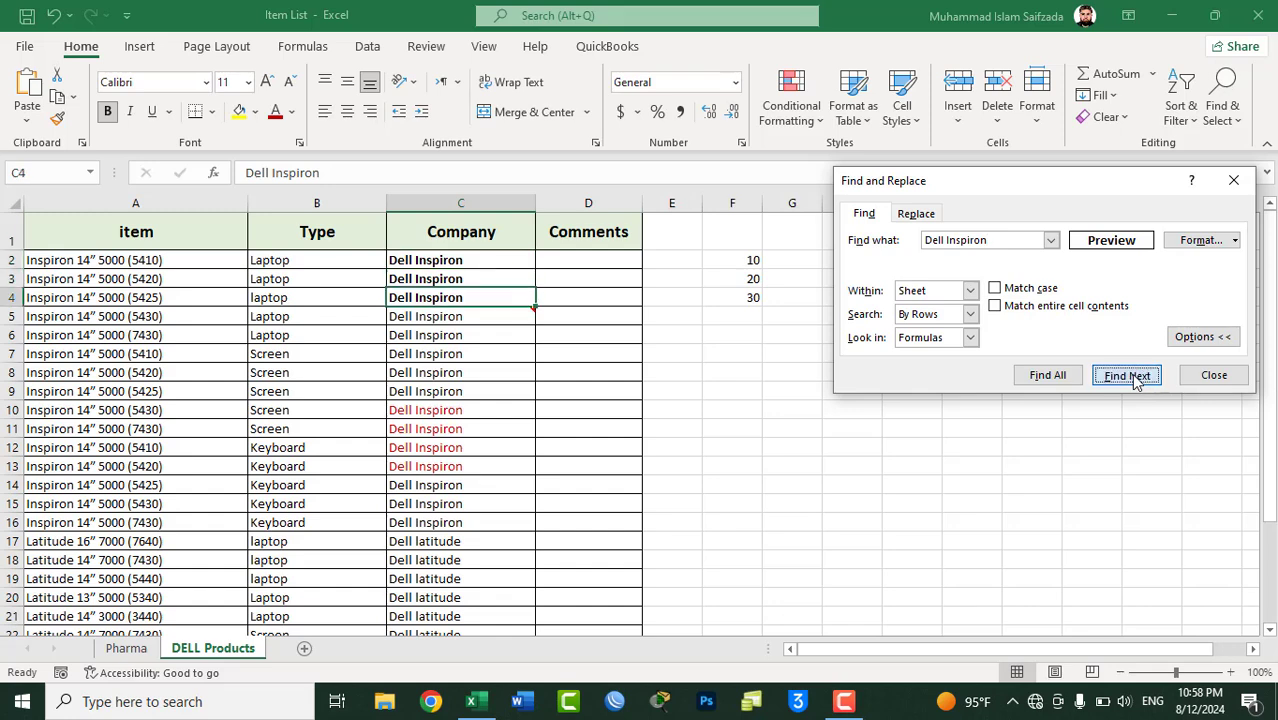
click(1127, 375)
click(1127, 375)
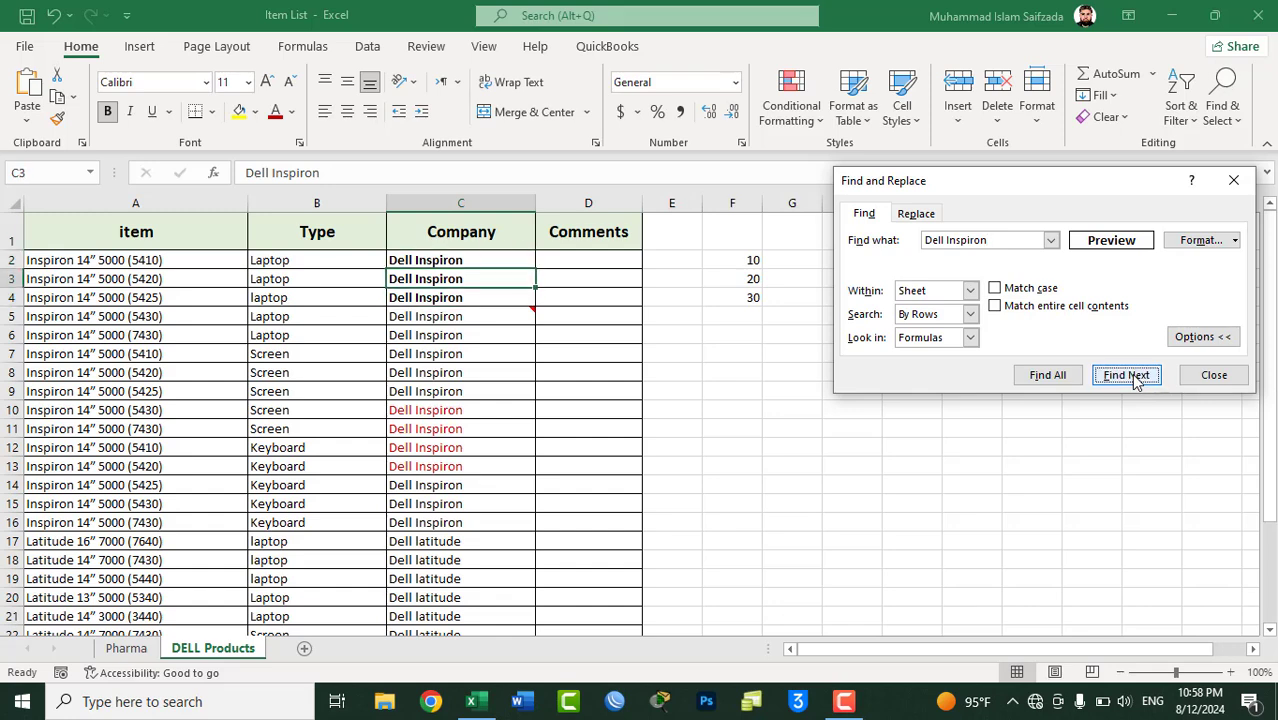
- Change the criterion to Regular, dark red font and step through matches to C13
click(1200, 240)
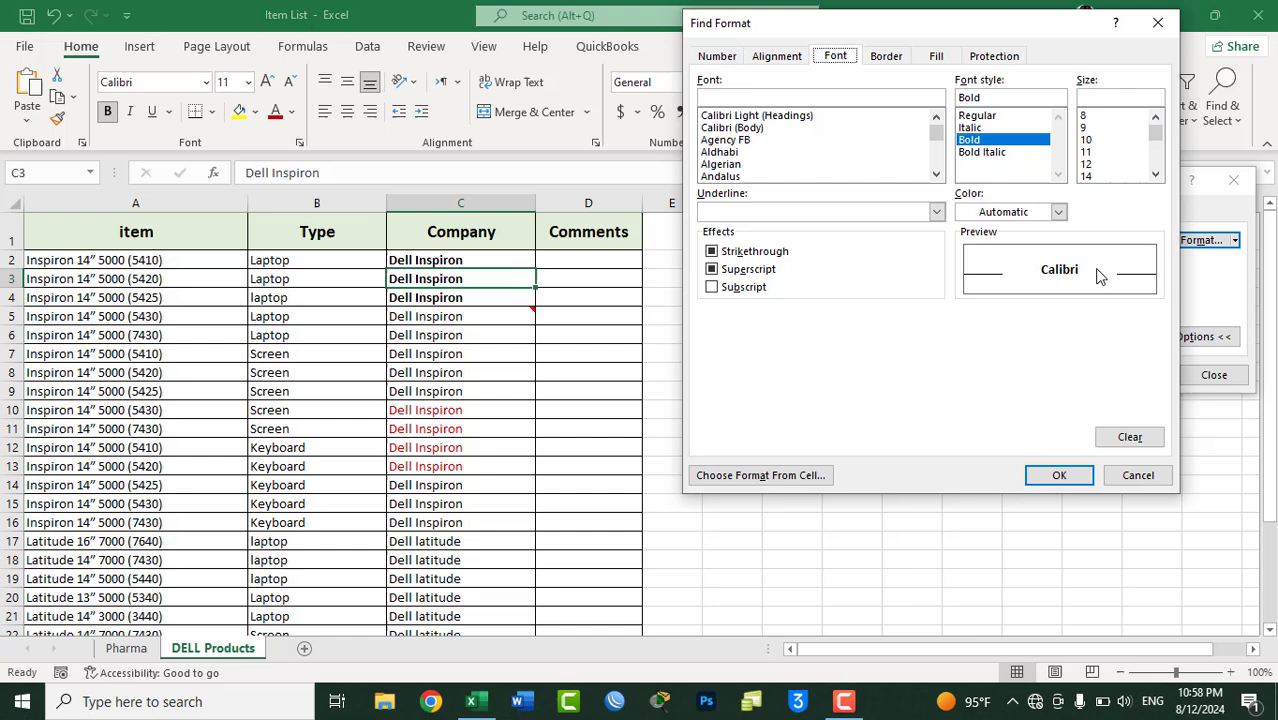
click(984, 116)
click(1003, 213)
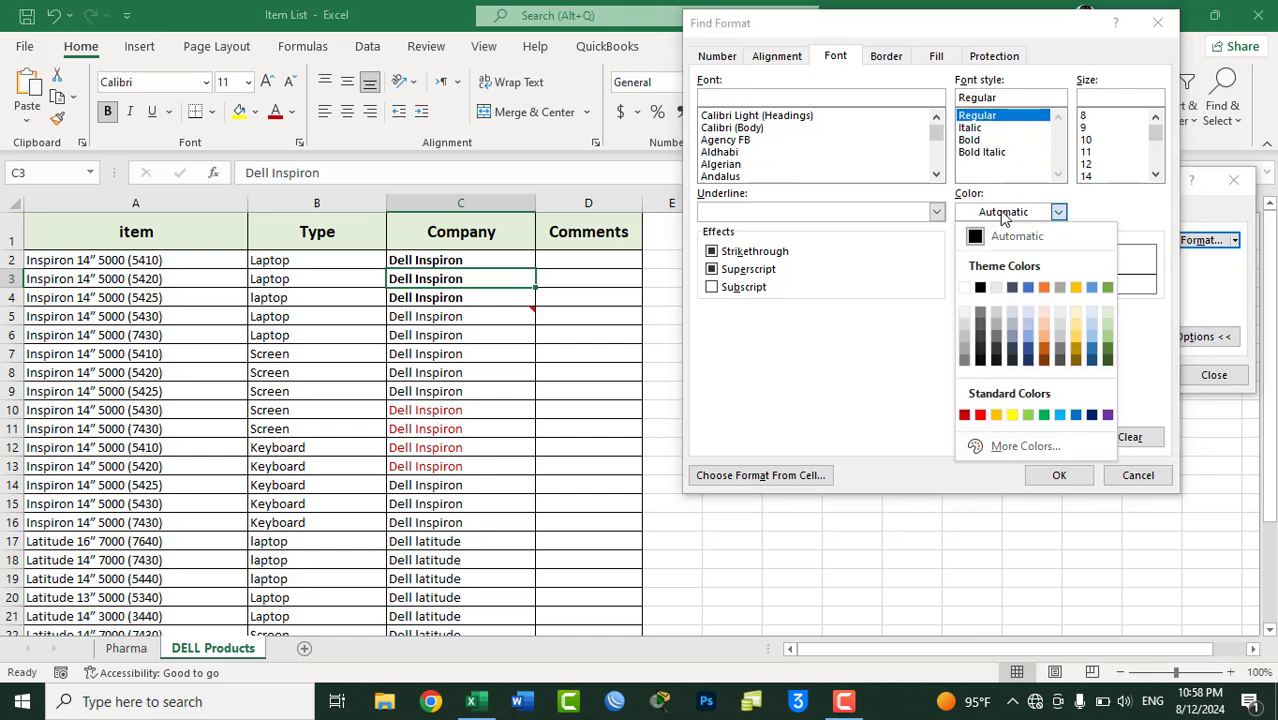
click(964, 415)
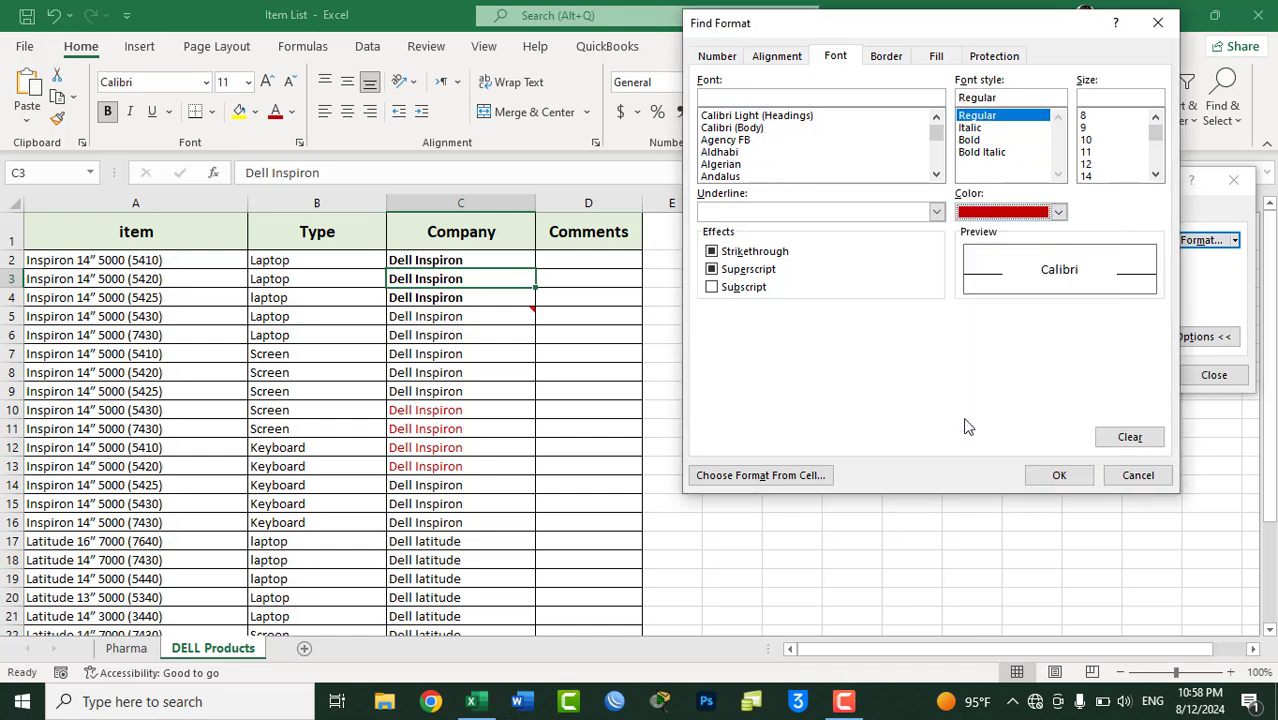
click(1076, 476)
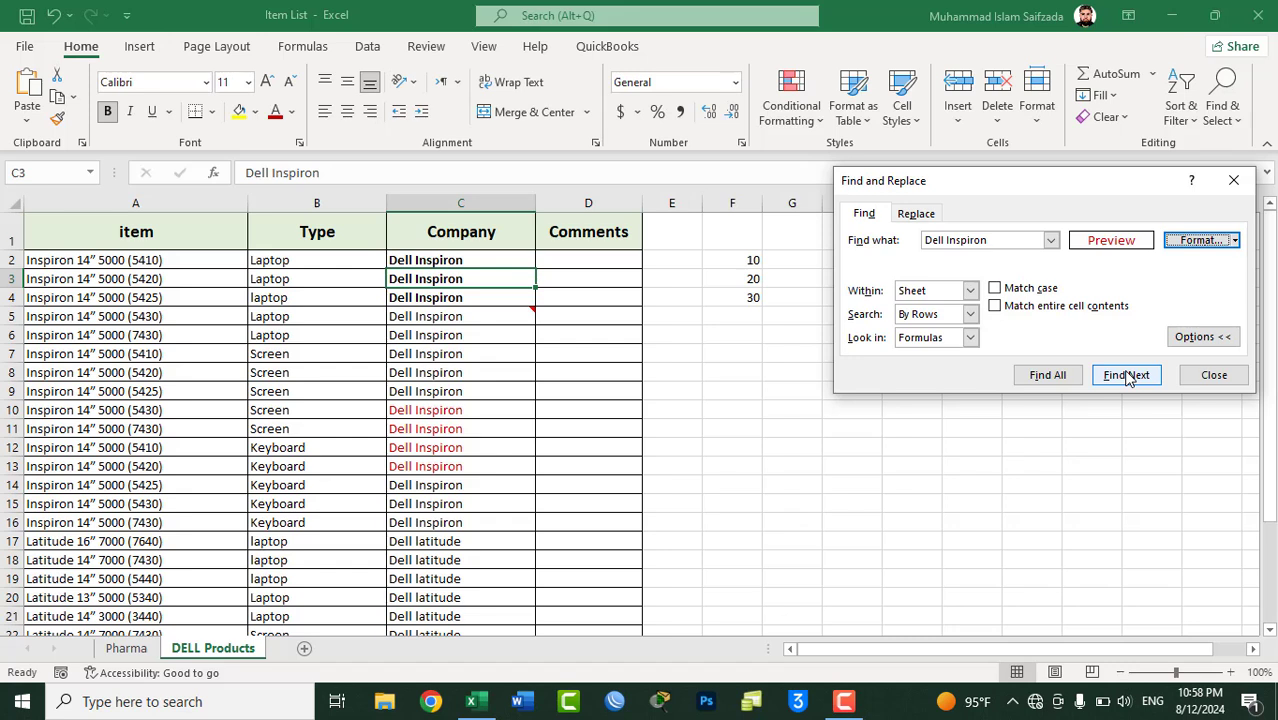
click(1127, 376)
click(1127, 376)
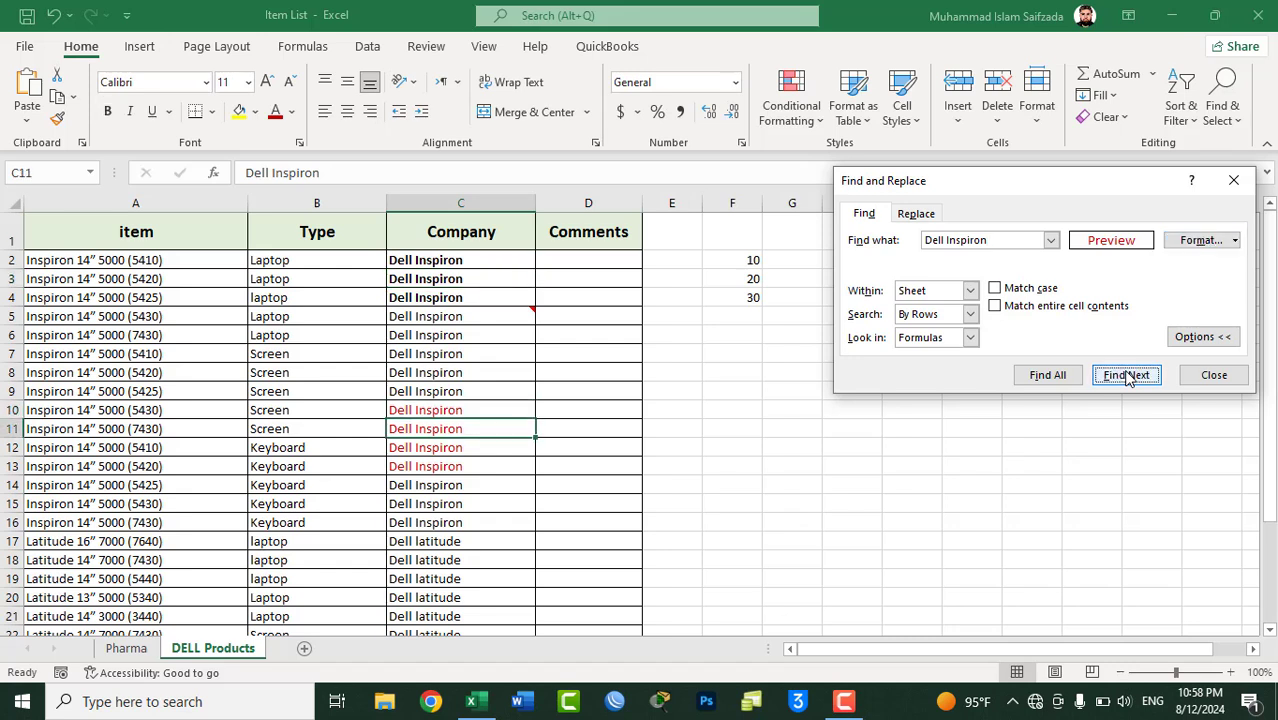
click(1127, 376)
click(1127, 376)
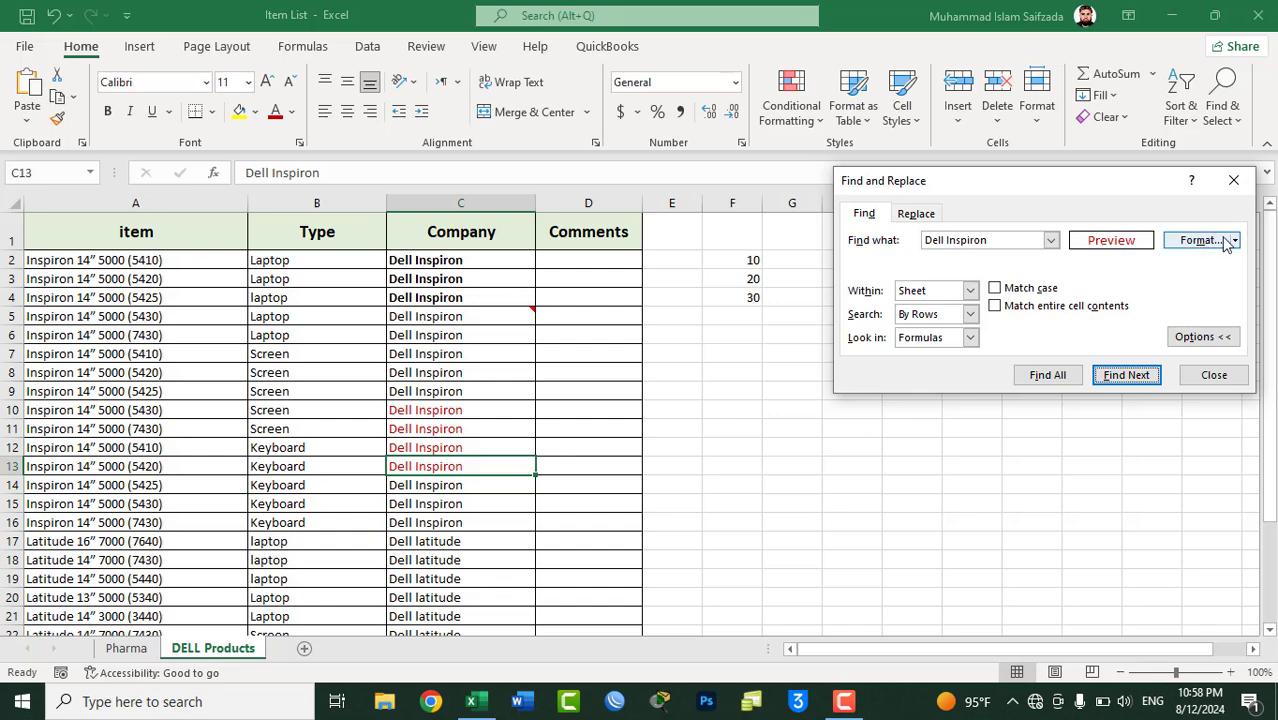
- Set the format criterion colour to black and step through matches, landing on C15 then C3
click(1226, 242)
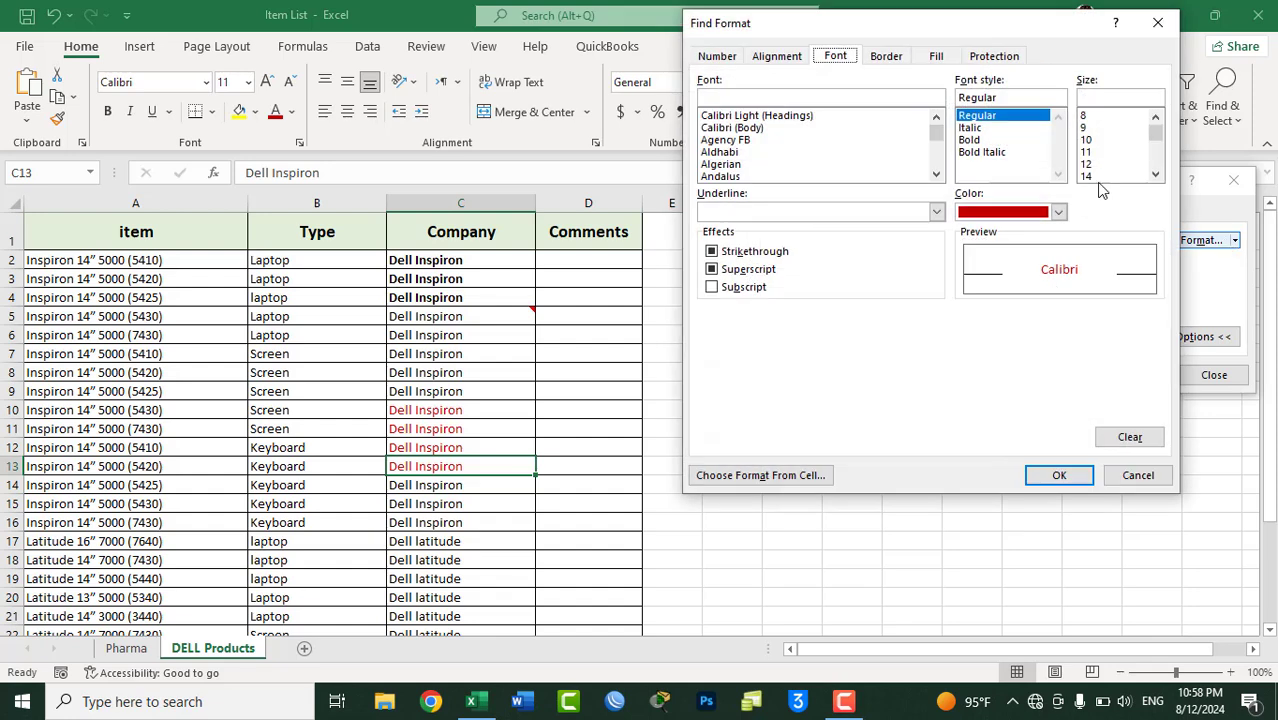
click(1001, 220)
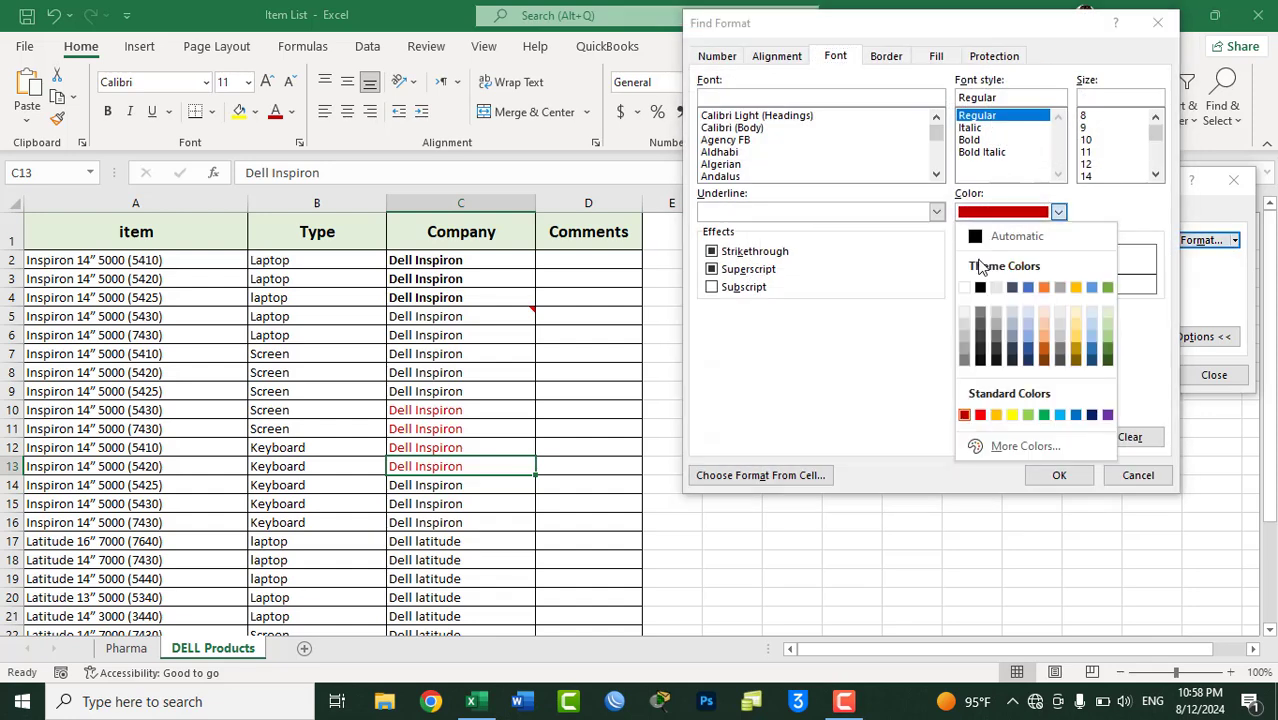
click(979, 287)
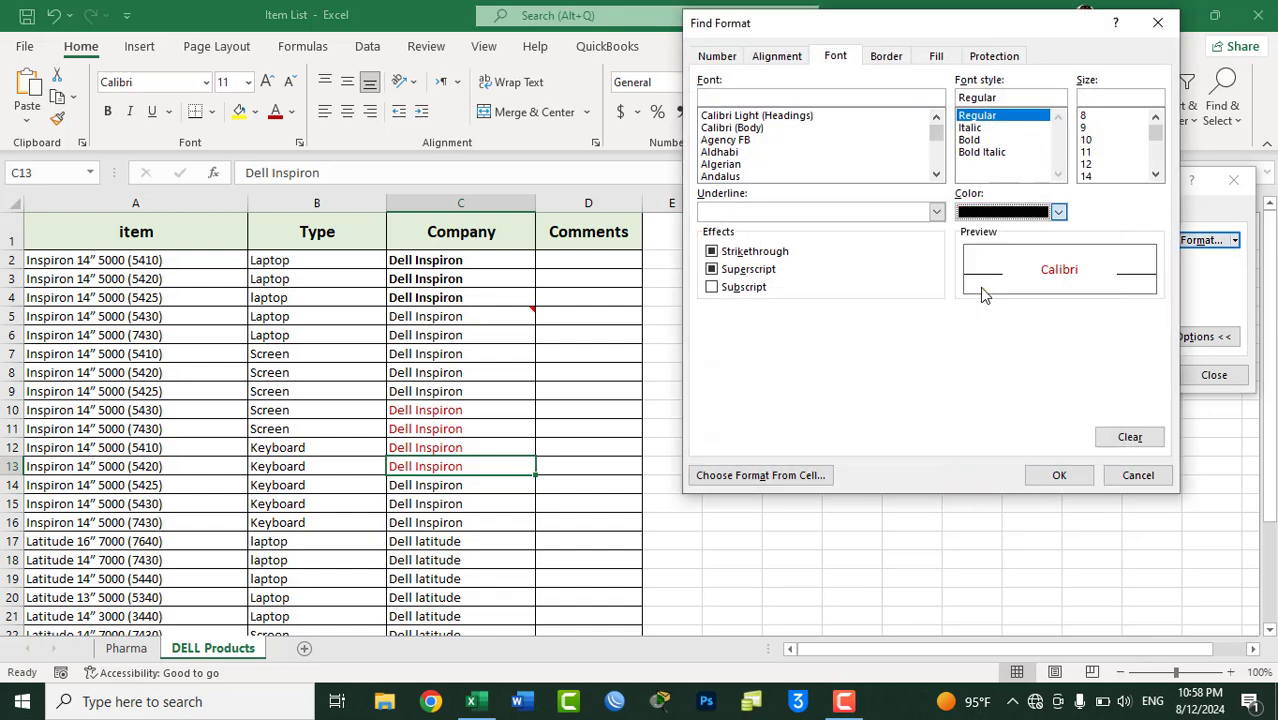
click(1055, 476)
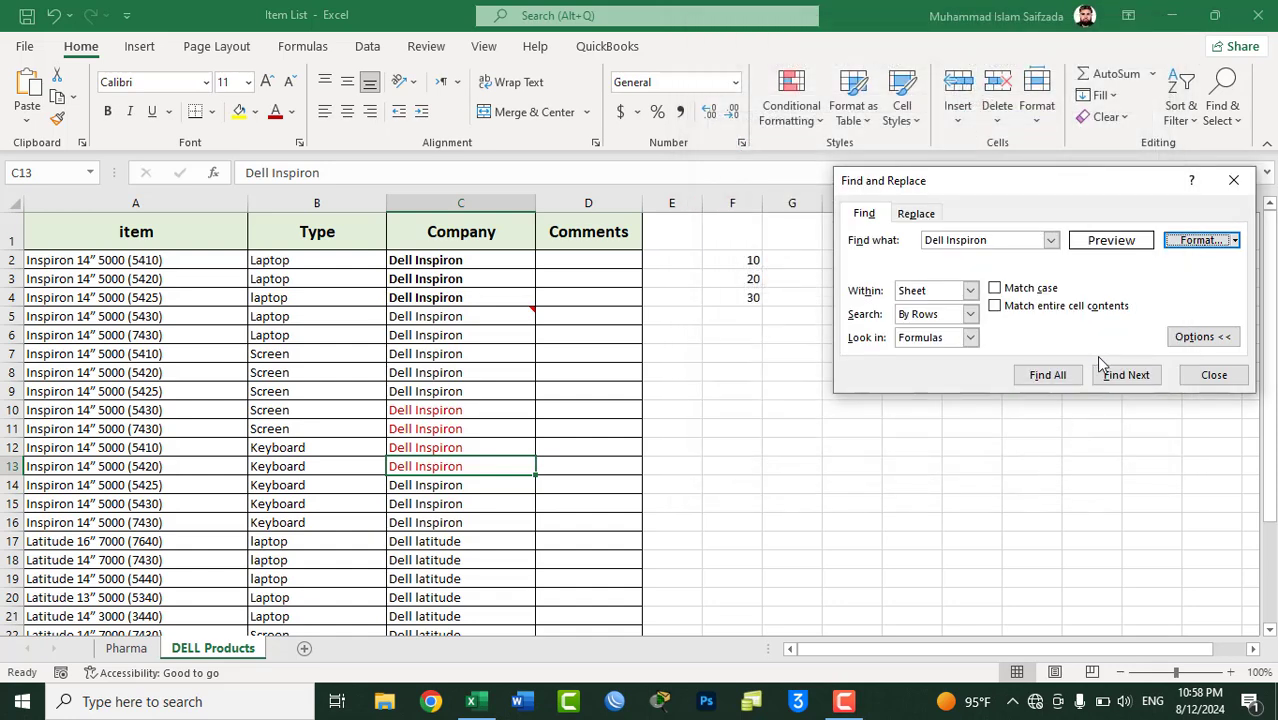
click(1126, 380)
click(1126, 380)
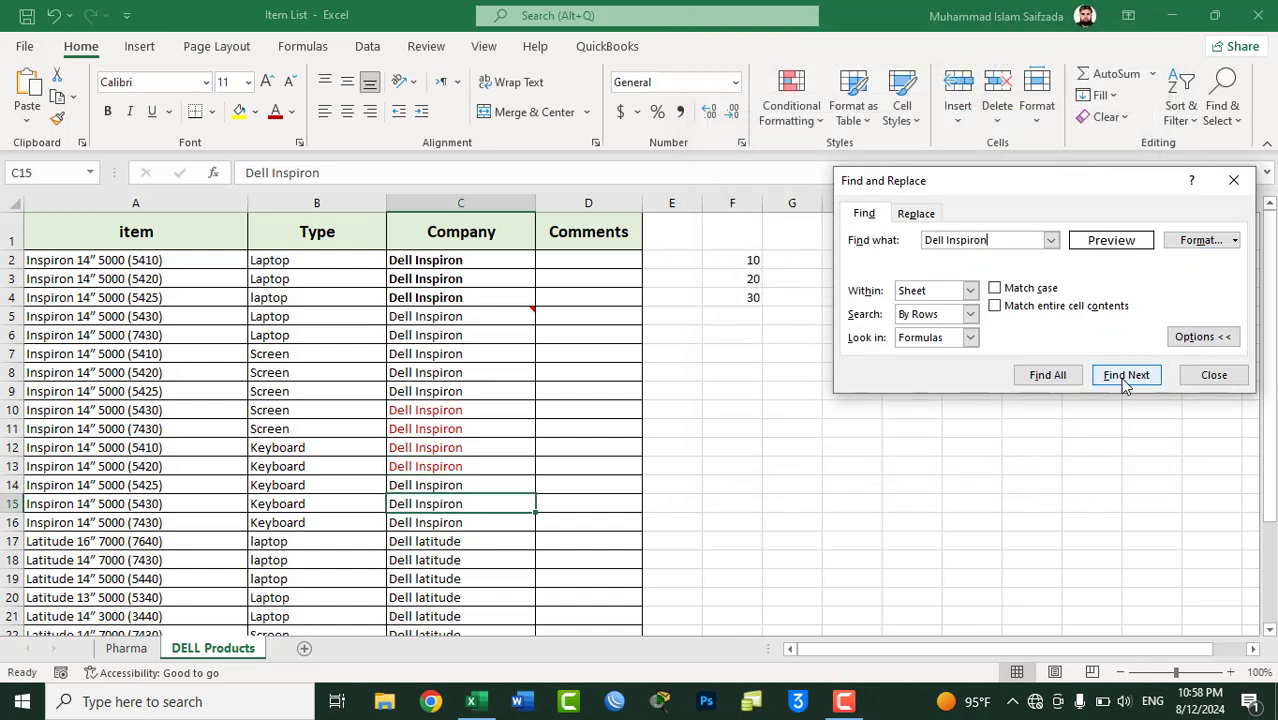
click(1126, 380)
click(1126, 380)
click(1126, 380)
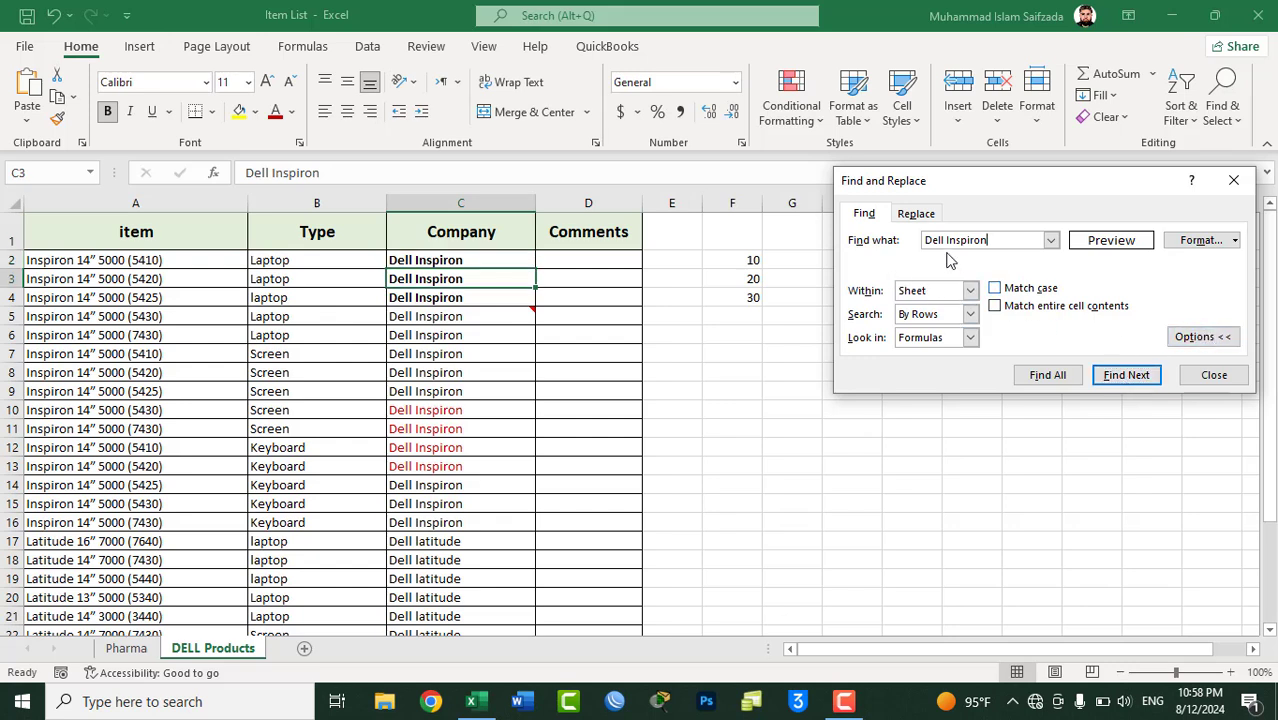
- Close the Find dialog and select an empty cell away from the table
click(1212, 337)
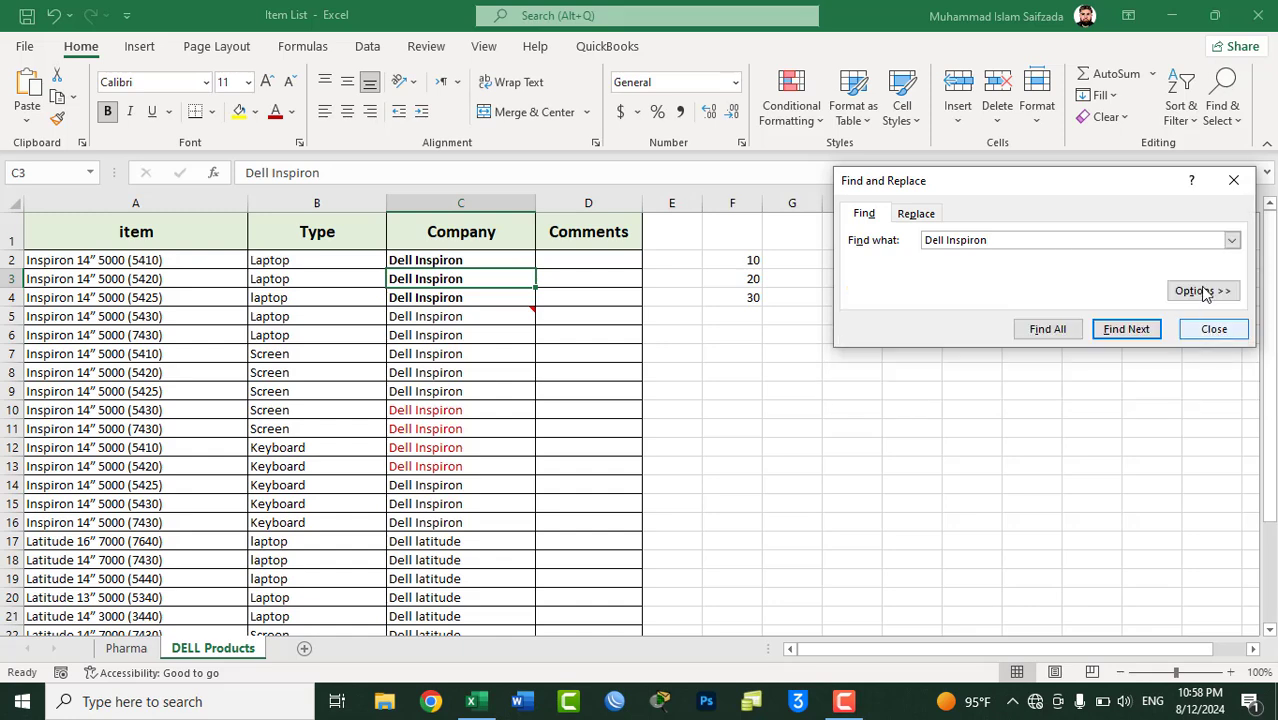
click(1202, 290)
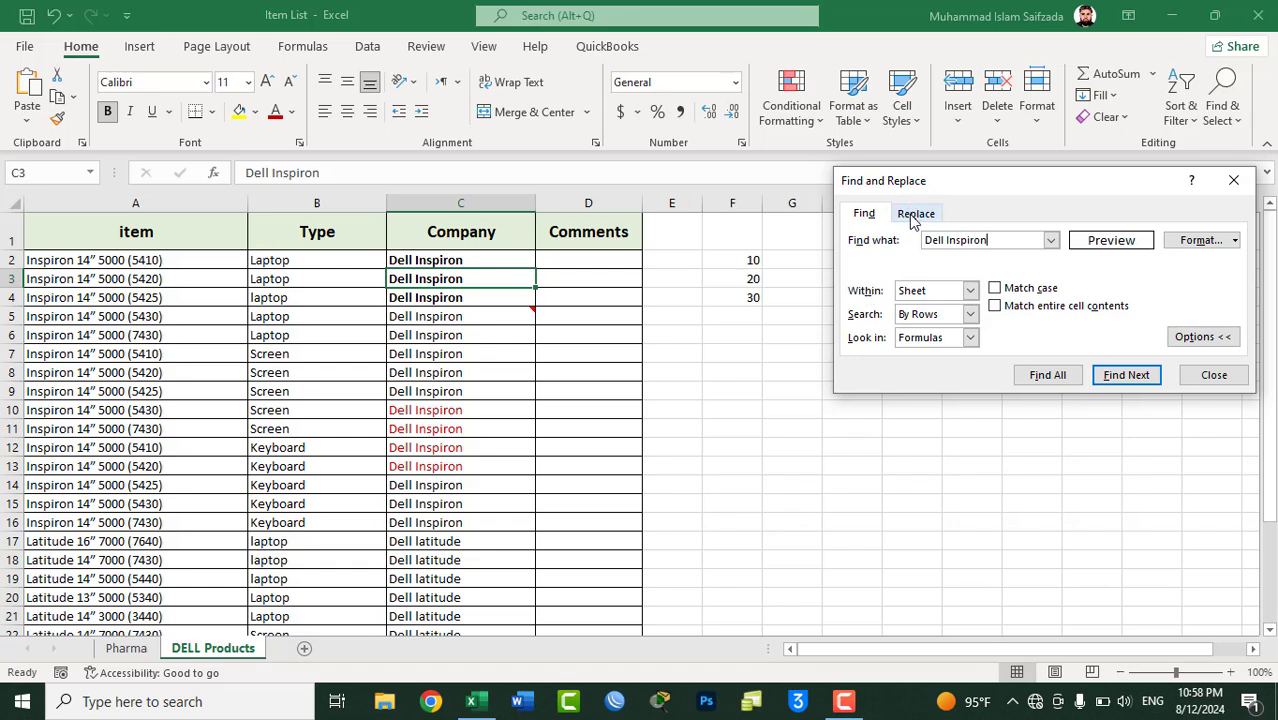
click(1198, 376)
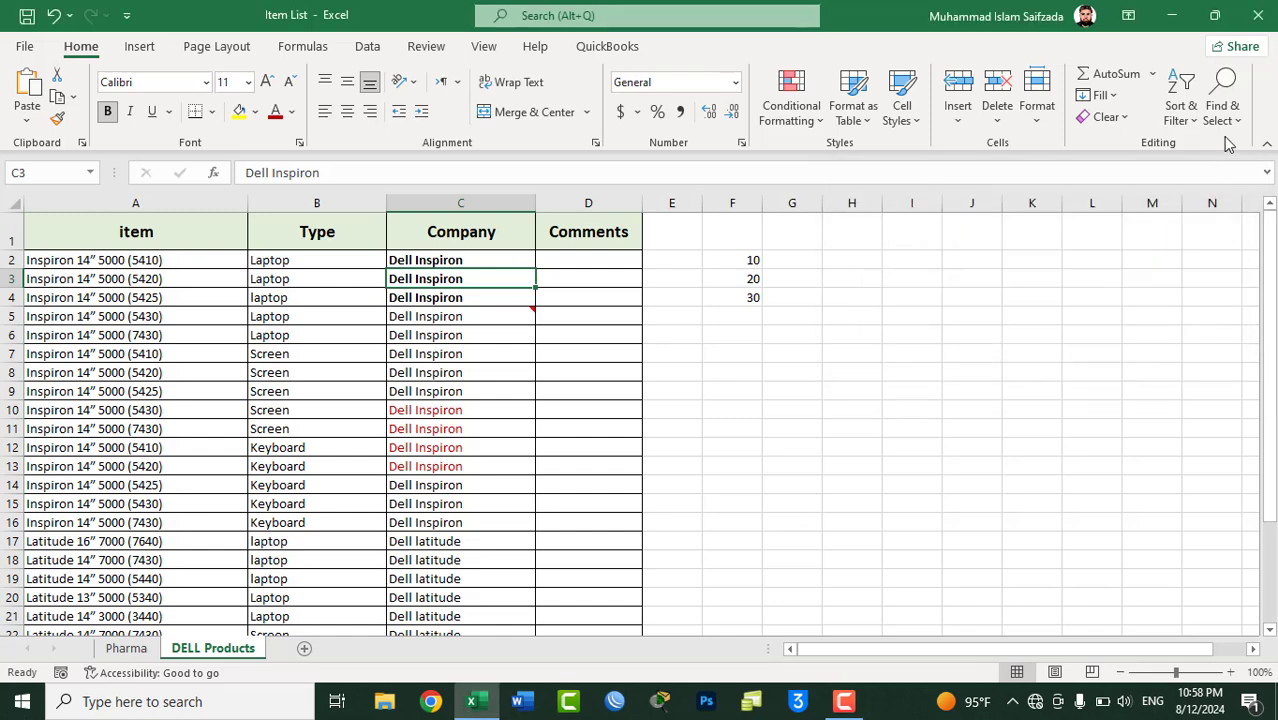
click(1222, 105)
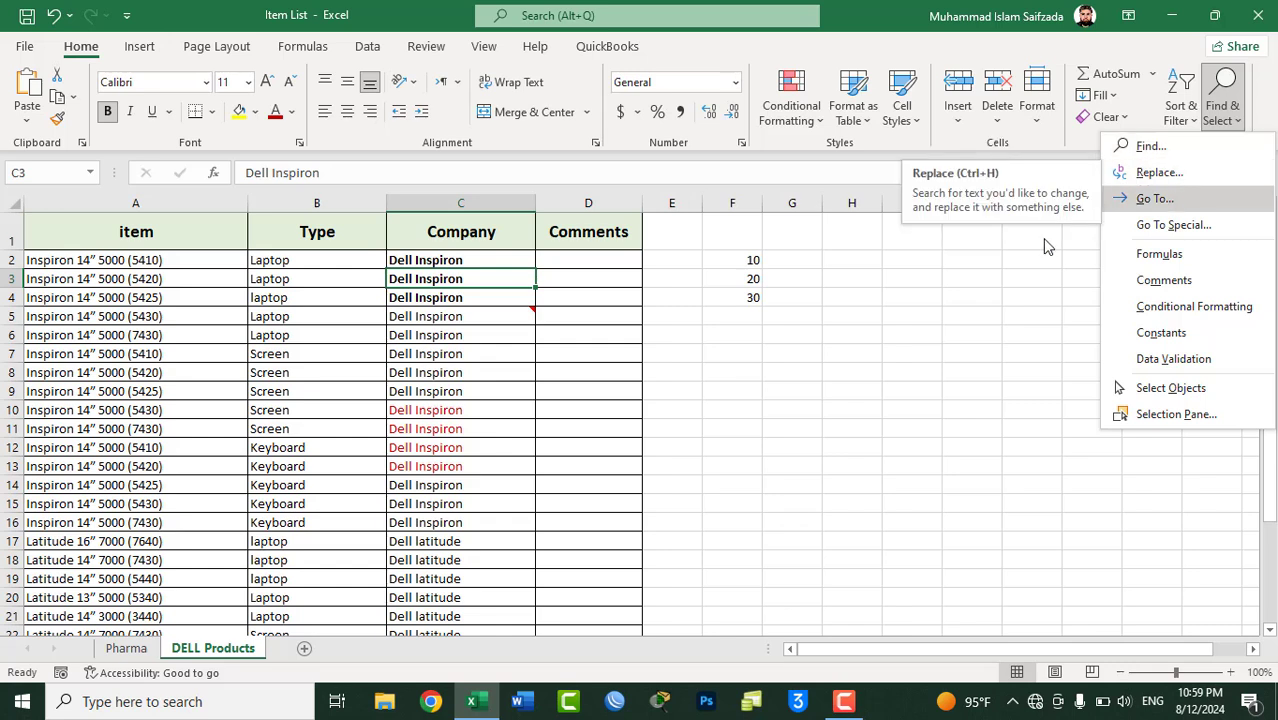
click(998, 294)
click(999, 295)
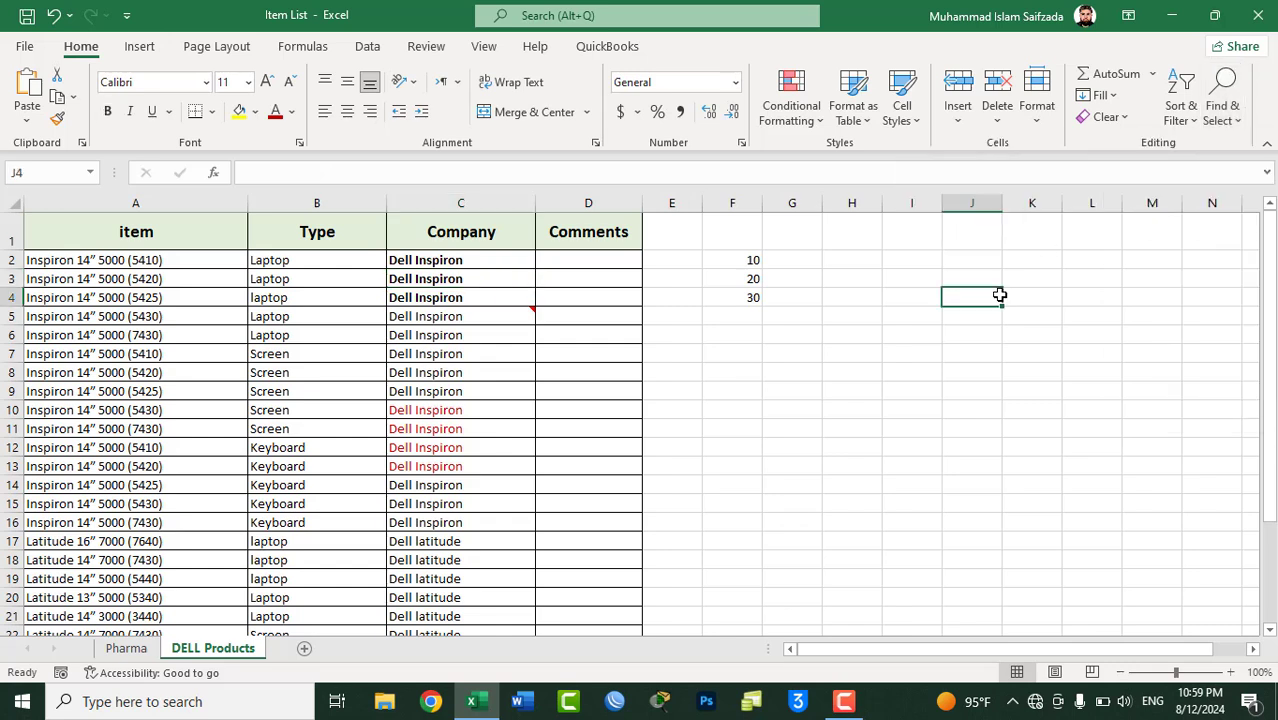
- Open Find and Replace on the Replace tab with 'Dell Inspiron' still entered
key(ctrl+f)
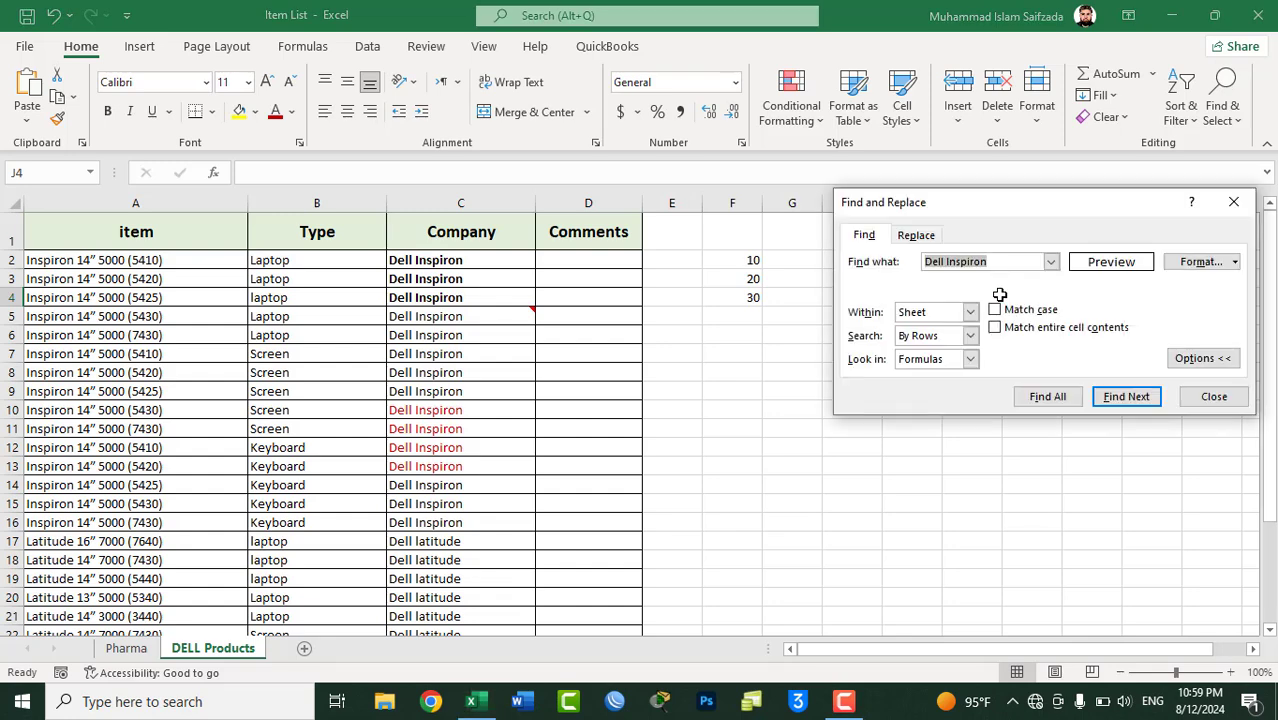
key(Escape)
key(ctrl+h)
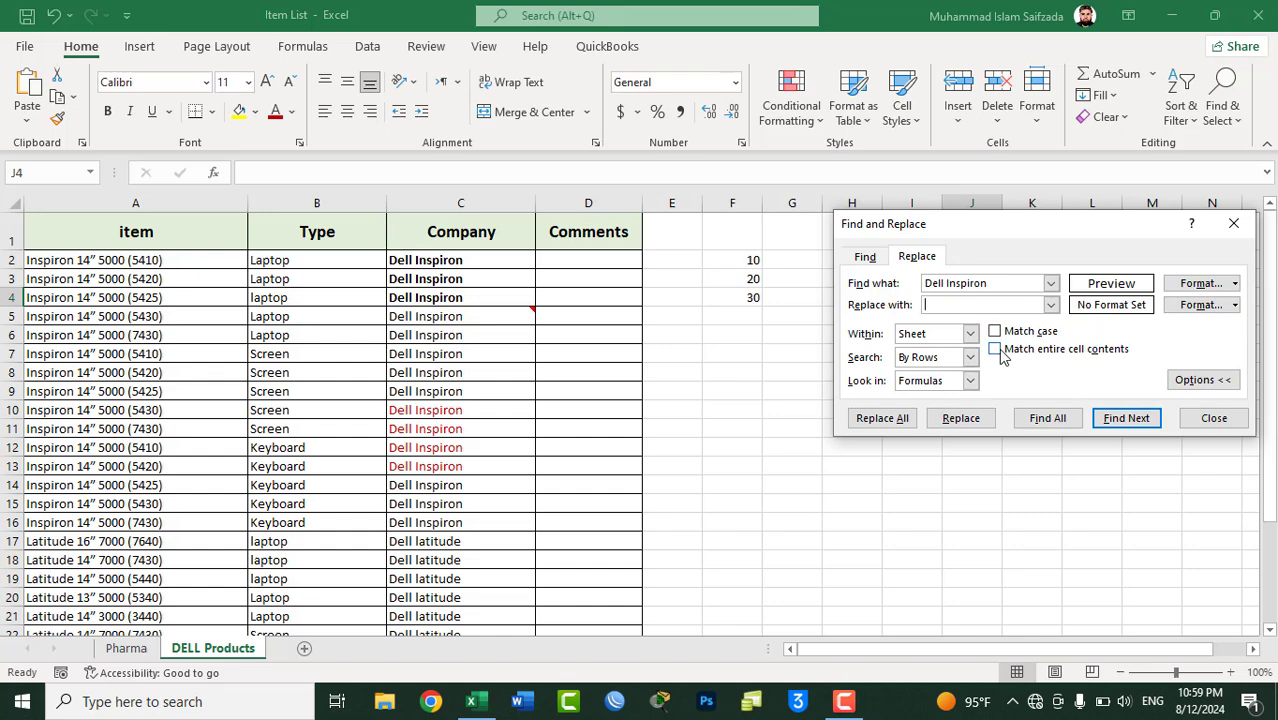
click(1207, 388)
click(1200, 340)
click(1172, 378)
click(1192, 340)
drag(997, 282, 897, 284)
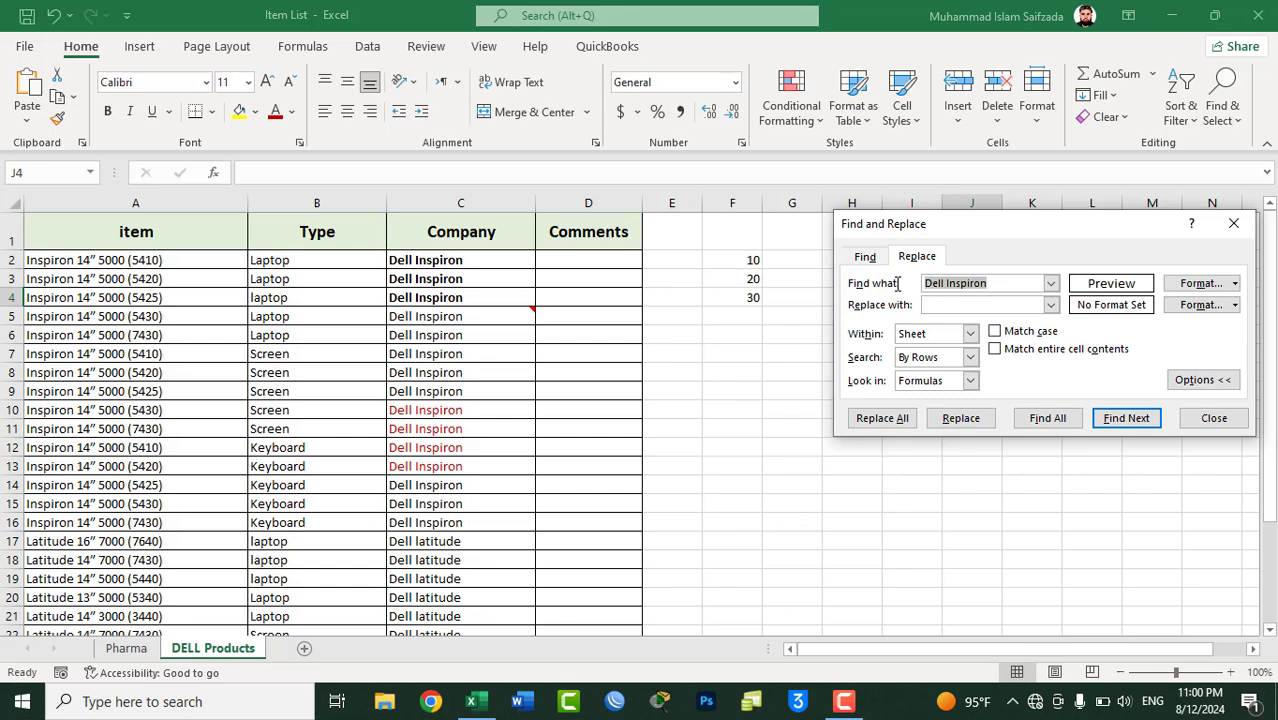
- Set Find what to 'laptop' and Replace with to 'Laptop'
key(BackSpace)
text(op)
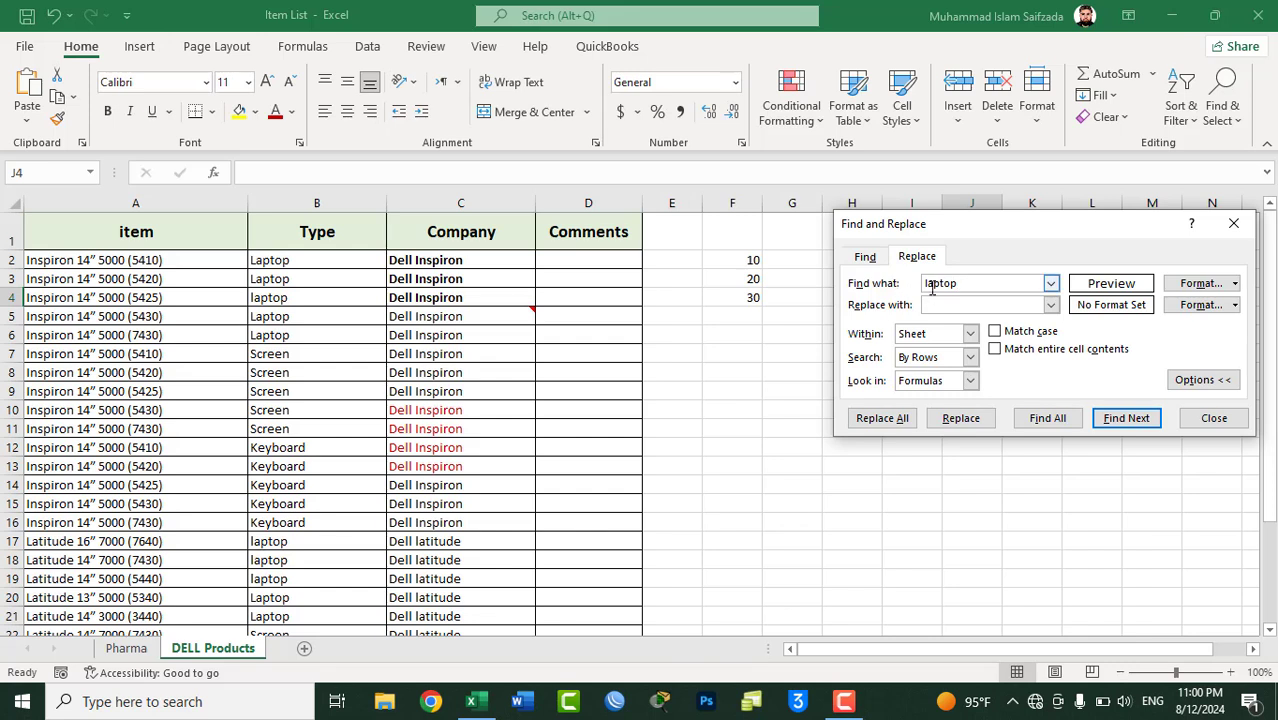
click(928, 303)
click(955, 283)
click(969, 304)
text(aptop)
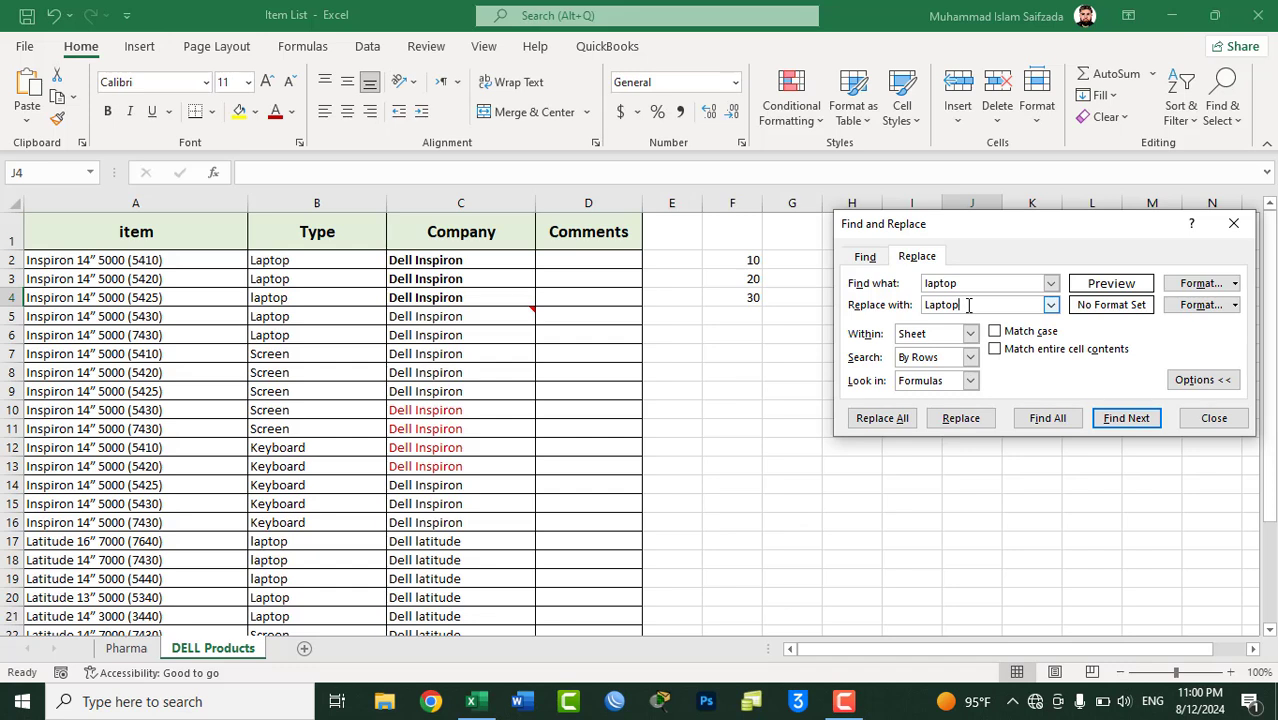
- Step through the laptop matches, replace the one in B17, then replace all remaining with 'Laptop'
click(962, 418)
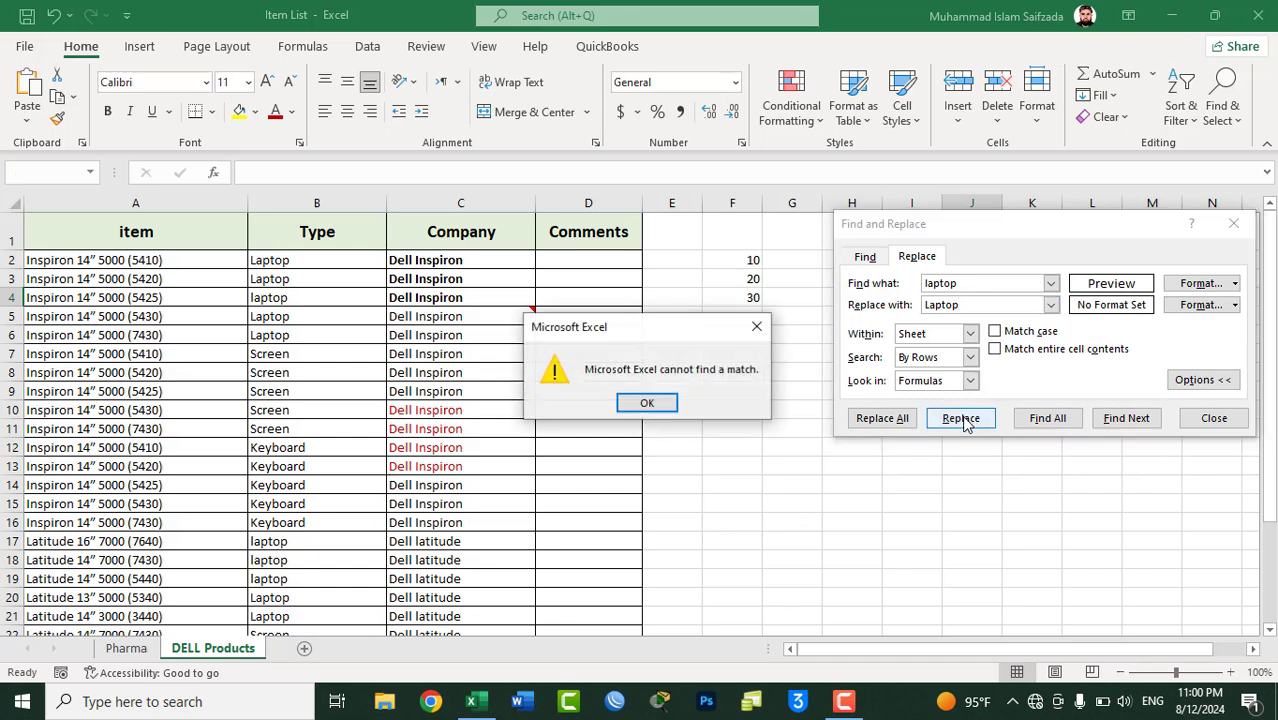
click(650, 404)
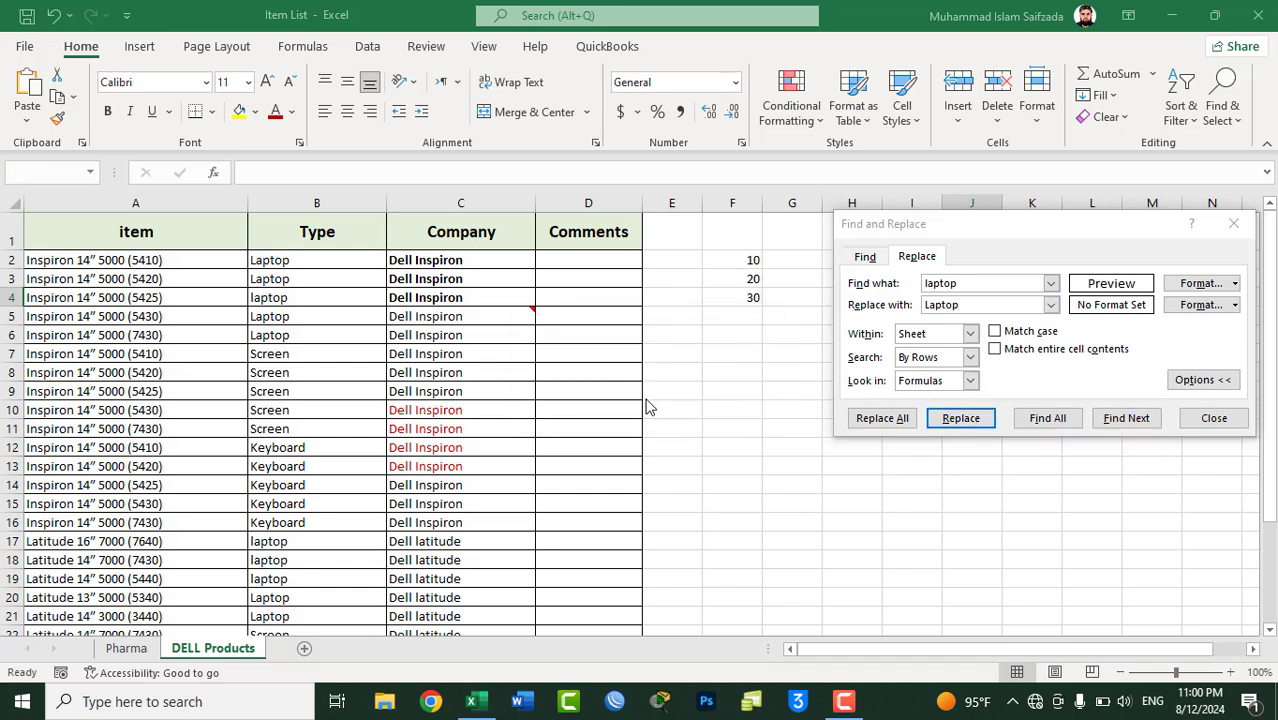
click(1118, 420)
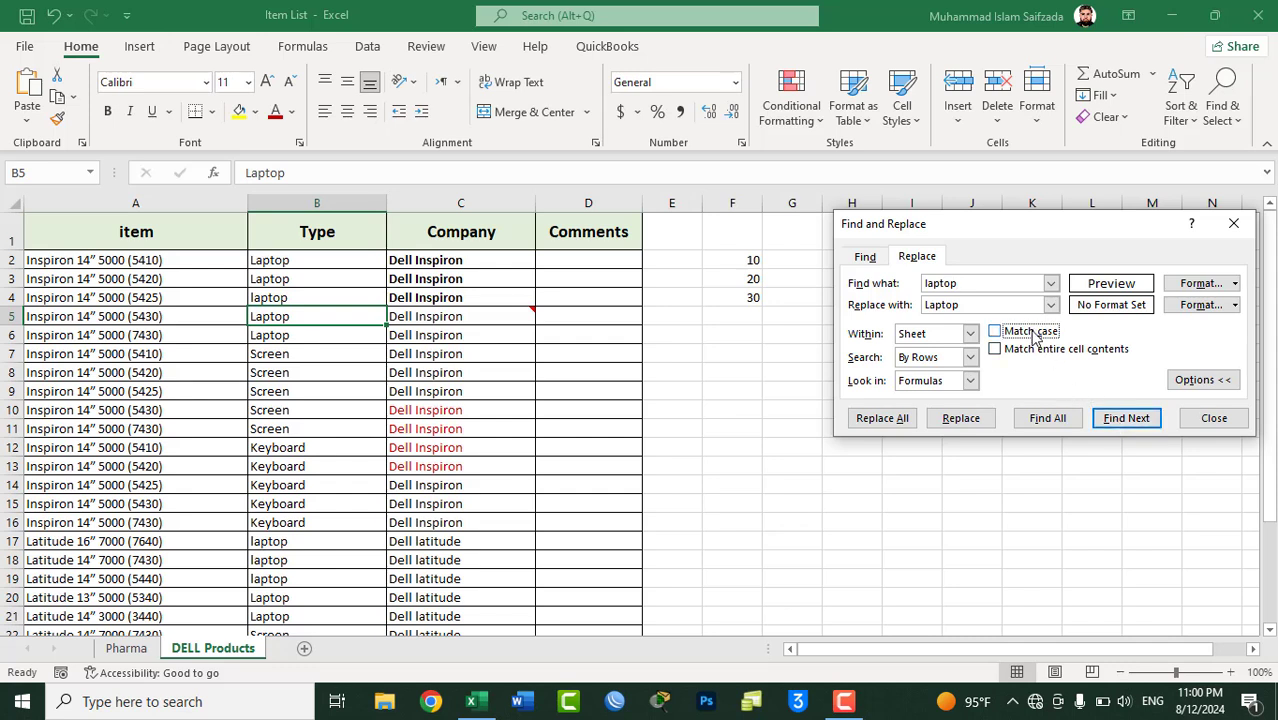
click(1128, 420)
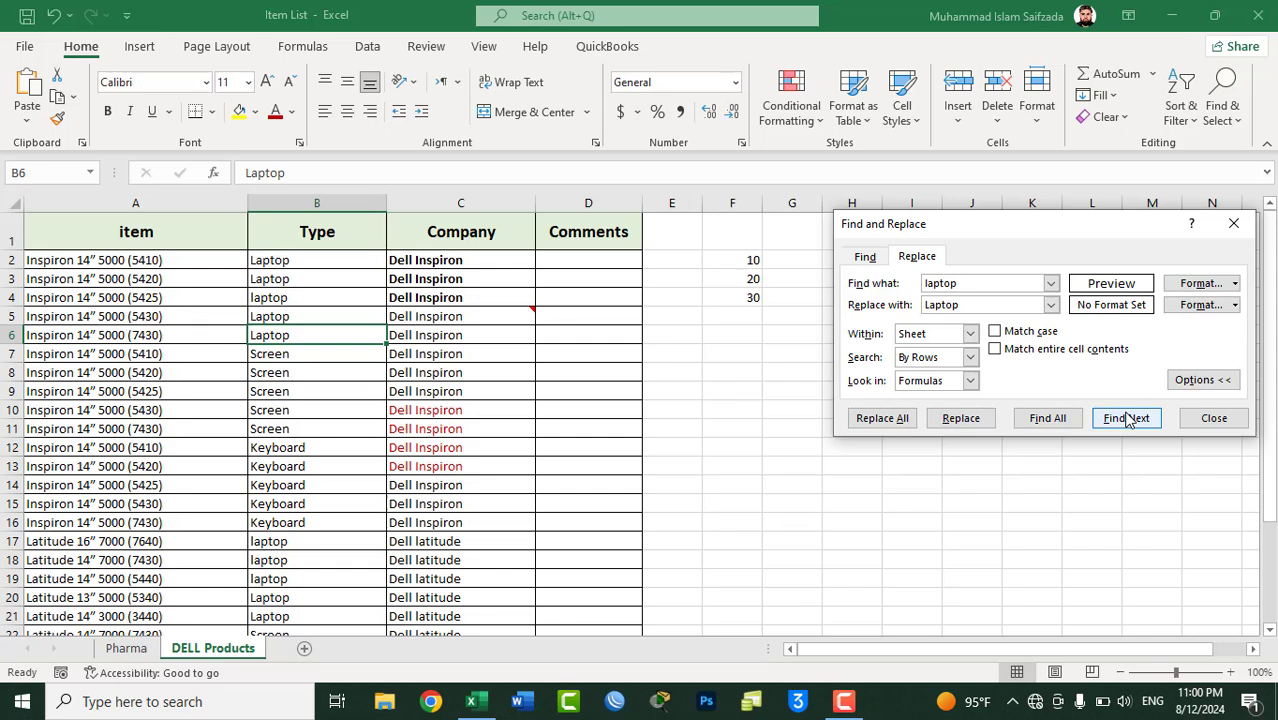
click(1128, 420)
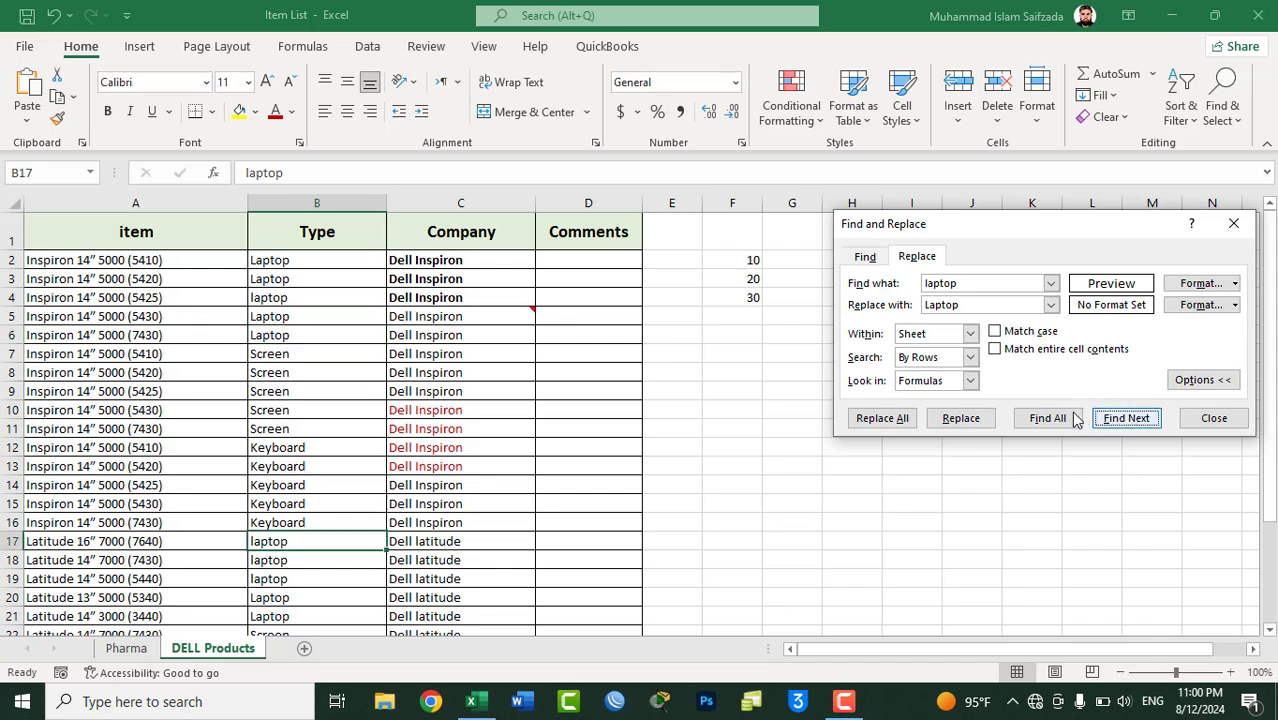
click(958, 418)
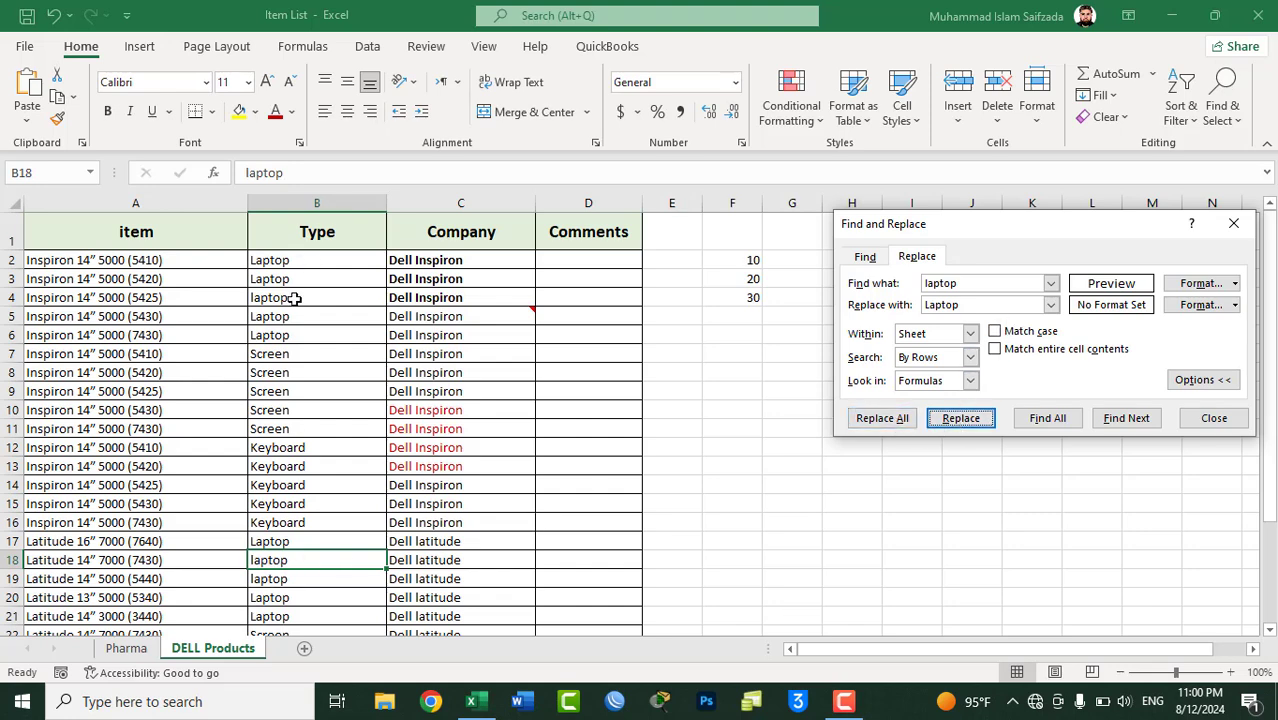
click(882, 420)
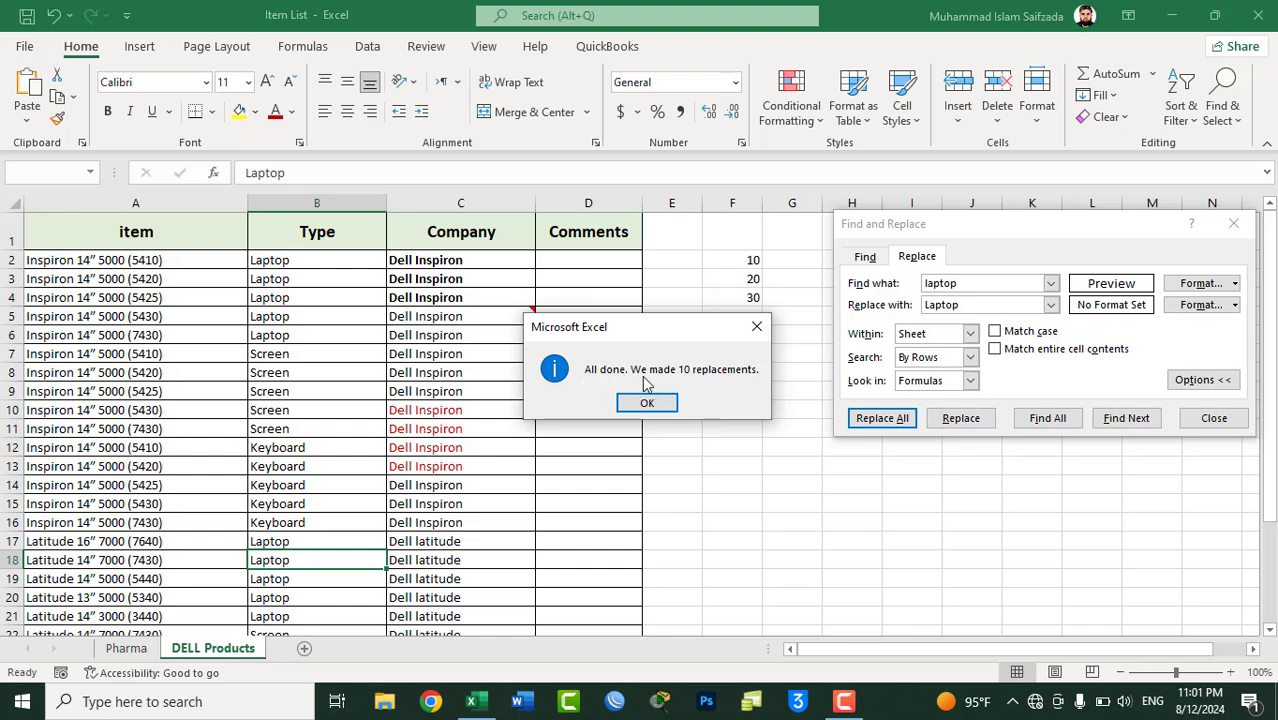
- Dismiss the 10-replacements summary and select cell B2
click(648, 402)
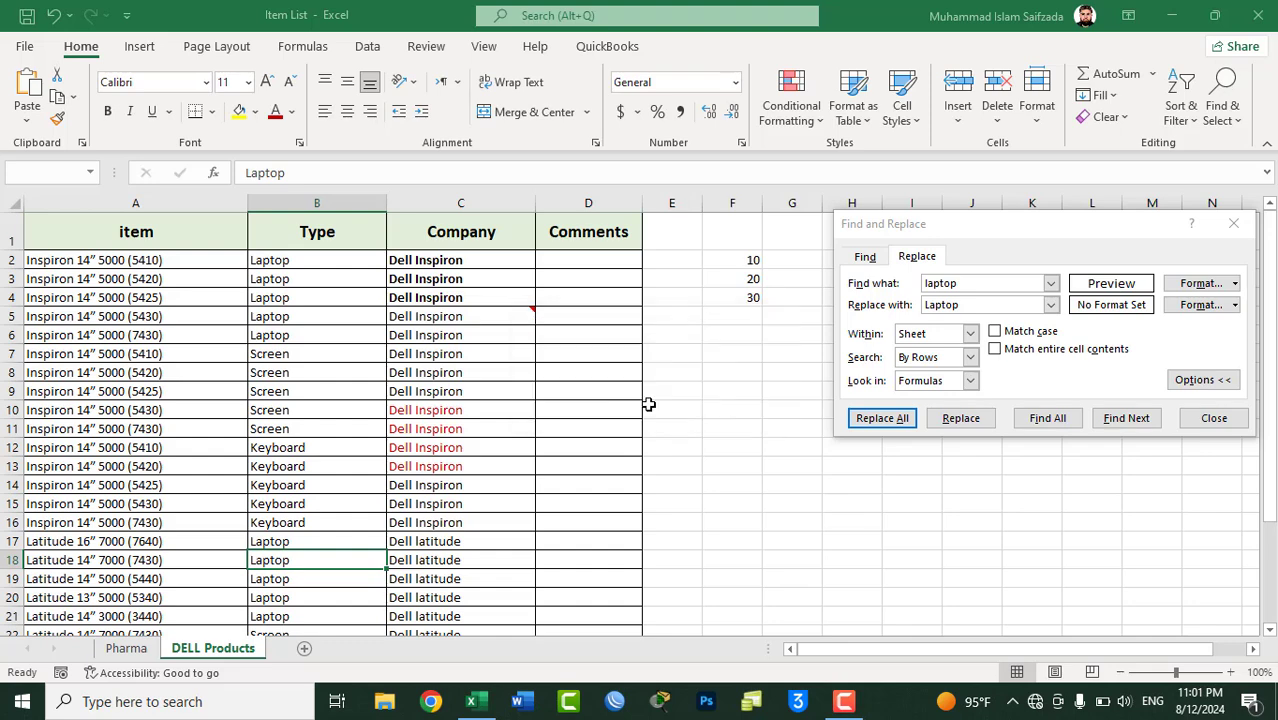
mouse_move(294, 262)
mouse_down()
mouse_move(313, 567)
mouse_move(328, 466)
mouse_up()
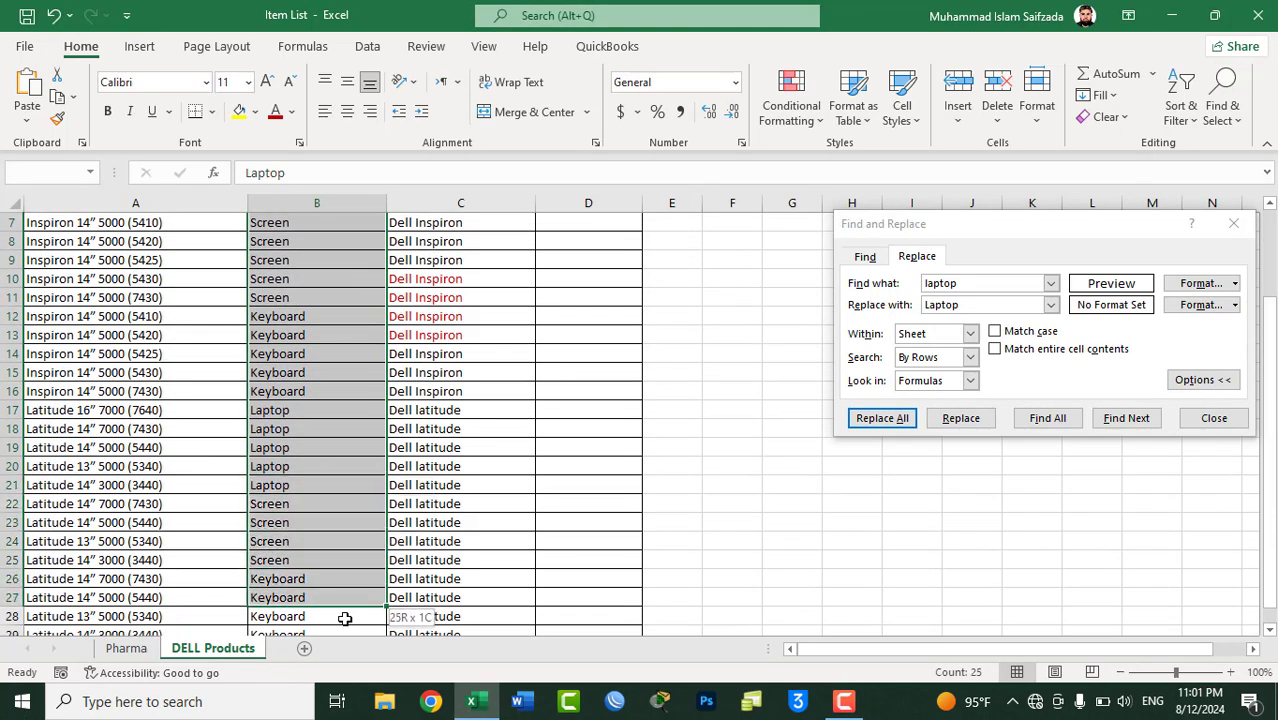
drag(305, 112, 305, 100)
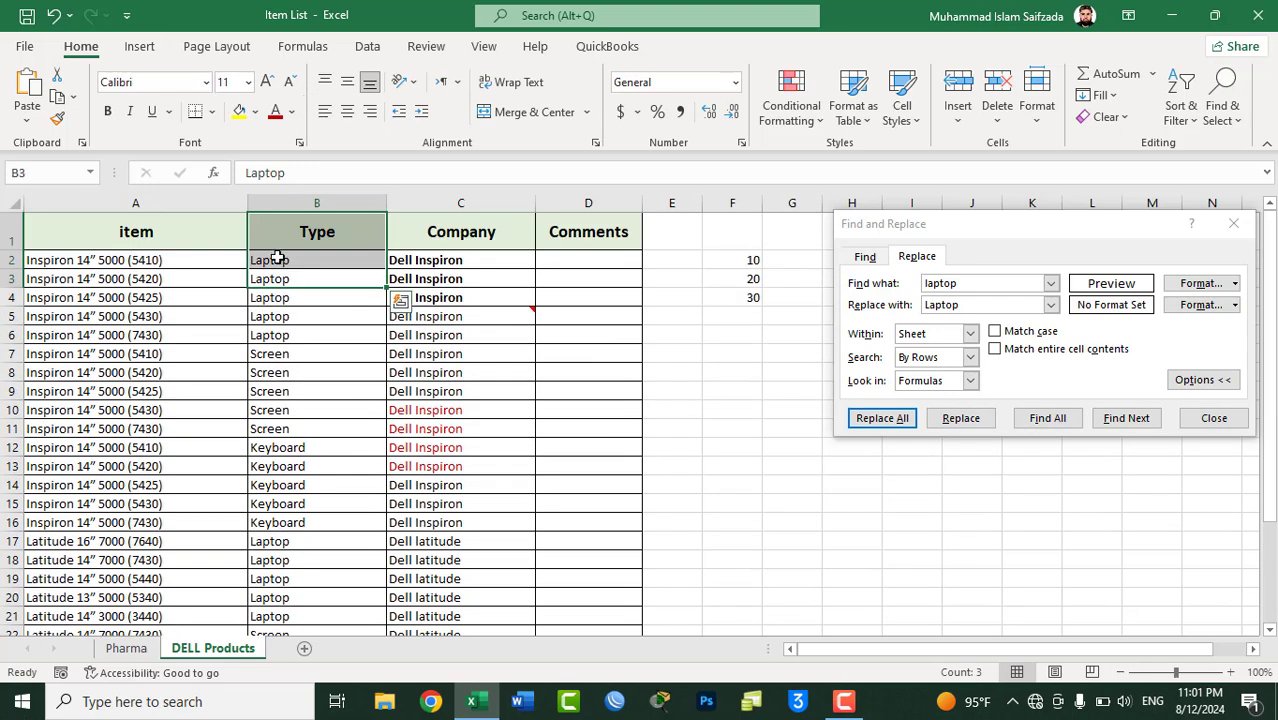
click(281, 261)
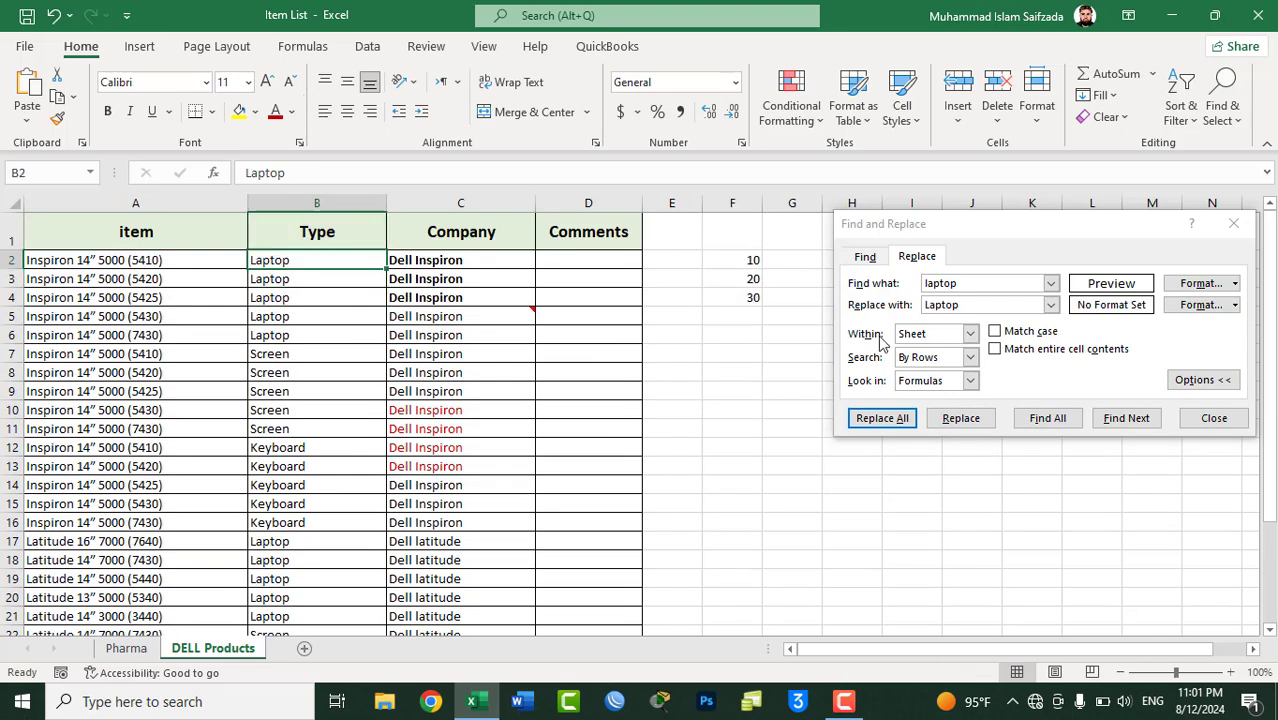
- Replace all 'Laptop' with lowercase 'laptop' and dismiss the summary
click(968, 283)
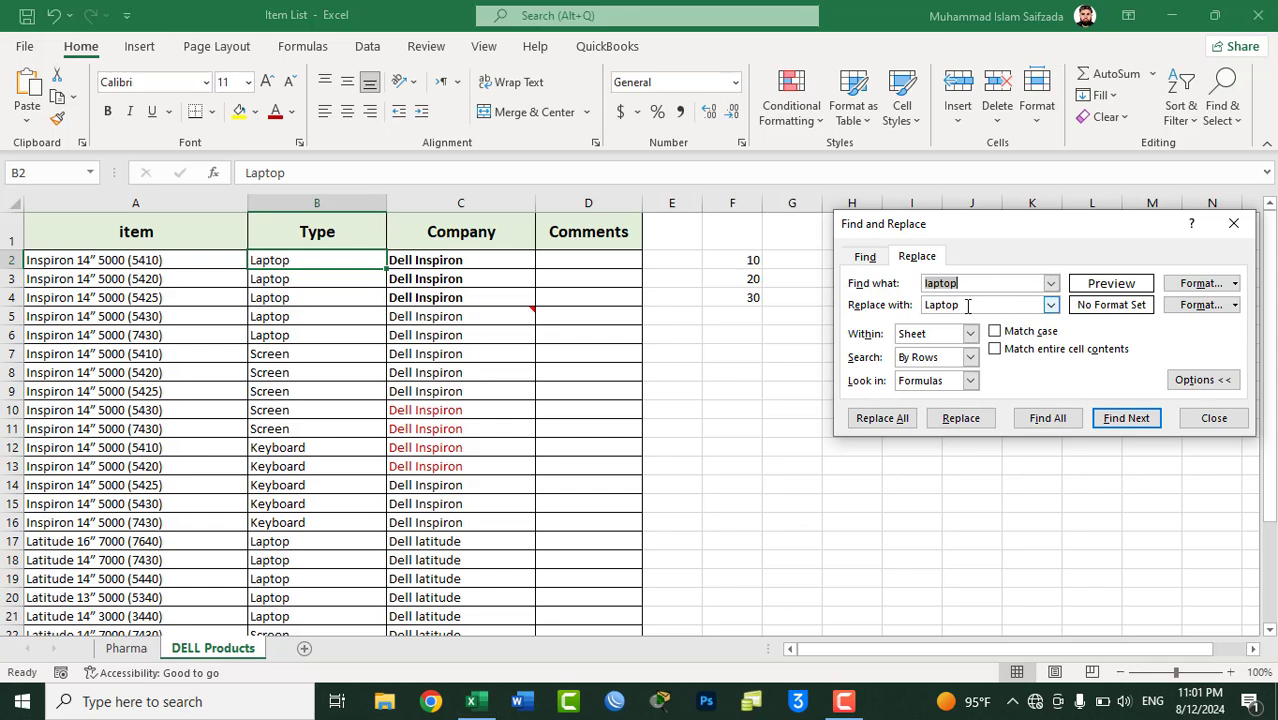
text(La)
double_click(968, 305)
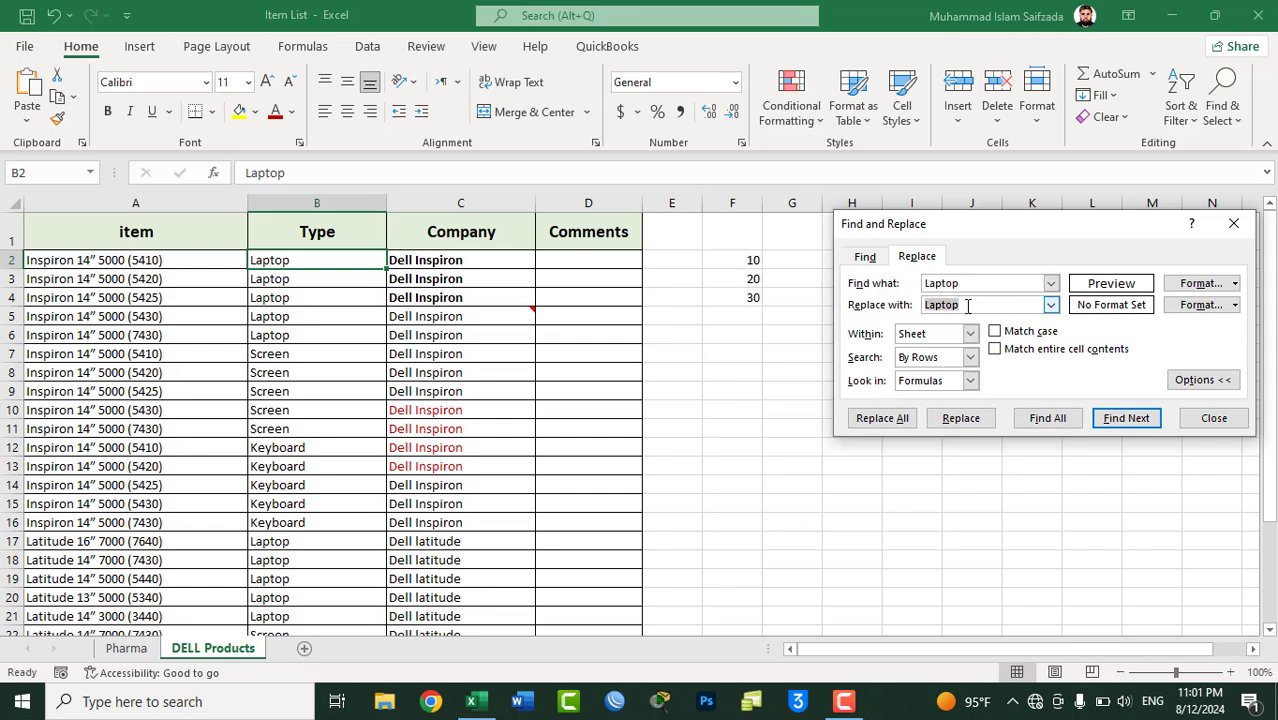
text(la)
click(890, 424)
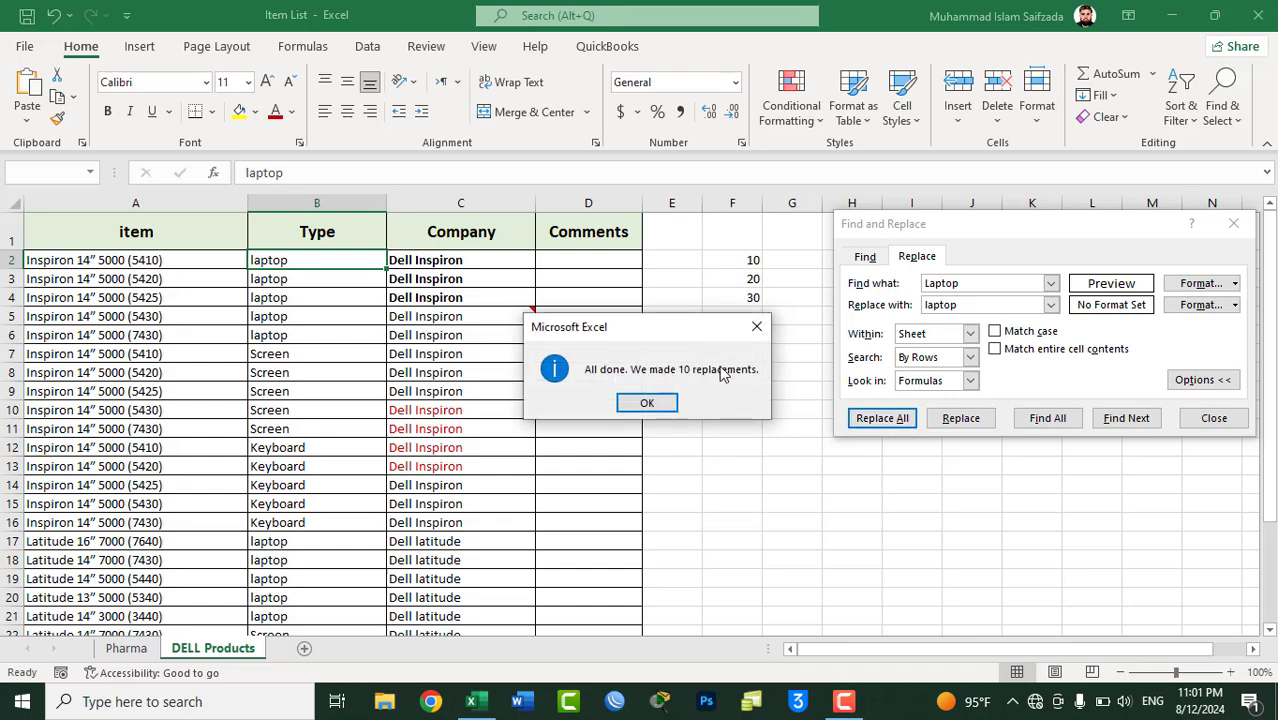
click(647, 403)
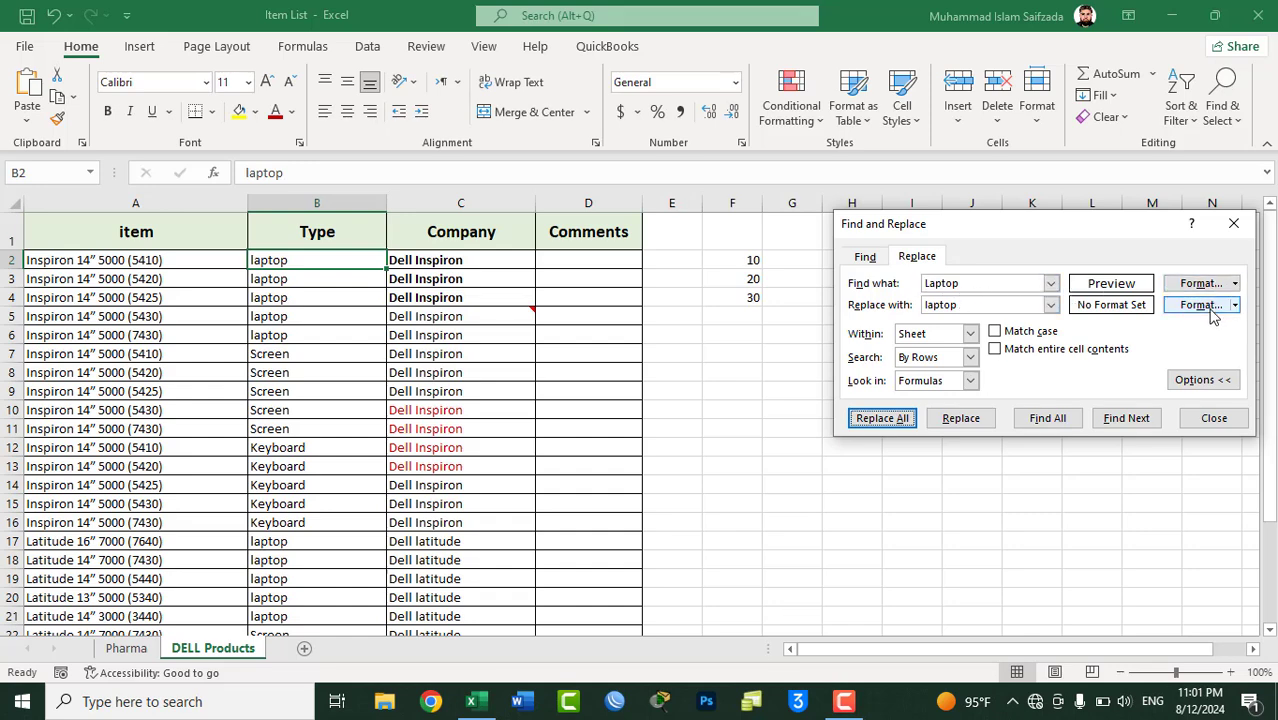
- Close Find and Replace and review the bold C2:C4 and red C10:C13 Dell Inspiron cells
click(1213, 417)
drag(428, 258, 428, 297)
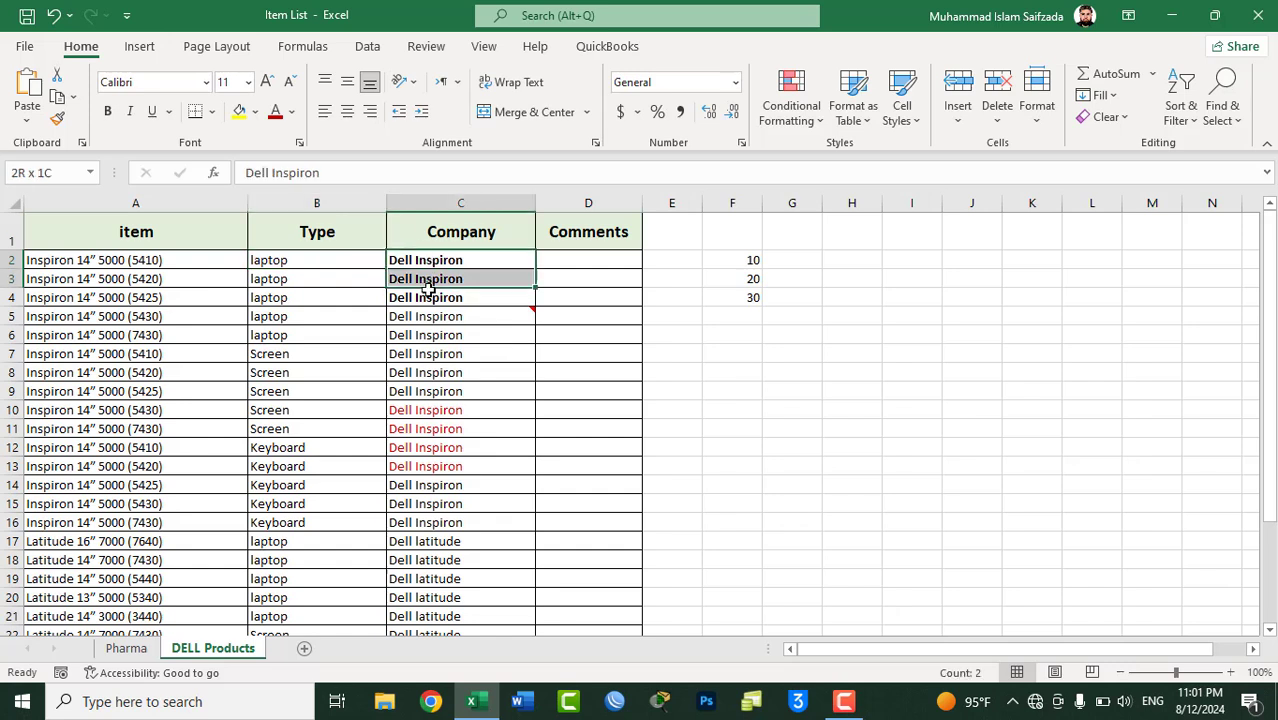
drag(425, 405, 430, 468)
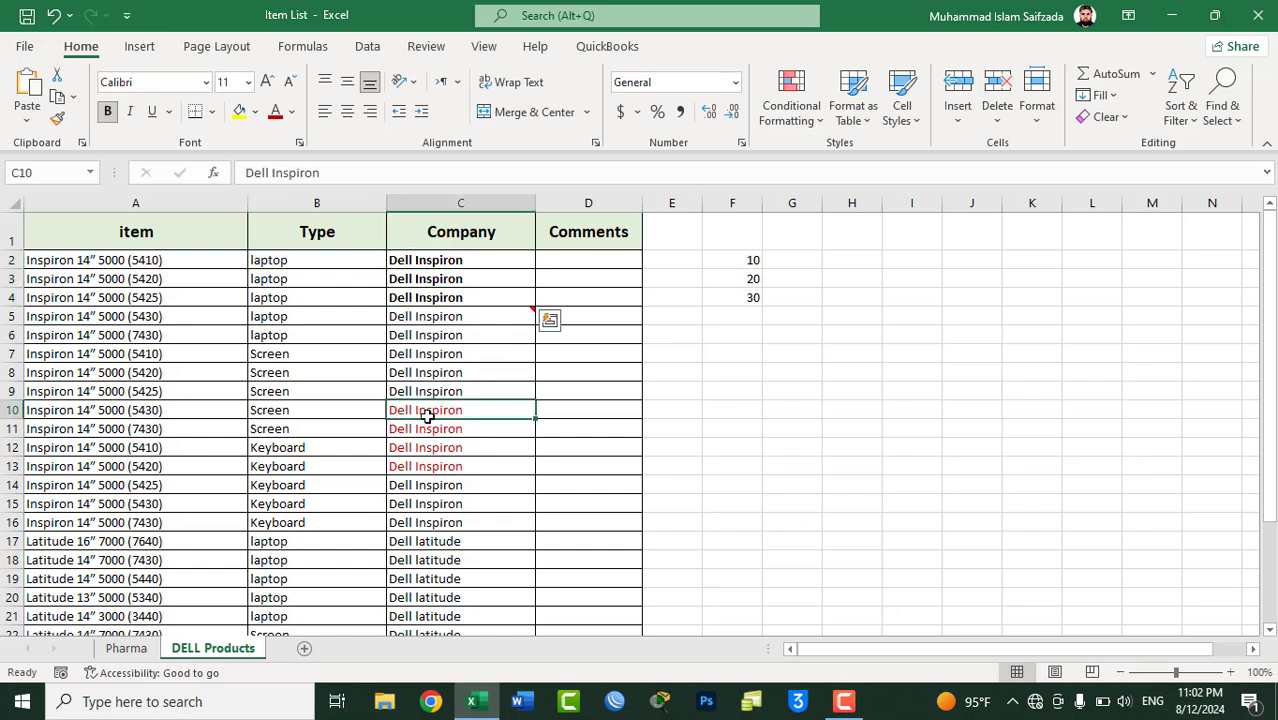
click(430, 468)
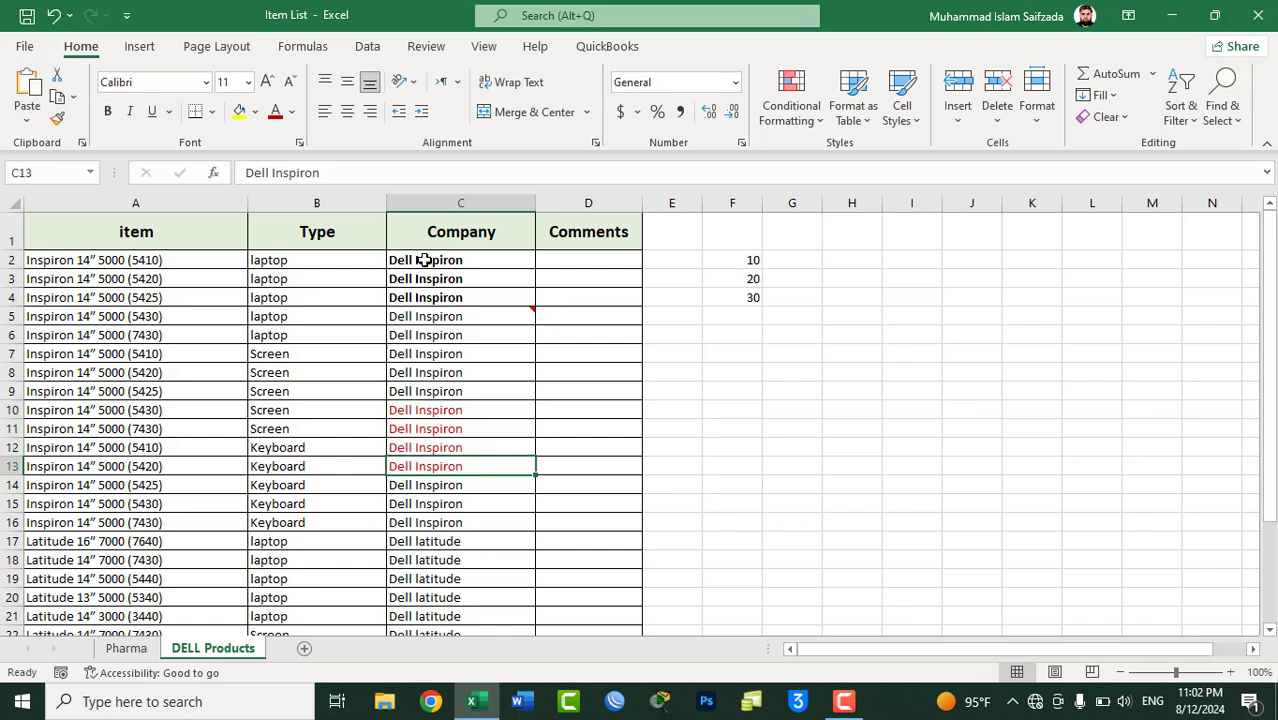
drag(425, 260, 430, 297)
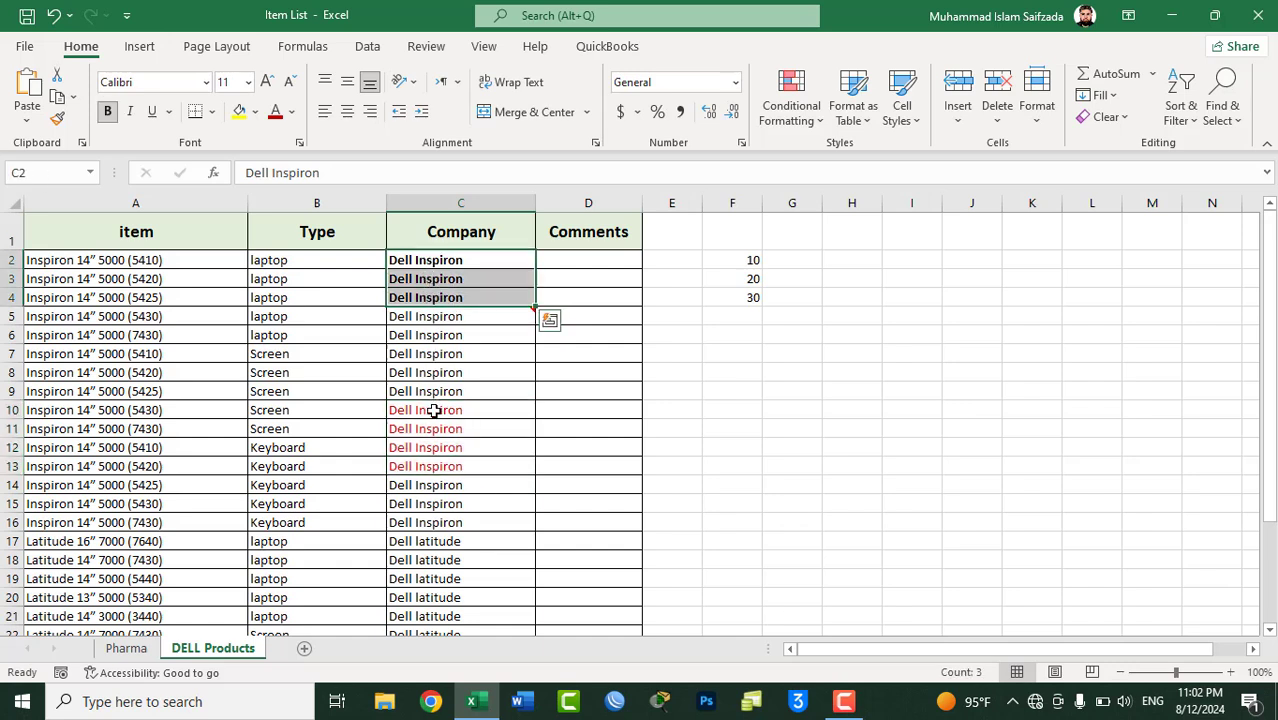
drag(433, 410, 440, 462)
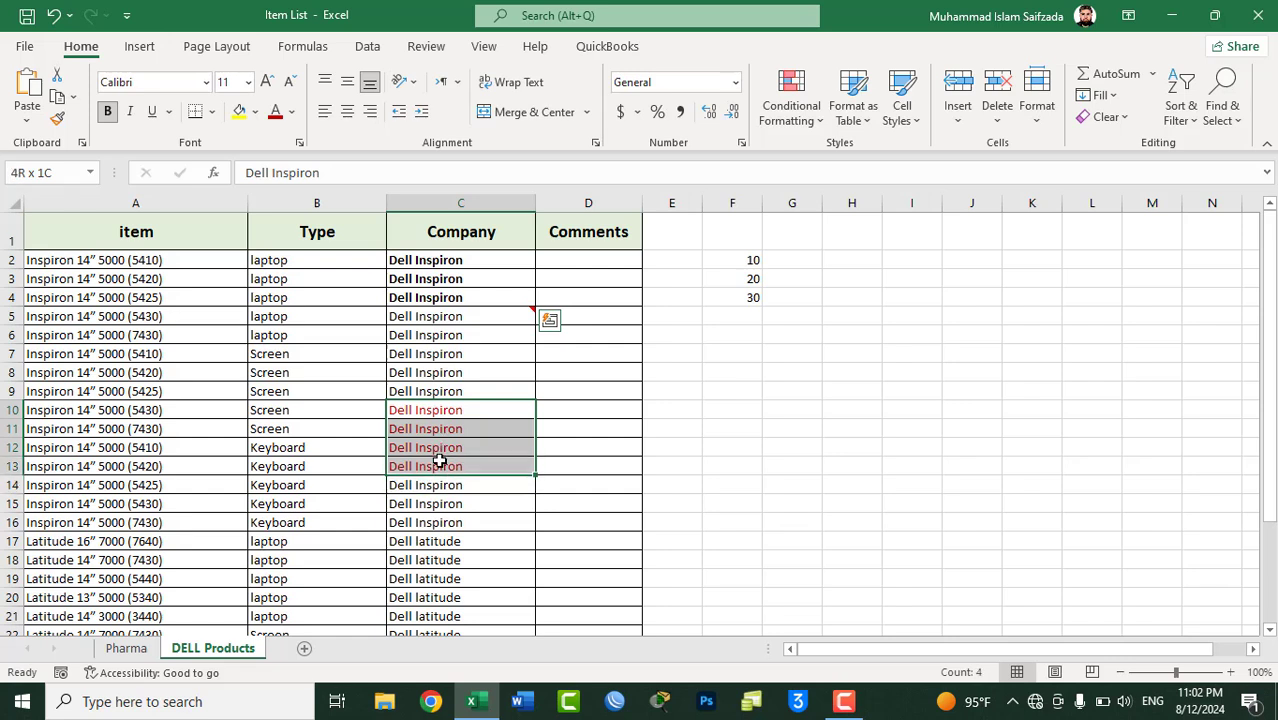
click(404, 338)
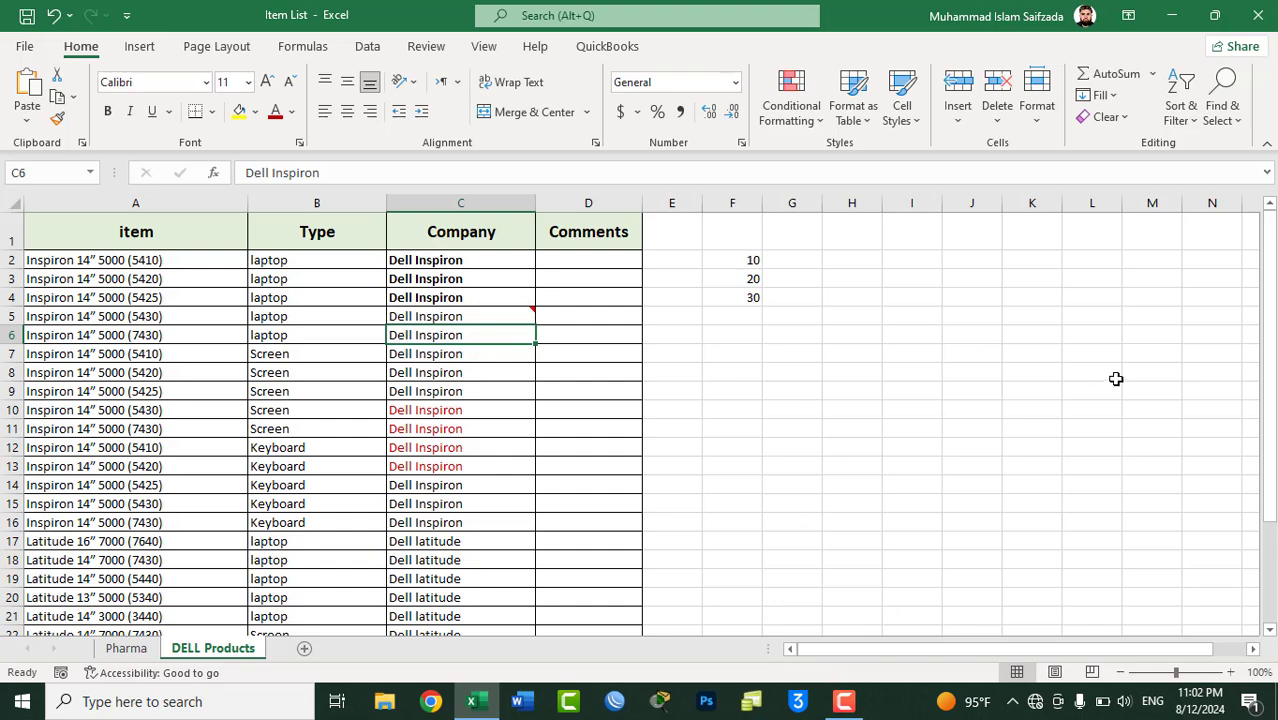
click(1086, 369)
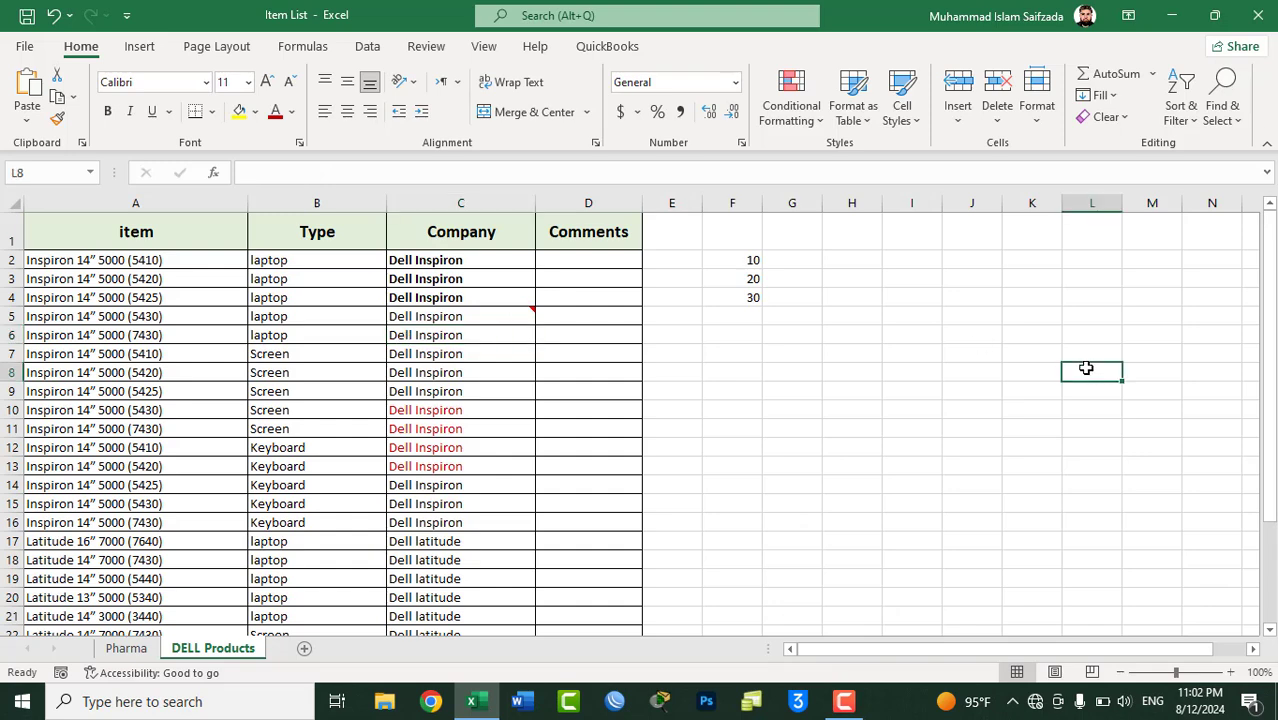
- Reopen Find and Replace and copy 'Dell Inspiron' from Find what into Replace with
key(ctrl+h)
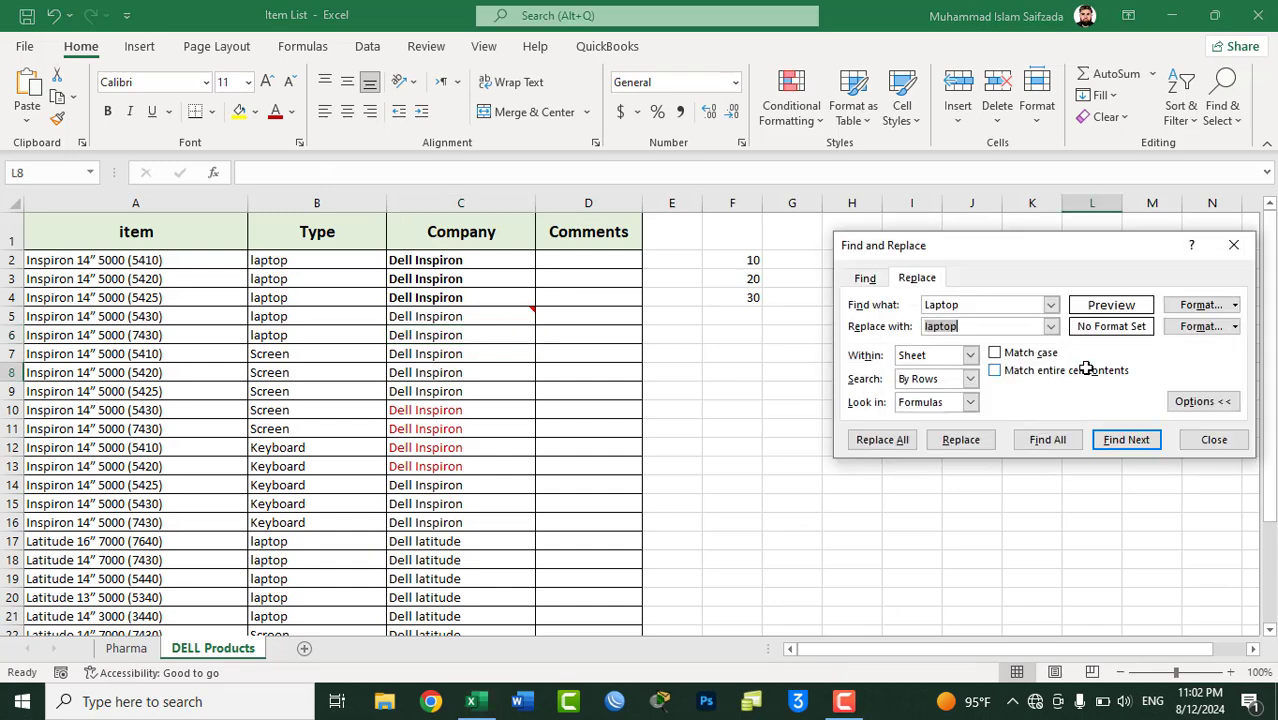
click(985, 307)
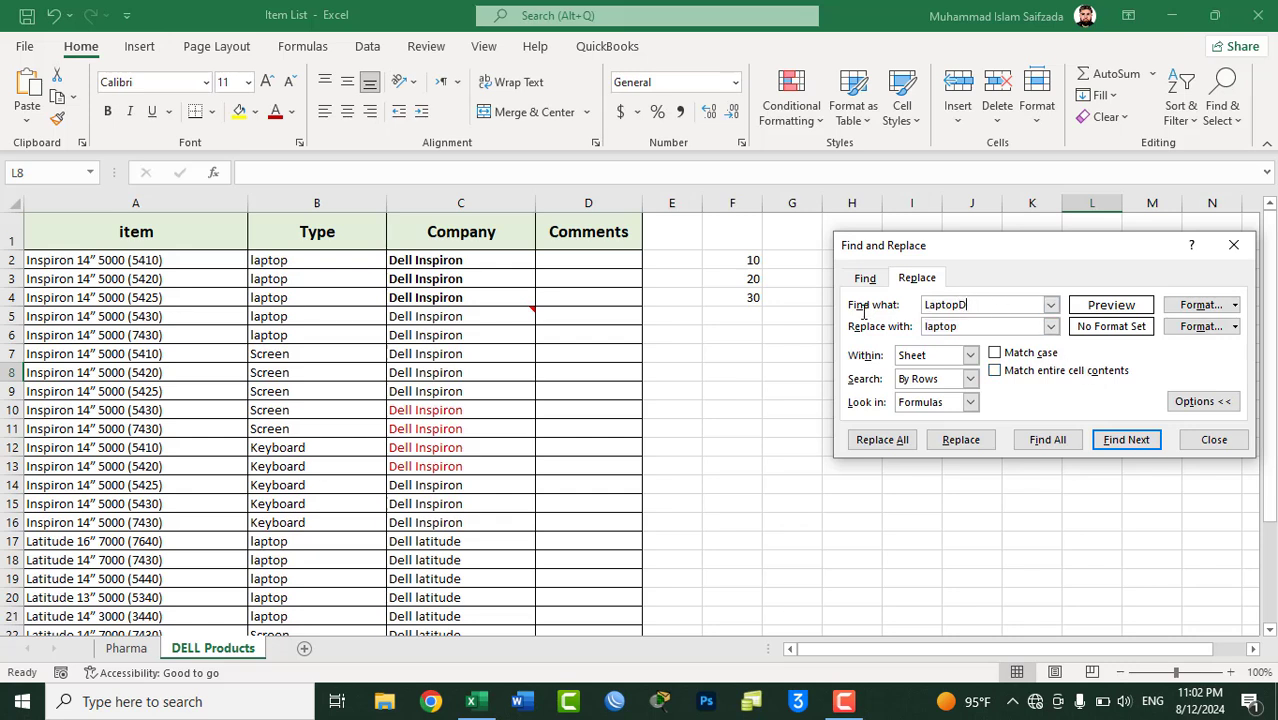
key(BackSpace)
key(BackSpace)
key(BackSpace)
text(Dell Inspiron)
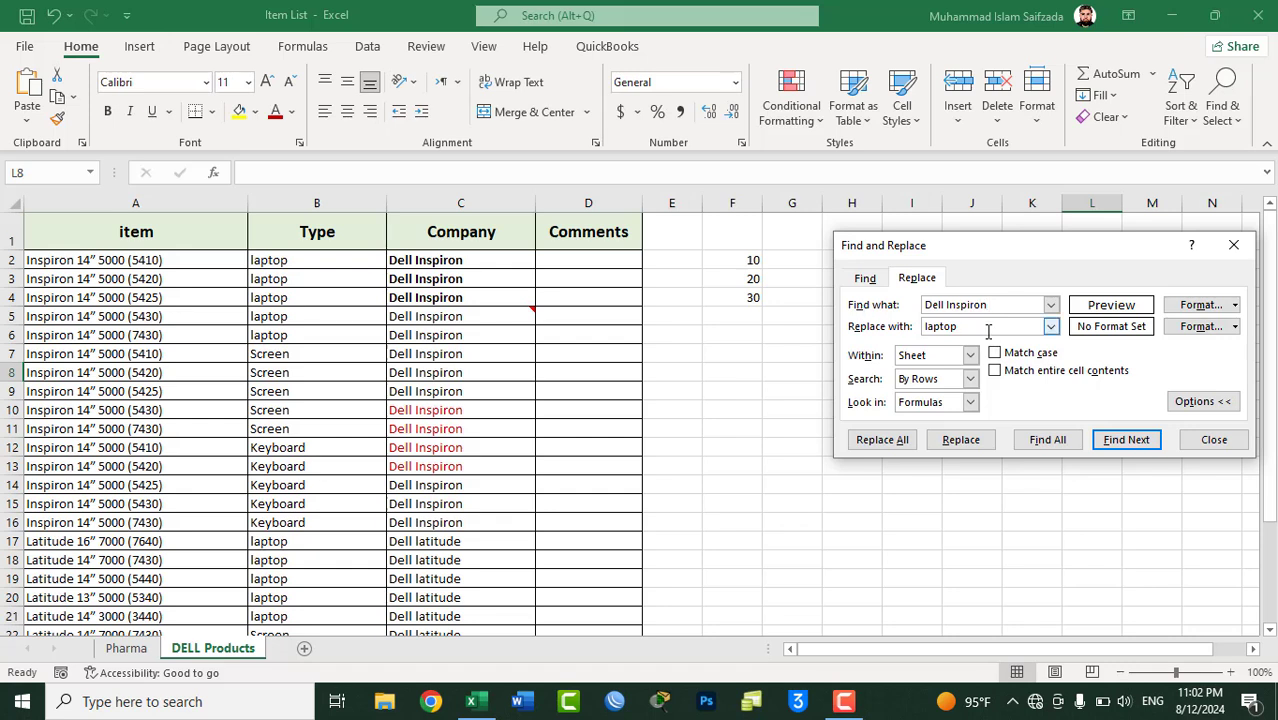
drag(992, 304, 866, 305)
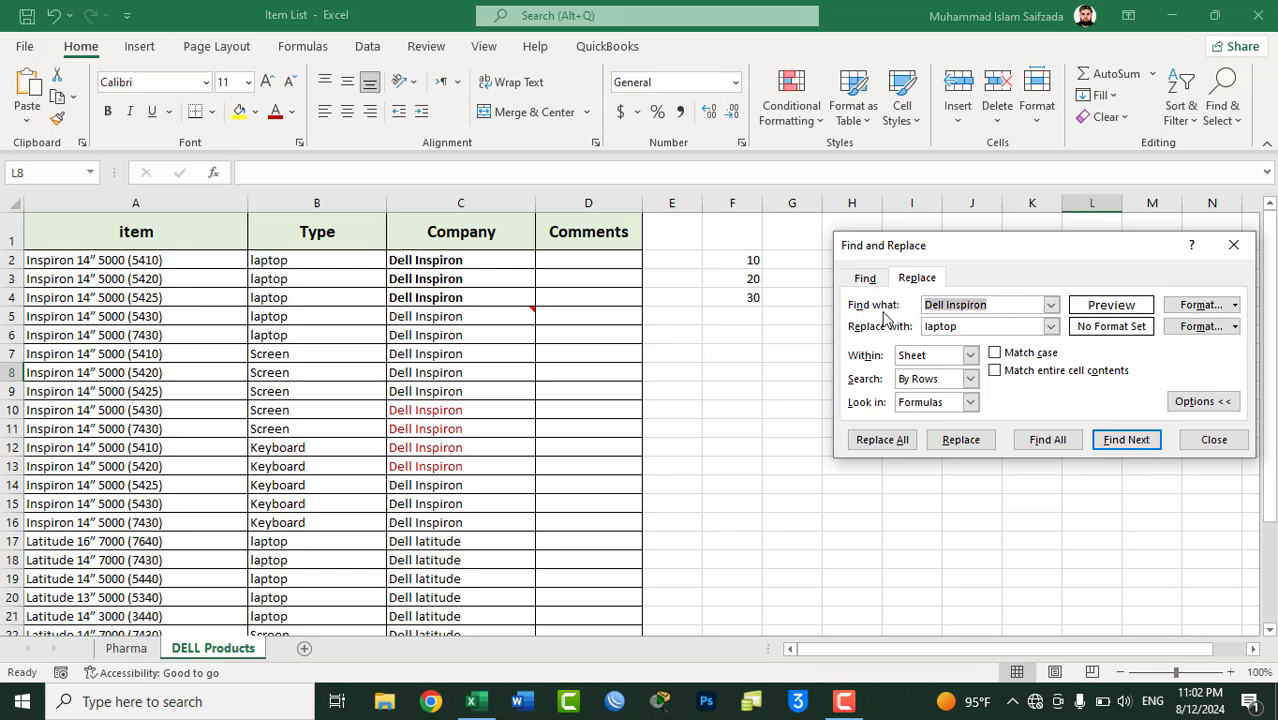
key(ctrl+c)
double_click(945, 327)
key(ctrl+v)
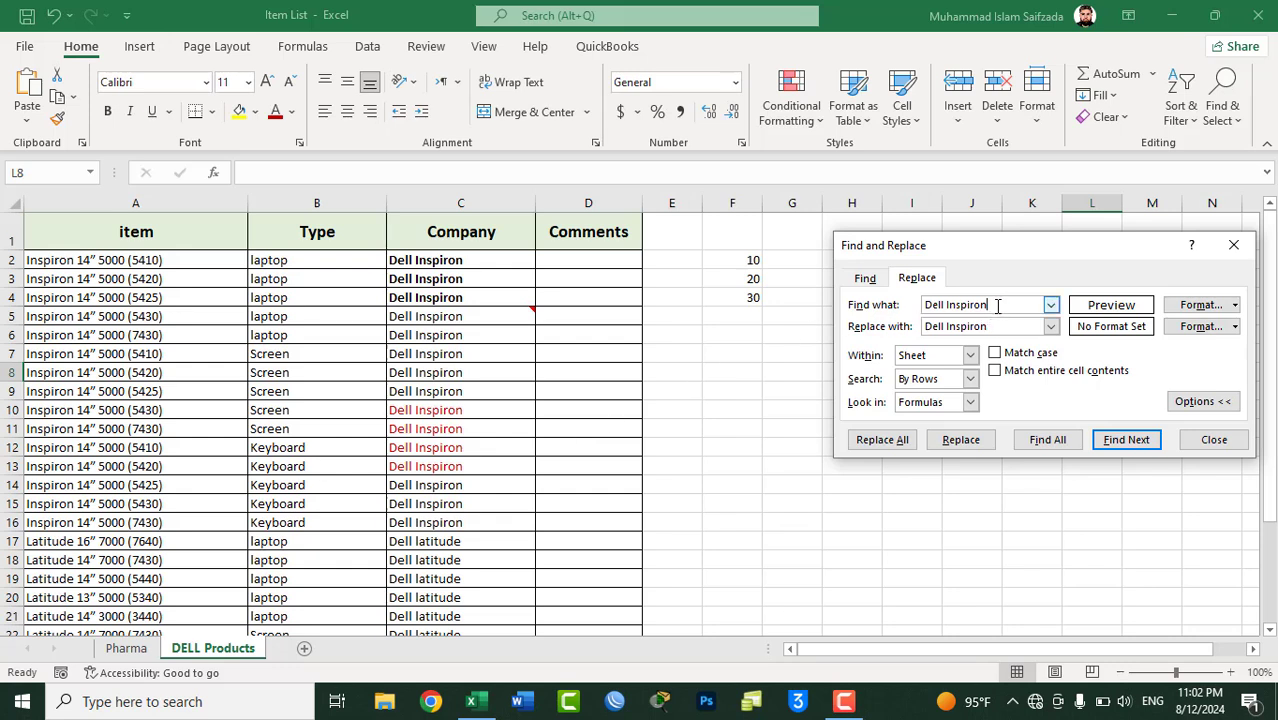
- Set the search format to Bold font style
click(1234, 305)
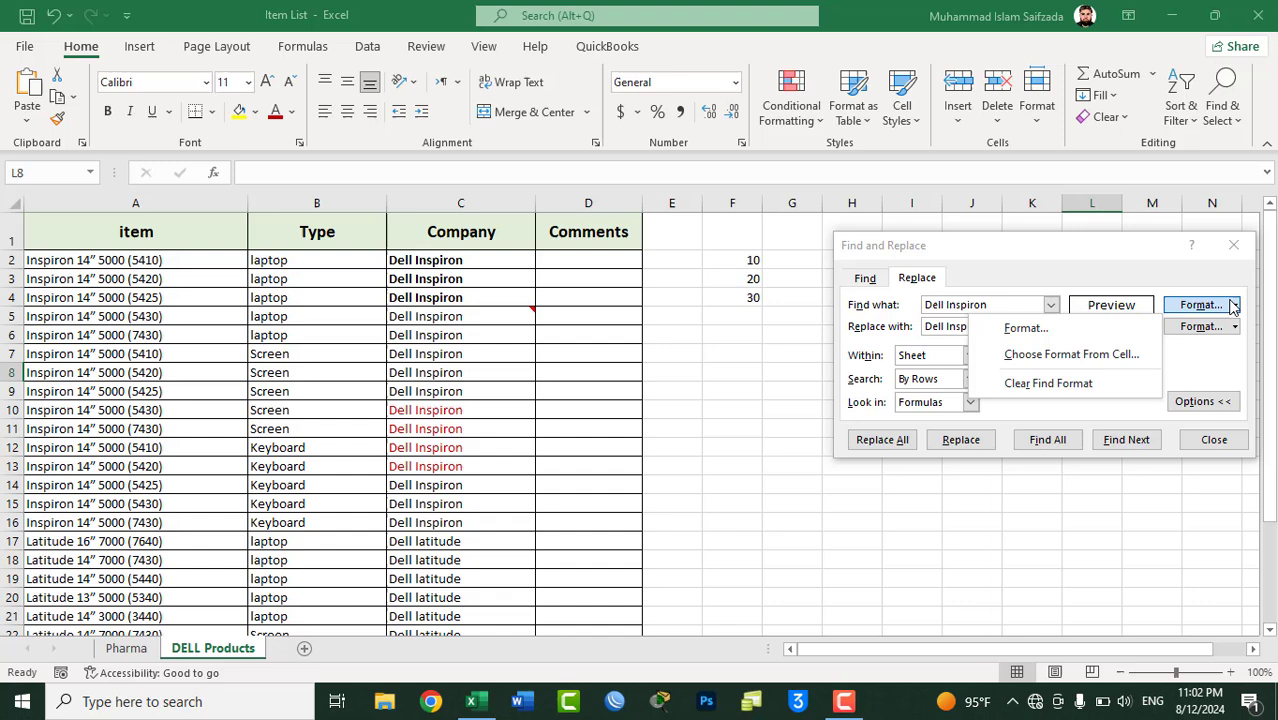
click(1043, 333)
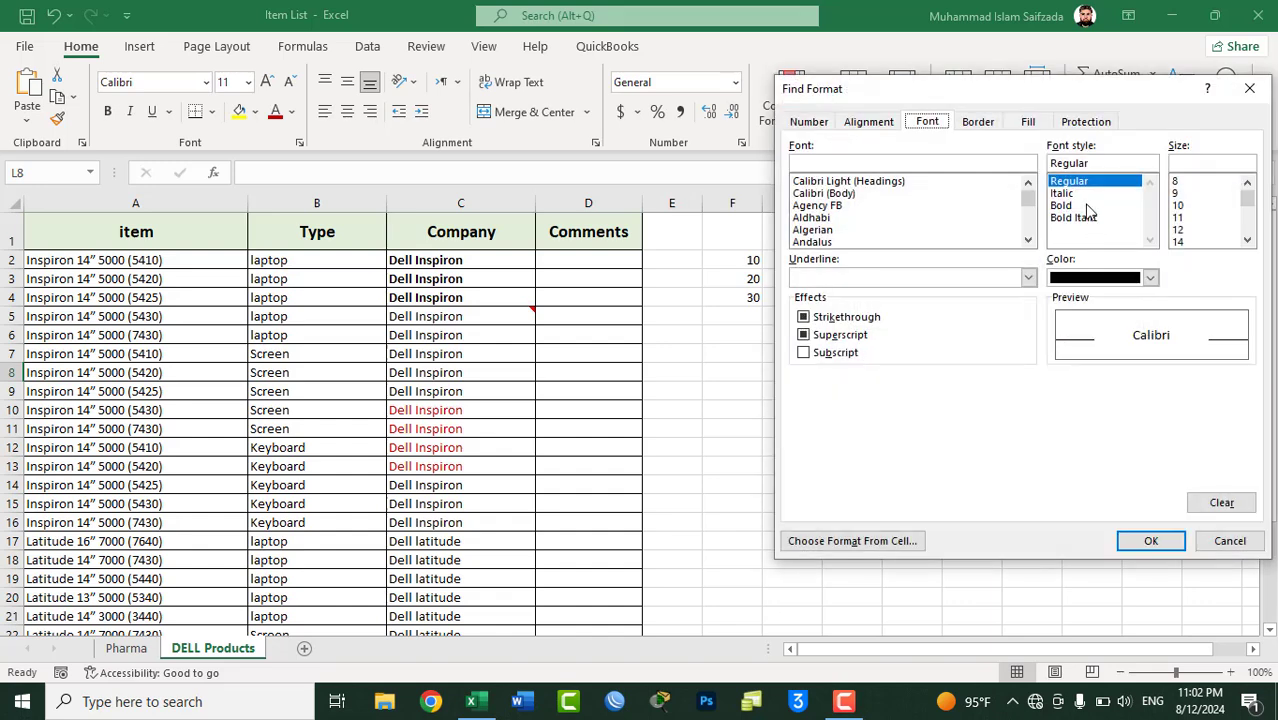
click(1086, 205)
click(1149, 542)
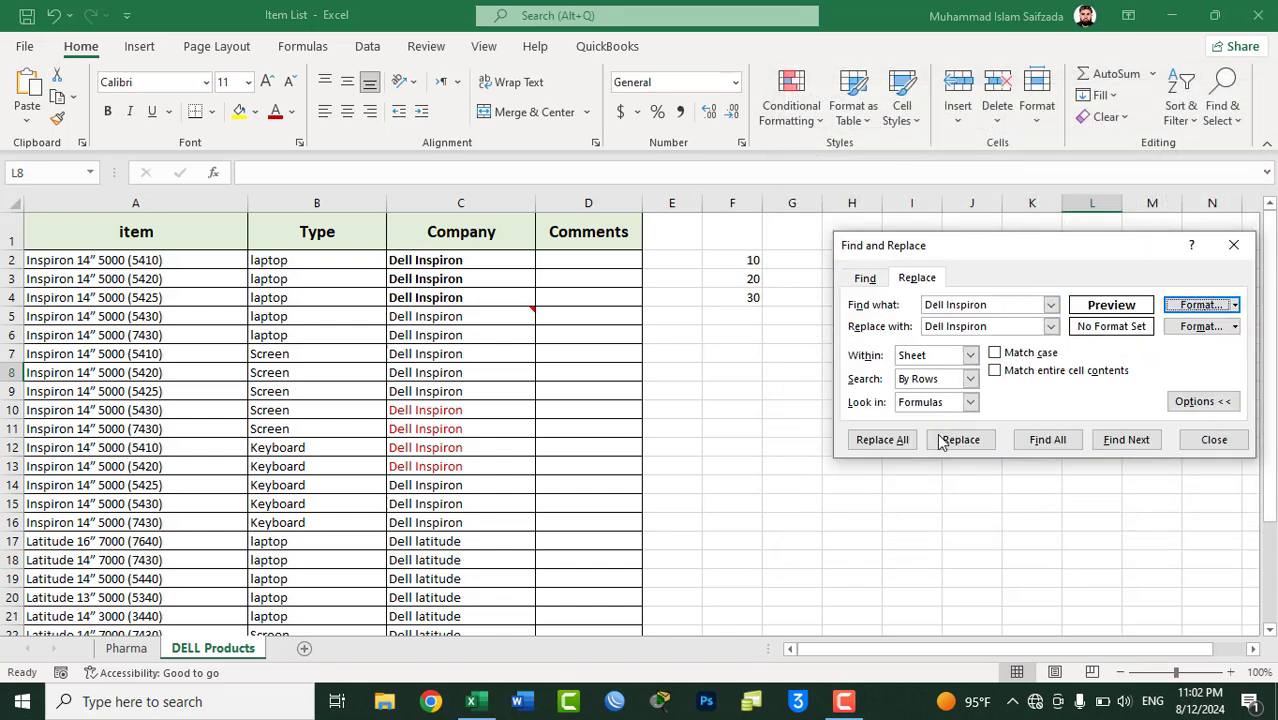
- Replace all bold 'Dell Inspiron' cells with themselves, reporting 3 replacements, twice
click(881, 440)
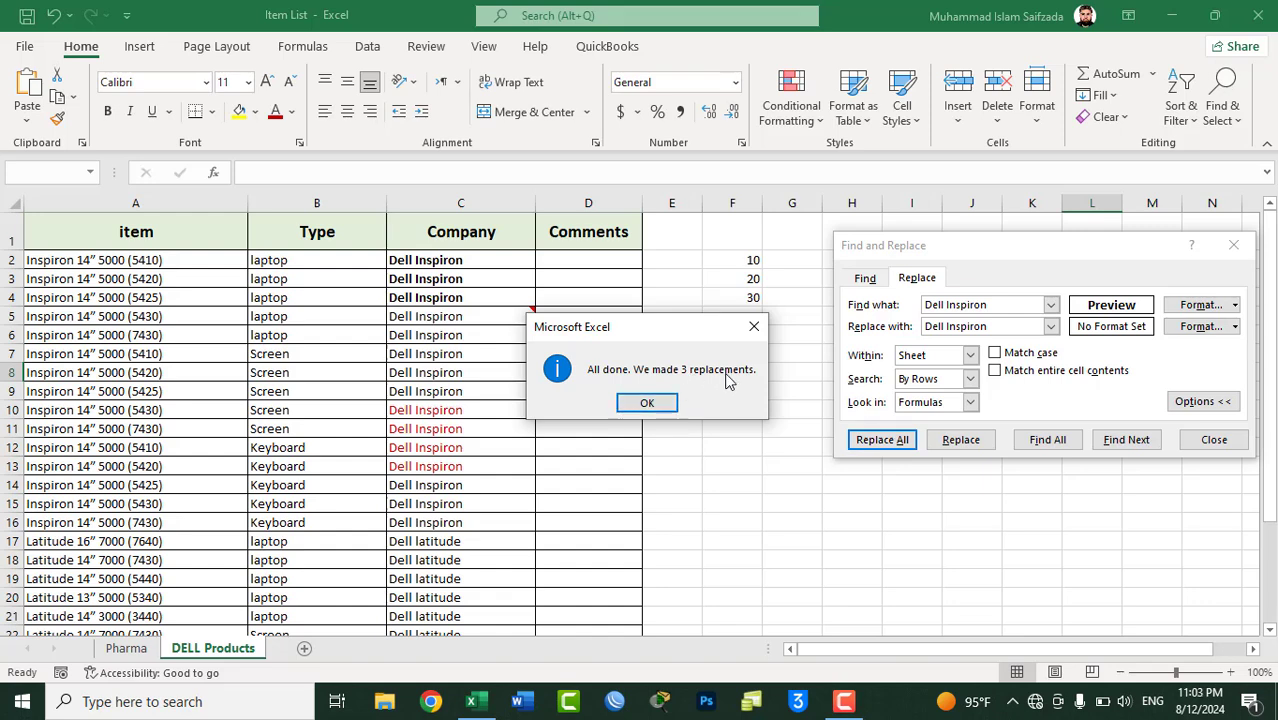
click(647, 404)
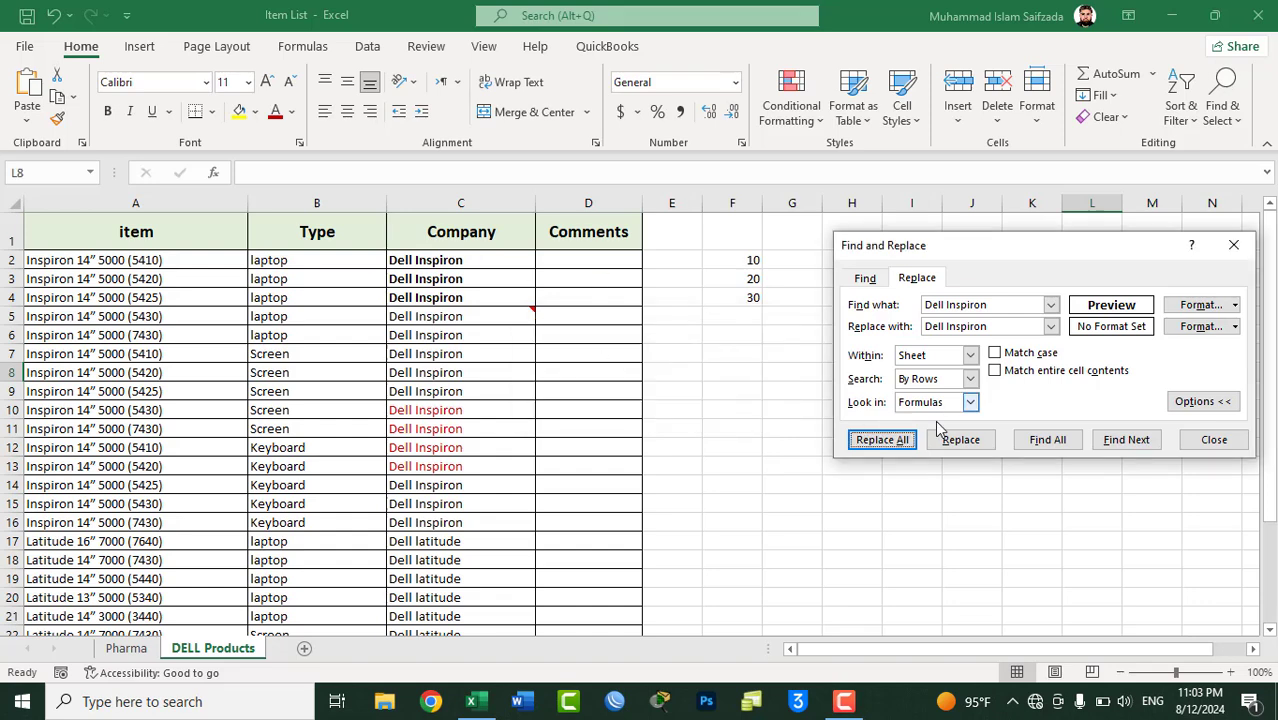
click(901, 440)
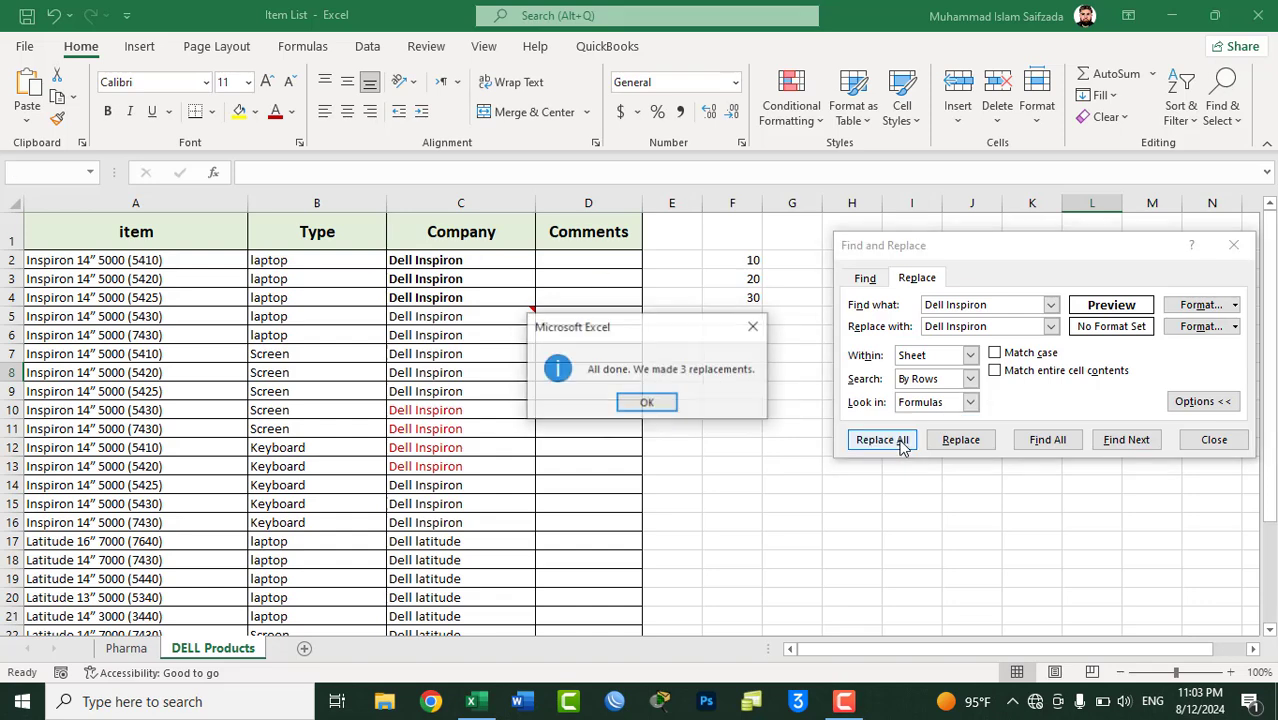
click(654, 402)
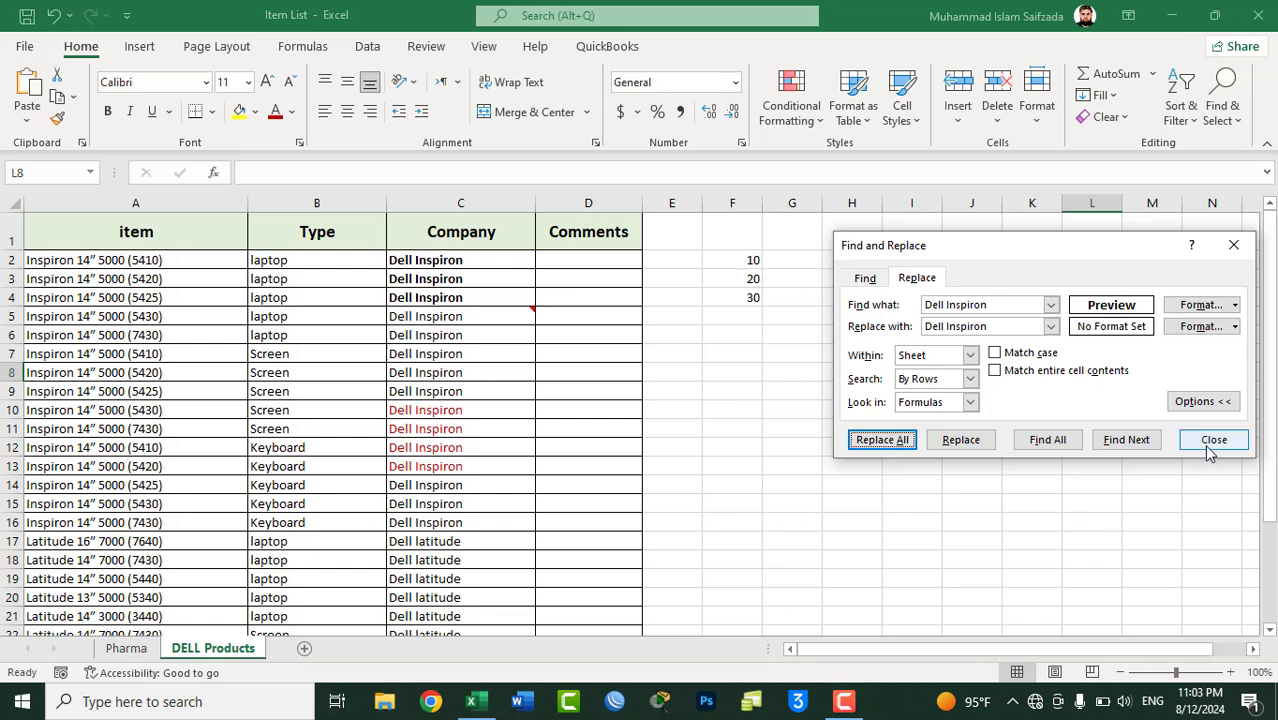
- Change the search format to Regular dark red and replace all matching 'Dell Inspiron' cells
click(1005, 305)
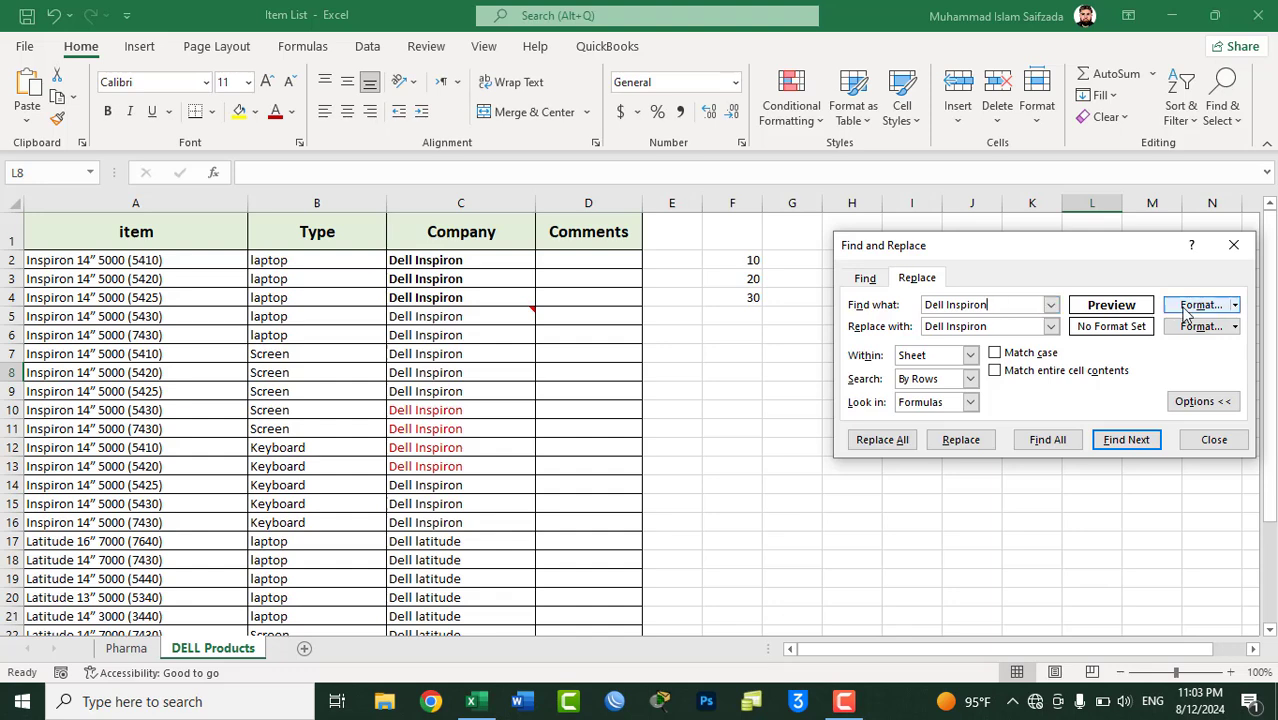
click(1235, 305)
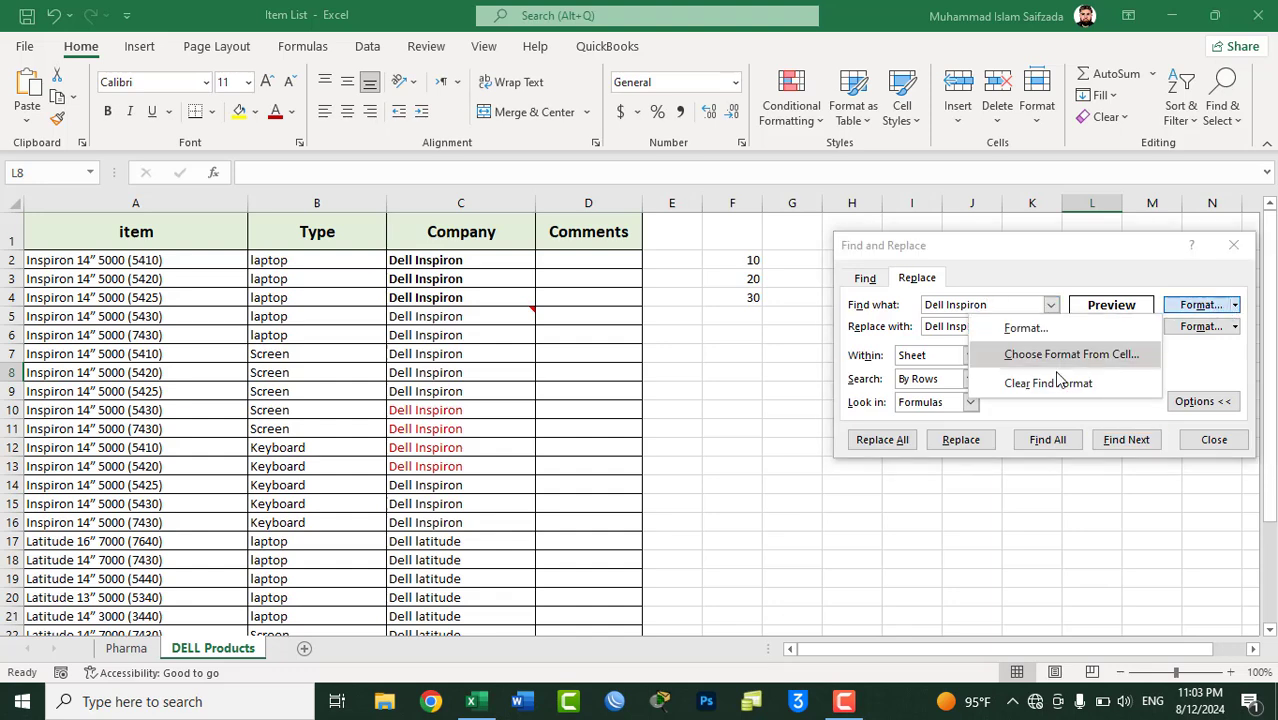
click(1025, 330)
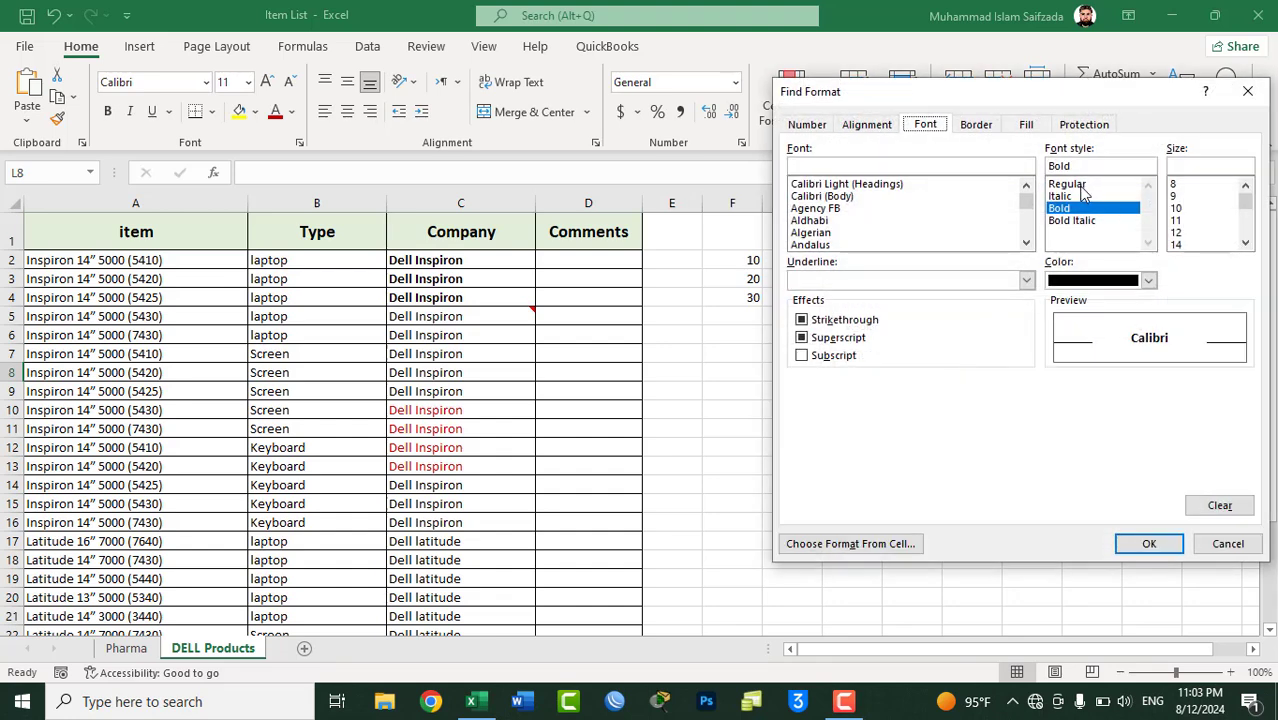
click(1083, 186)
click(1090, 285)
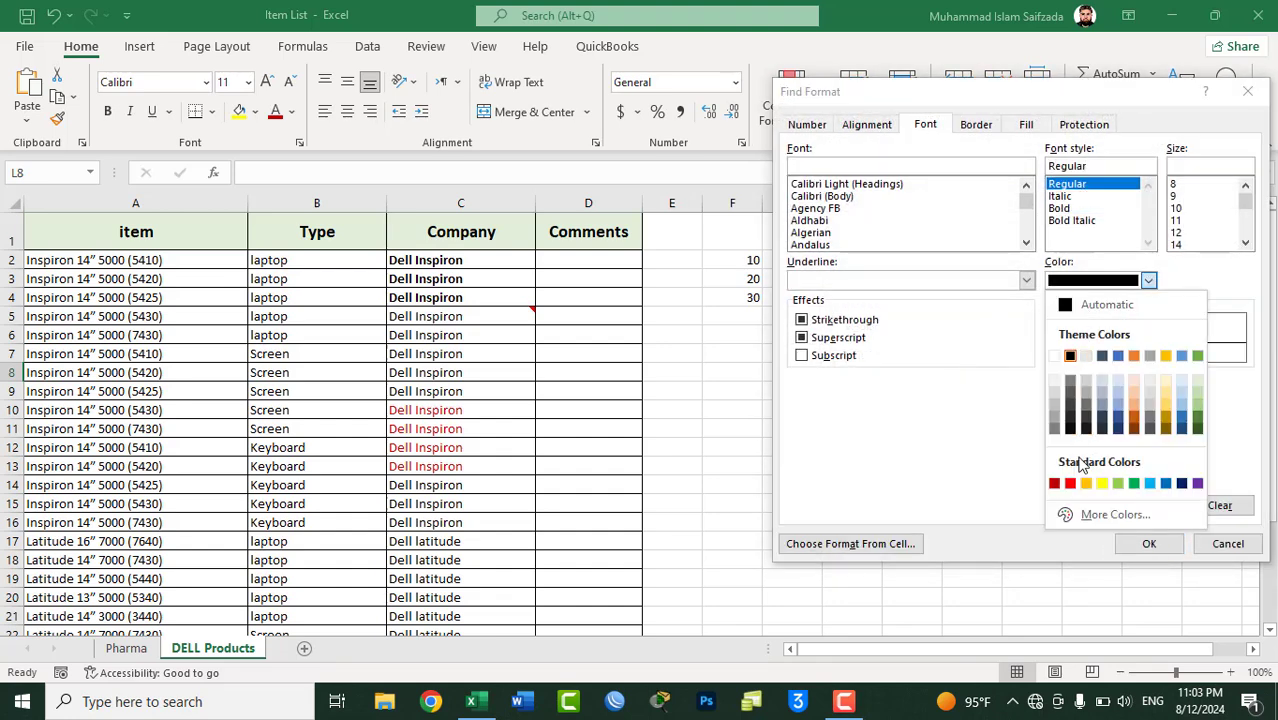
click(1055, 484)
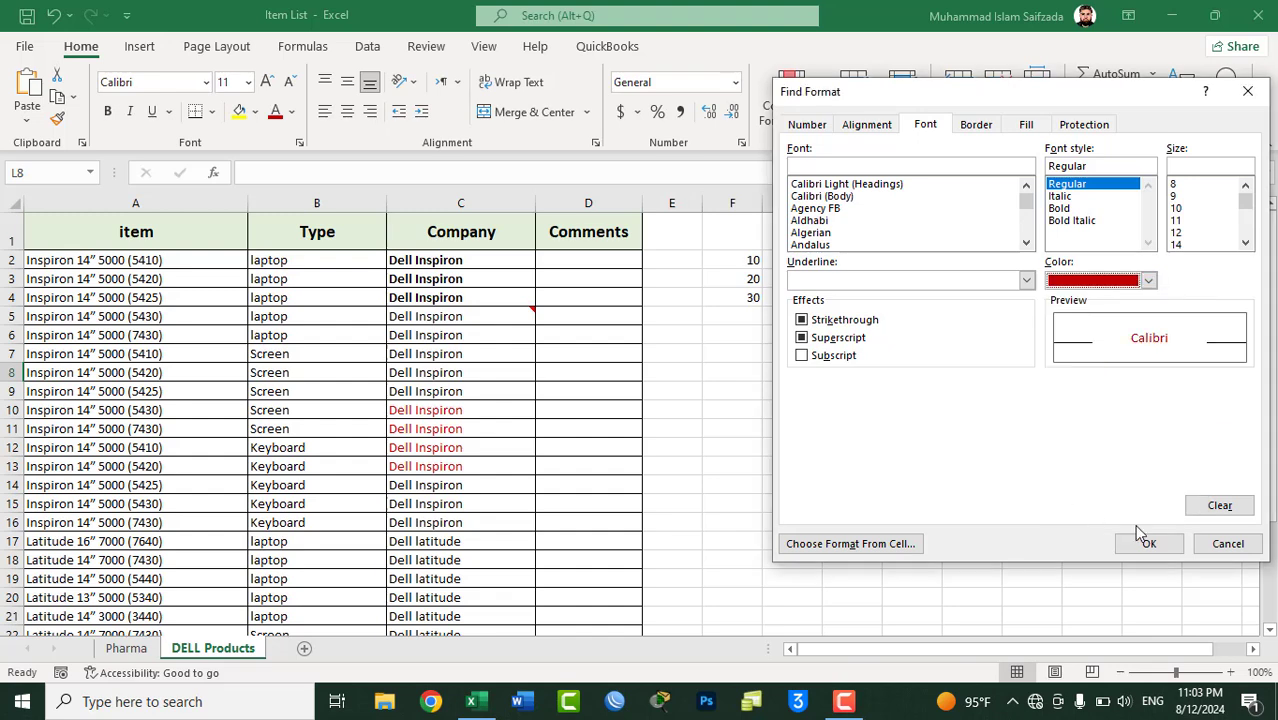
click(1149, 543)
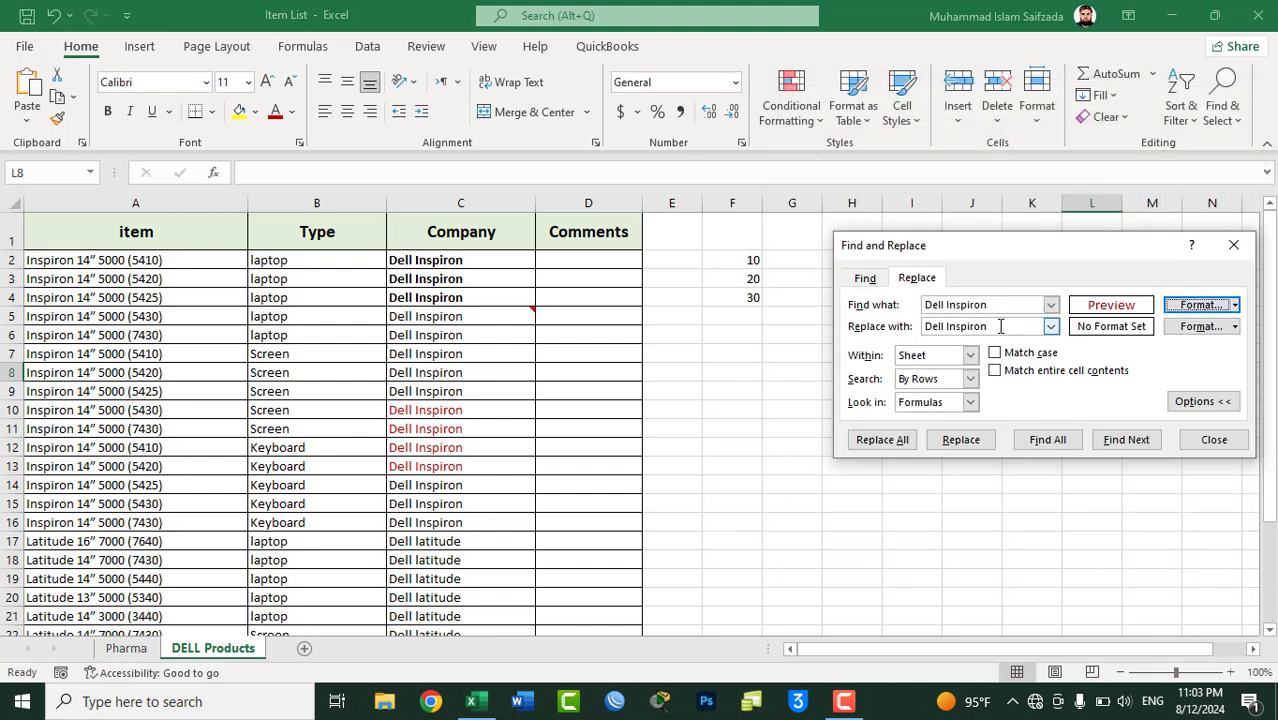
click(1000, 326)
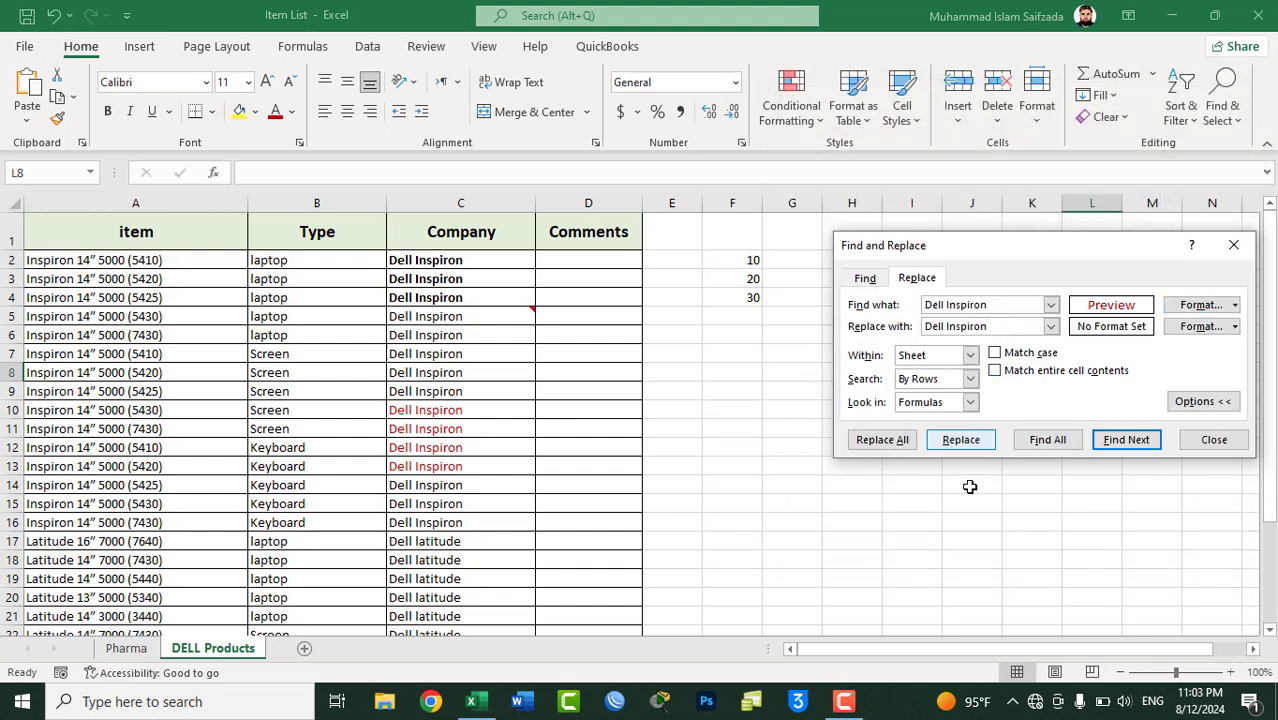
click(903, 447)
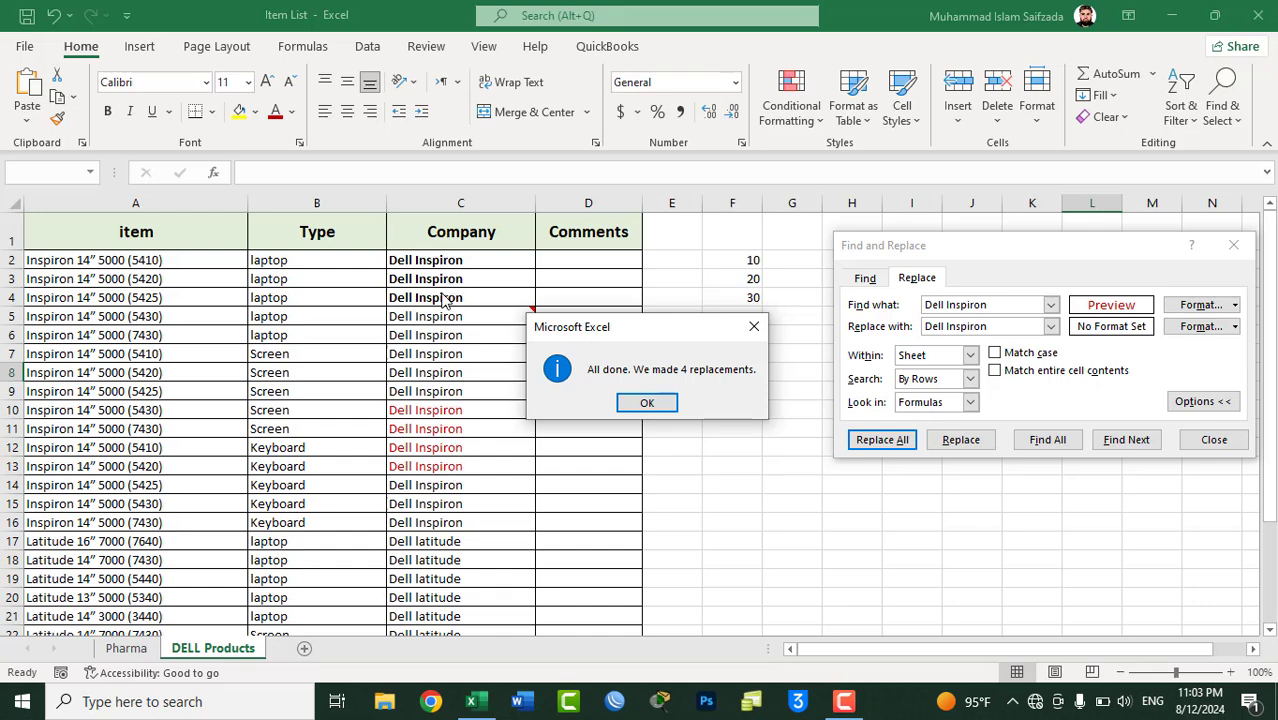
- Dismiss the 4-replacements message, close Find and Replace, and select cell B5
click(649, 404)
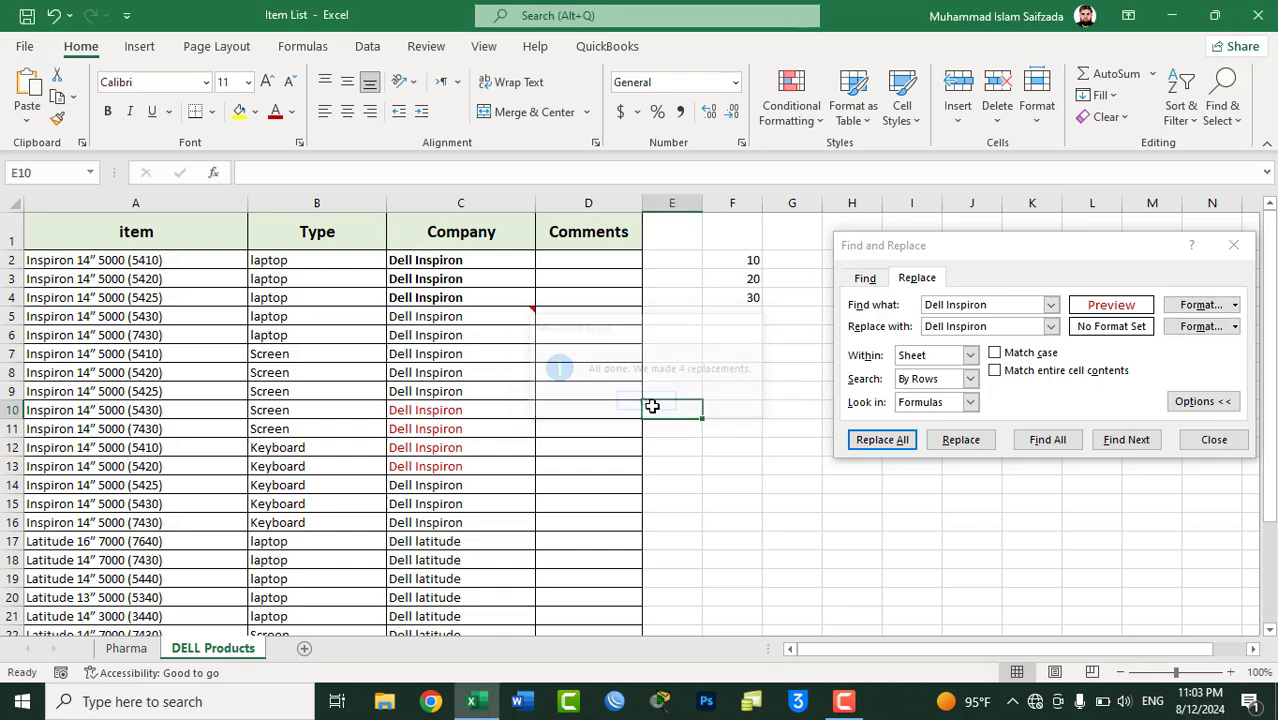
click(1220, 440)
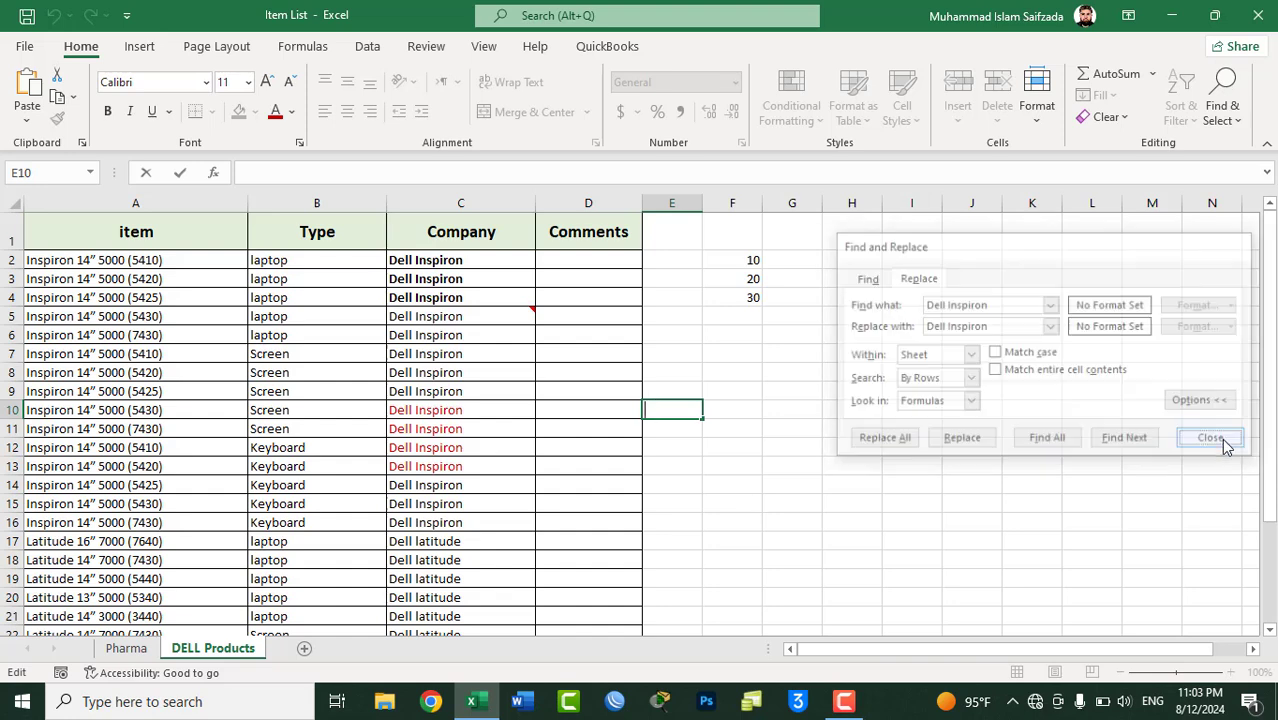
click(784, 355)
drag(1272, 371, 1181, 277)
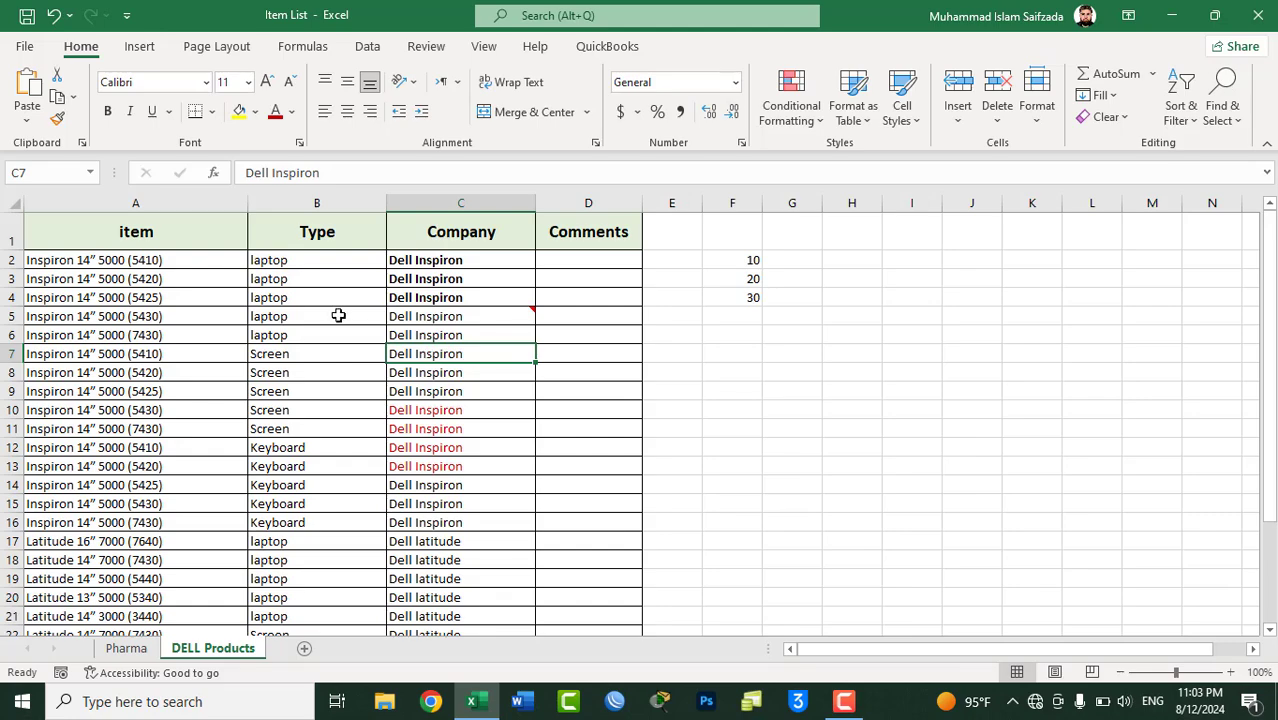
click(332, 314)
- Switch between the Pharma and DELL Products sheets and select Company cells C5:C9
click(120, 649)
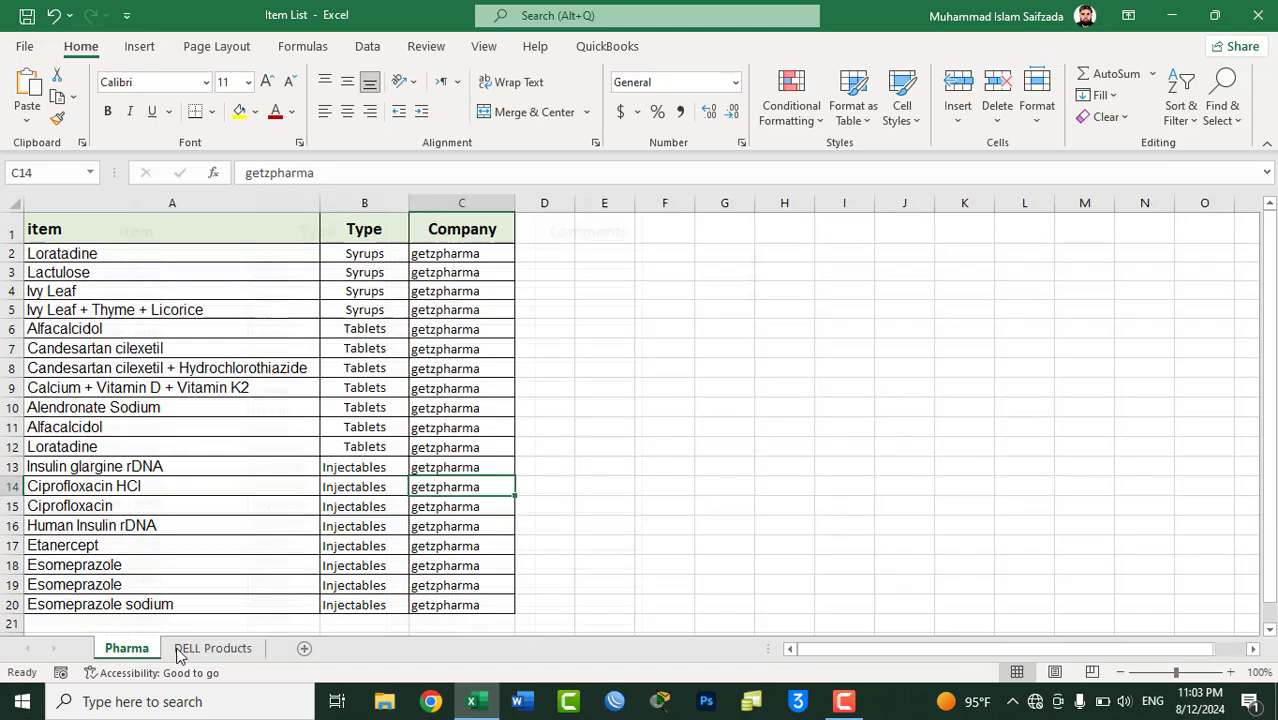
click(205, 649)
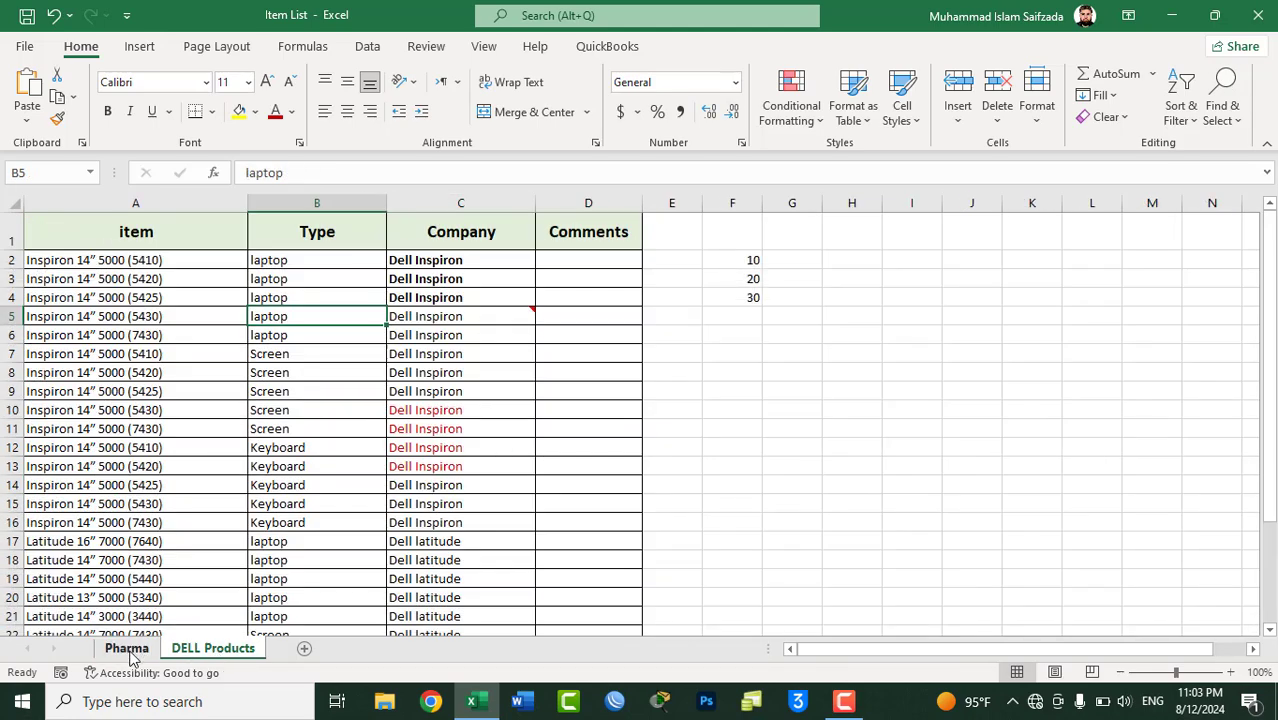
click(128, 650)
click(202, 652)
drag(443, 316, 441, 391)
click(451, 391)
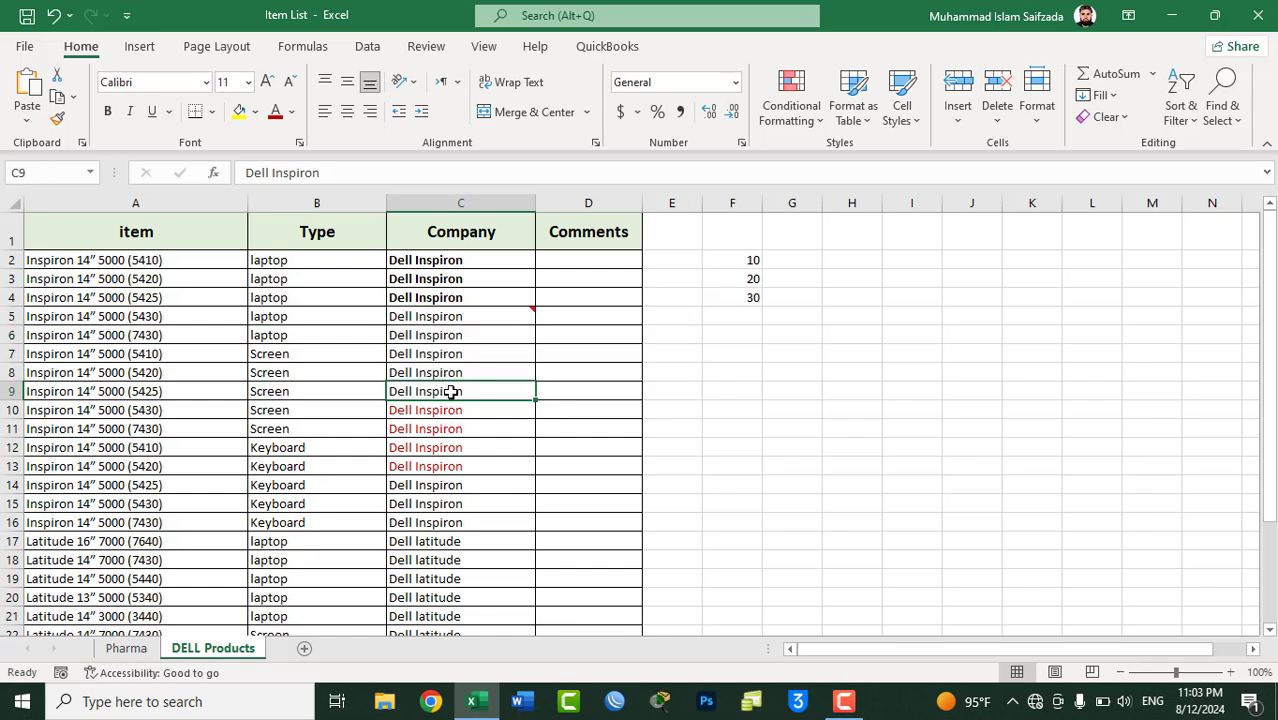
- Inspect 'Screen' in cell B7, select H5, and reopen Find and Replace with Ctrl+H
click(290, 354)
double_click(307, 353)
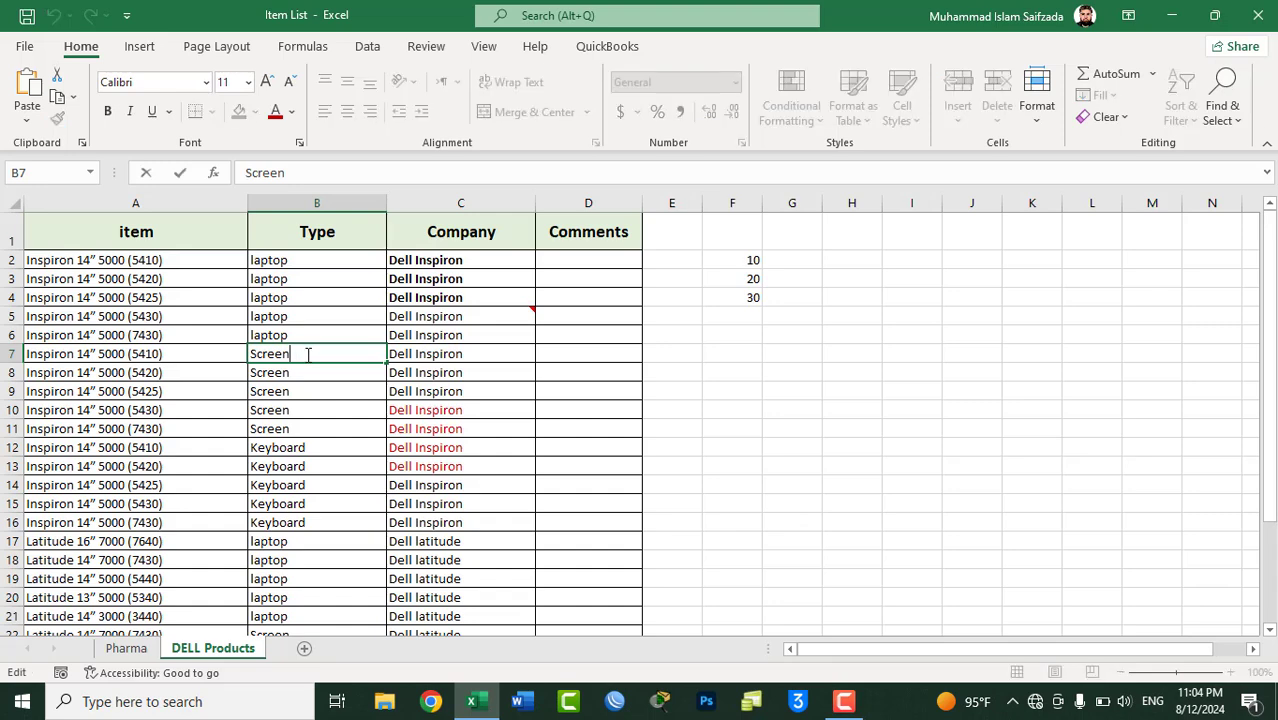
double_click(278, 354)
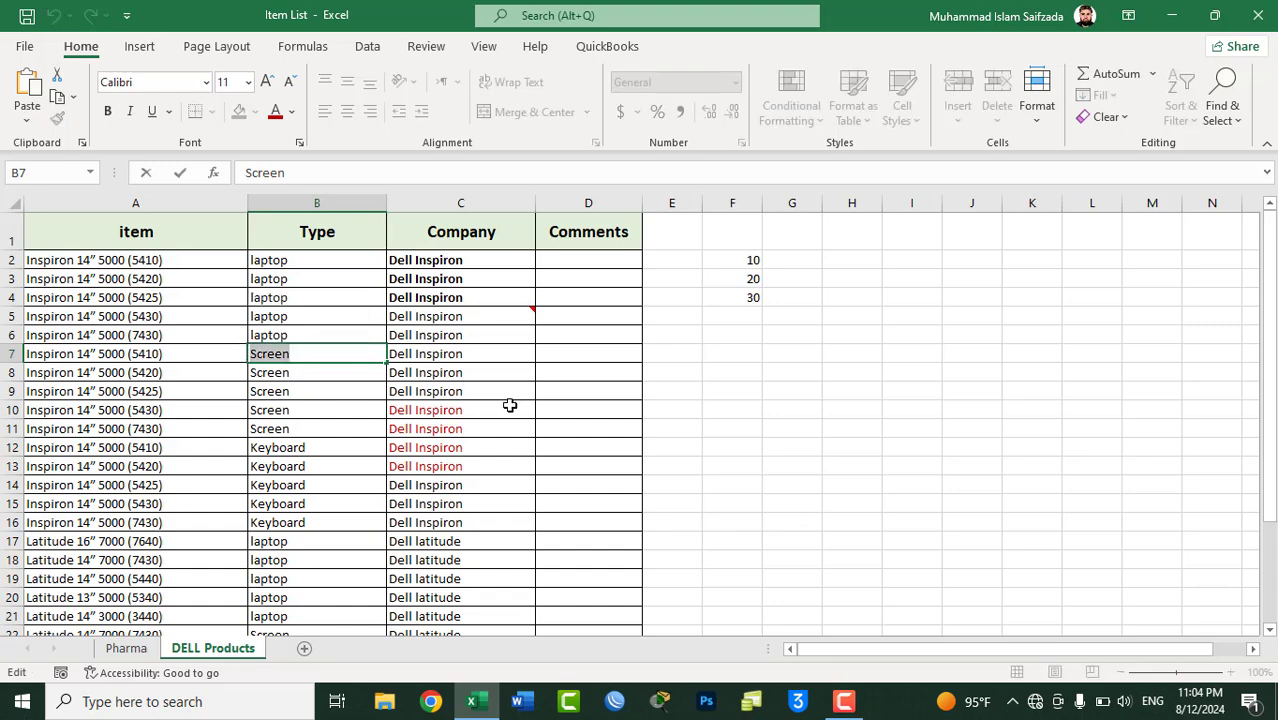
click(846, 321)
key(ctrl+h)
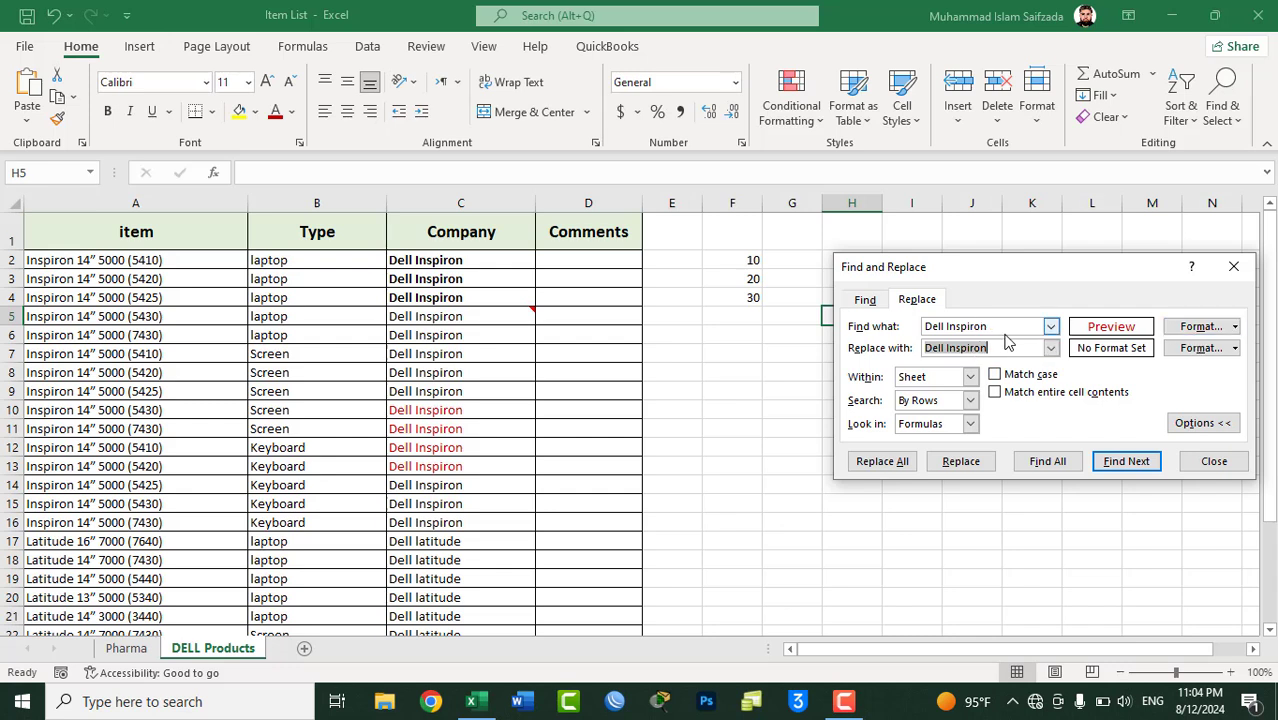
- Set Find what to 'Screen' with a black font search format
key(shift+Tab)
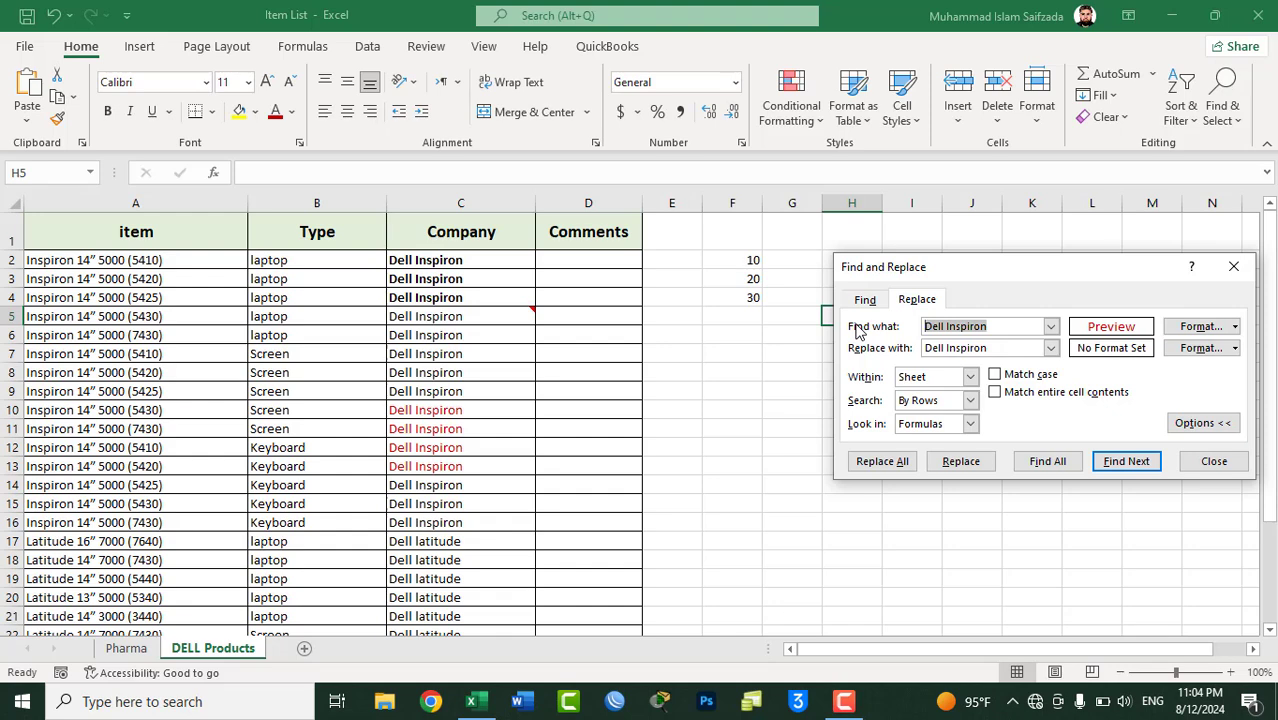
text(Screen)
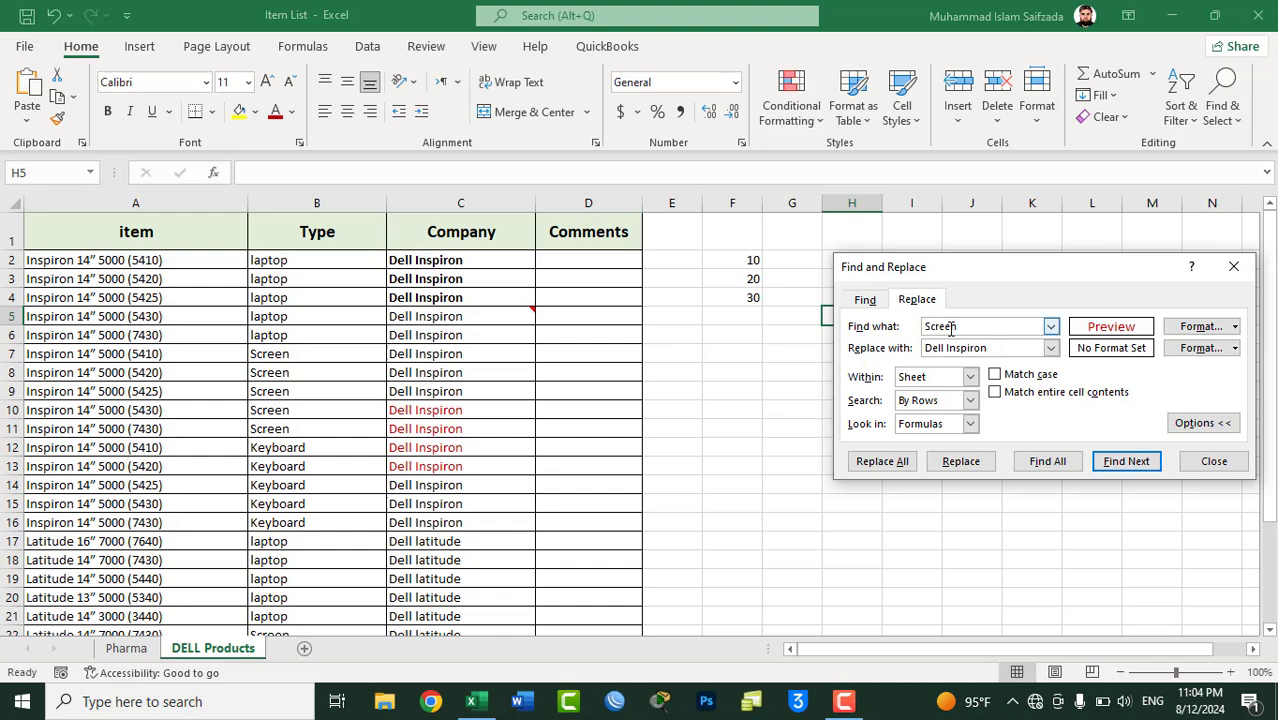
click(1200, 326)
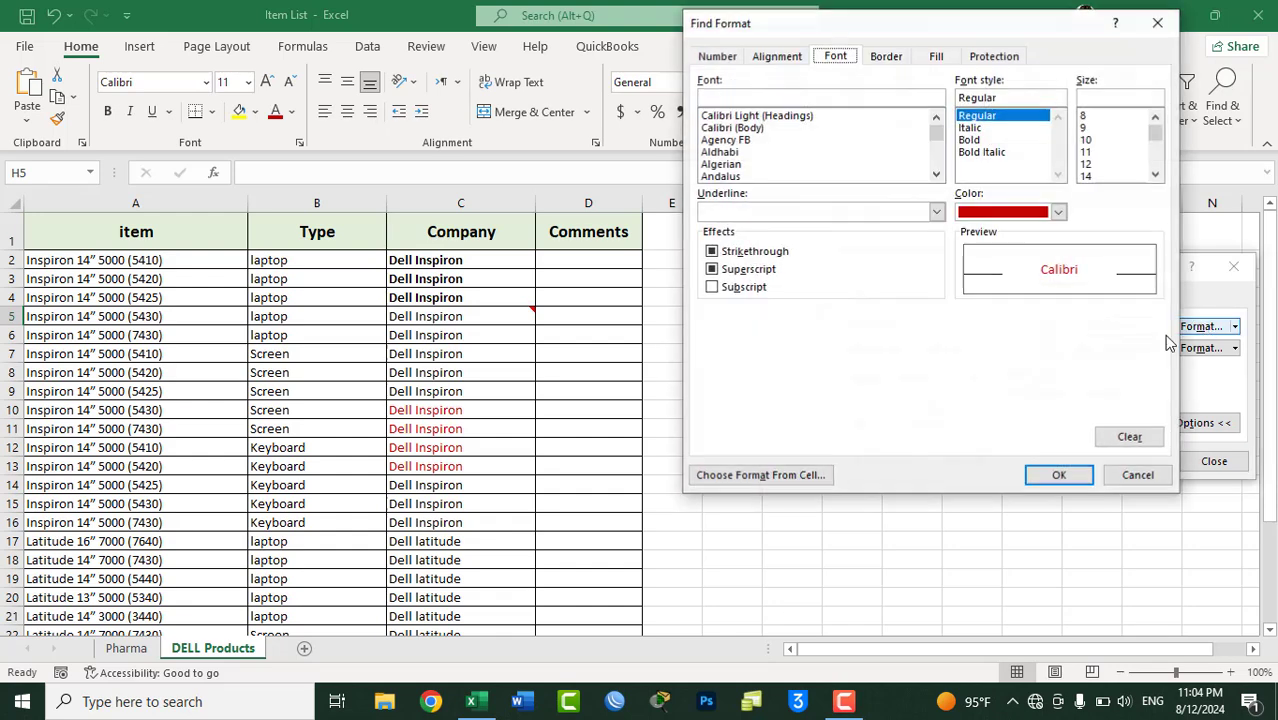
click(1058, 211)
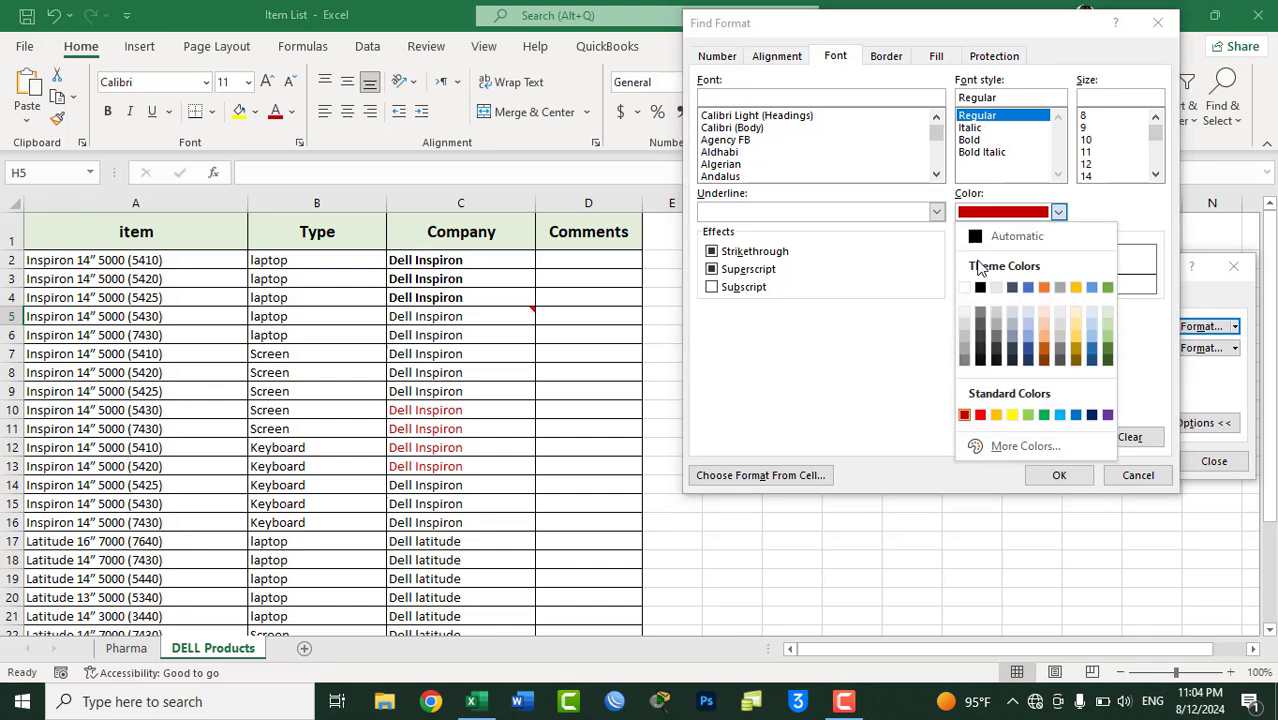
click(980, 288)
click(1062, 475)
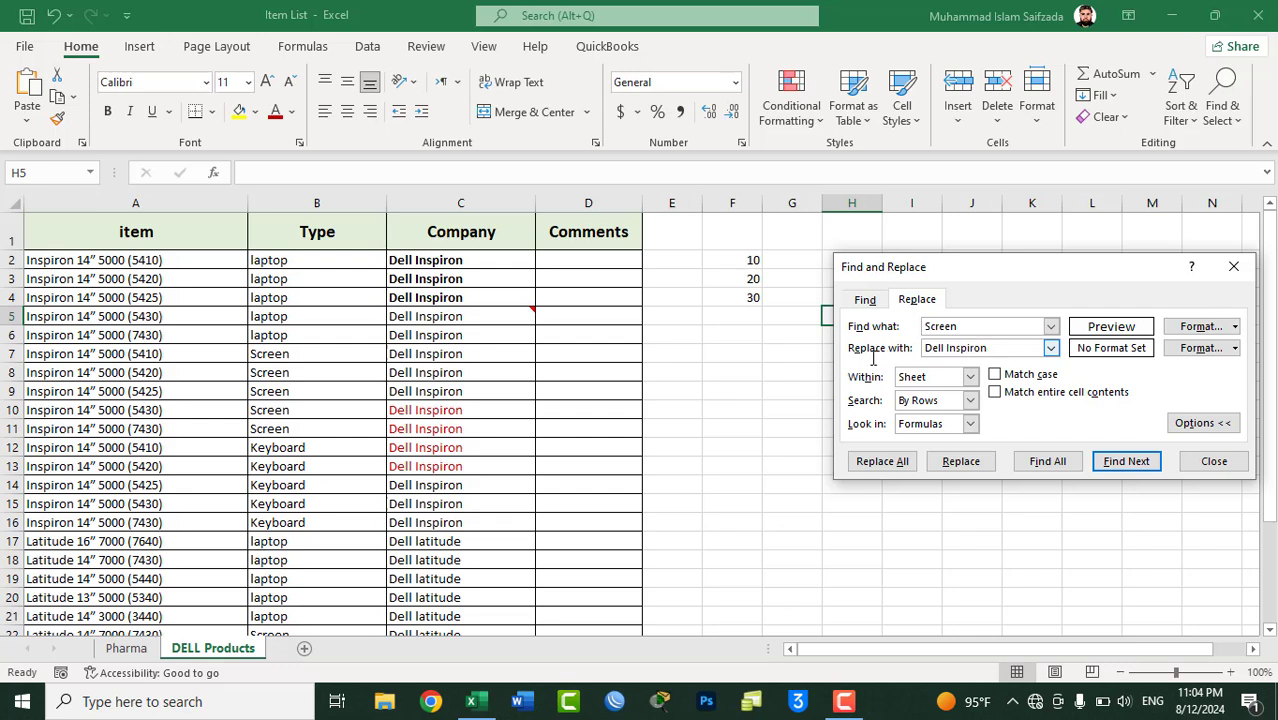
- Set the replacement to bold 'Screen+1' and replace all, making 9 replacements
click(931, 350)
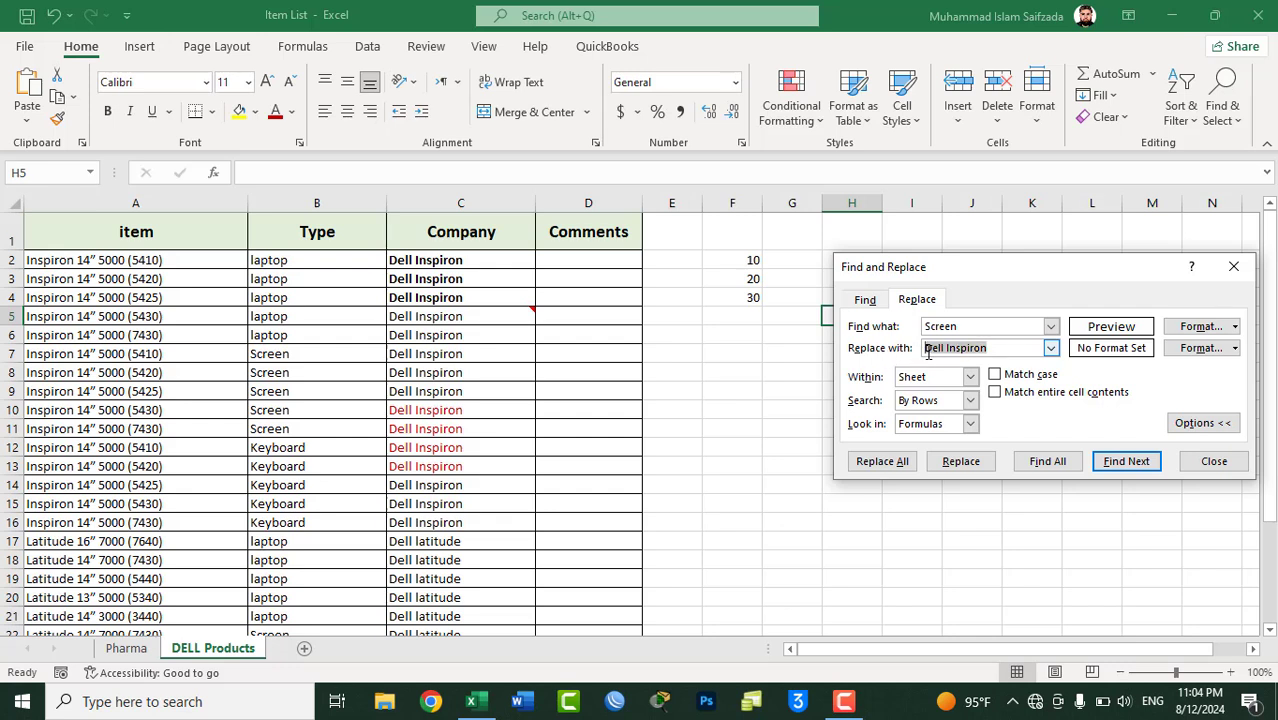
text(Screen+1)
click(1200, 348)
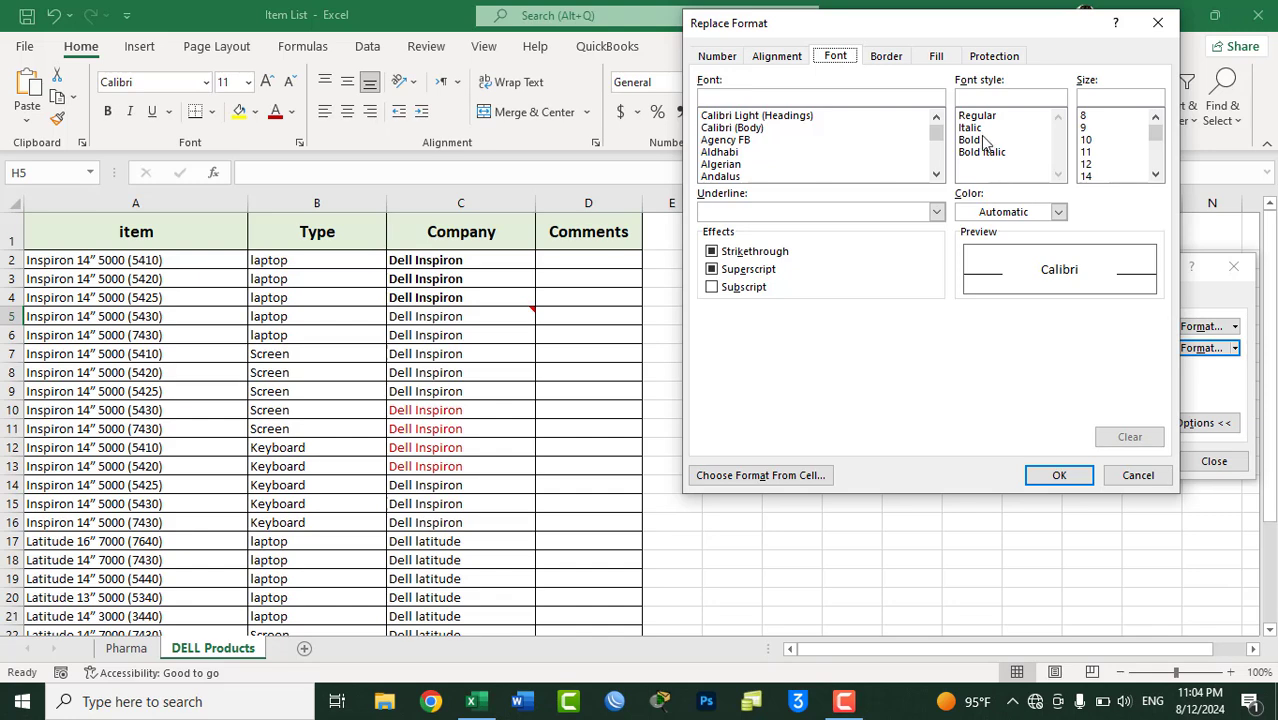
click(985, 141)
click(1060, 476)
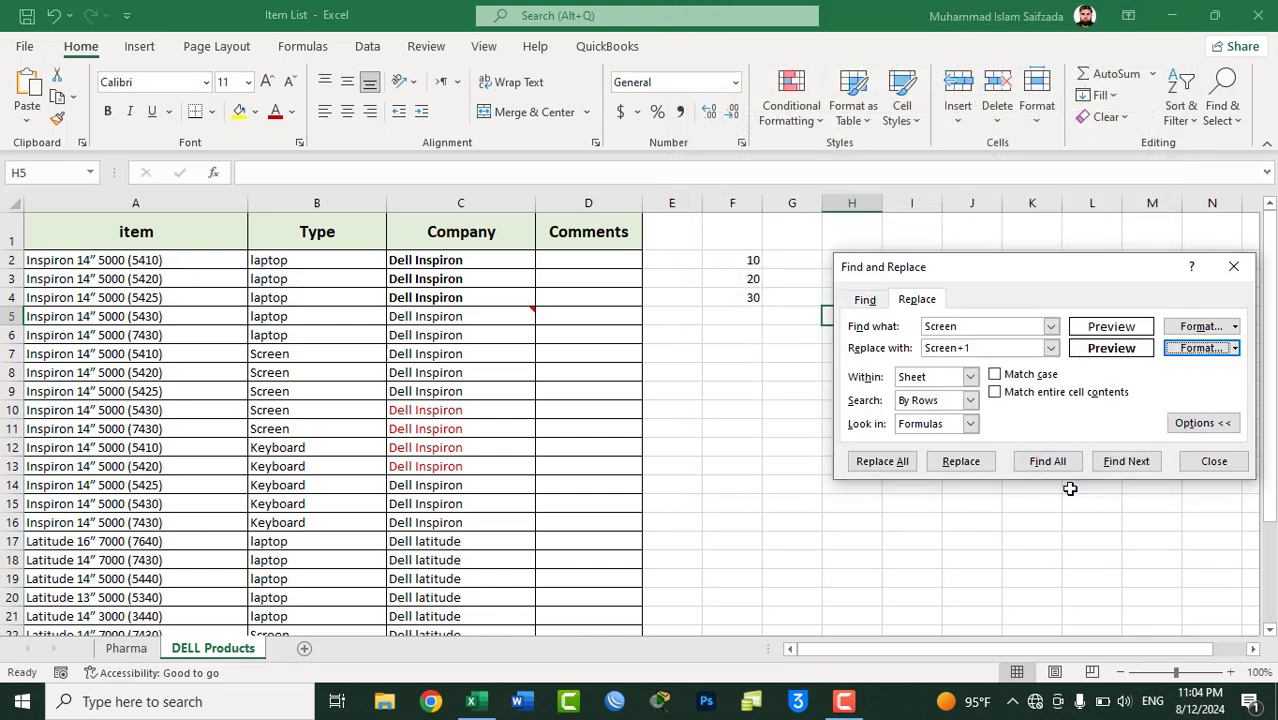
click(890, 466)
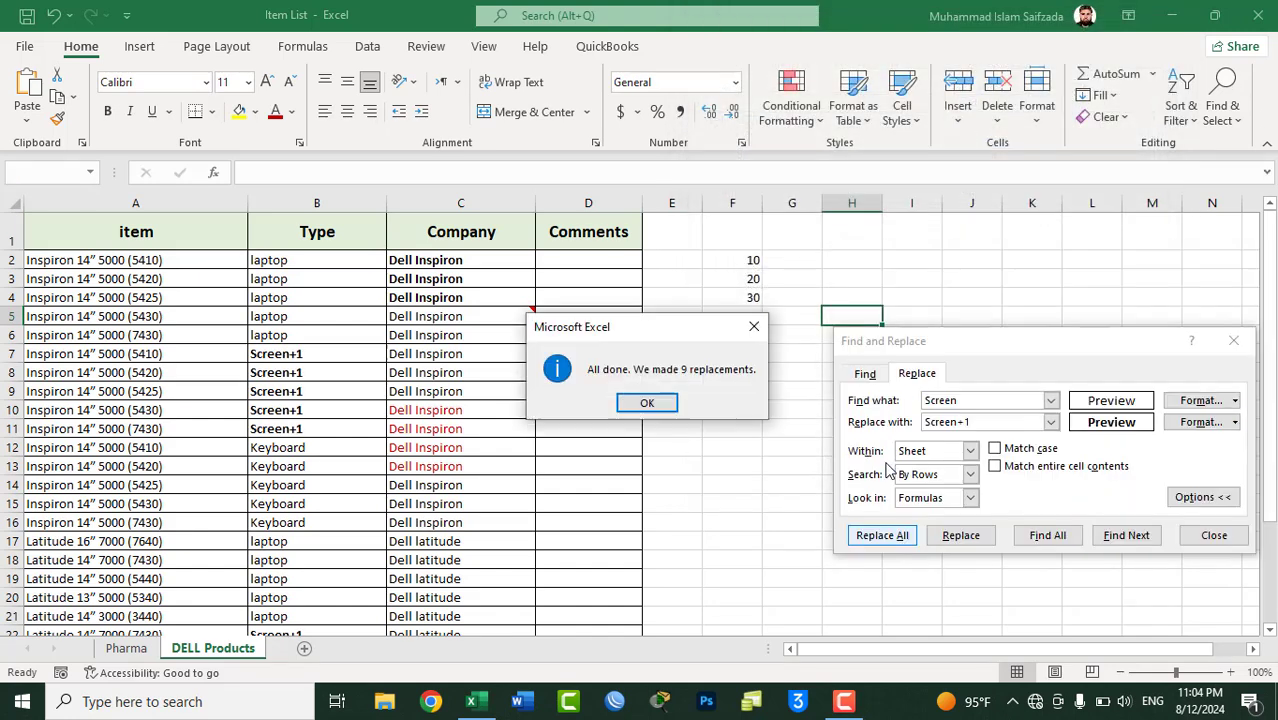
- Dismiss the 9-replacements message, close Find and Replace, select E1, and browse Find & Select
click(647, 403)
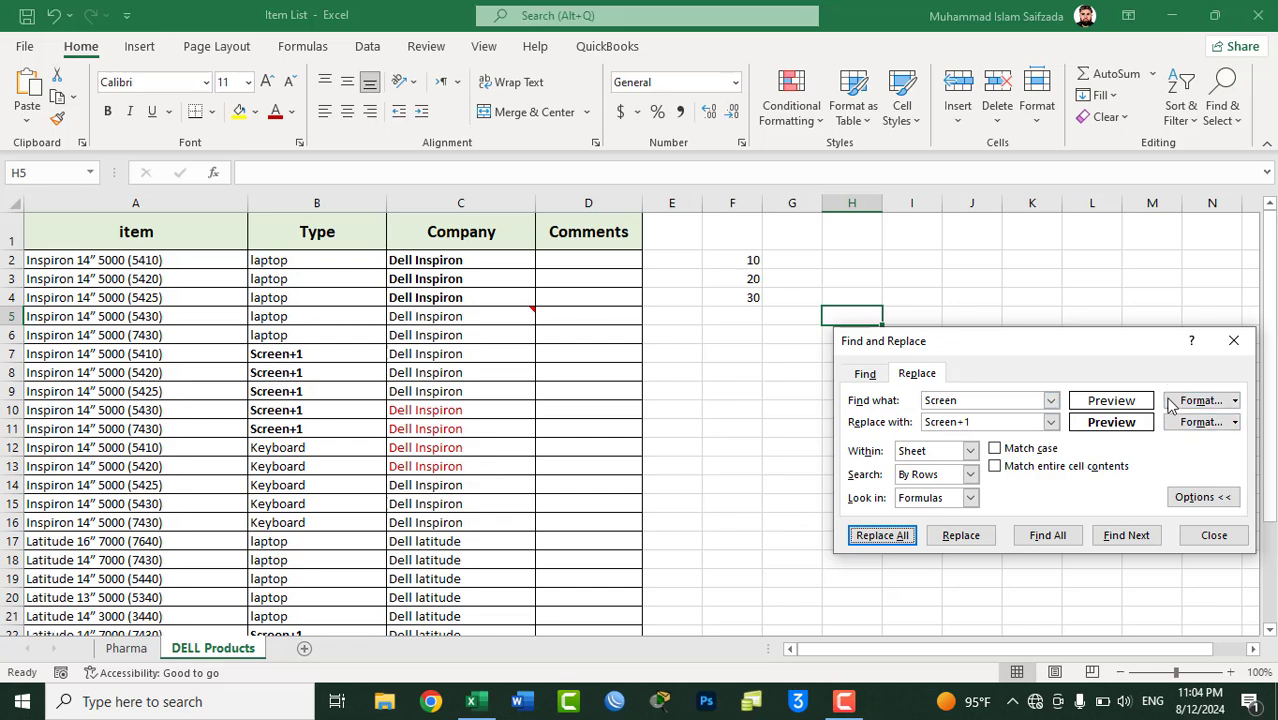
click(1212, 535)
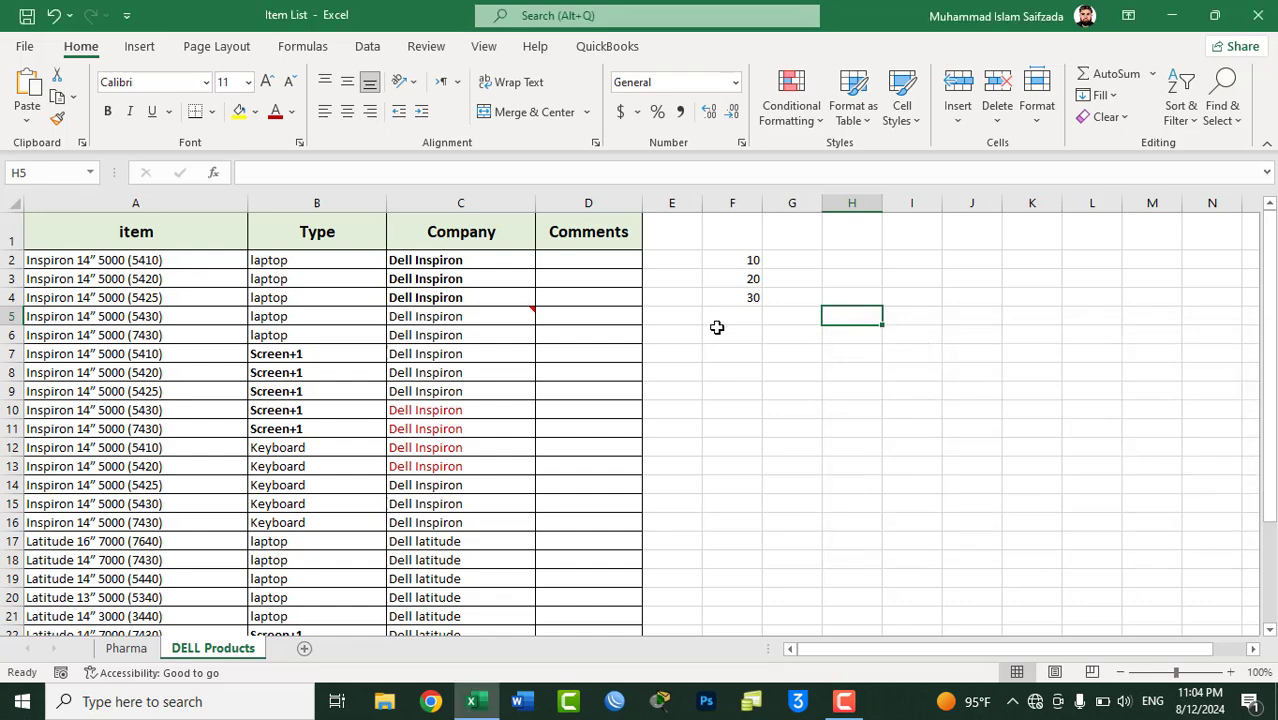
click(1222, 105)
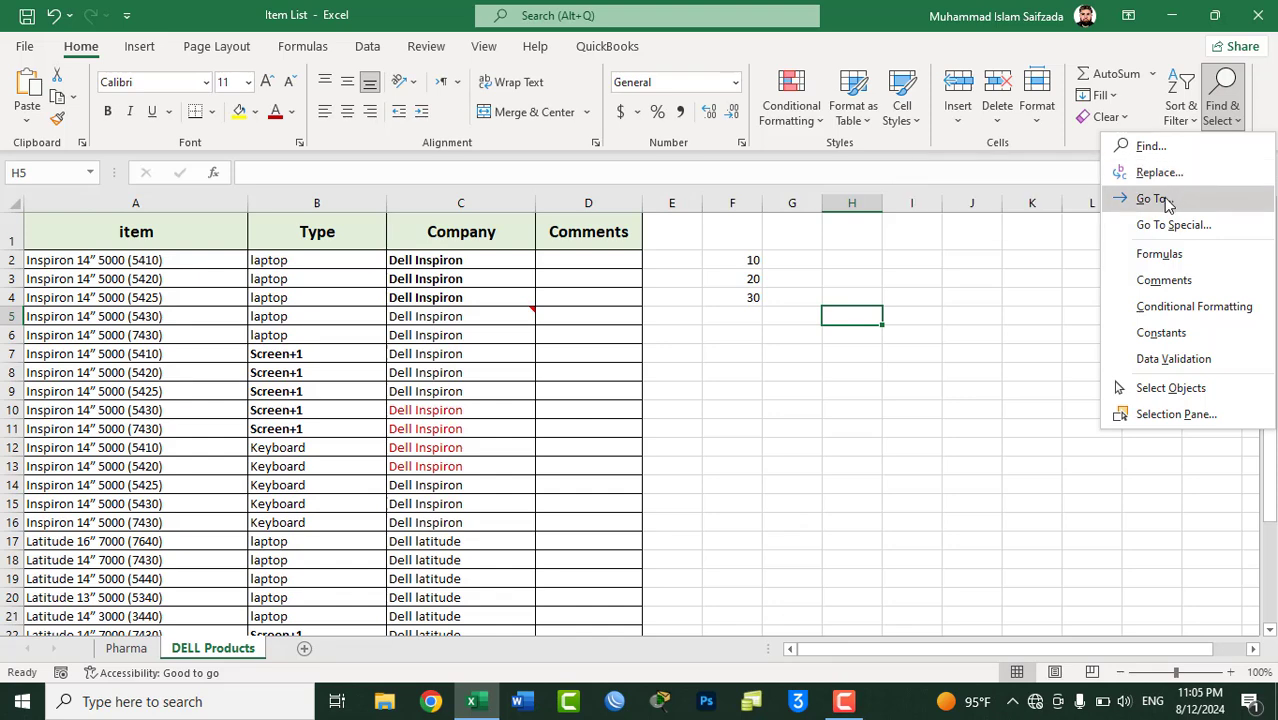
click(869, 478)
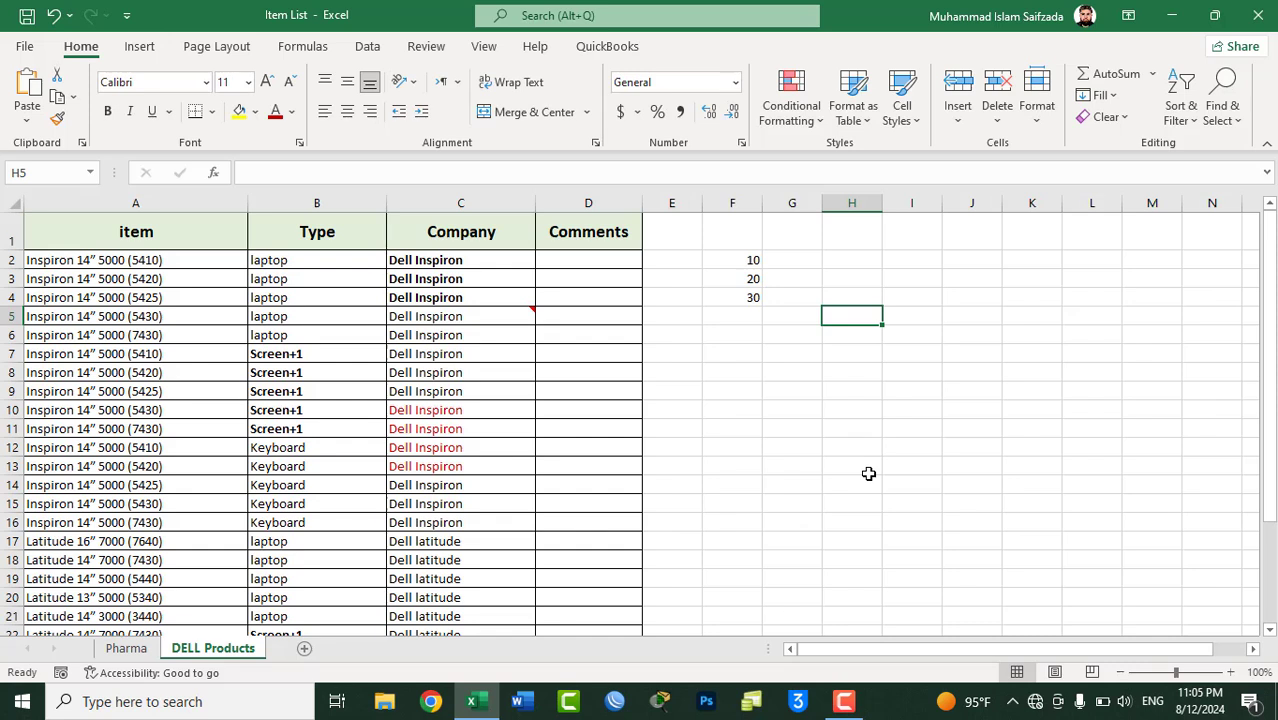
click(654, 229)
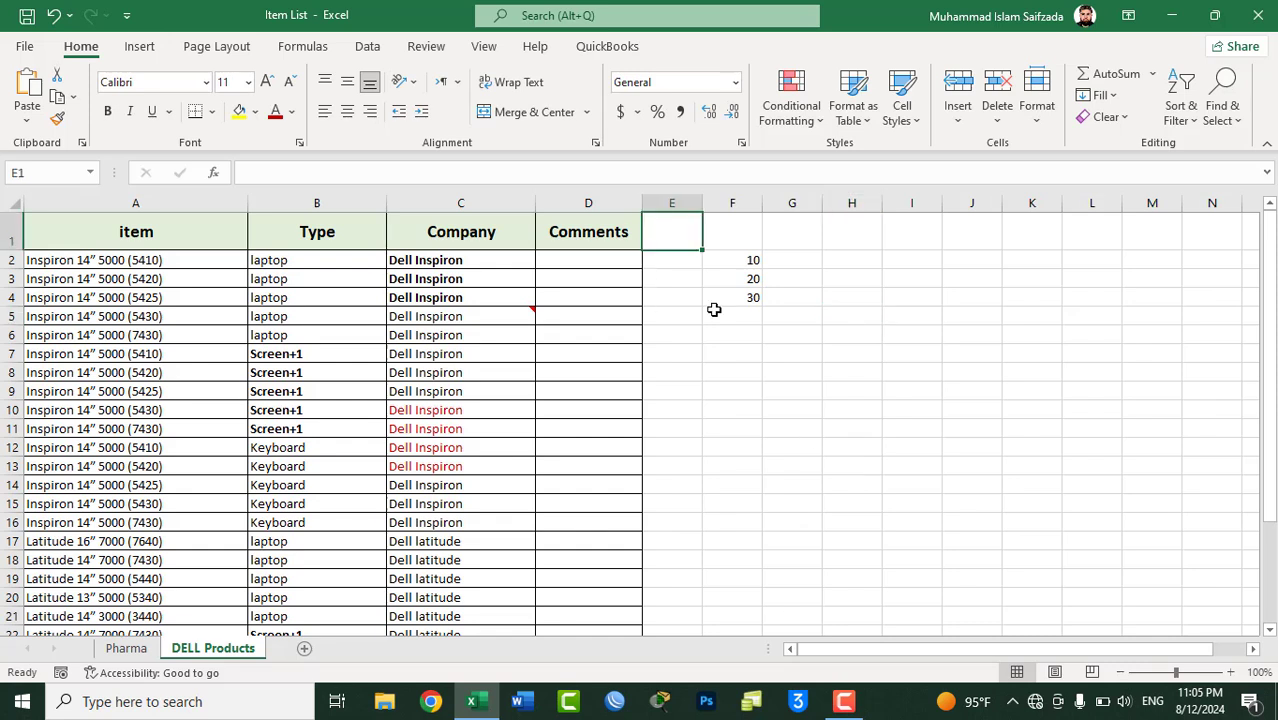
click(1222, 118)
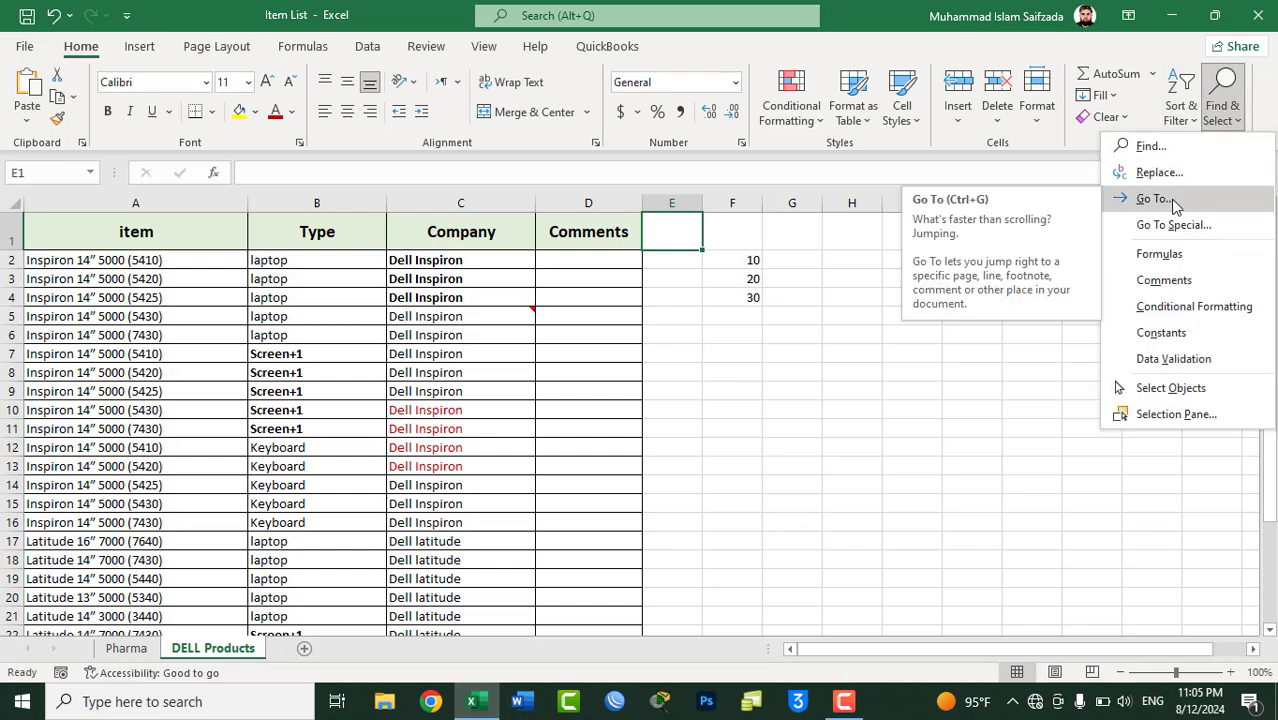
- Select cell G9, then briefly open and close the Go To and Find and Replace windows
click(778, 396)
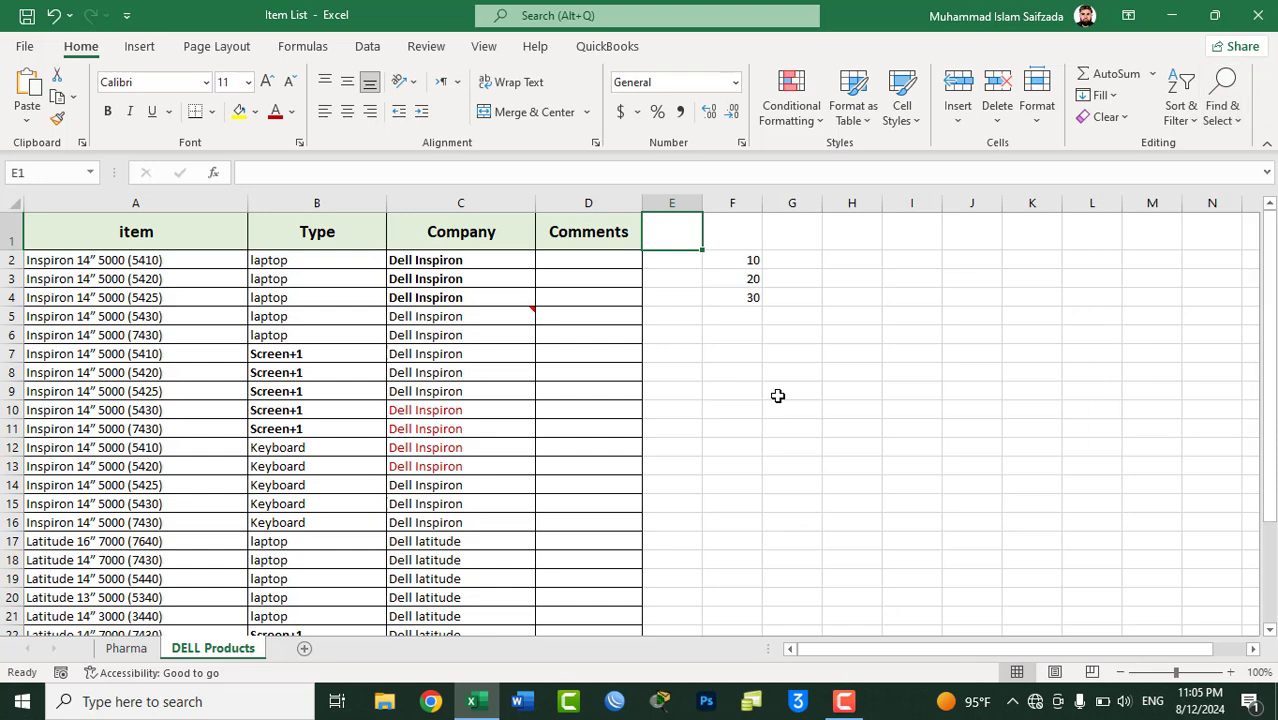
click(778, 396)
key(ctrl+g)
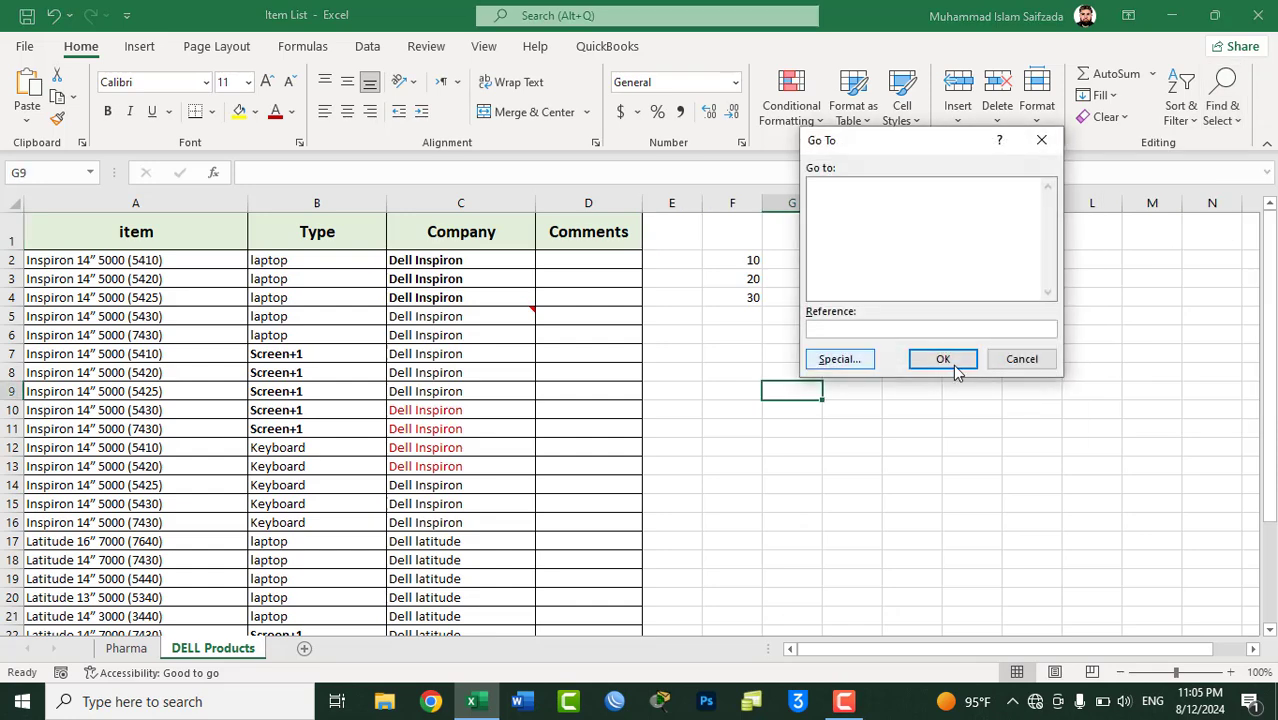
click(1024, 362)
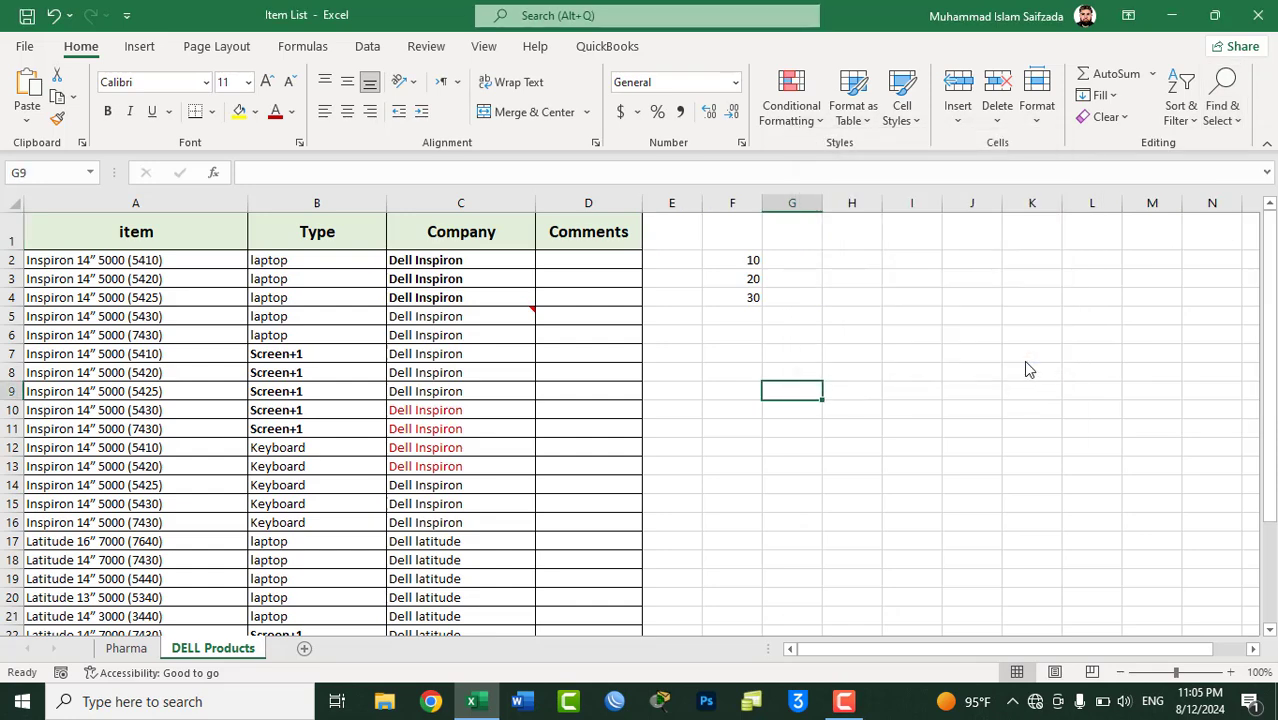
key(ctrl+h)
key(Escape)
key(ctrl+h)
key(Escape)
- Use Go To to jump to cell A1, then from I4 jump to cell E1
key(ctrl+g)
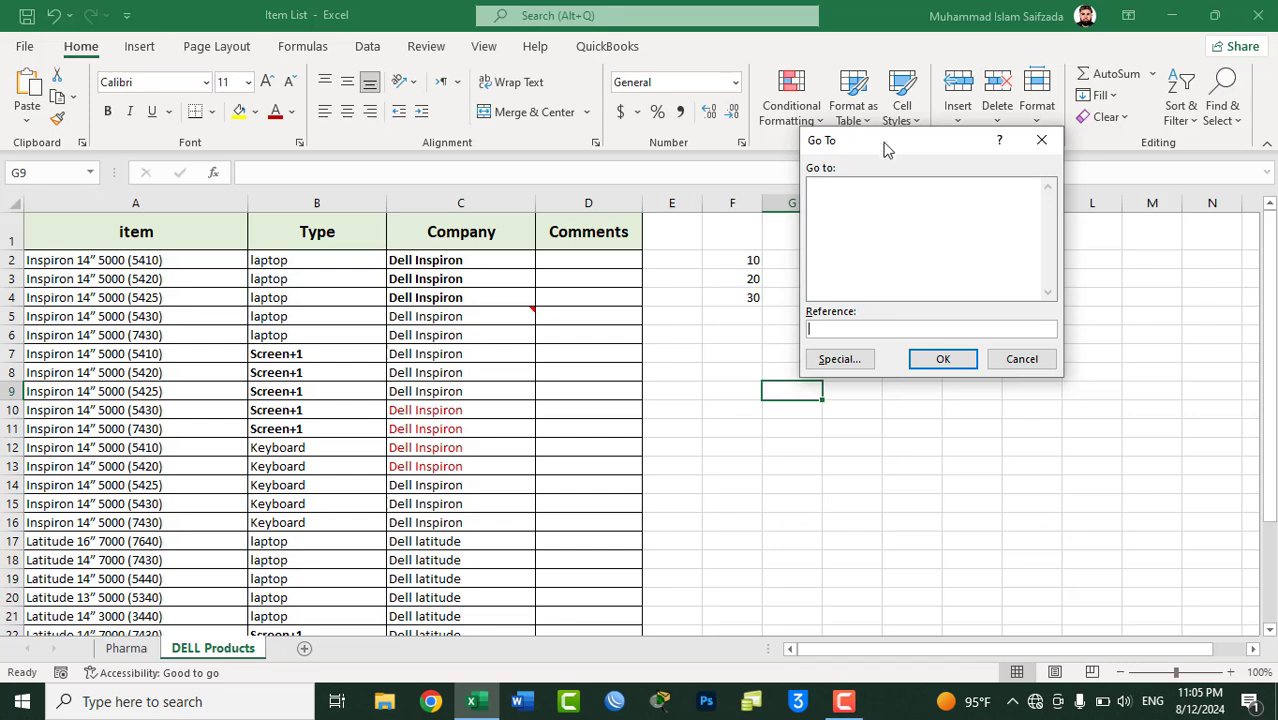
drag(885, 148, 986, 177)
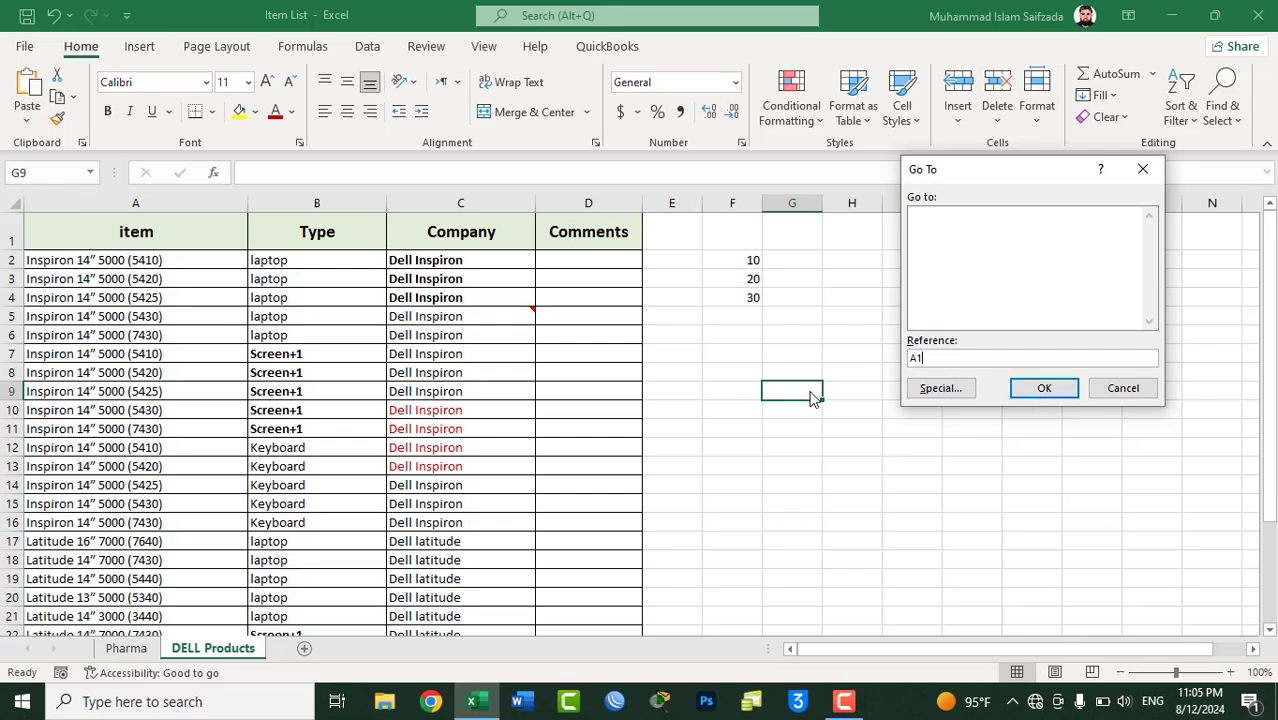
click(1043, 388)
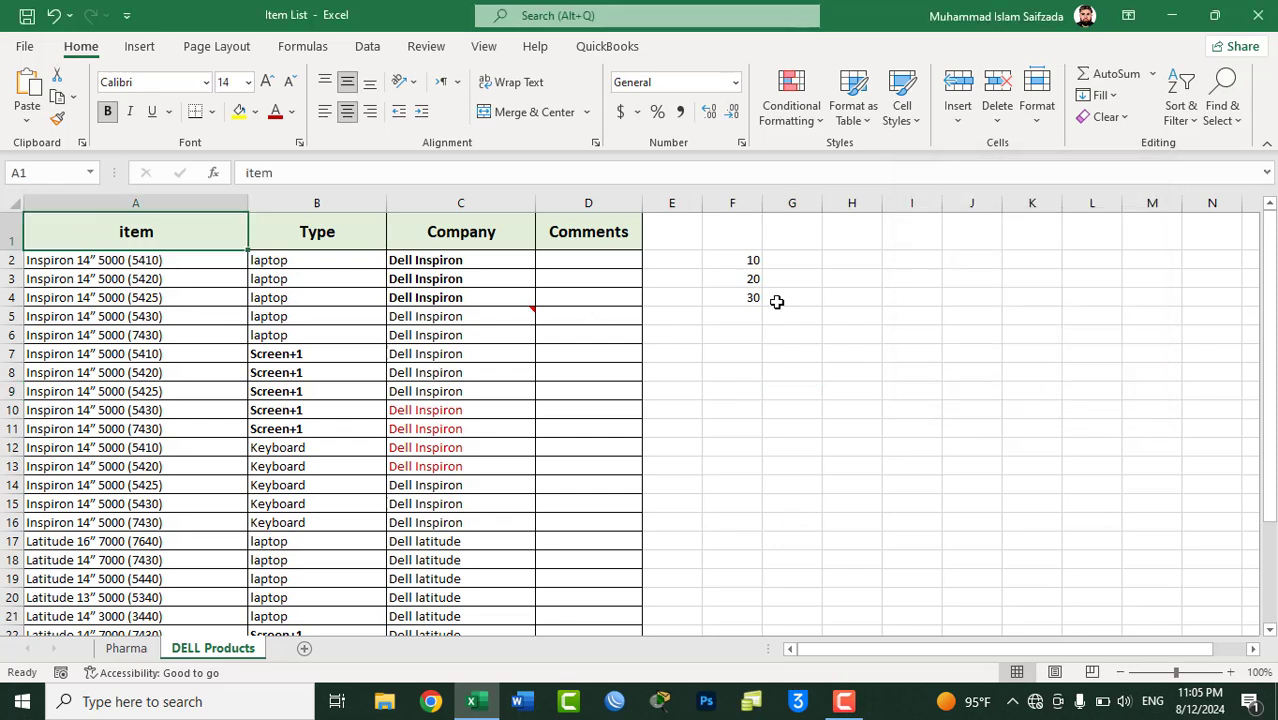
click(884, 290)
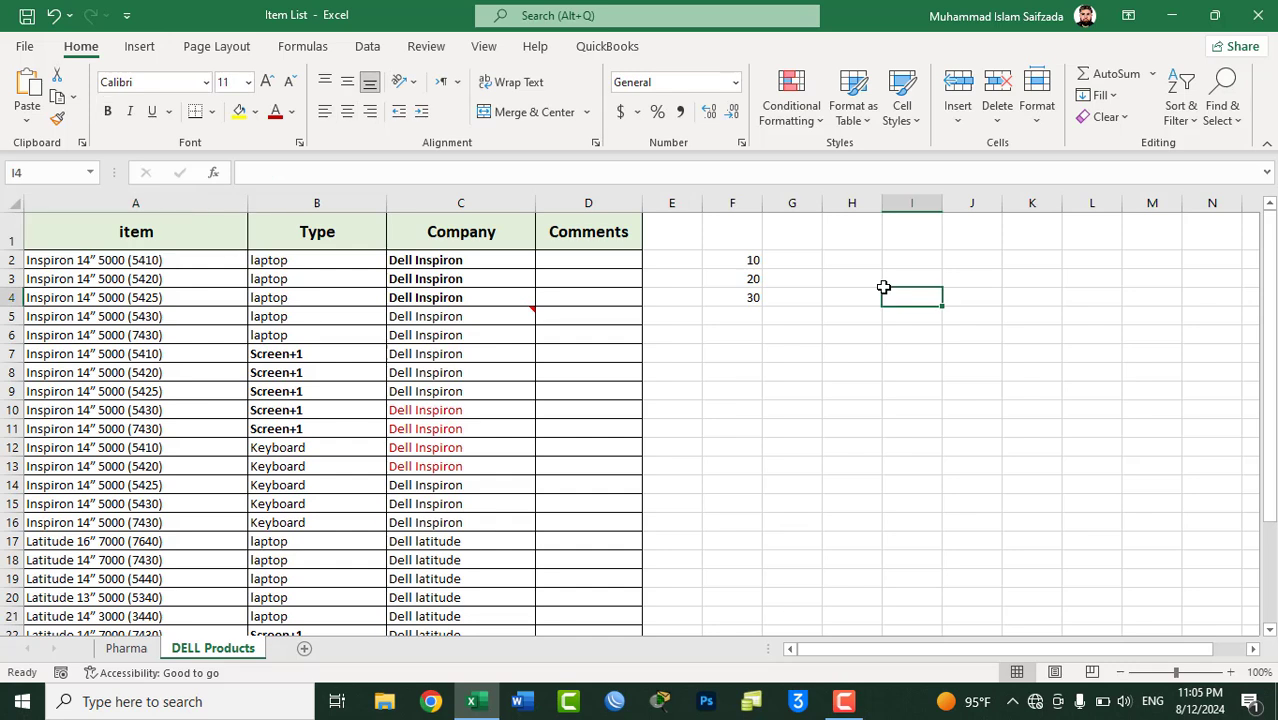
key(ctrl+g)
text(E1)
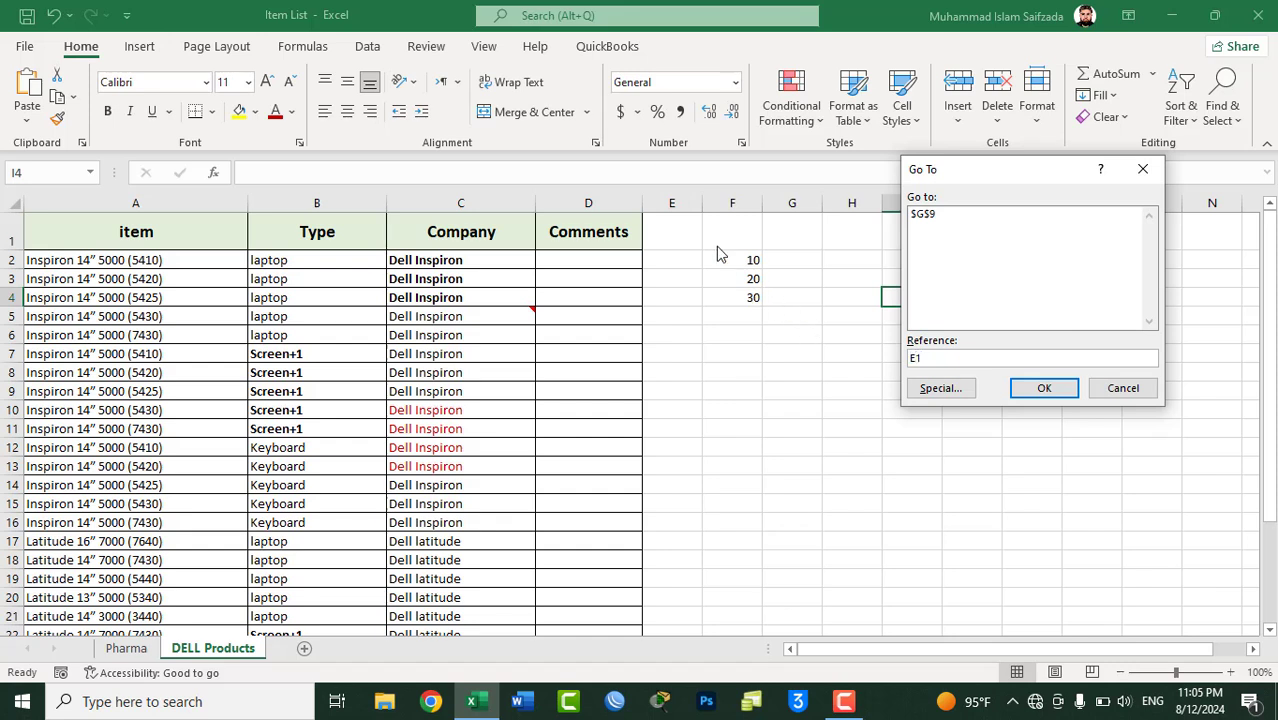
click(1040, 388)
click(912, 446)
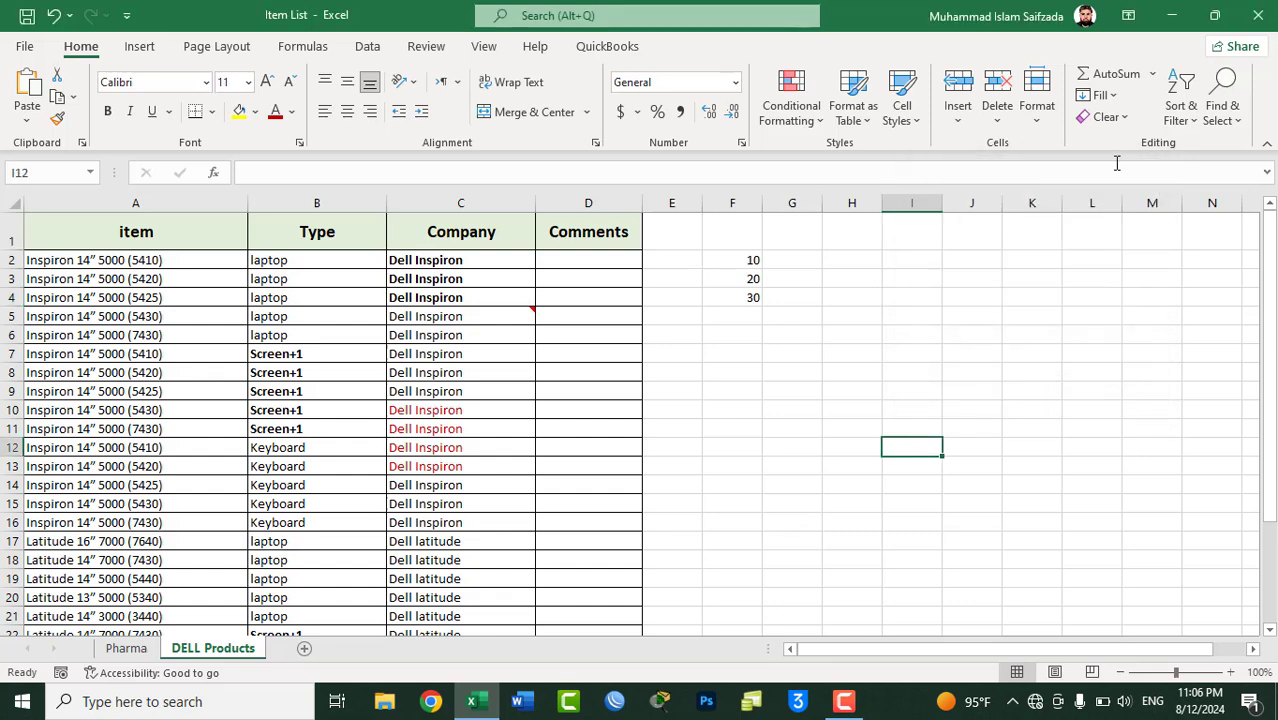
- Open and dismiss the Find & Select menu, then make J3 the active cell
click(1222, 100)
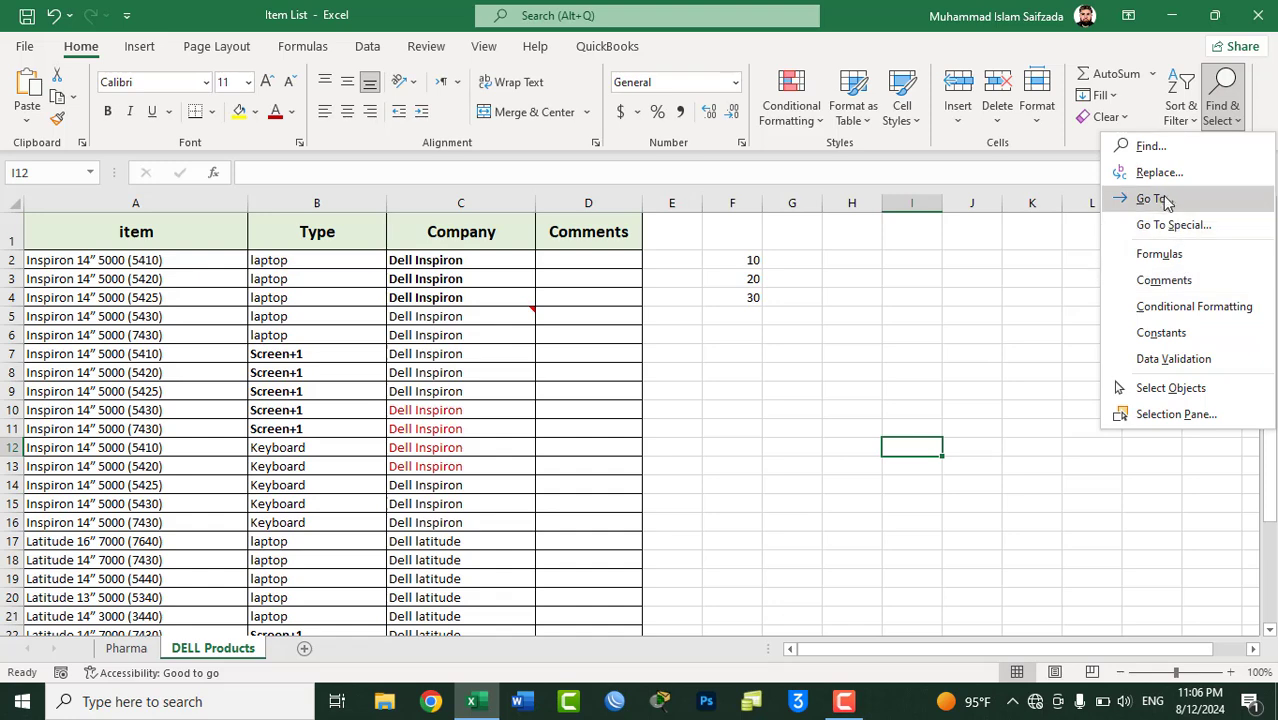
click(993, 306)
click(990, 282)
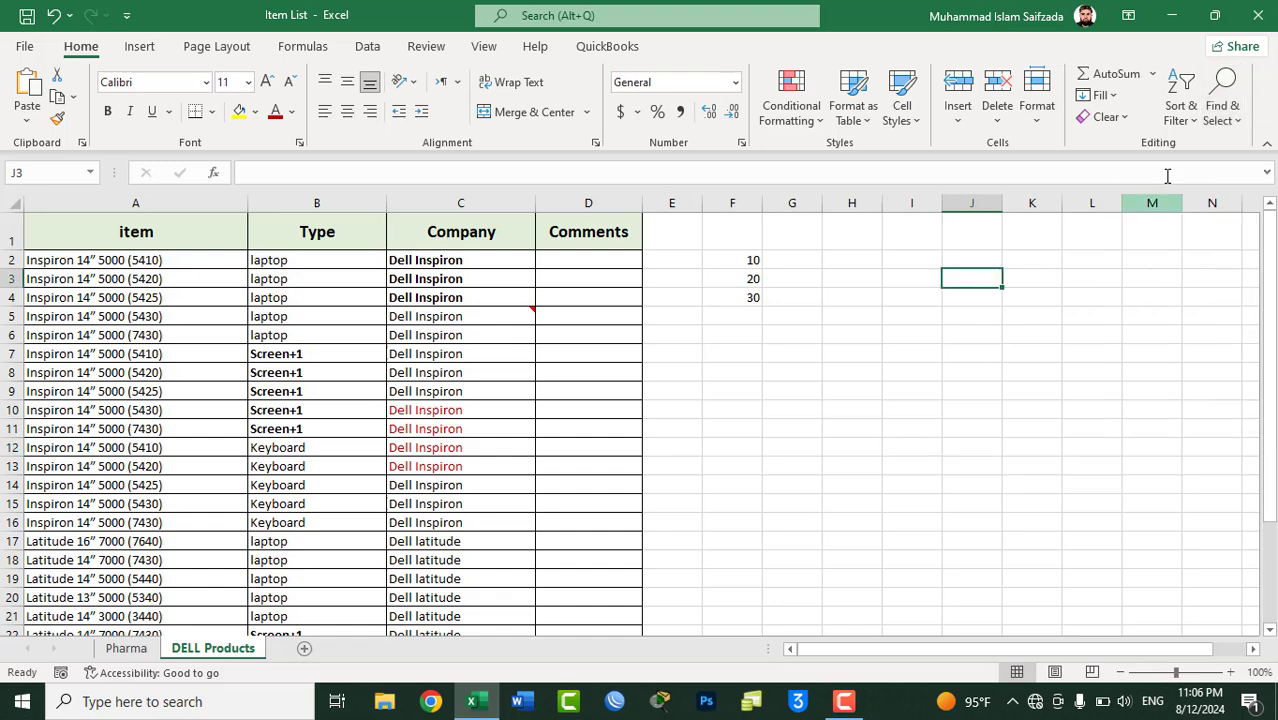
- Select the commented cell C5 via Go To Special > Comments, then minimize Excel
click(1219, 117)
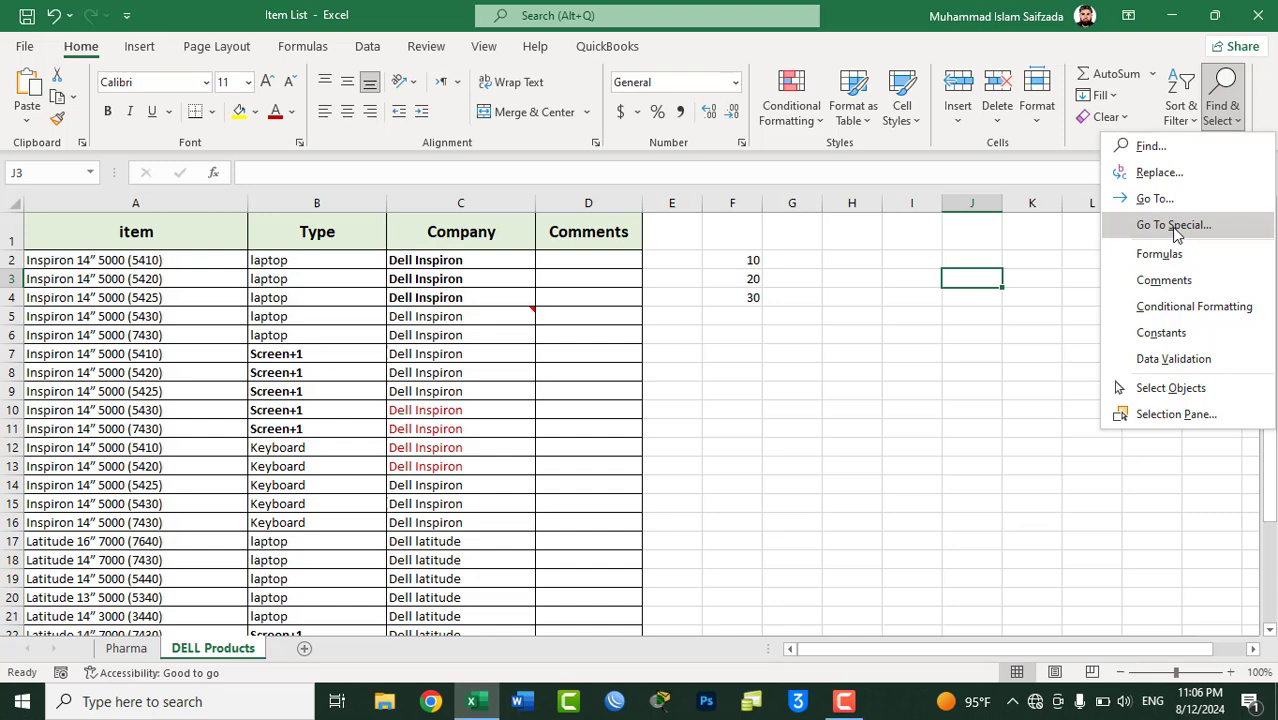
click(1174, 225)
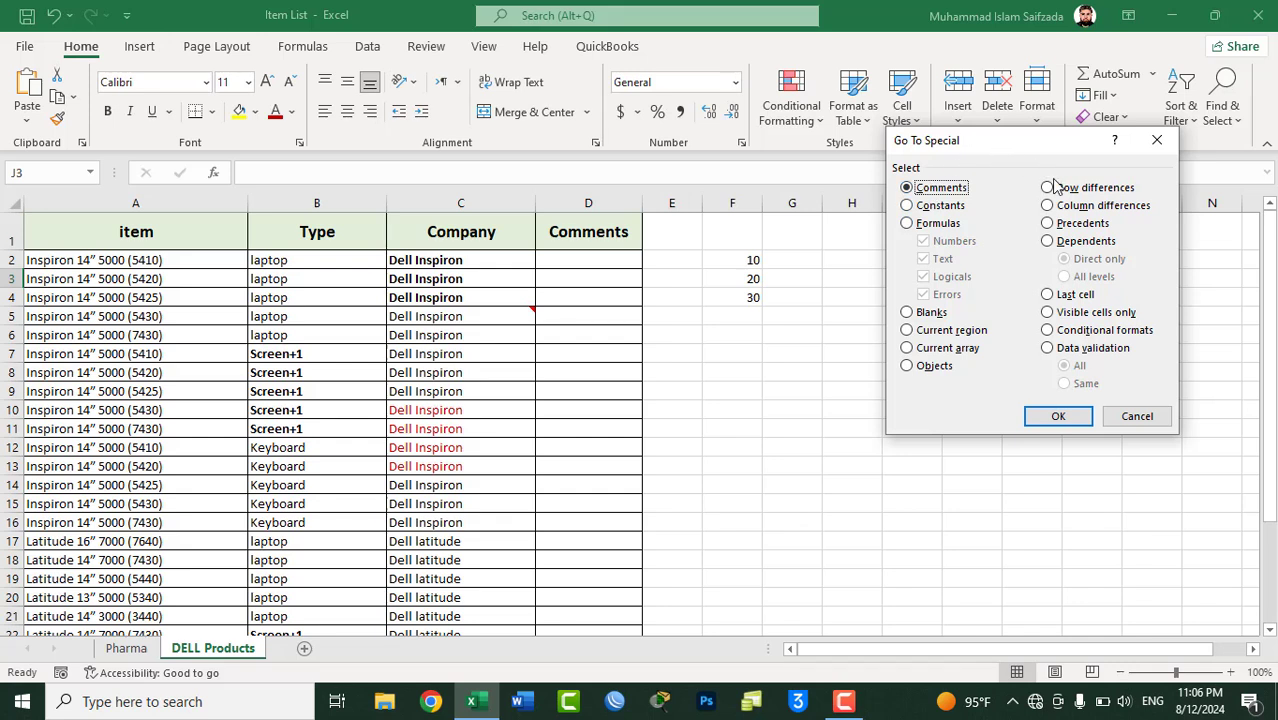
click(1080, 426)
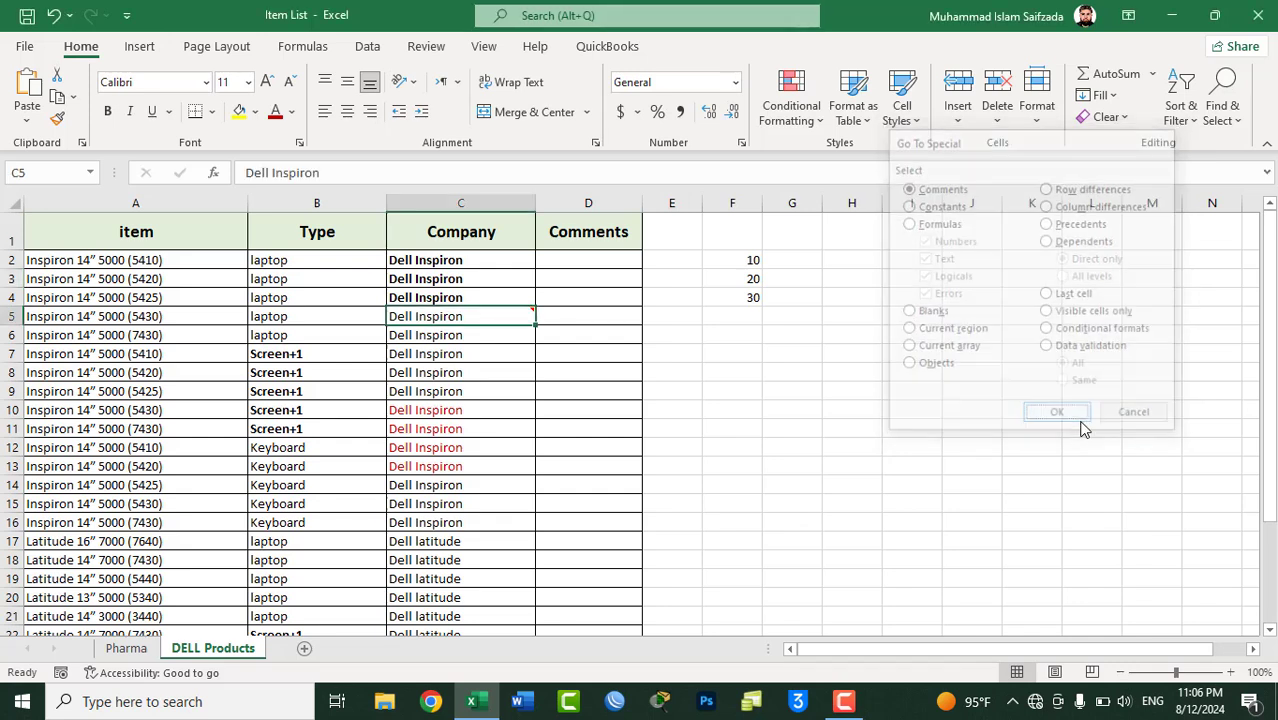
click(480, 700)
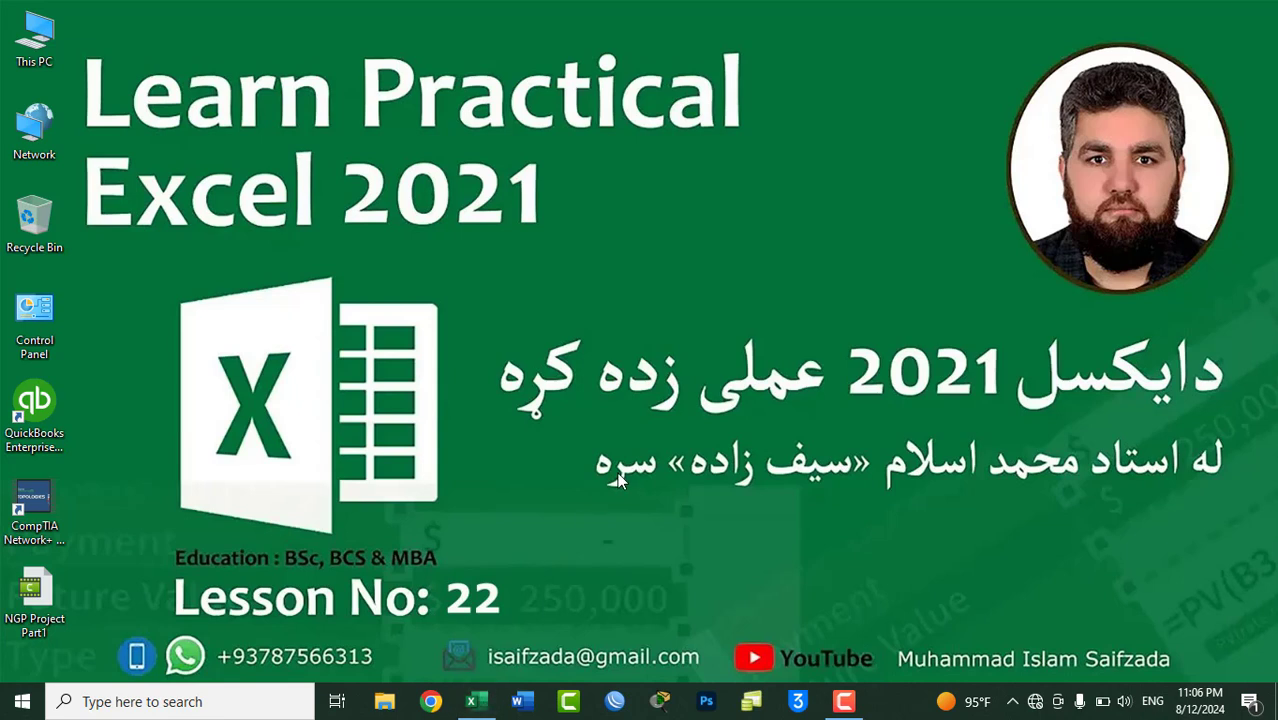